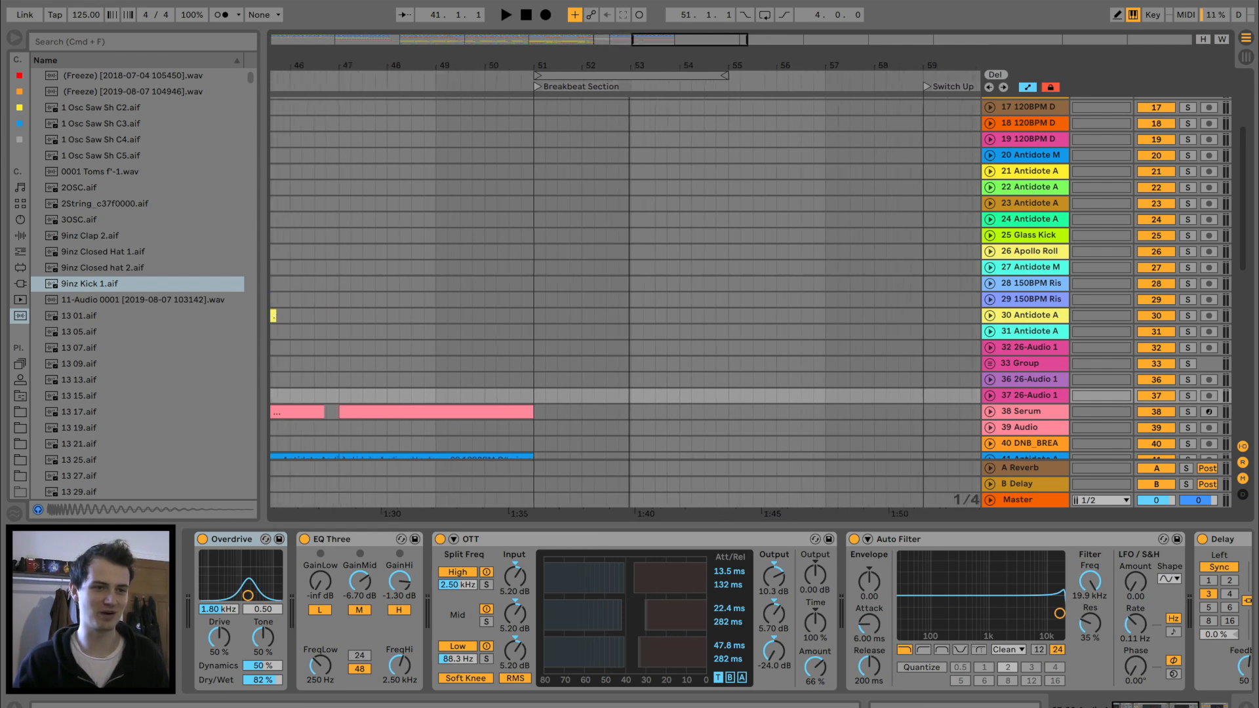
Play the end of the break leading into the Breakbeat Section and check how the arrangement continues
left_click(459, 236)
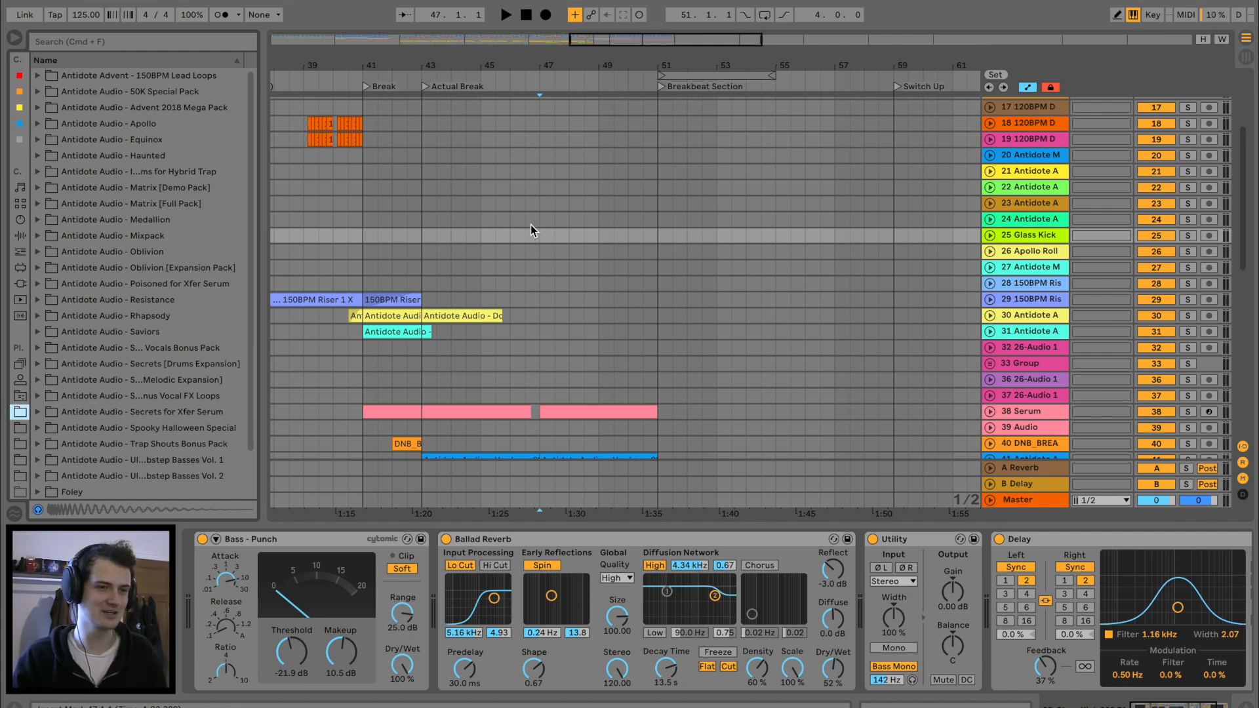
left_click(530, 225)
key("space")
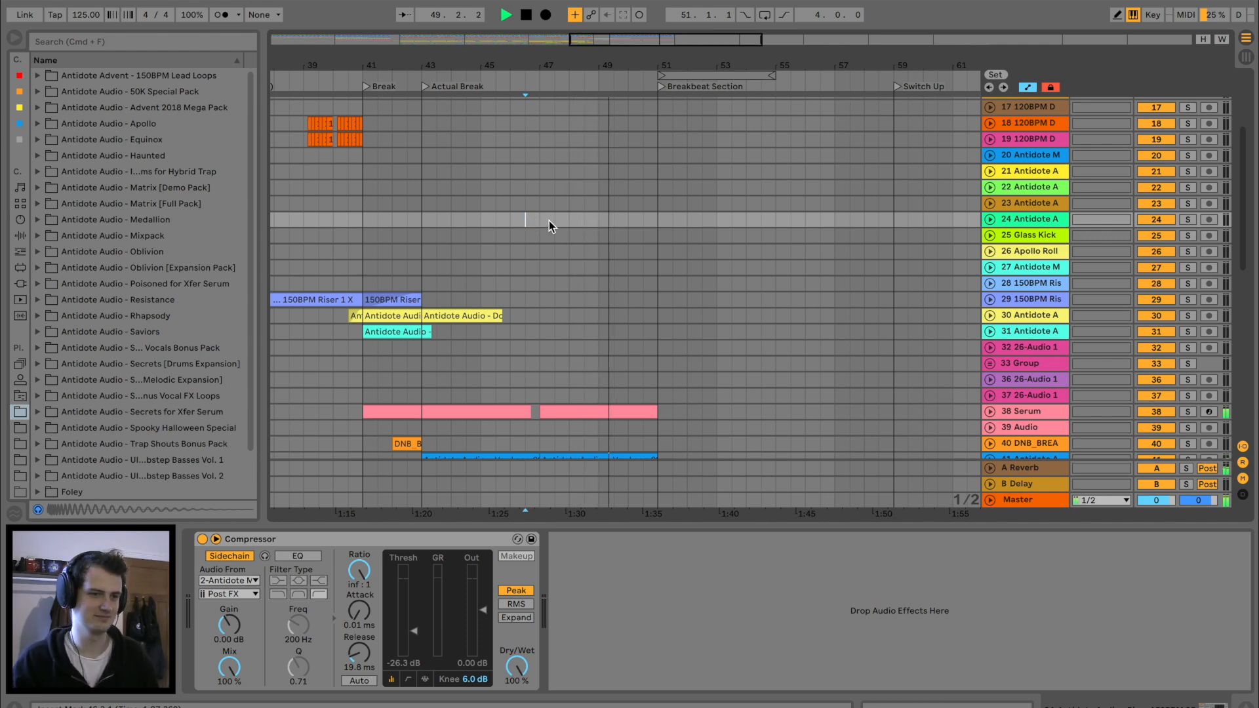
scroll(568, 252, "down", 1)
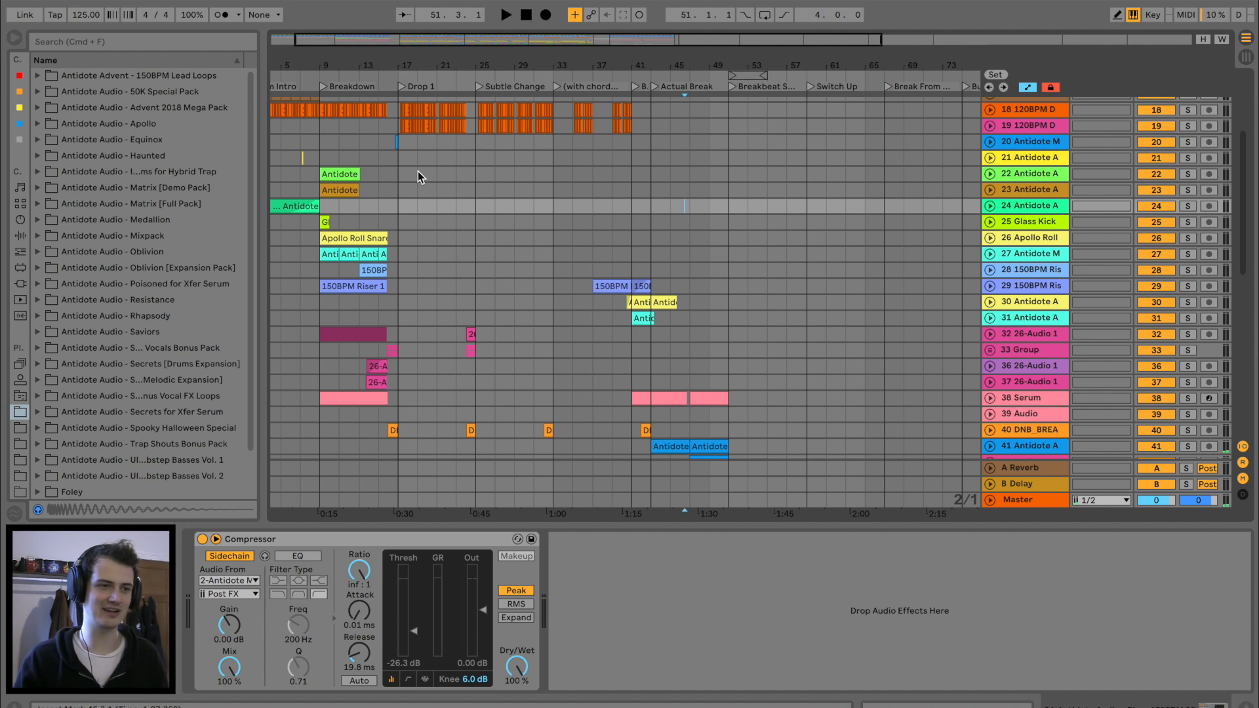
left_click(408, 216)
key("space")
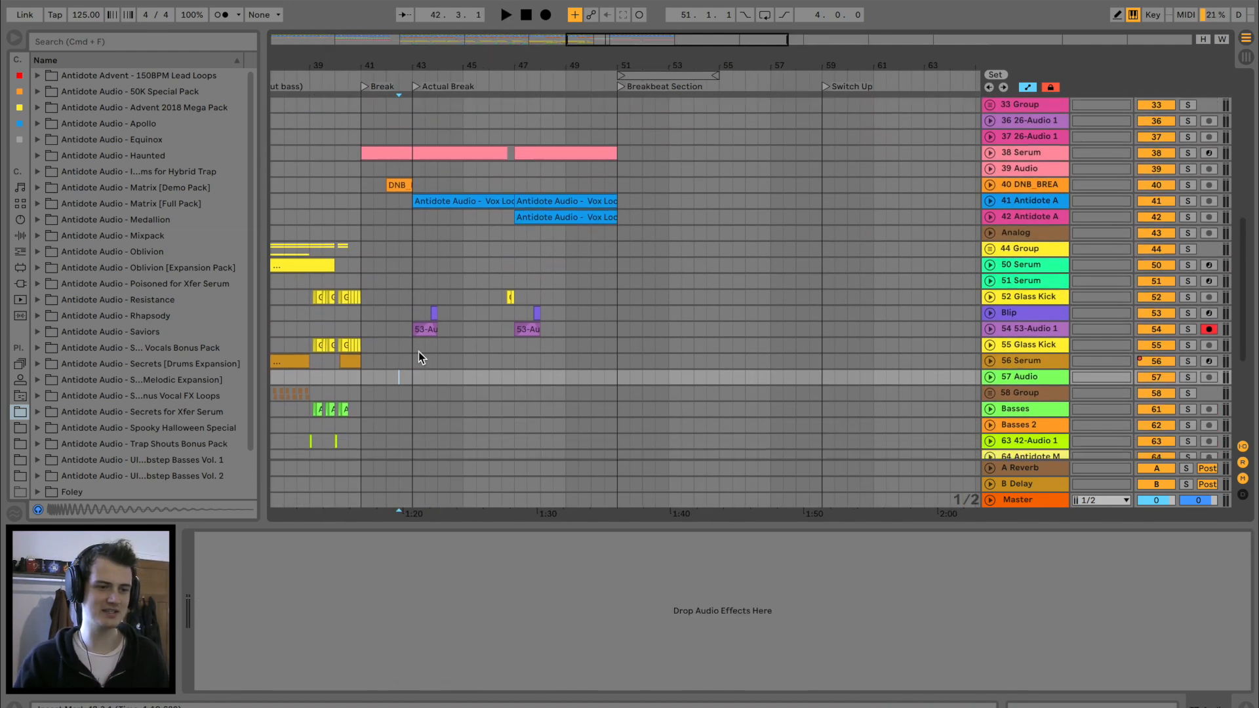
Duplicate the Actual Break section, bars 43 to 51, across the tracks into the Breakbeat Section starting at bar 51
scroll(419, 352, "down", 1)
left_click_drag(575, 524, 576, 682)
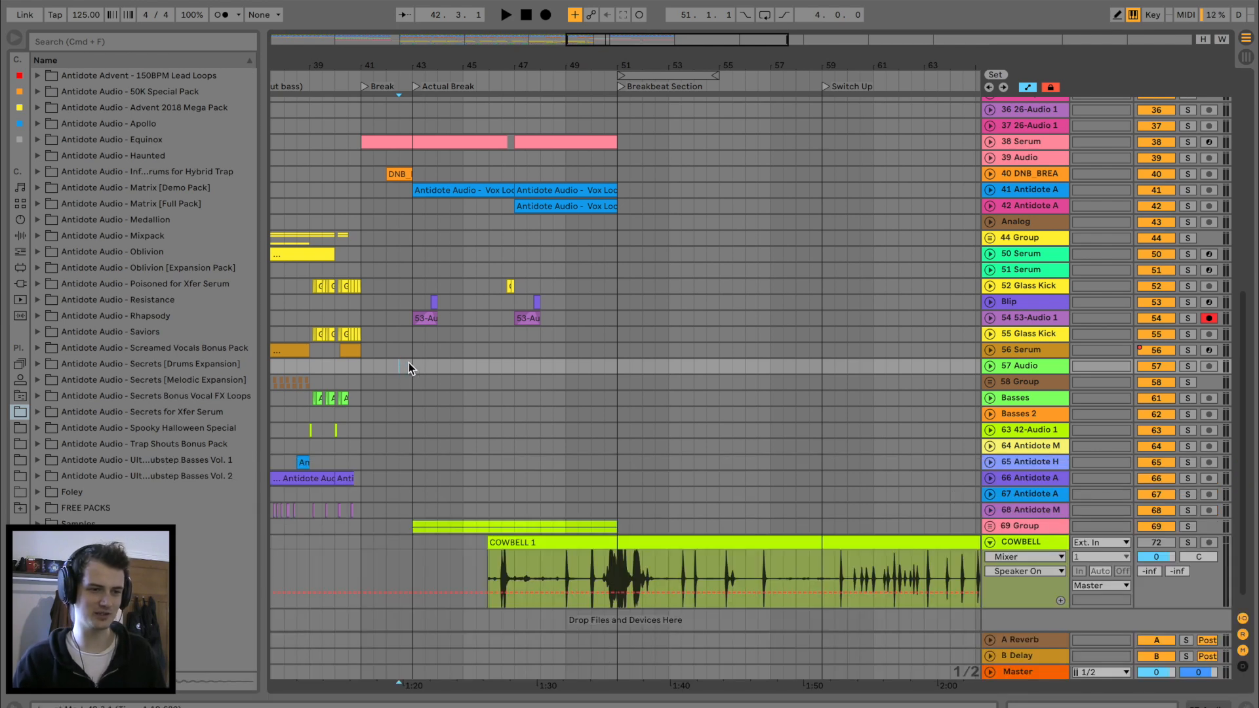
left_click(414, 526)
scroll(504, 405, "up", 10)
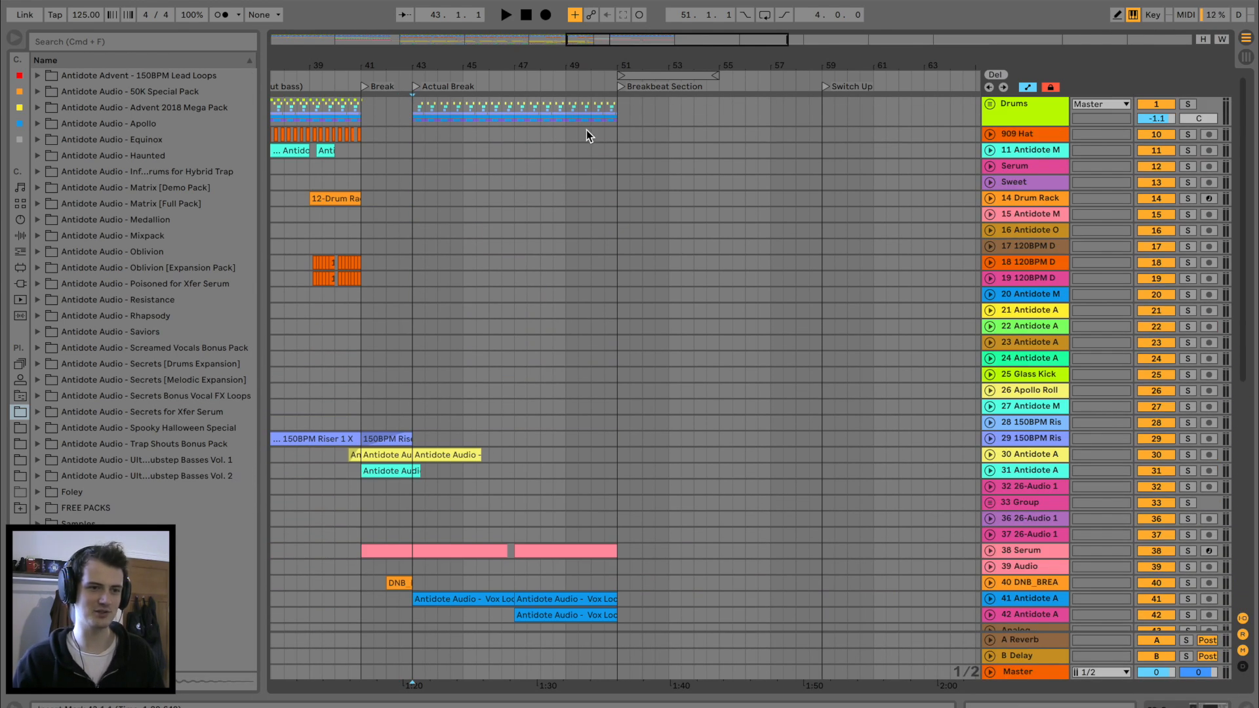
left_click(455, 112)
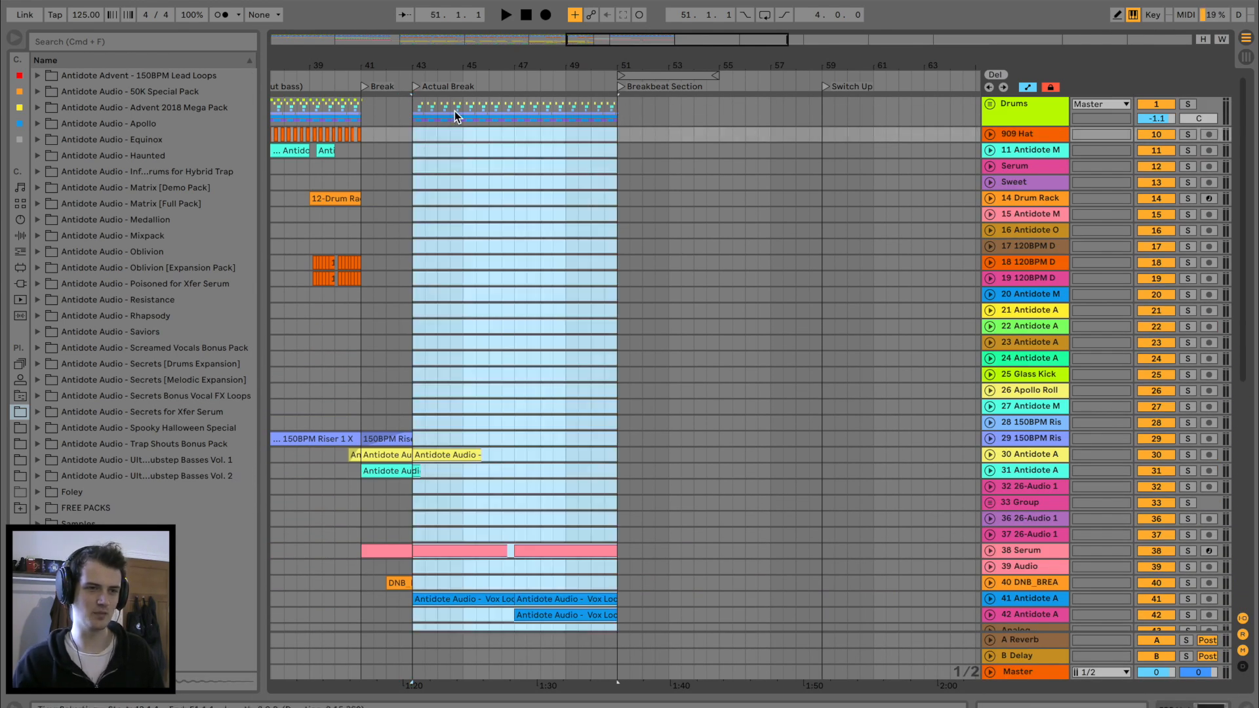
left_click(616, 134)
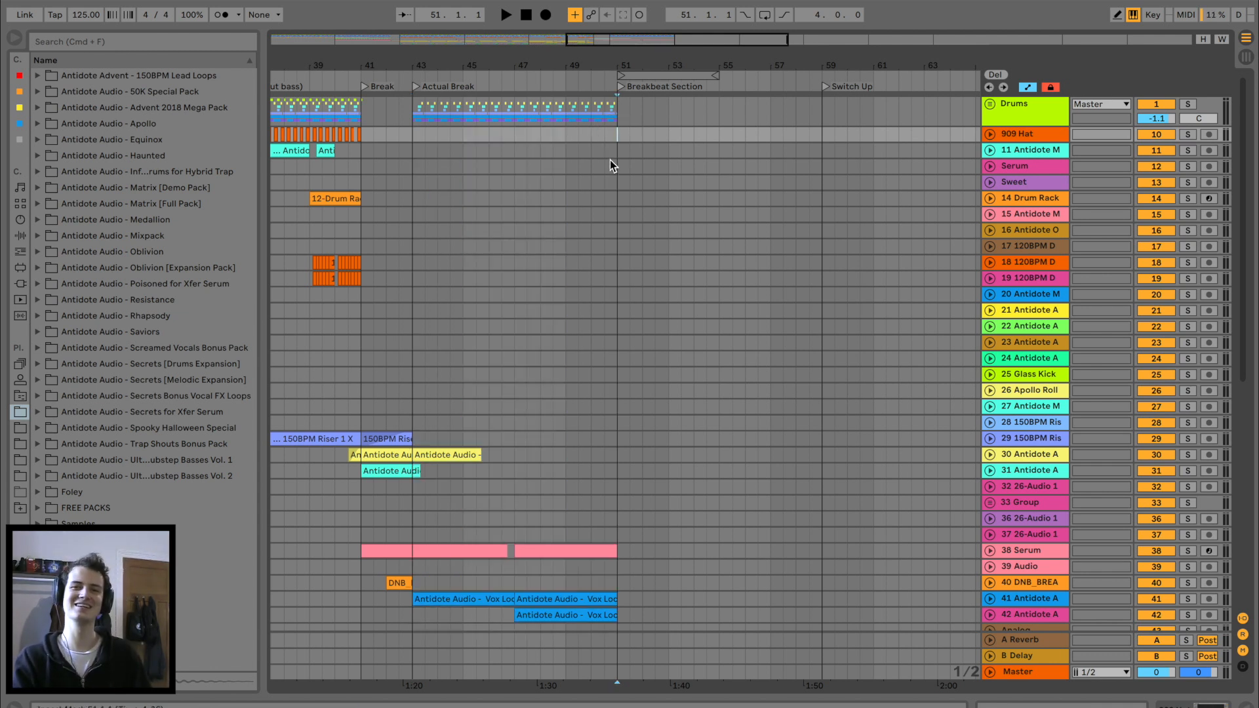
key("super+d")
Play the transition into bar 51, unfold the Blip track and show its devices
key("space")
scroll(604, 226, "down", 15)
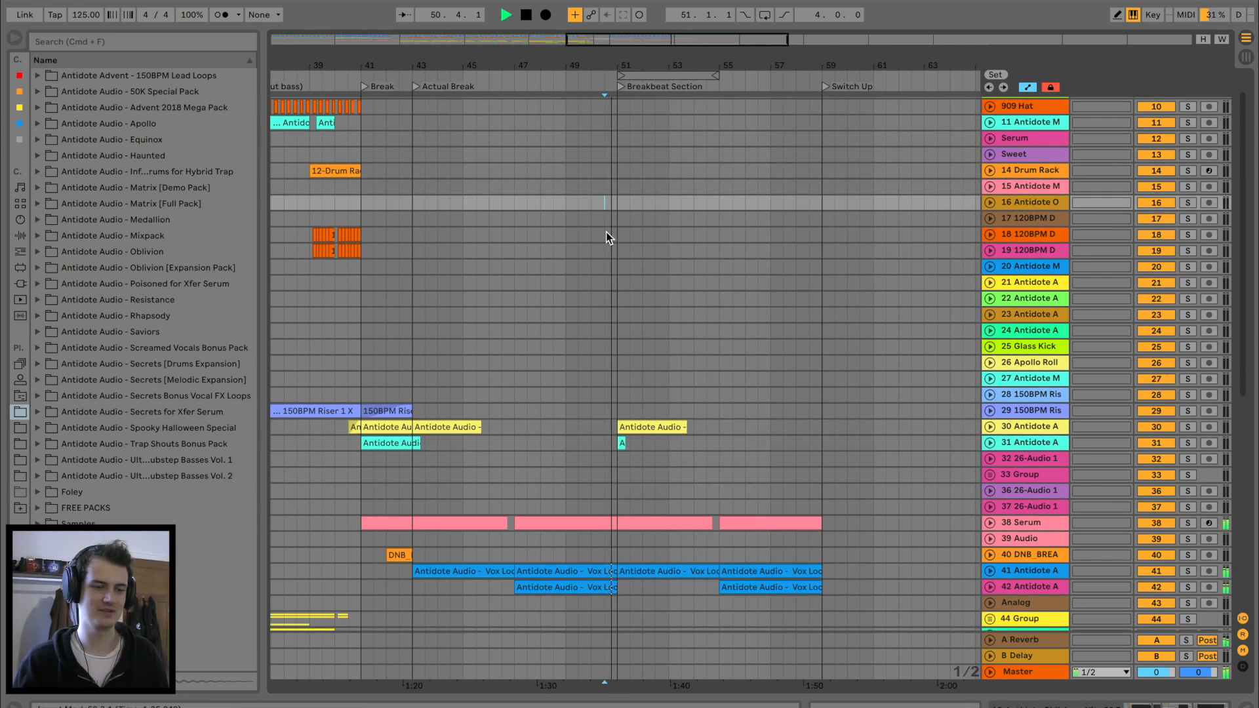
scroll(607, 233, "up", 7)
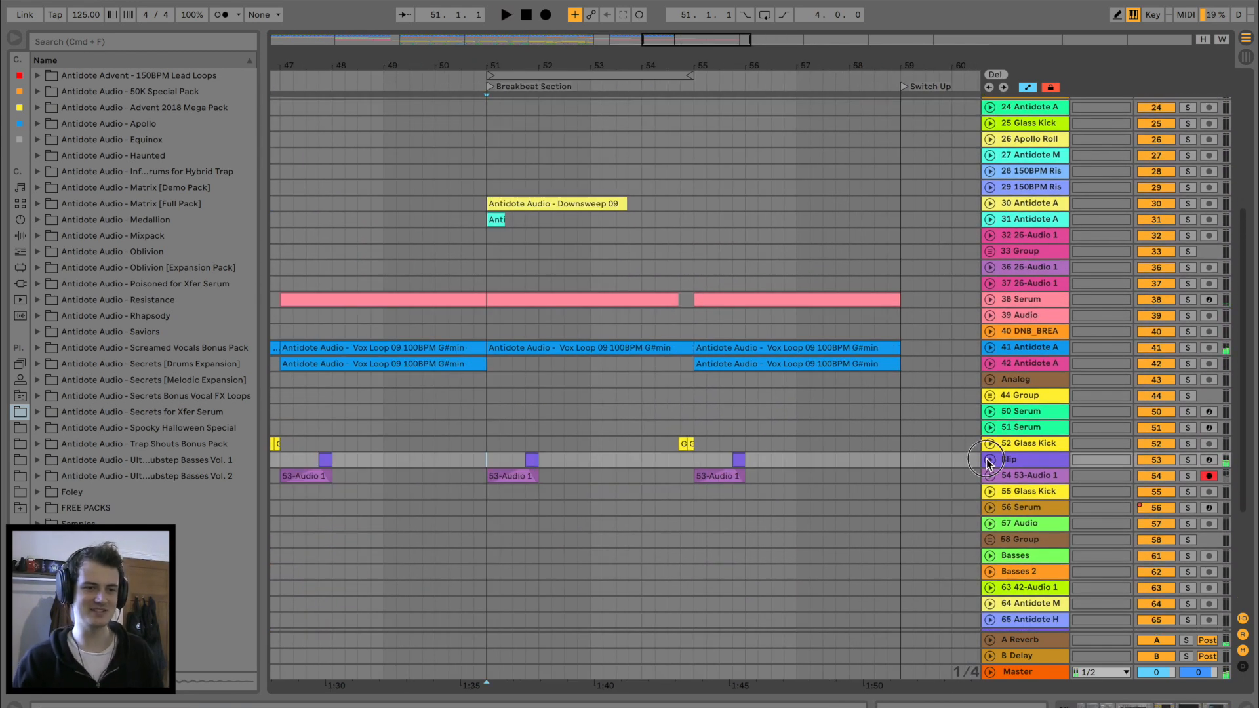
left_click(989, 460)
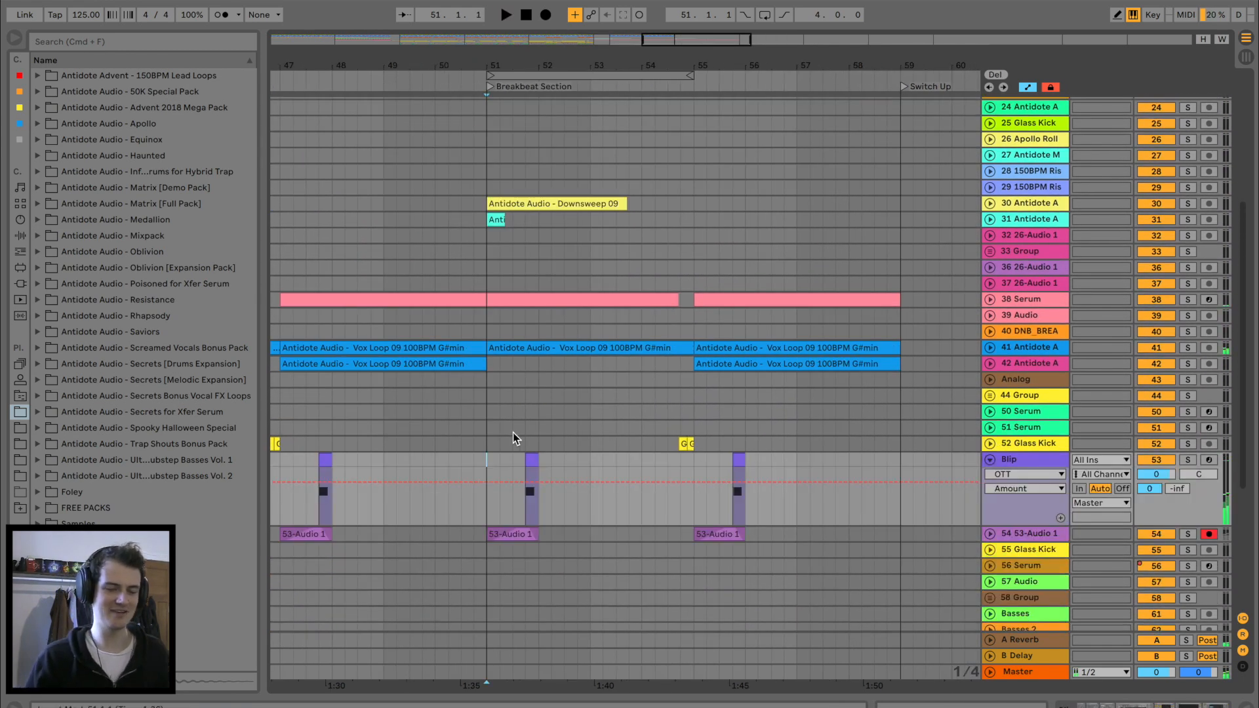
scroll(513, 433, "down", 4)
key("shift+Tab")
left_click(493, 341)
key("space")
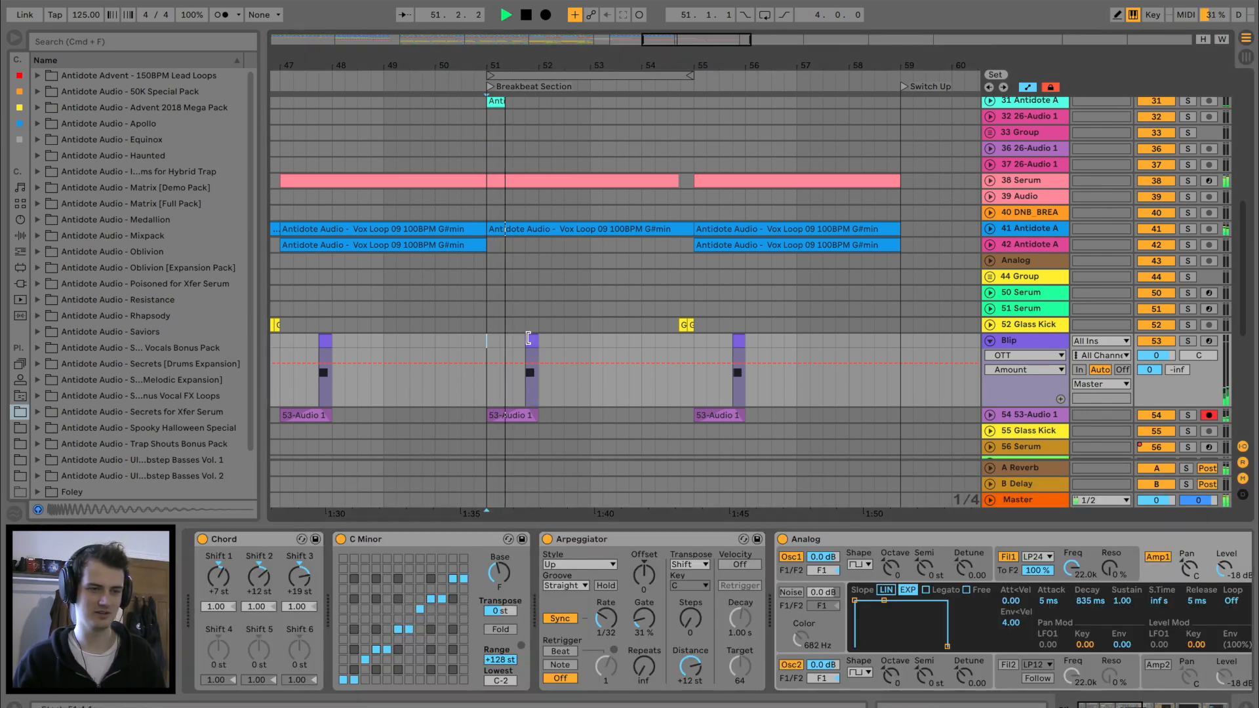
Loop bars 51 to 59 and consolidate the Blip clips in that range into a single clip
left_click_drag(487, 341, 899, 346)
key("super+l")
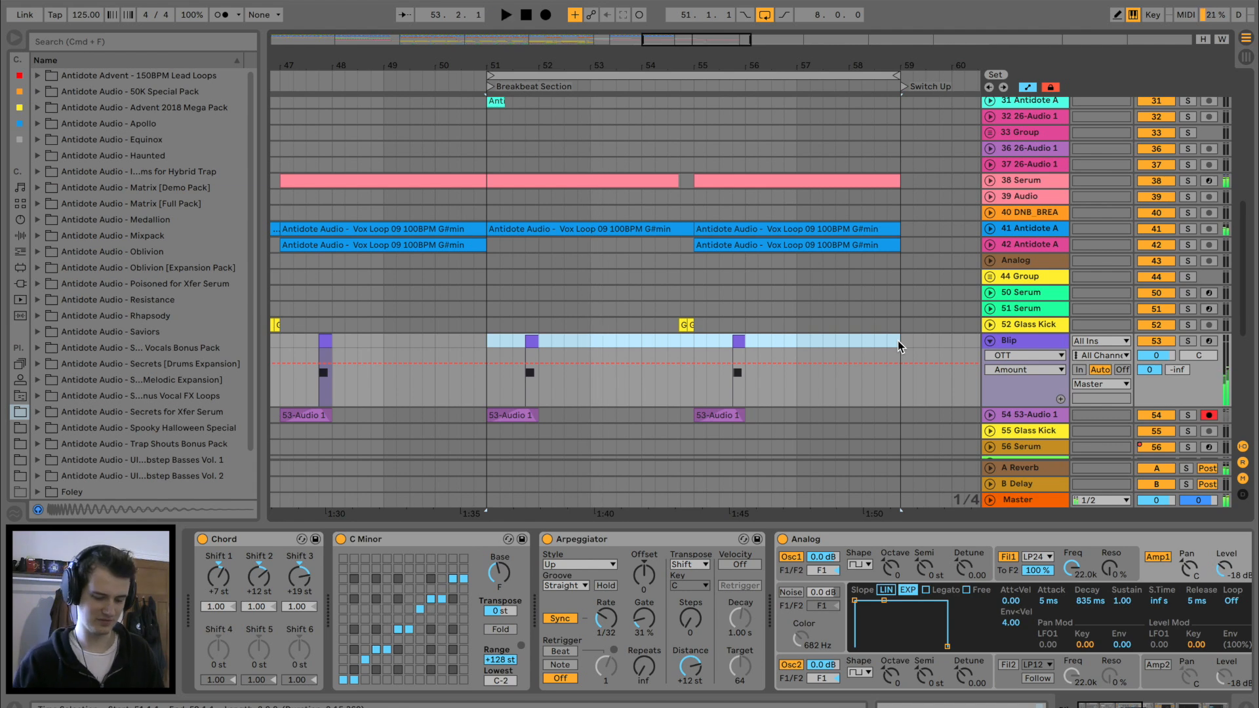
key("super+j")
Open the consolidated Blip clip in an enlarged note editor and add an F4 note on the last beat of its bar 2
double_click(727, 339)
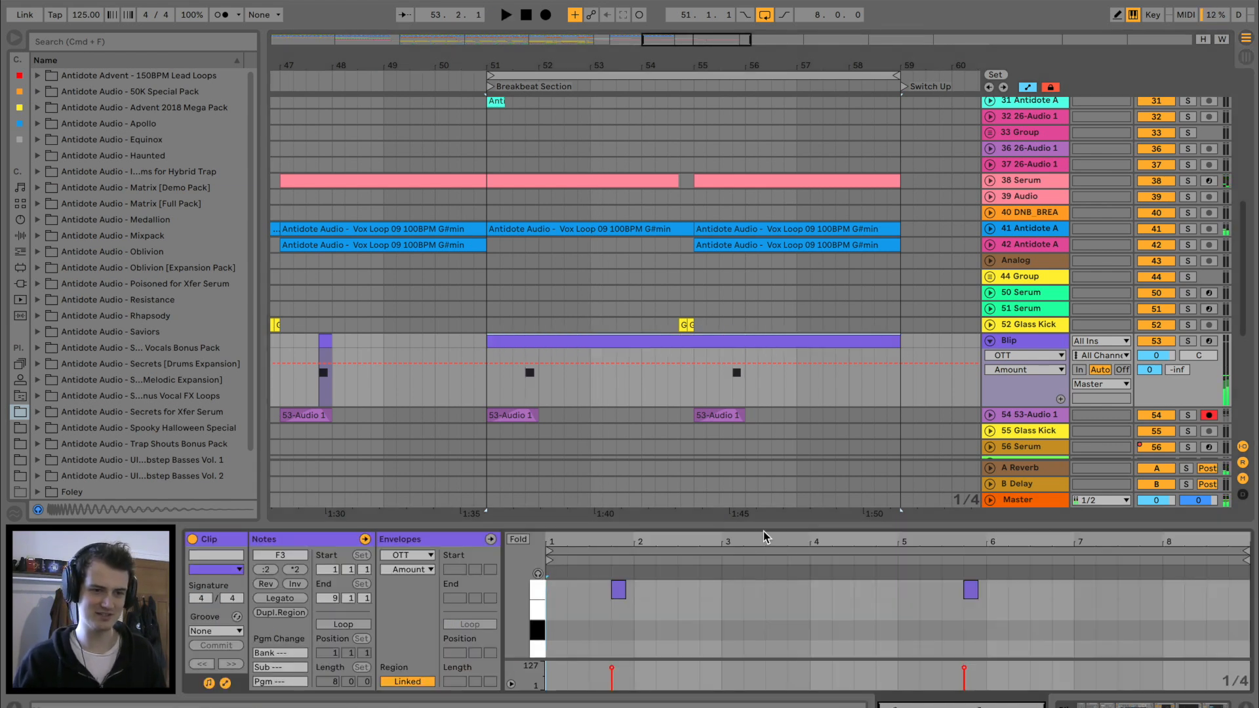
left_click_drag(769, 525, 770, 189)
scroll(760, 278, "up", 5)
key("space")
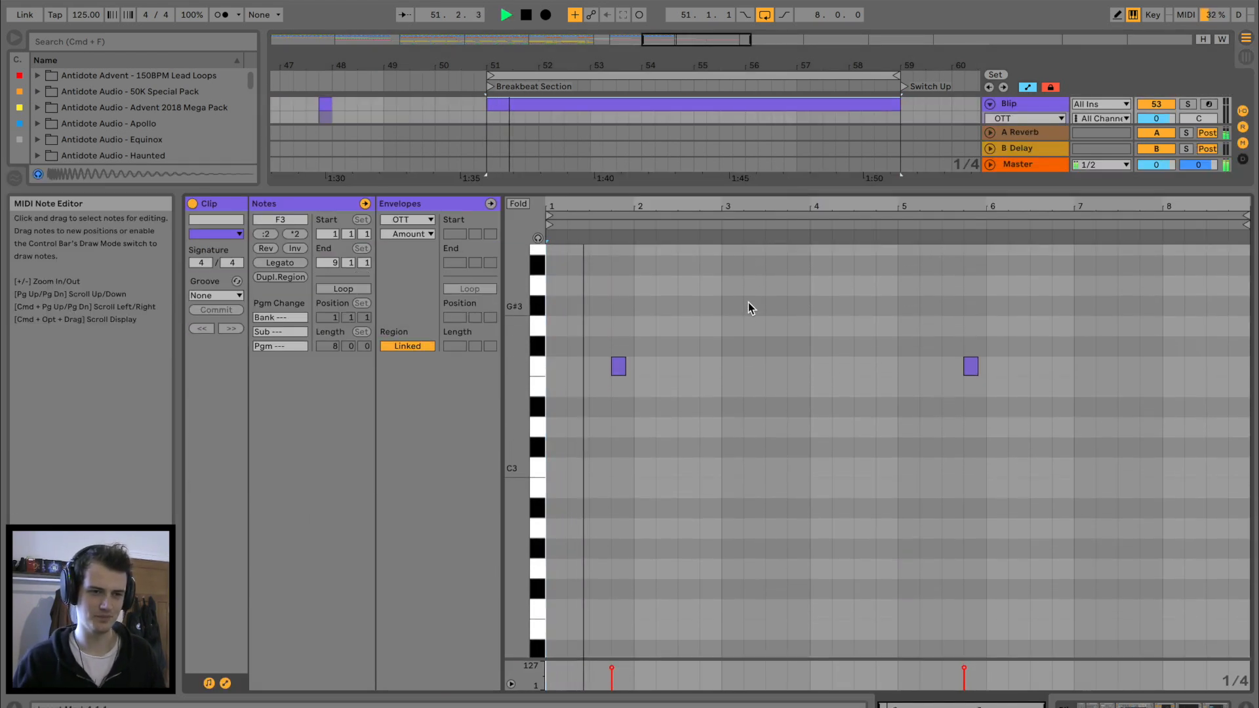
scroll(719, 332, "up", 2)
double_click(729, 436)
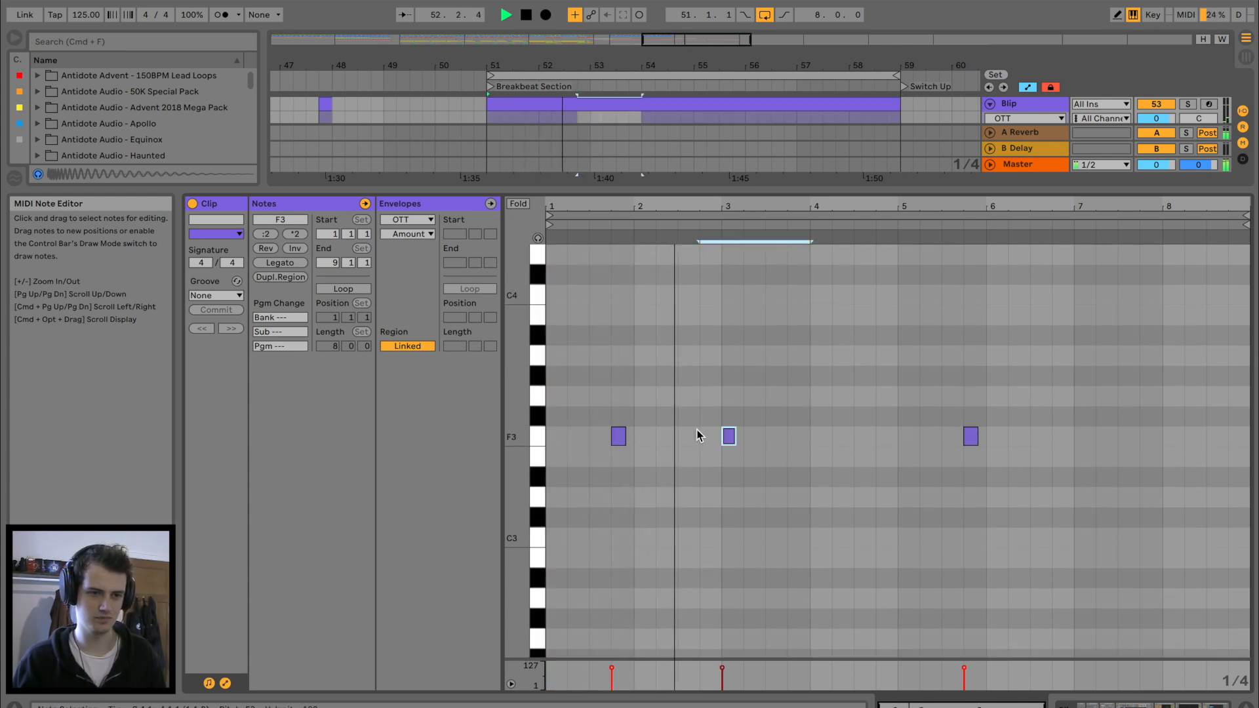
key("space")
left_click_drag(729, 436, 708, 436)
key("shift+Up")
key("space")
Add a descending G#3, G3, F3 run to the Blip clip, from beat 3 of bar 4 to the start of bar 5
left_click_drag(776, 186, 792, 282)
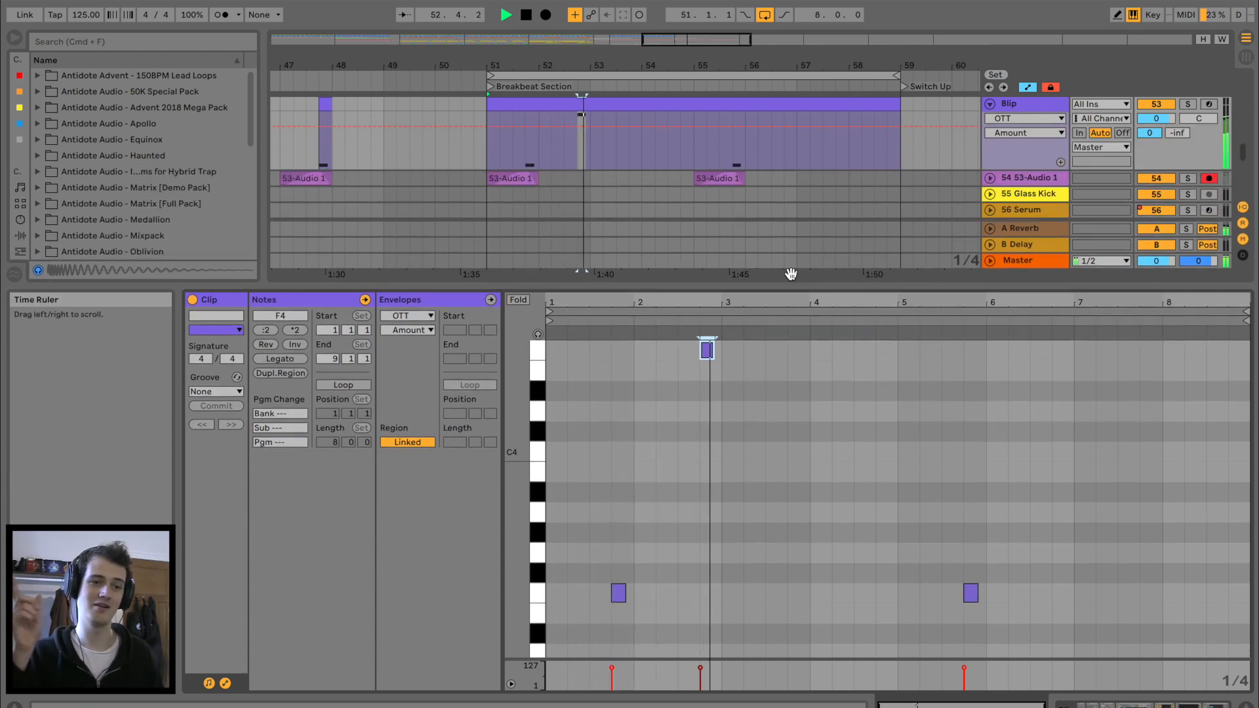
left_click(886, 411)
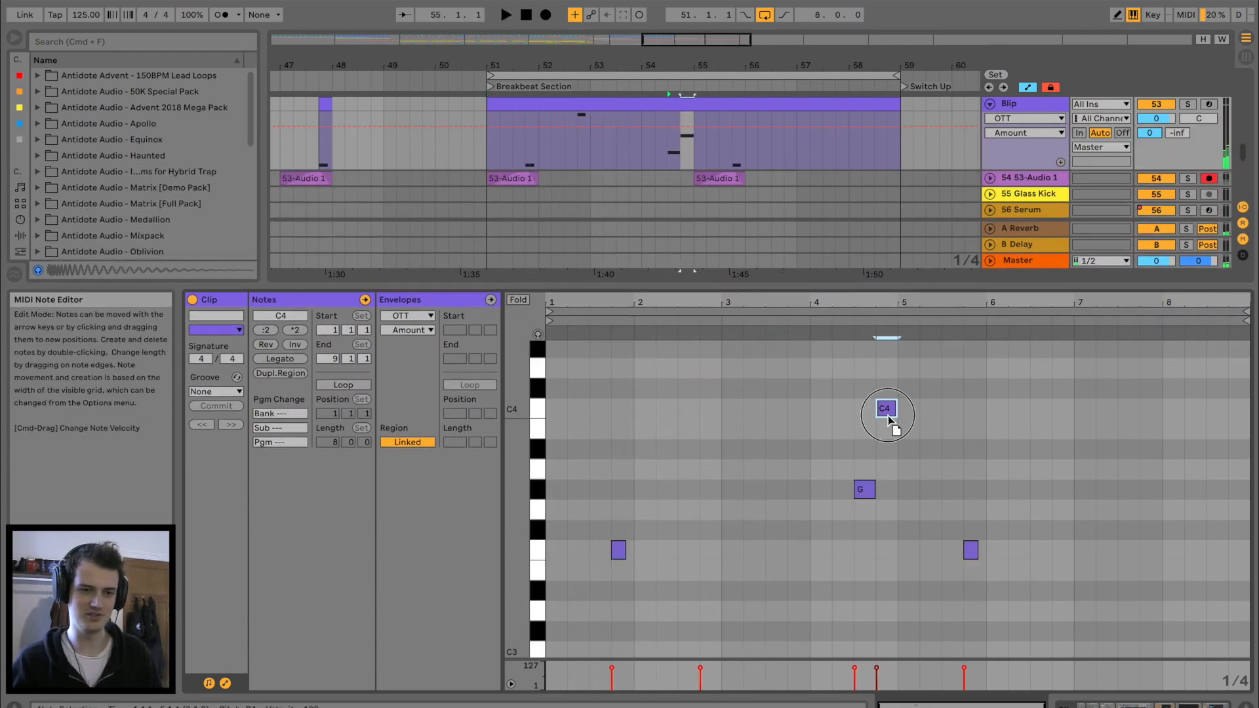
left_click_drag(889, 420, 889, 520)
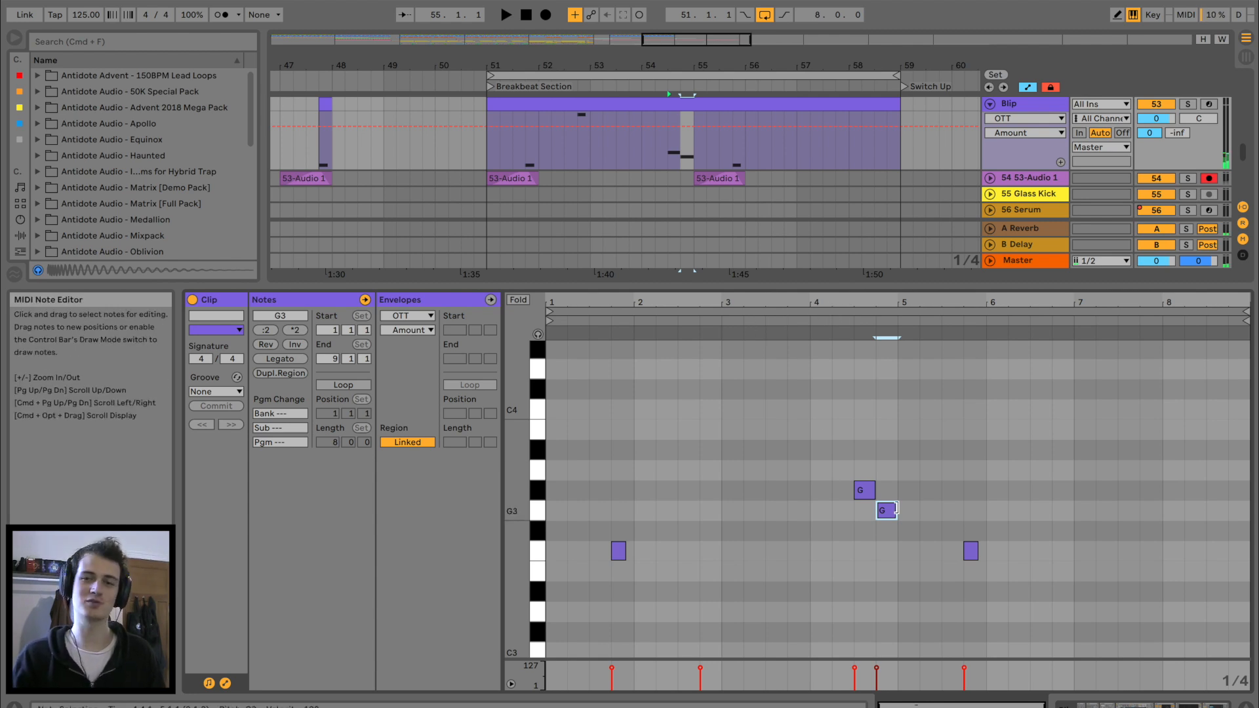
left_click(771, 318)
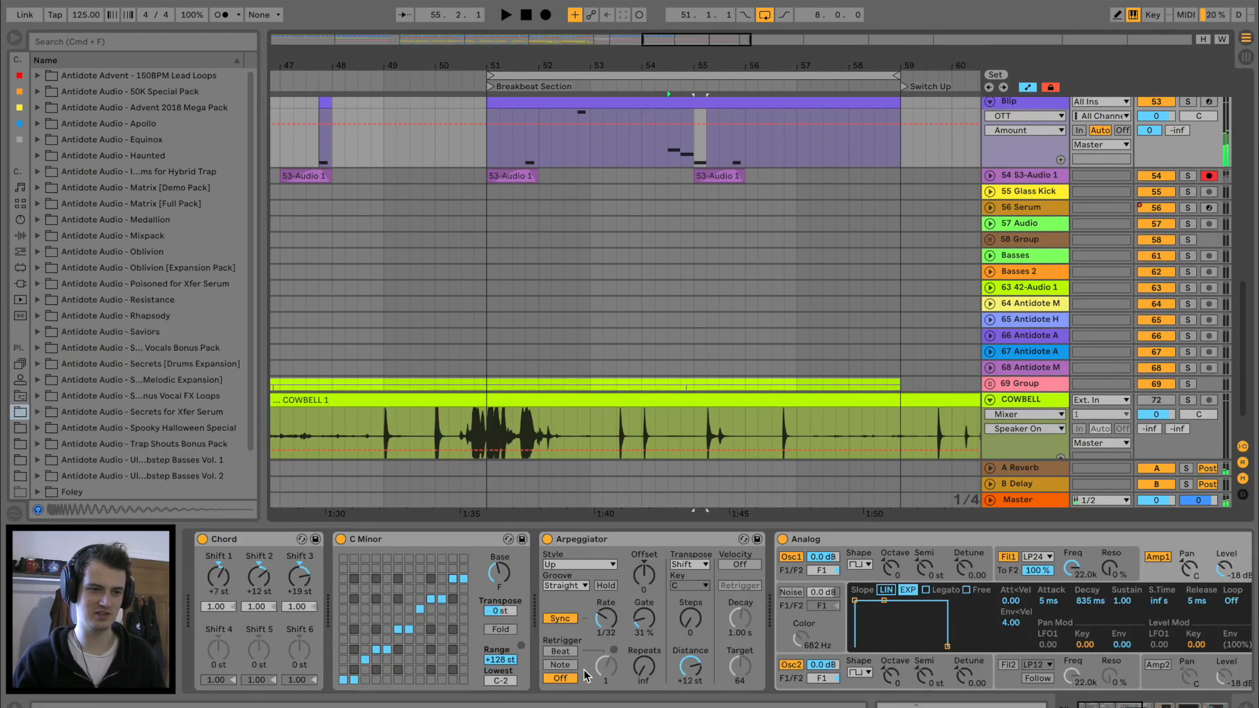
Automate the Blip track's Delay Dry/Wet to dip to about 24% under the run just before bar 55
scroll(706, 581, "right", 10)
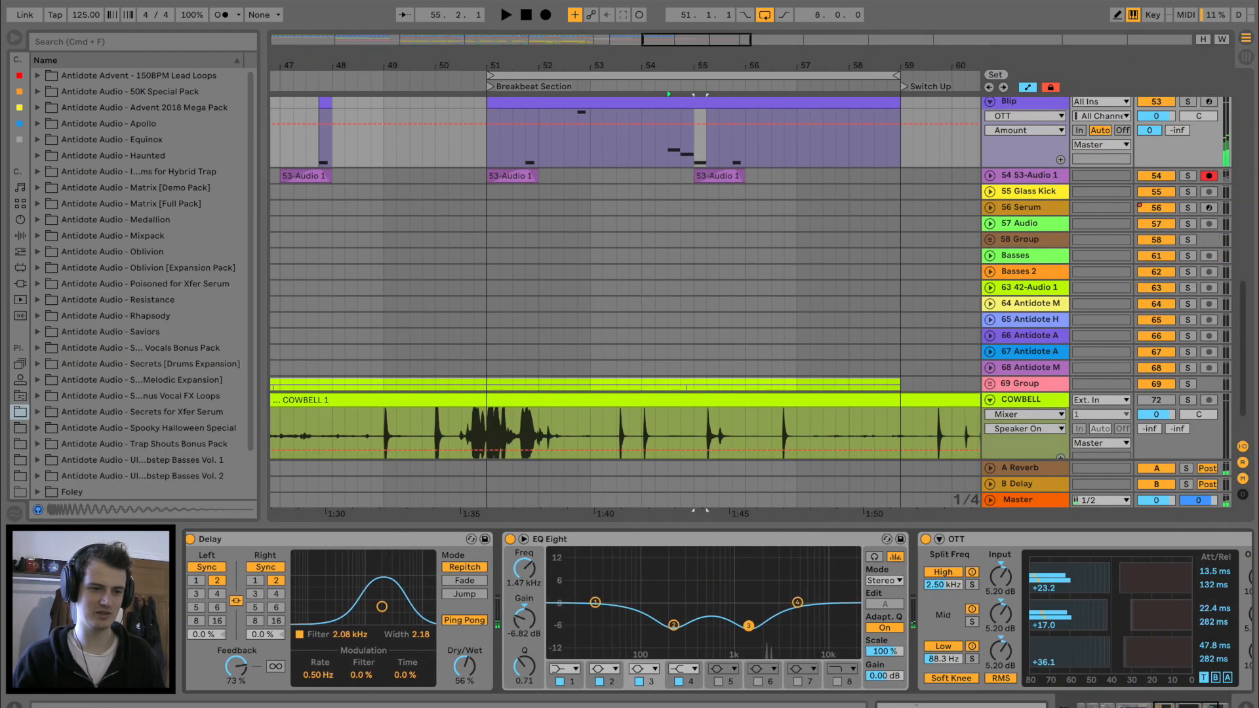
left_click_drag(707, 65, 707, 108)
left_click(582, 135)
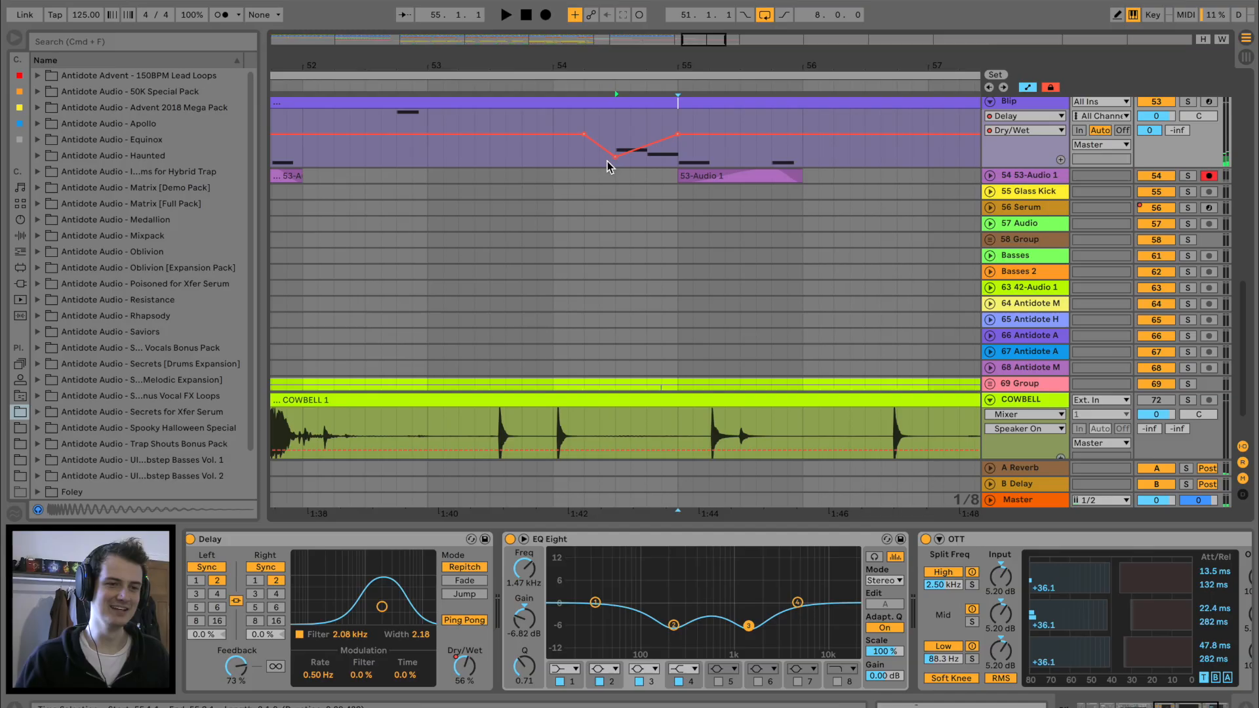
left_click_drag(604, 160, 662, 154)
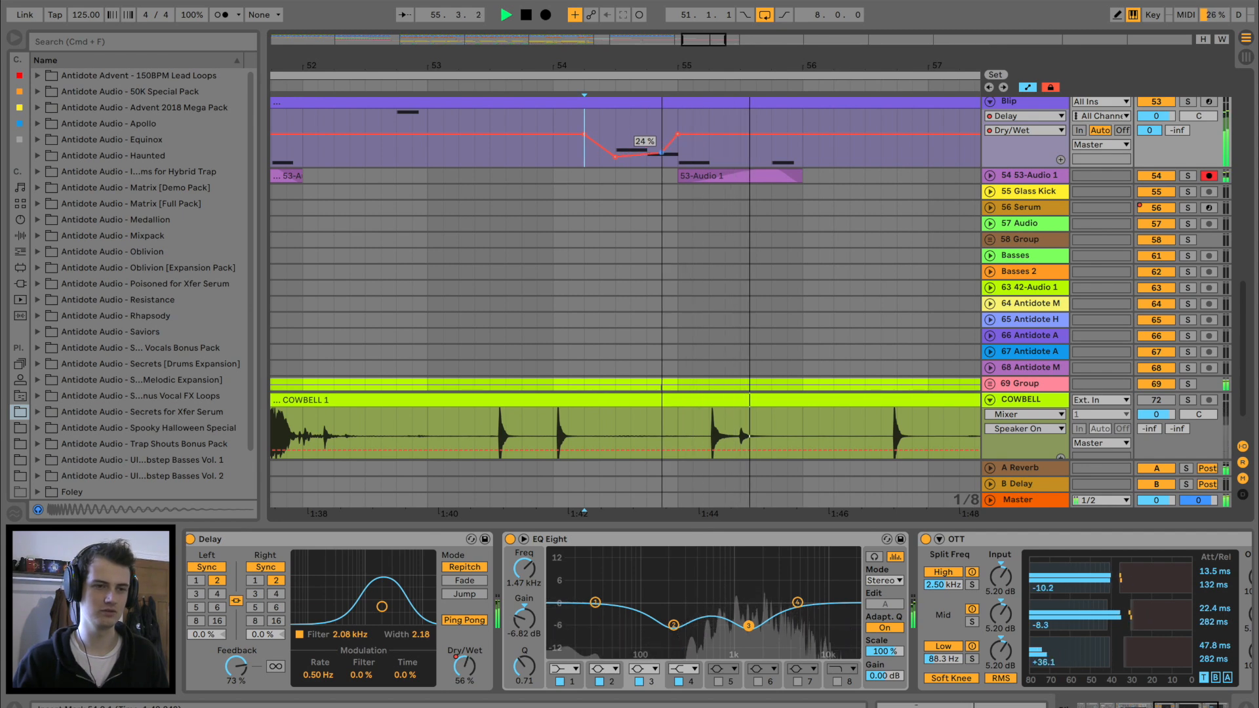
key("space")
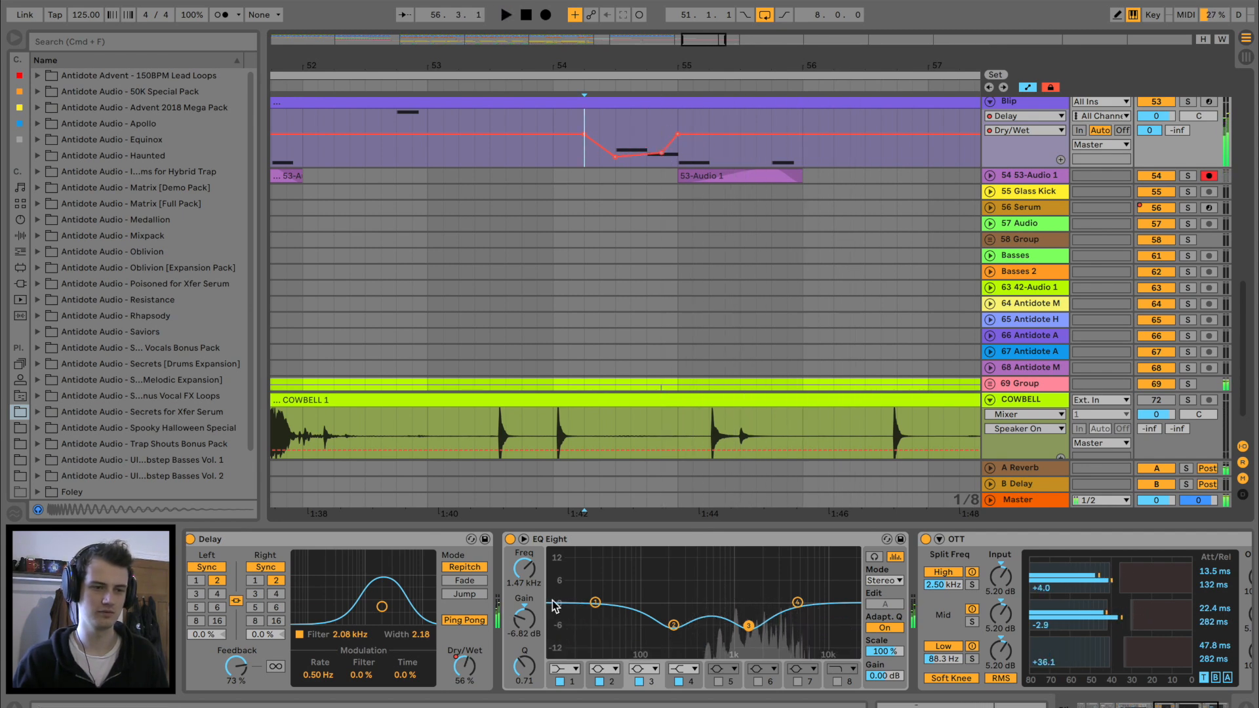
Enable band 8 in the Blip track's EQ Eight and automate its frequency to dip under the run before bar 55
scroll(671, 681, "right", 4)
left_click(673, 682)
left_click(673, 683)
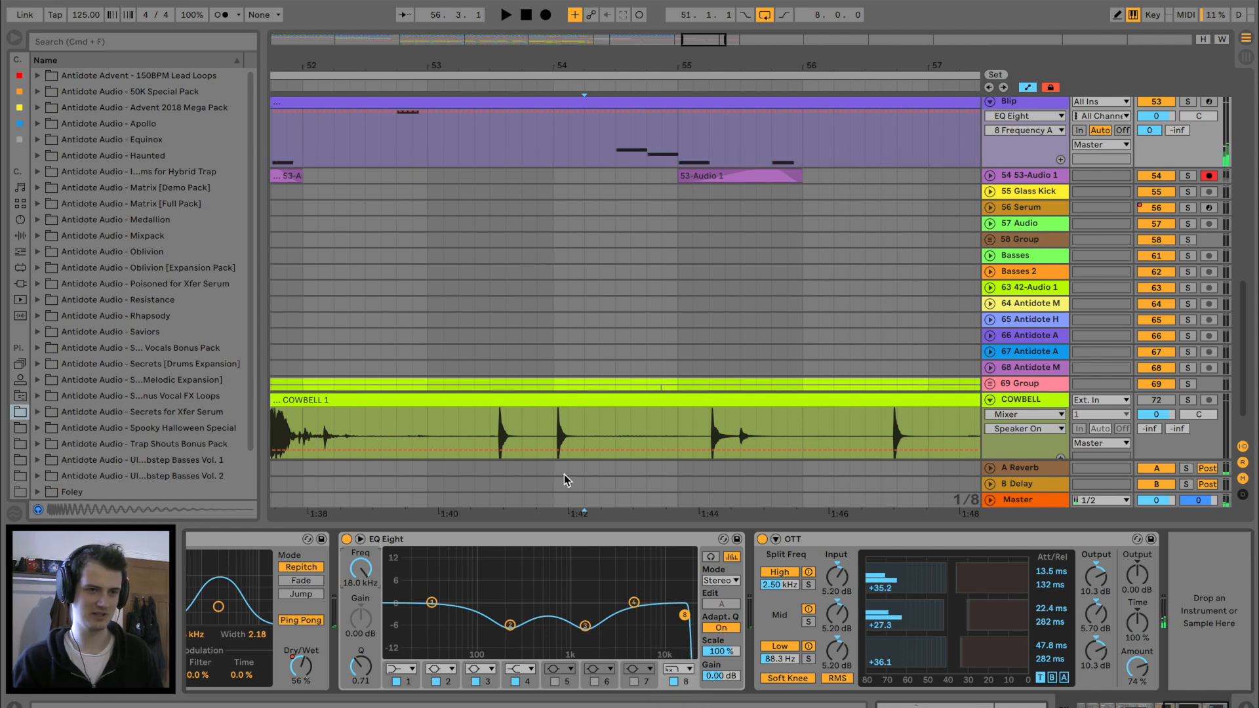
left_click(595, 112)
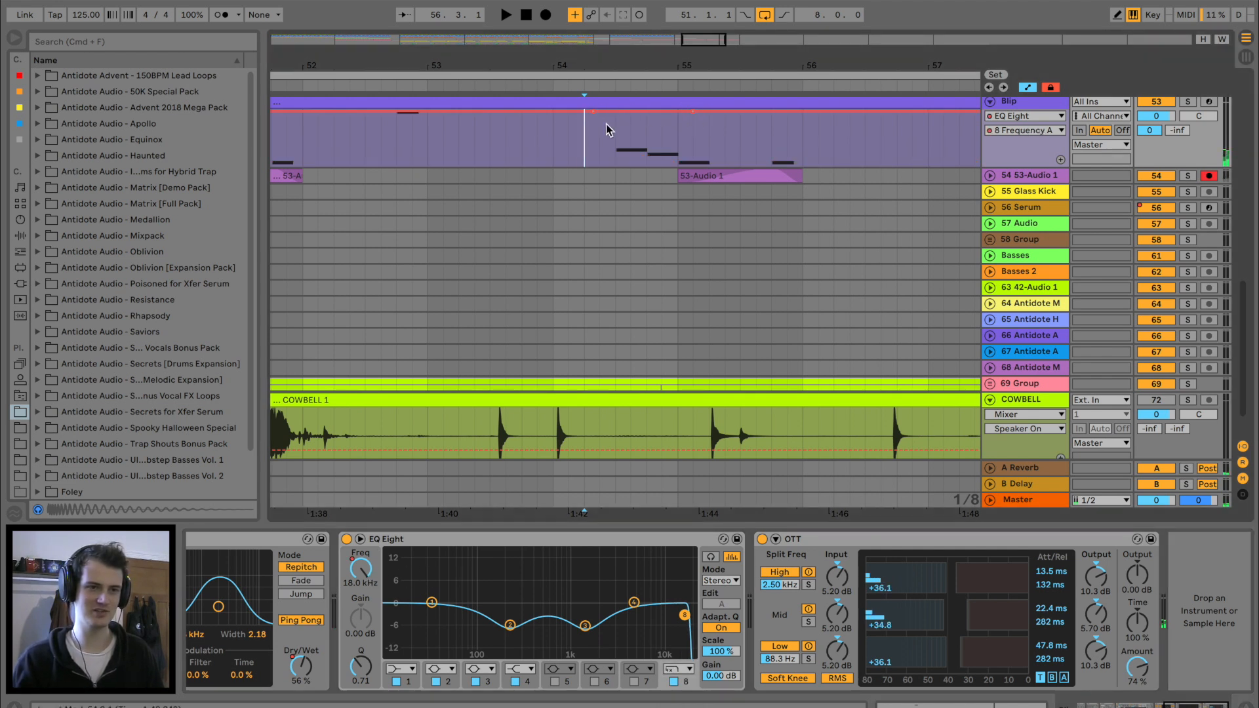
key("space")
left_click_drag(614, 129, 661, 130)
key("space")
Transpose the G#3 and G3 notes in the Blip clip up one octave and play the result from bar 54
double_click(655, 104)
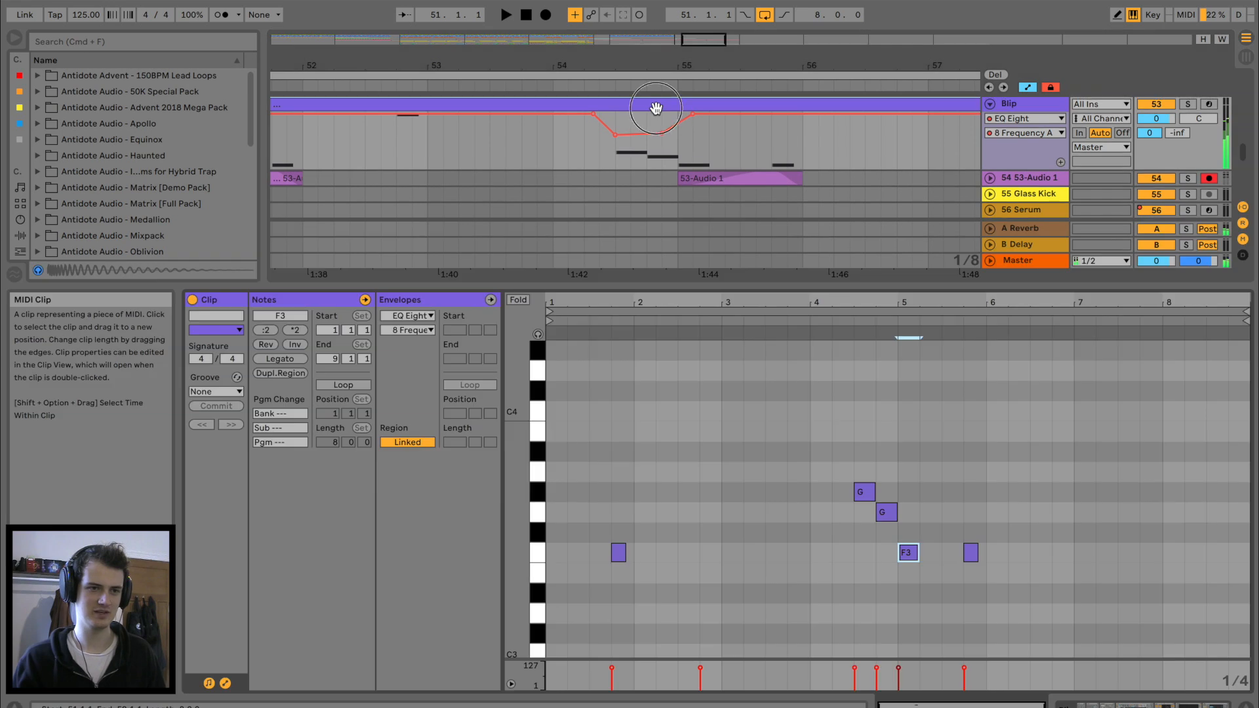
left_click_drag(895, 540, 867, 489)
key("shift+Up")
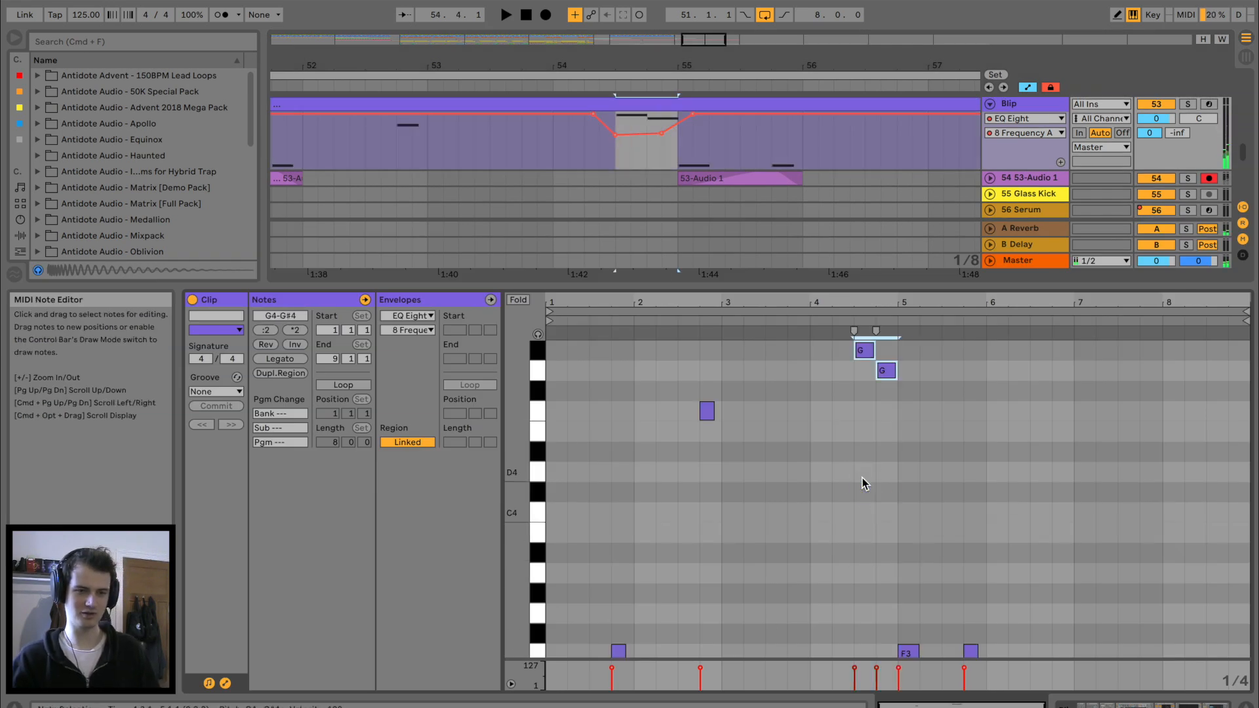
key("space")
left_click(555, 150)
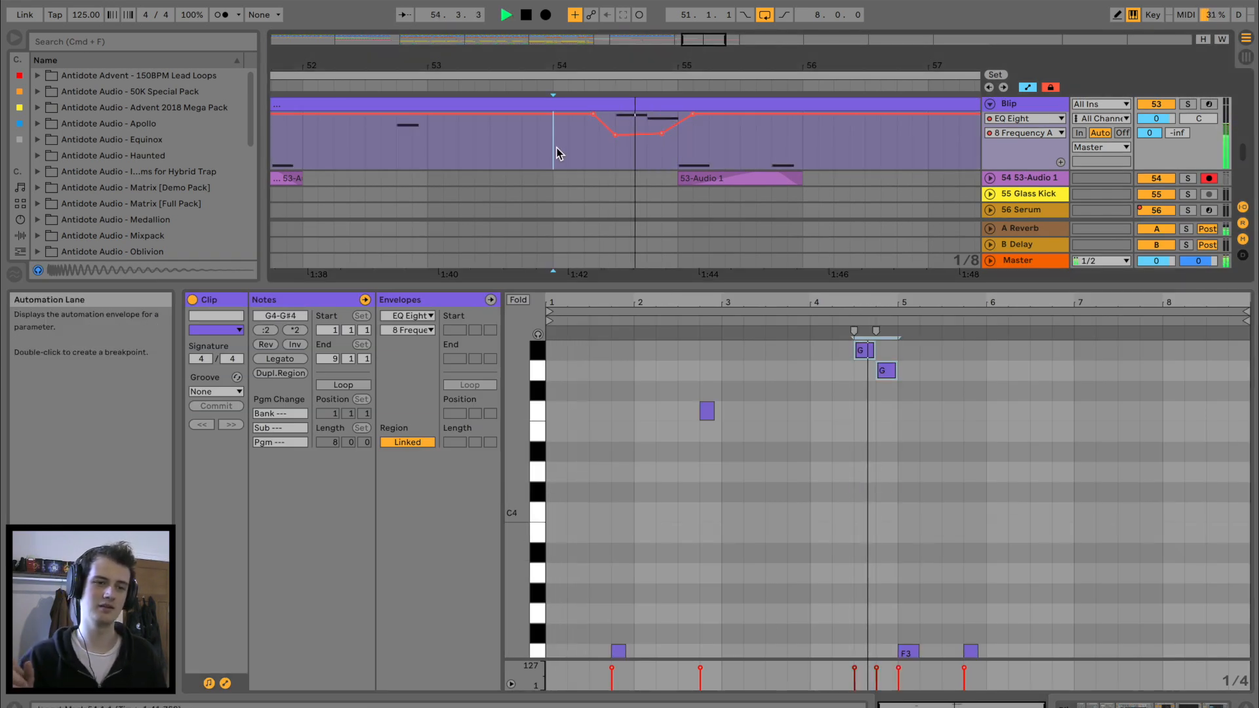
Raise the start of the dip in the EQ Eight band 8 frequency automation slightly and play it back
key("space")
left_click(628, 134)
left_click_drag(628, 134, 629, 124)
left_click(616, 138)
key("space")
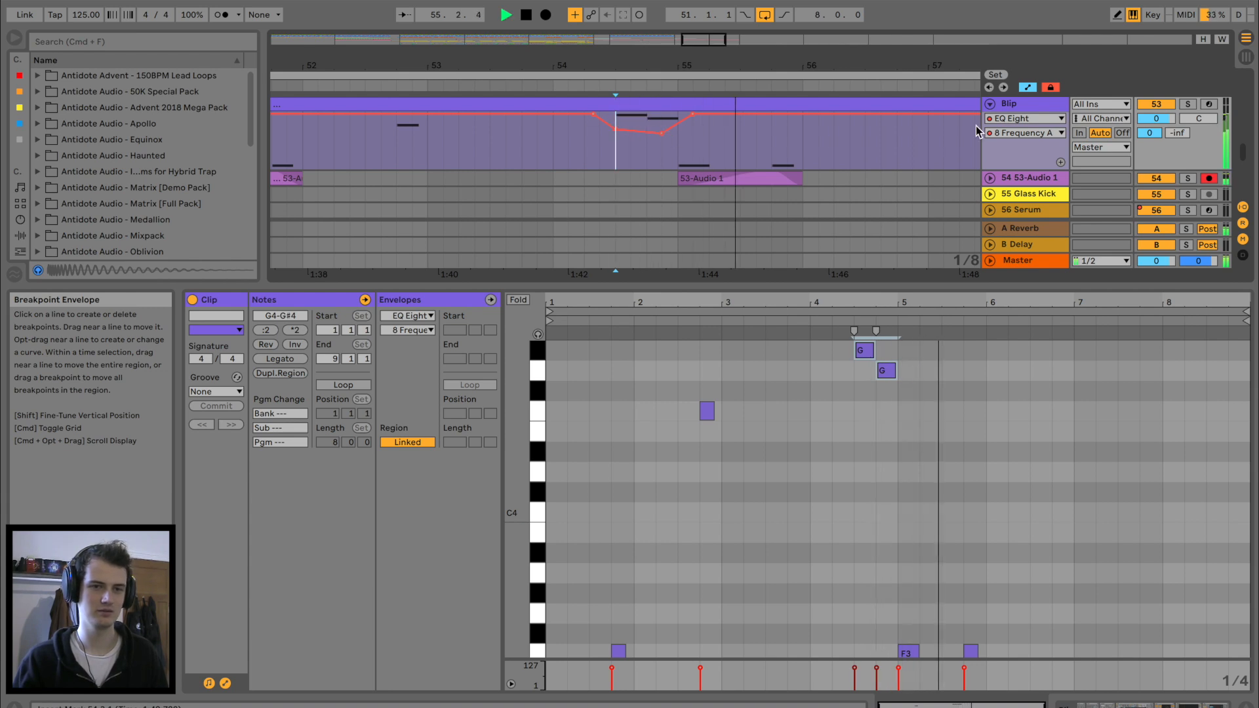
Hold the Blip track's EQ Eight band 8 frequency at about 1.17 kHz past bar 55 and ramp it up toward bar 58
double_click(1013, 107)
key("space")
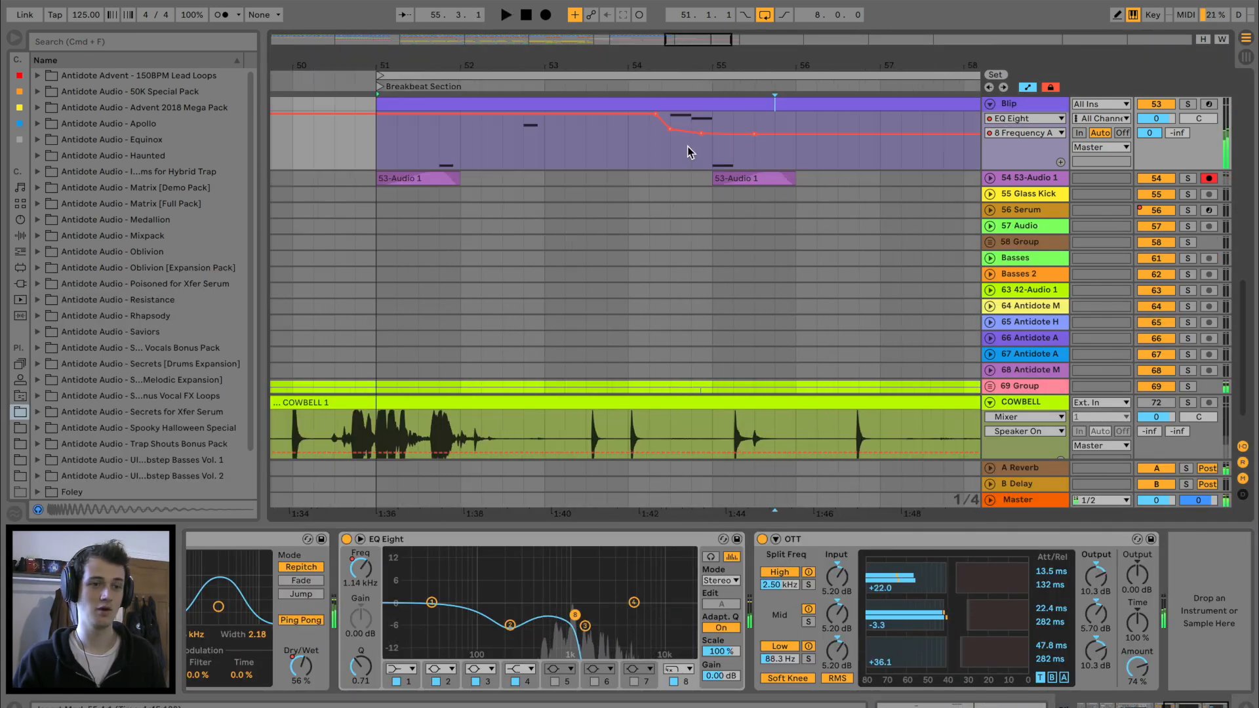
left_click(691, 144)
key("space")
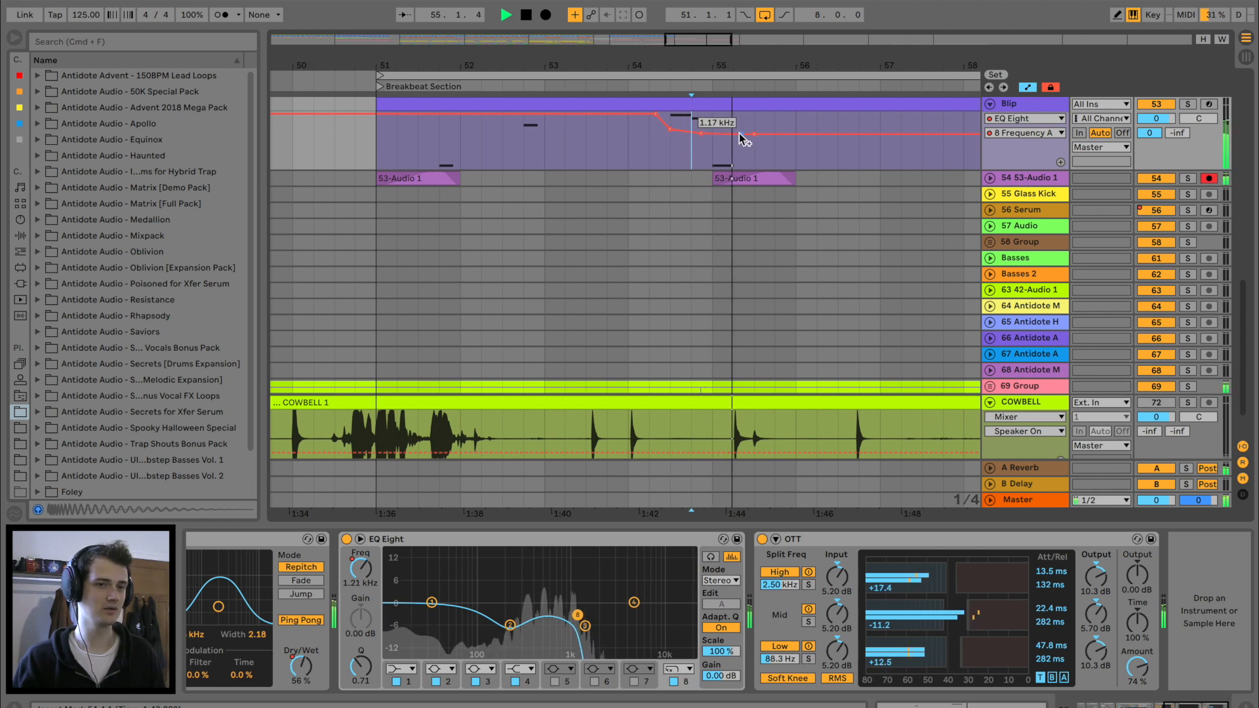
left_click_drag(861, 134, 963, 118)
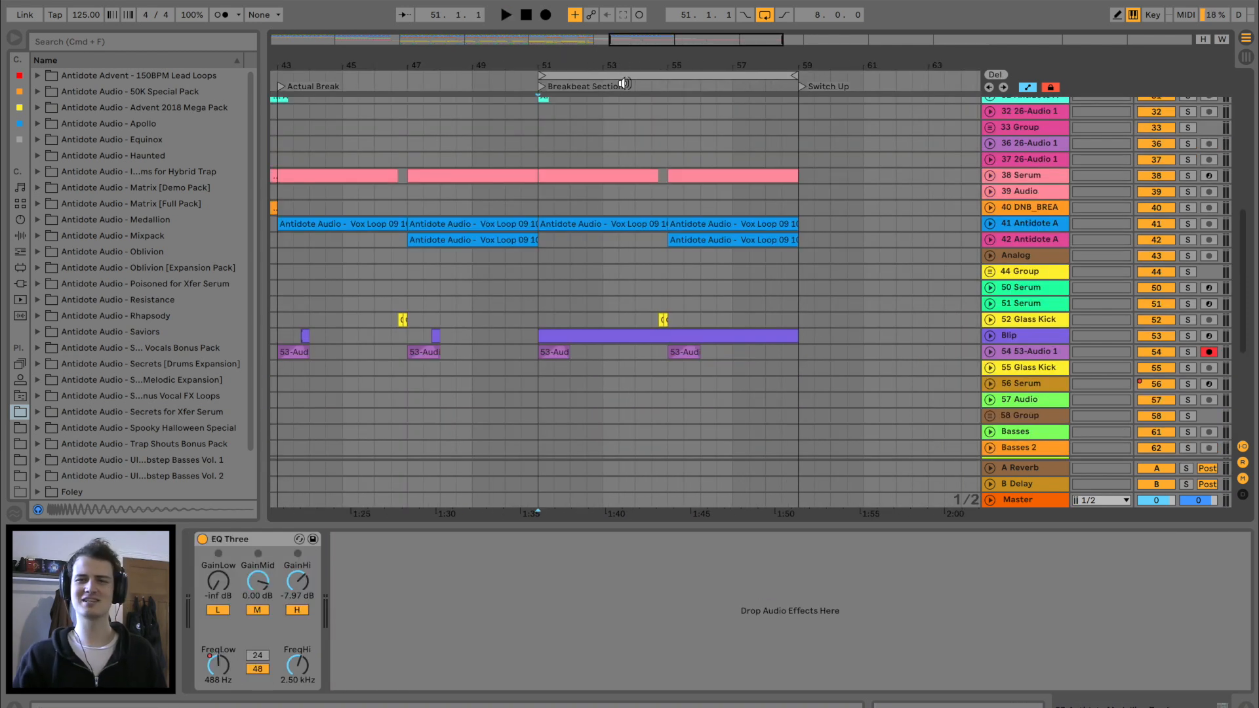
Add an audio track below track 54 and place the DNB_BREAK_30.wav sample on it at bar 51
left_click_drag(627, 77, 628, 105)
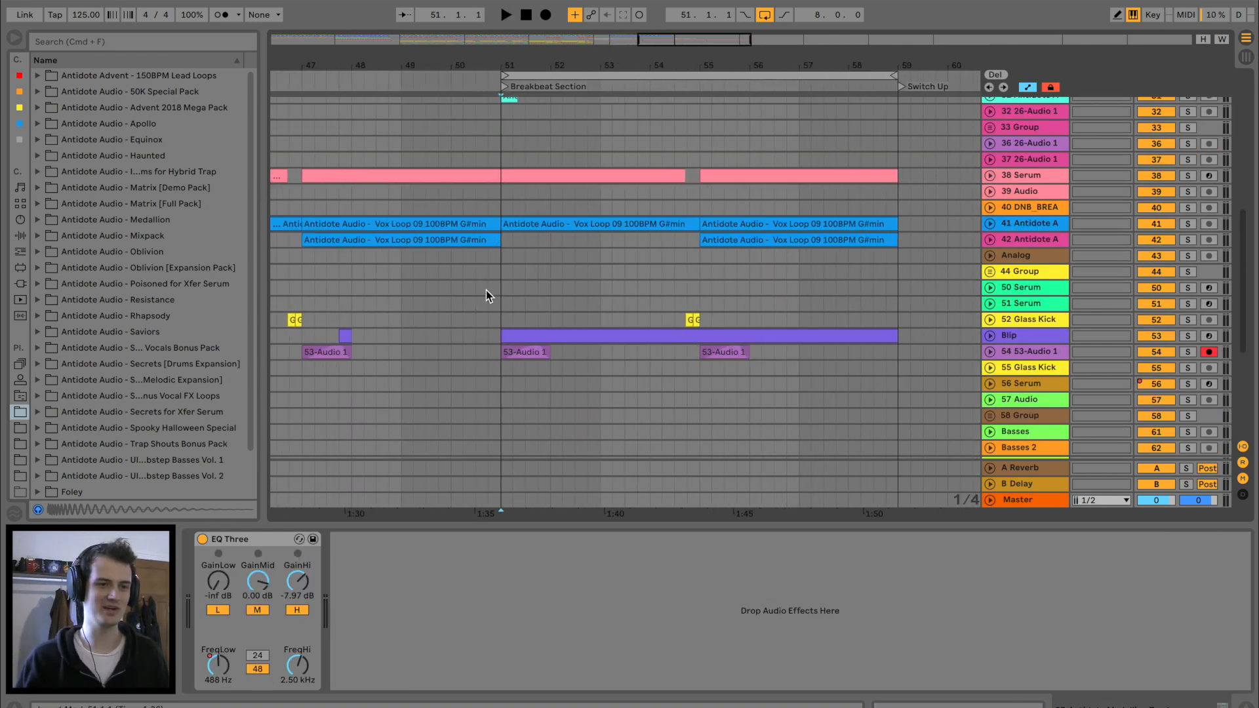
left_click(488, 288)
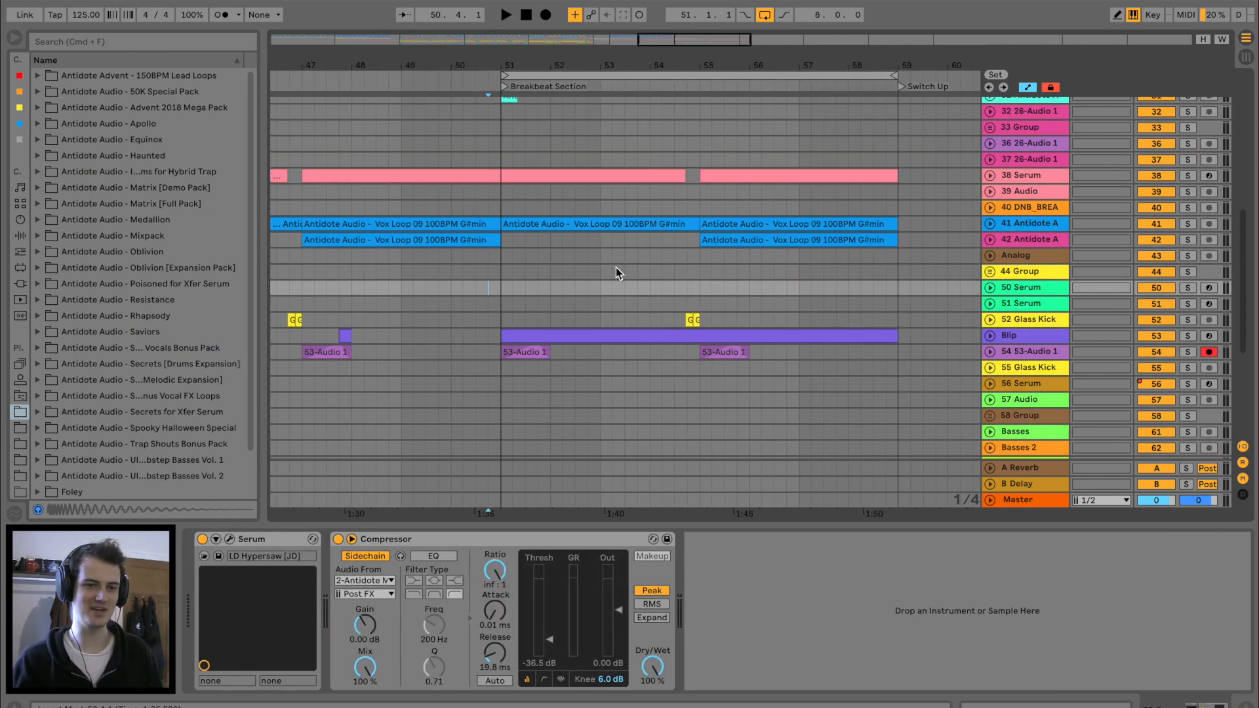
left_click(1026, 349)
key("super+t")
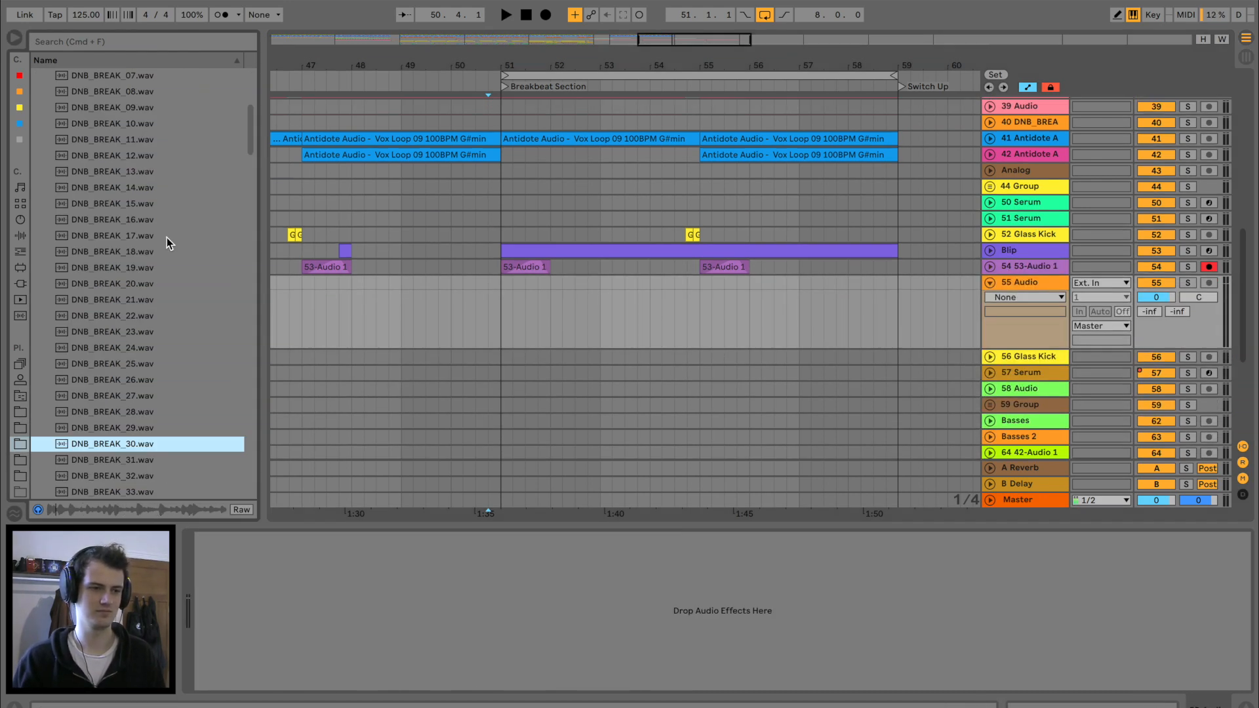
left_click_drag(147, 442, 487, 291)
Set the segment BPM of the DNB_BREAK_30 clip to 174 and play it back
double_click(521, 281)
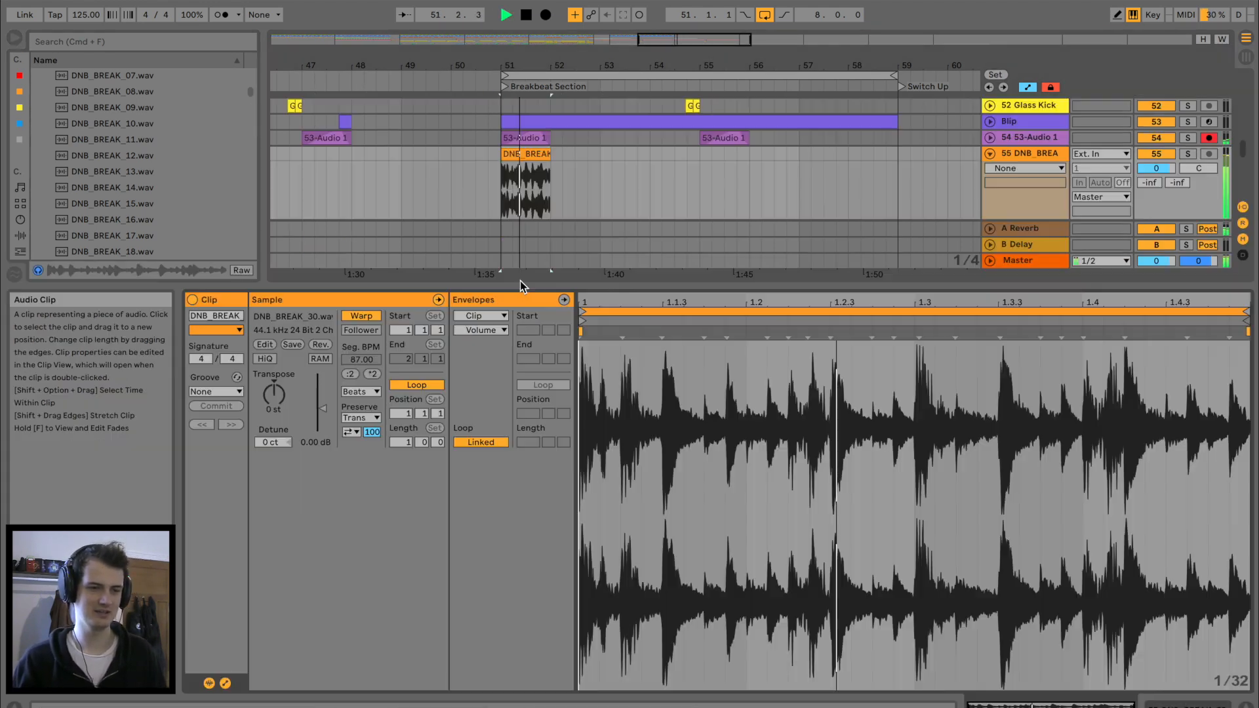
left_click(372, 374)
key("space")
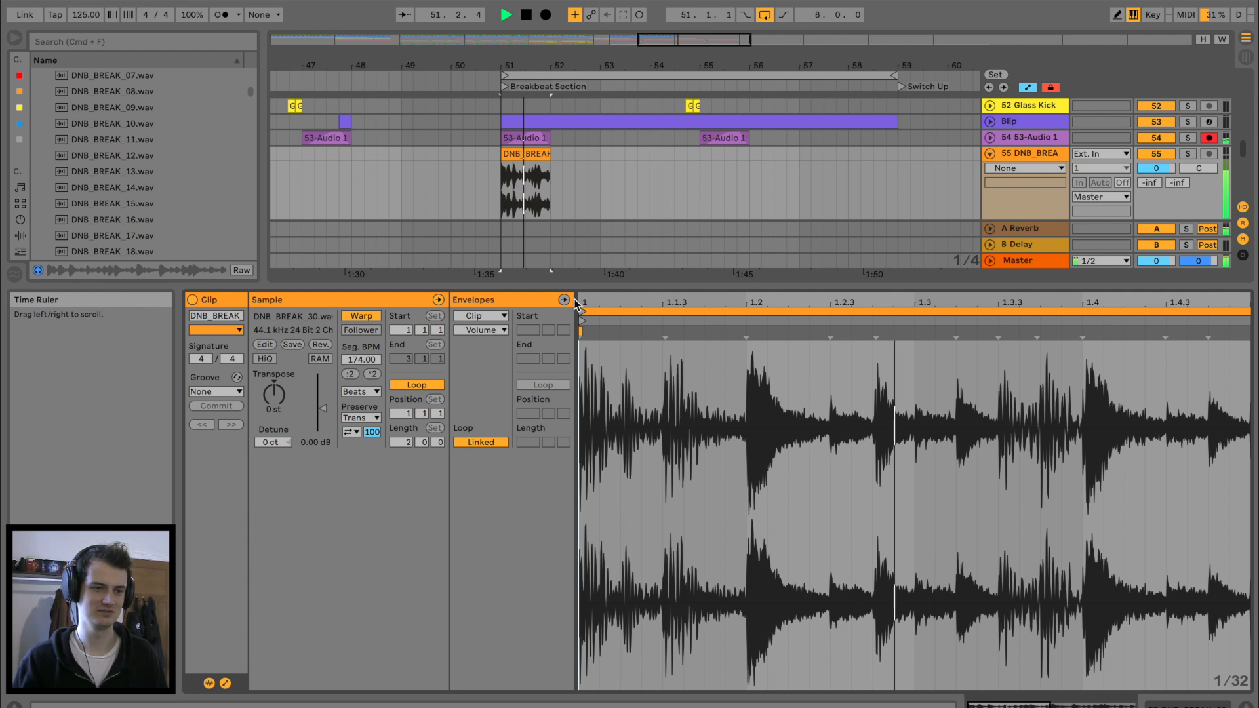
key("space")
Preserve Transients in the break clip's Beats warp mode, adjust its transient settings and play it back
left_click(371, 418)
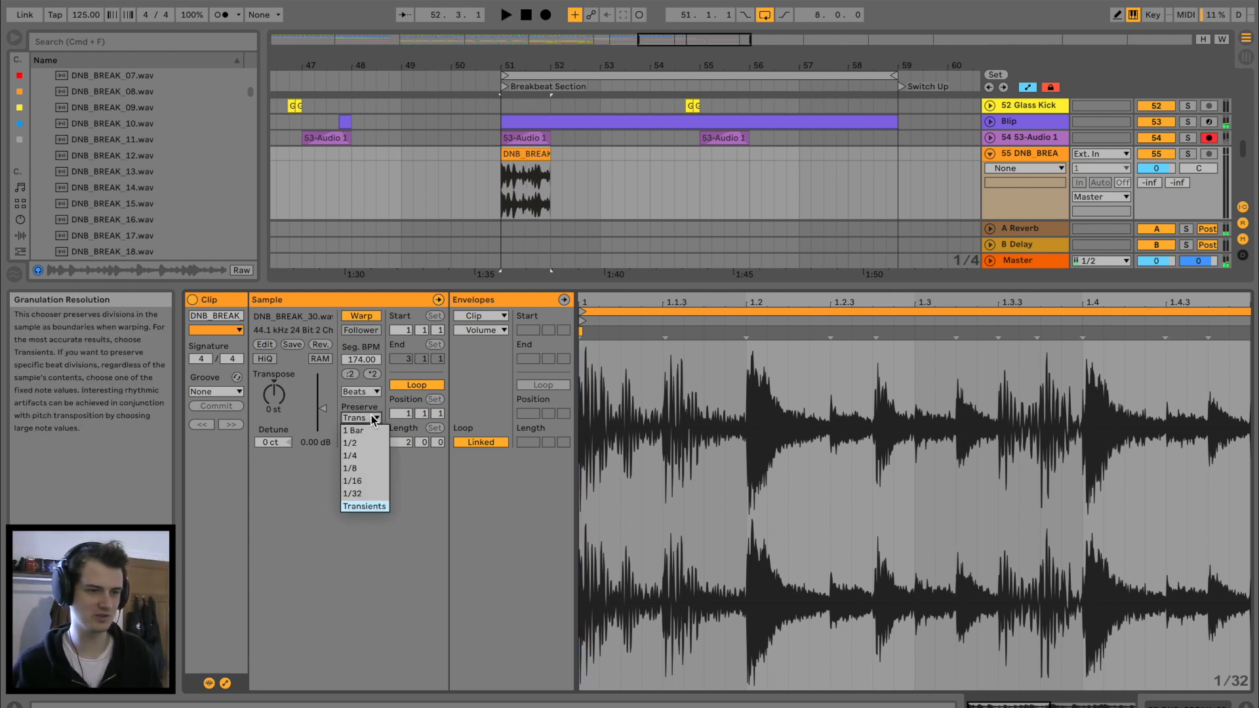
left_click(368, 503)
key("space")
left_click_drag(373, 435, 374, 446)
key("space")
Try the Complex Pro and Complex warp modes on the break clip during playback
left_click(362, 392)
left_click(370, 467)
key("space")
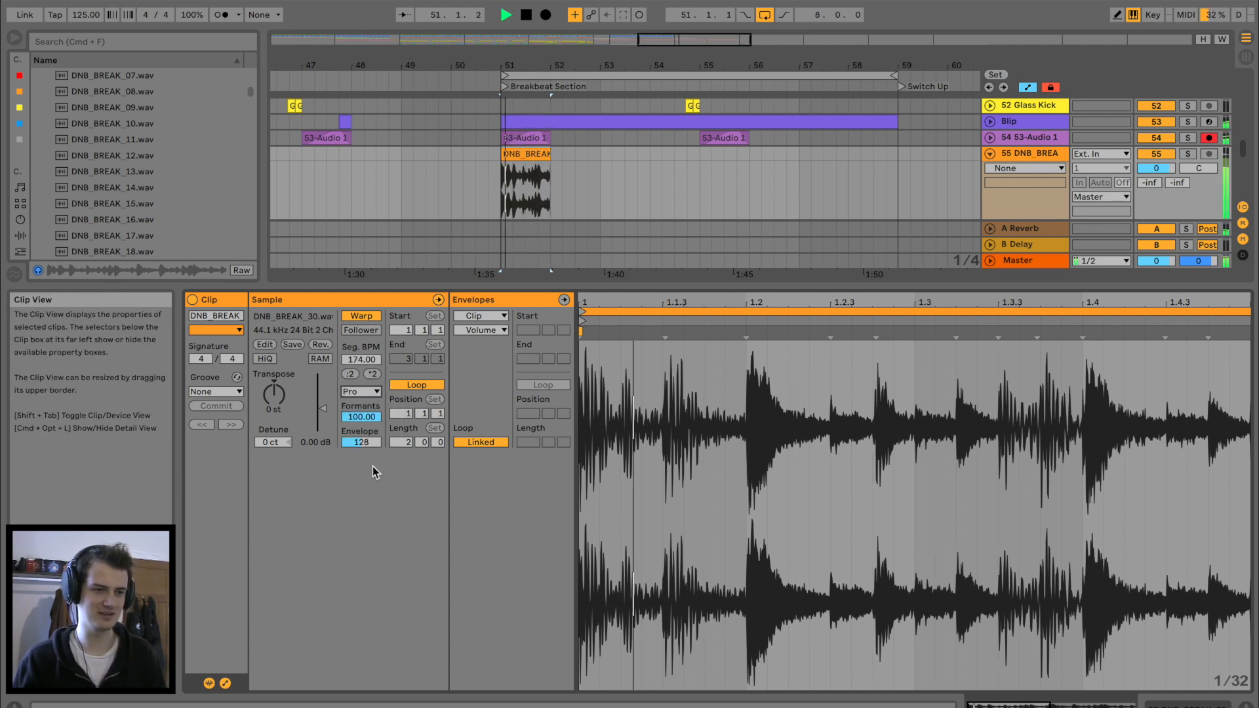
left_click(362, 392)
left_click(371, 464)
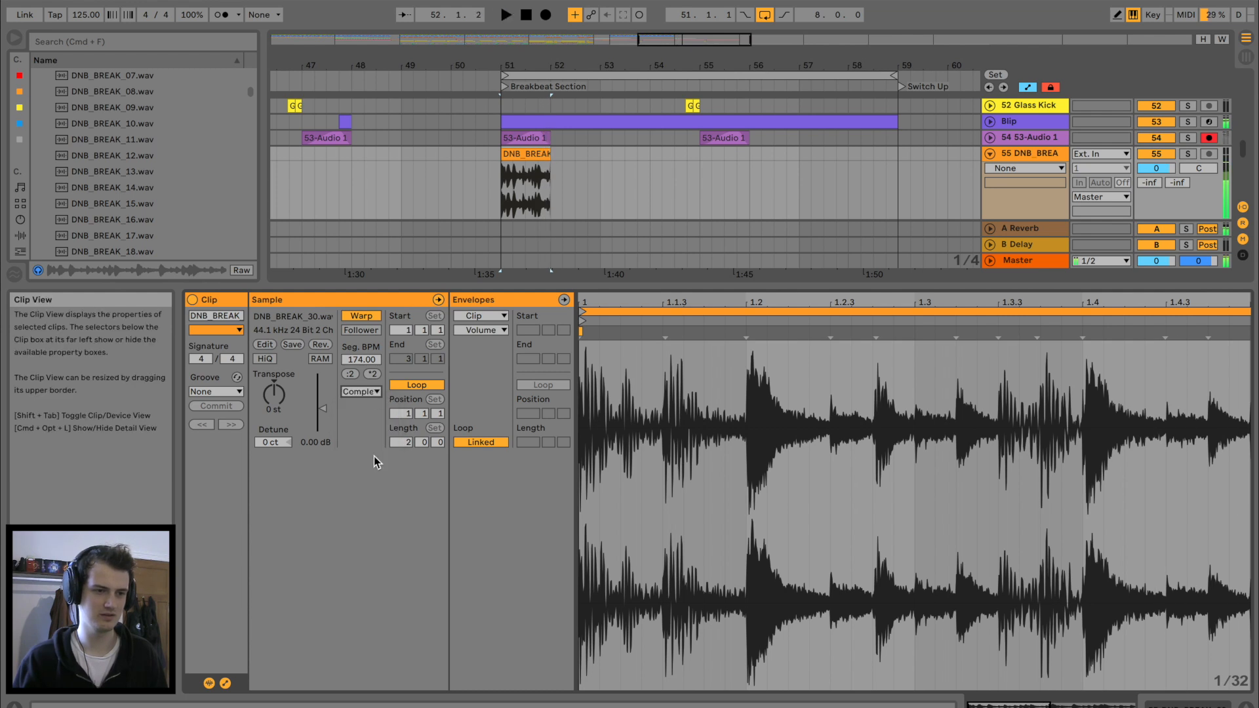
Set the break clip's warp mode to Beats, lower its transient envelope and play it back
left_click(367, 391)
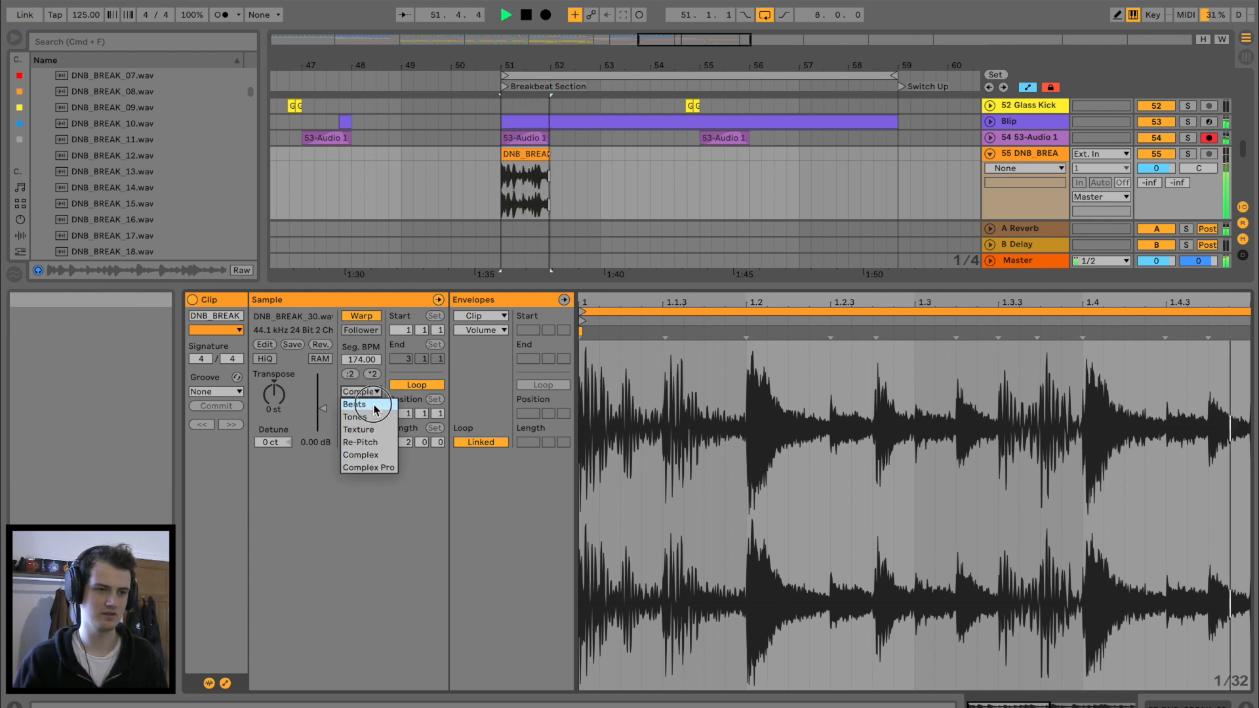
left_click(369, 404)
left_click_drag(372, 432, 371, 483)
key("space")
key("space")
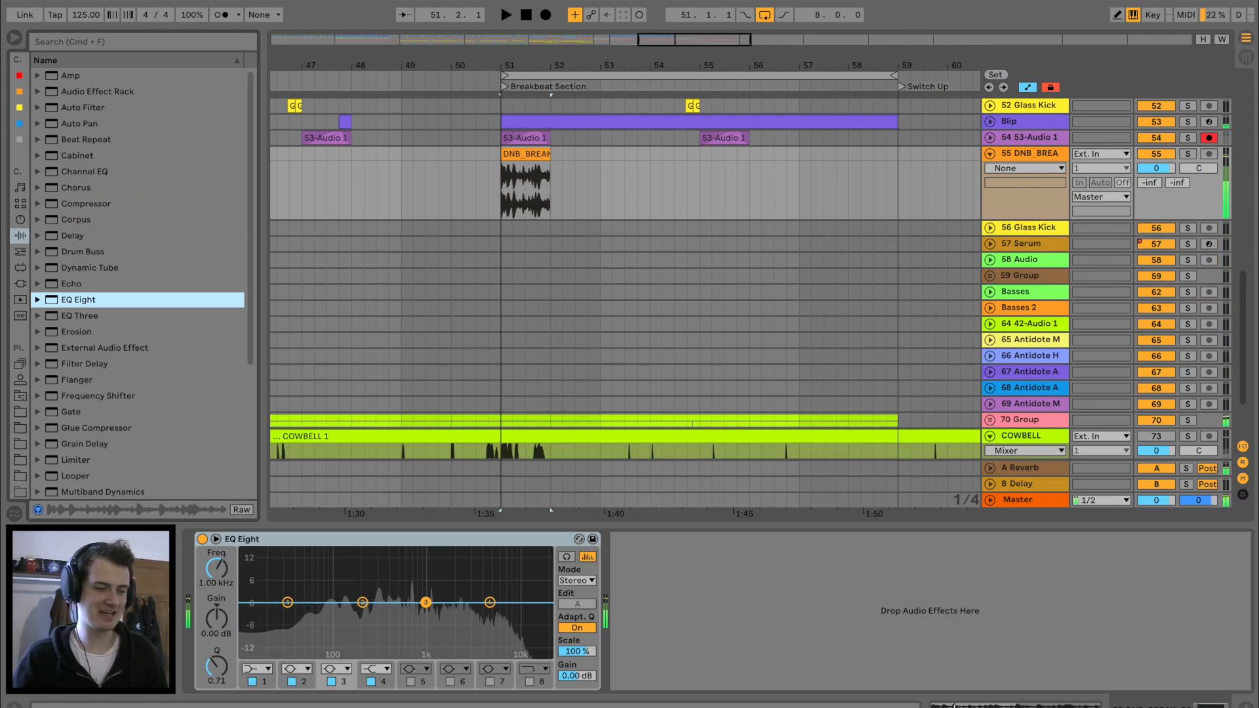
In the break track's EQ Eight, make band 1 a low cut and dip bands 3 and 4, with band 4 at 5.50 kHz and -7.56 dB
left_click(258, 669)
left_click_drag(426, 602, 493, 629)
key("space")
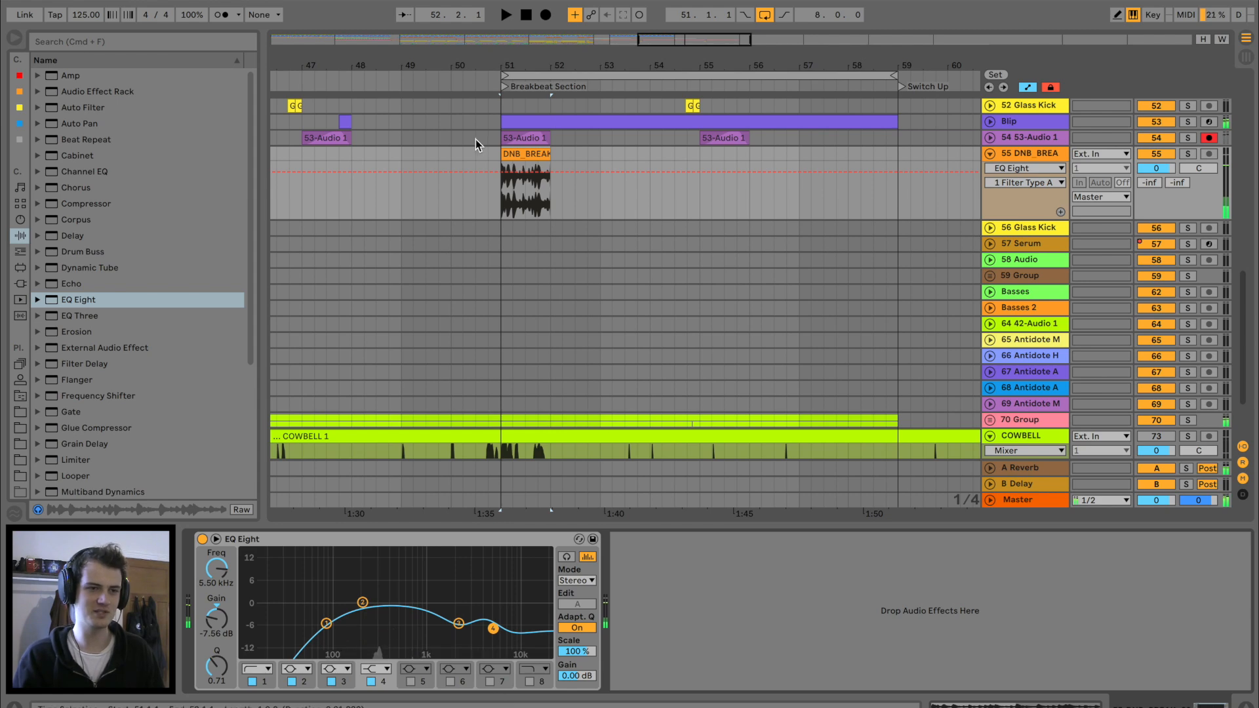
Duplicate the one-bar DNB_BREAK_30 clip repeatedly so it fills the Breakbeat Section from bar 51 to bar 59
left_click(531, 155)
key("super+d")
key("super+d")
key("super+d")
key("super+d")
scroll(523, 189, "down", 3)
key("super+d")
key("super+d")
key("super+d")
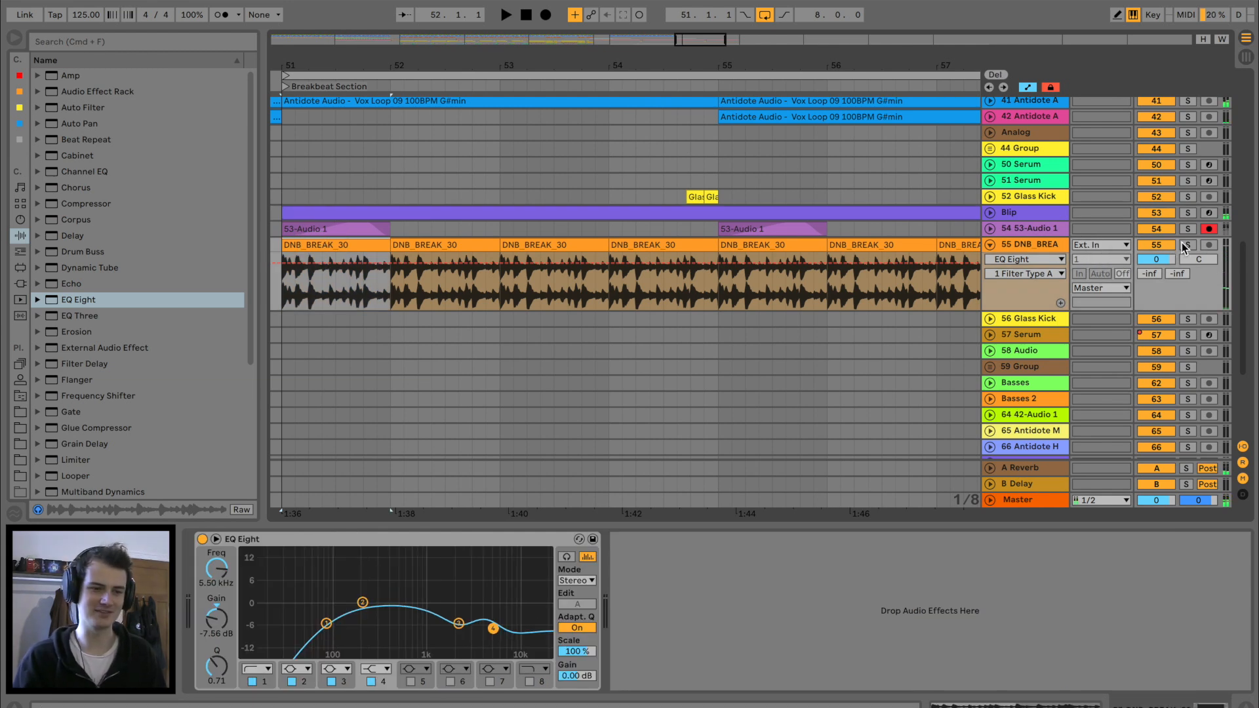
Solo the break track, play it, and add the Soundtoys LittleMicroShift plug-in after its EQ Eight
left_click(1186, 247)
key("space")
left_click(20, 283)
left_click(40, 92)
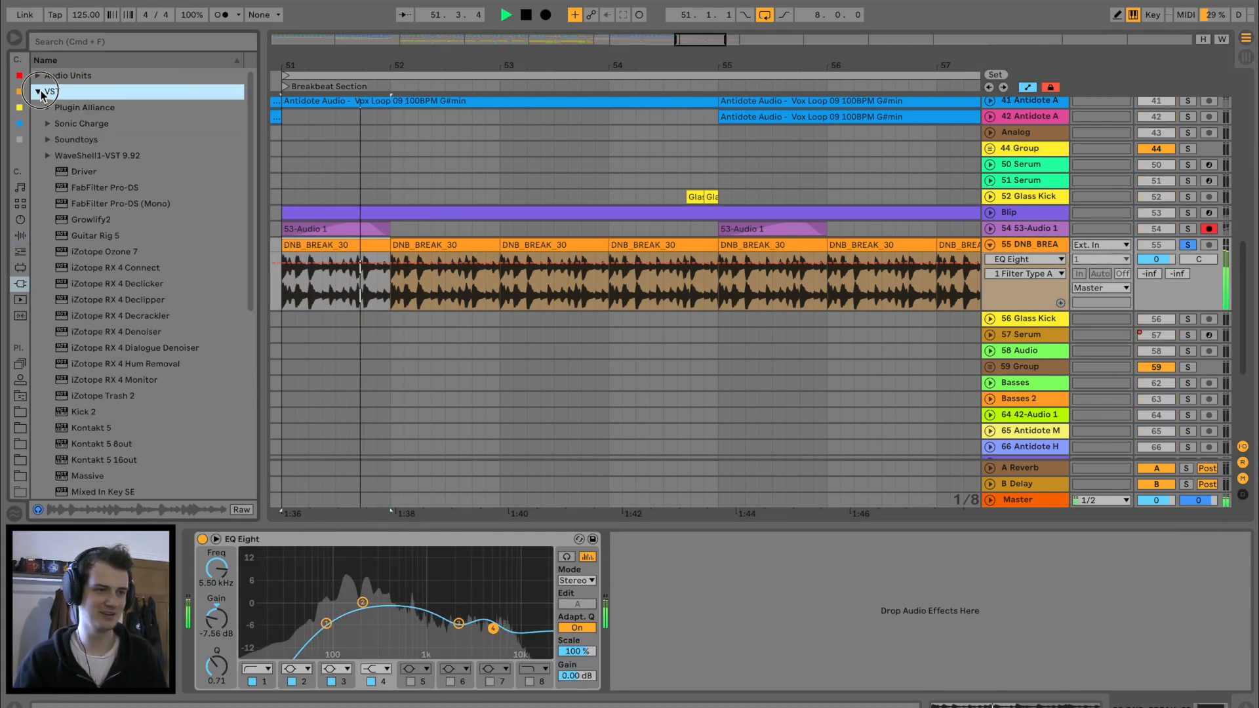
key("space")
left_click_drag(323, 116, 753, 319)
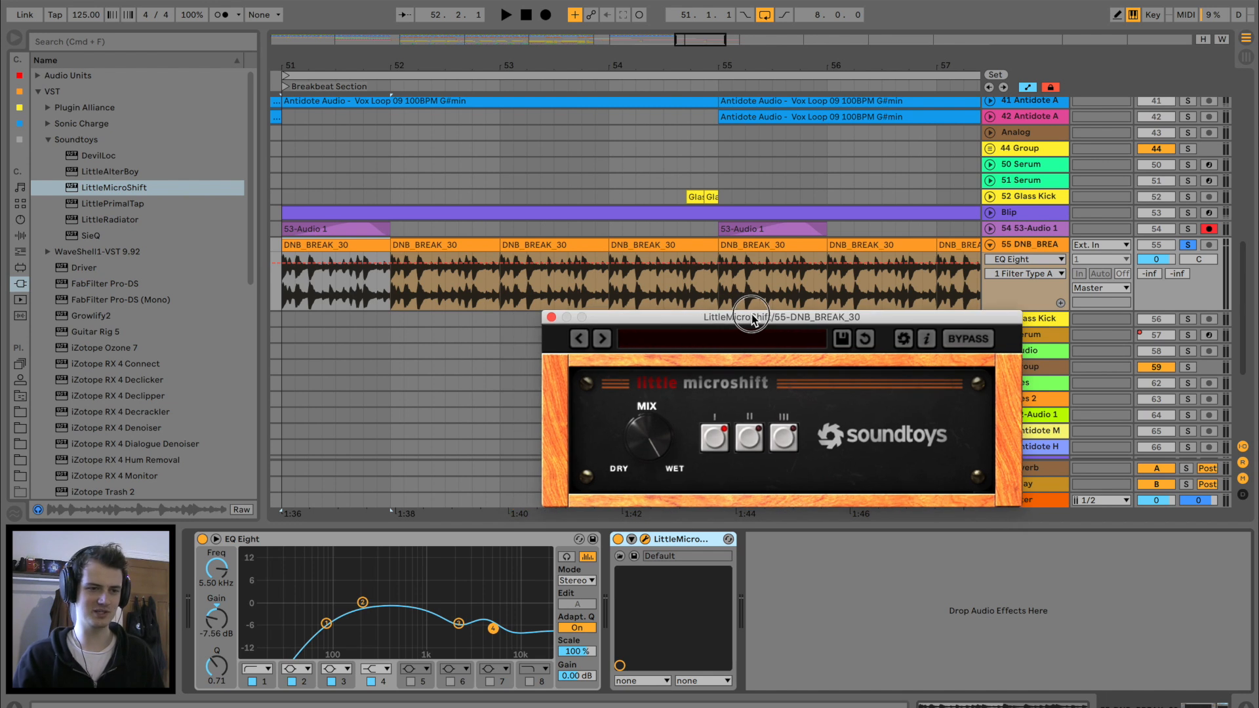
Set LittleMicroShift to style II with a reduced mix, and raise the break track's A Reverb send to -17.2 dB
key("space")
left_click_drag(652, 438, 635, 514)
left_click_drag(658, 439, 655, 455)
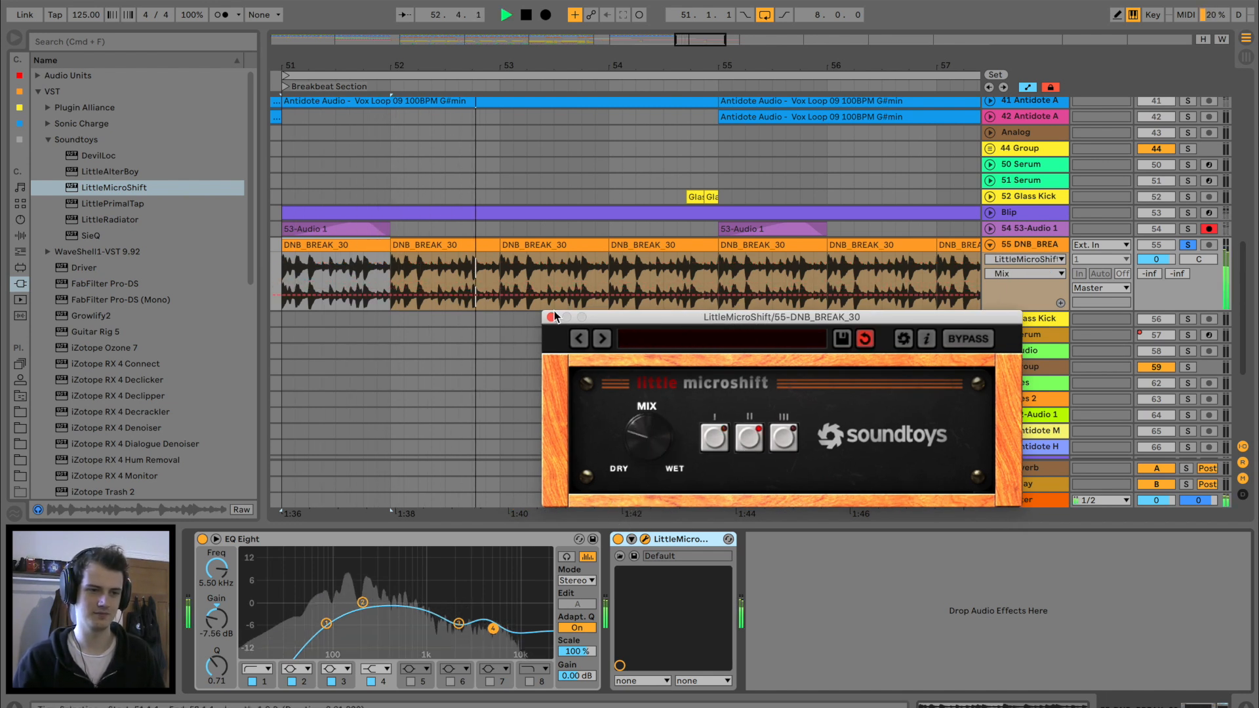
left_click(552, 317)
key("space")
left_click_drag(1148, 275, 1148, 259)
key("space")
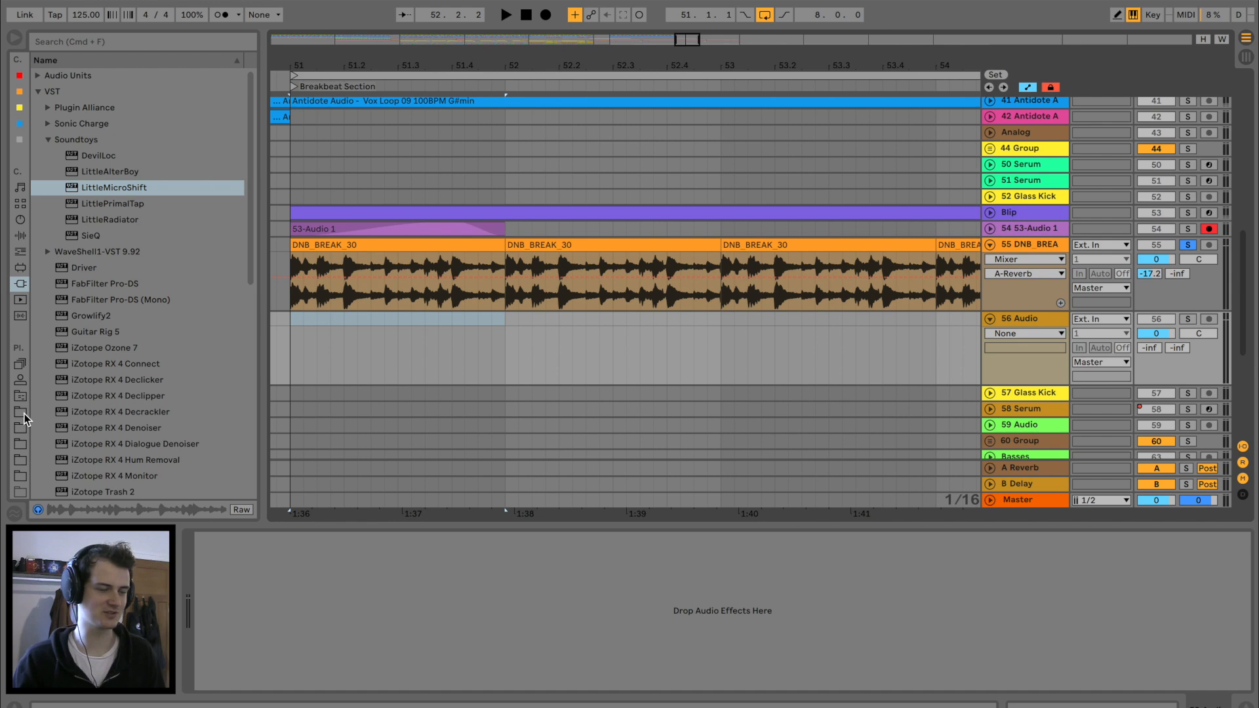
Open the Drums - Heavy Acoustic Drums folder of the Advent 2018 Mega Pack and widen the browser to read the sample names
left_click(23, 413)
left_click(38, 109)
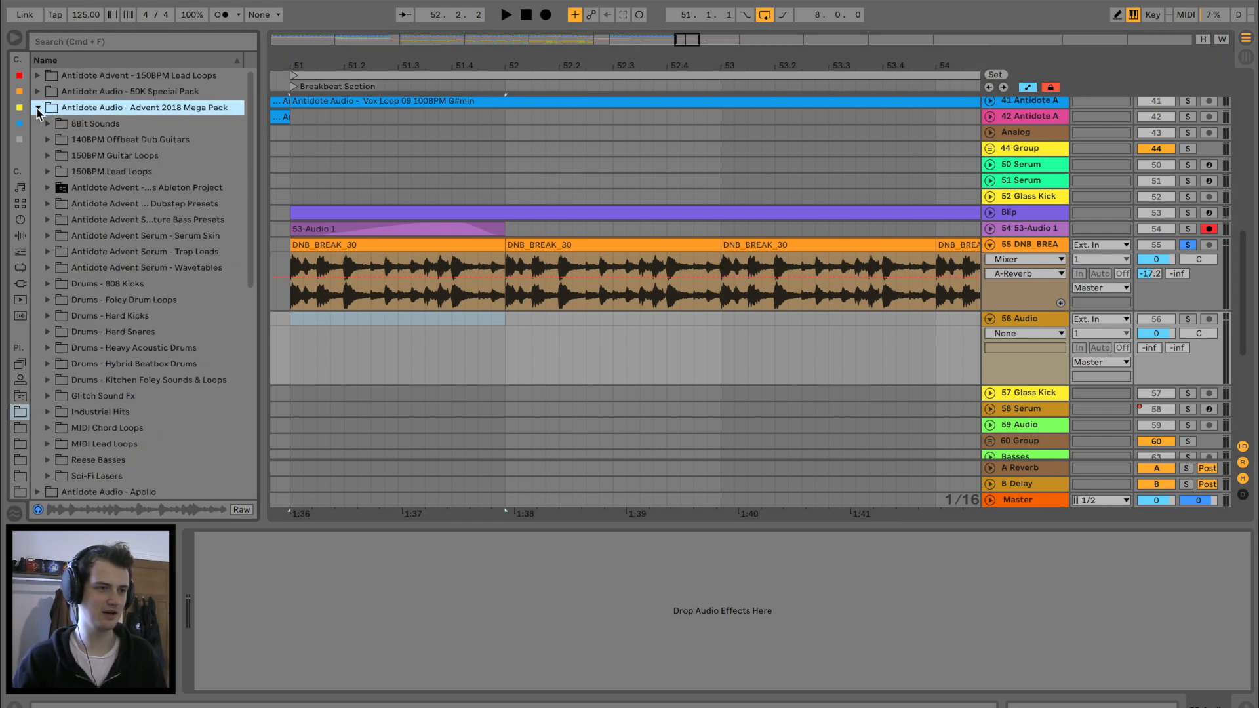
left_click(49, 317)
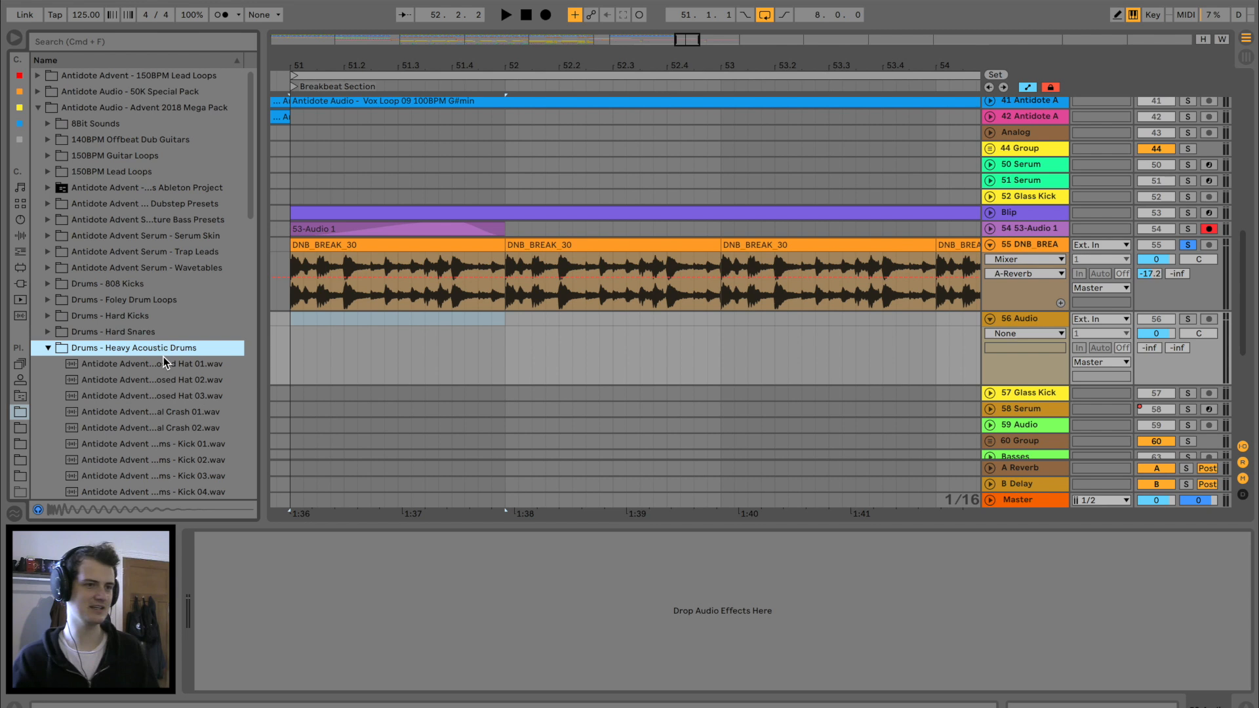
scroll(163, 357, "down", 5)
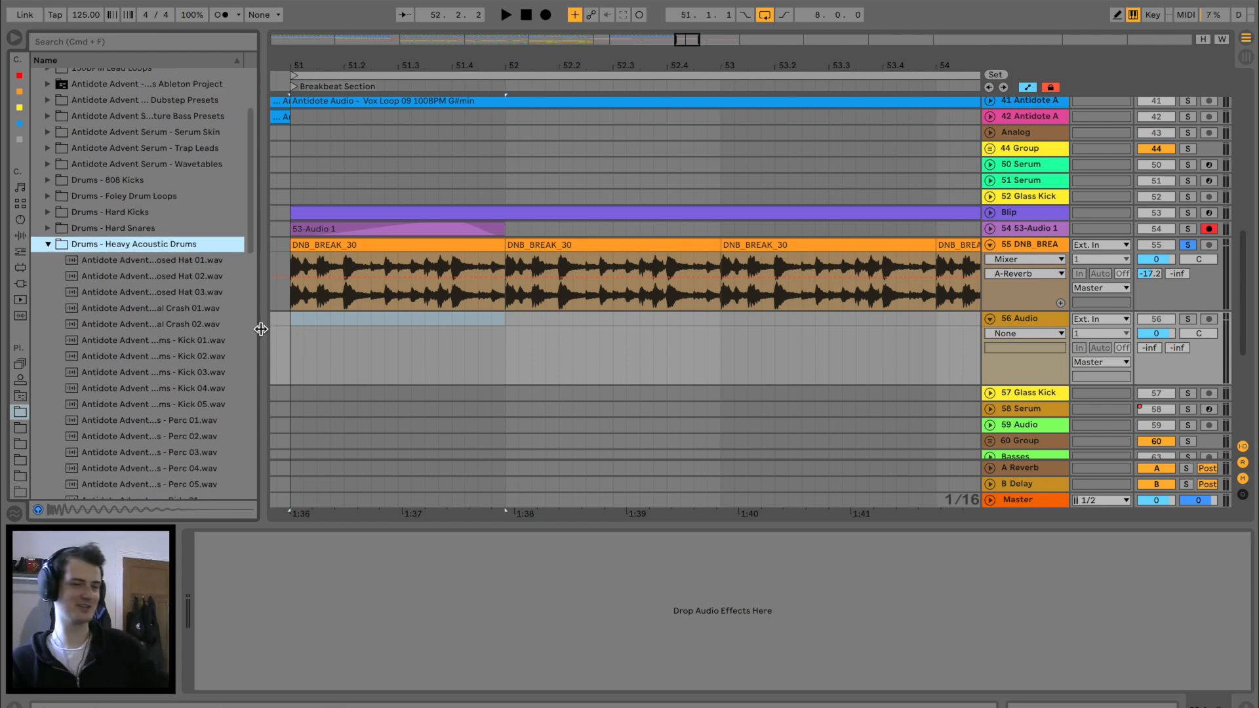
left_click_drag(261, 329, 287, 324)
Audition the acoustic kick samples and place Kick 03 at bar 51 on the empty audio track 56
key("Up")
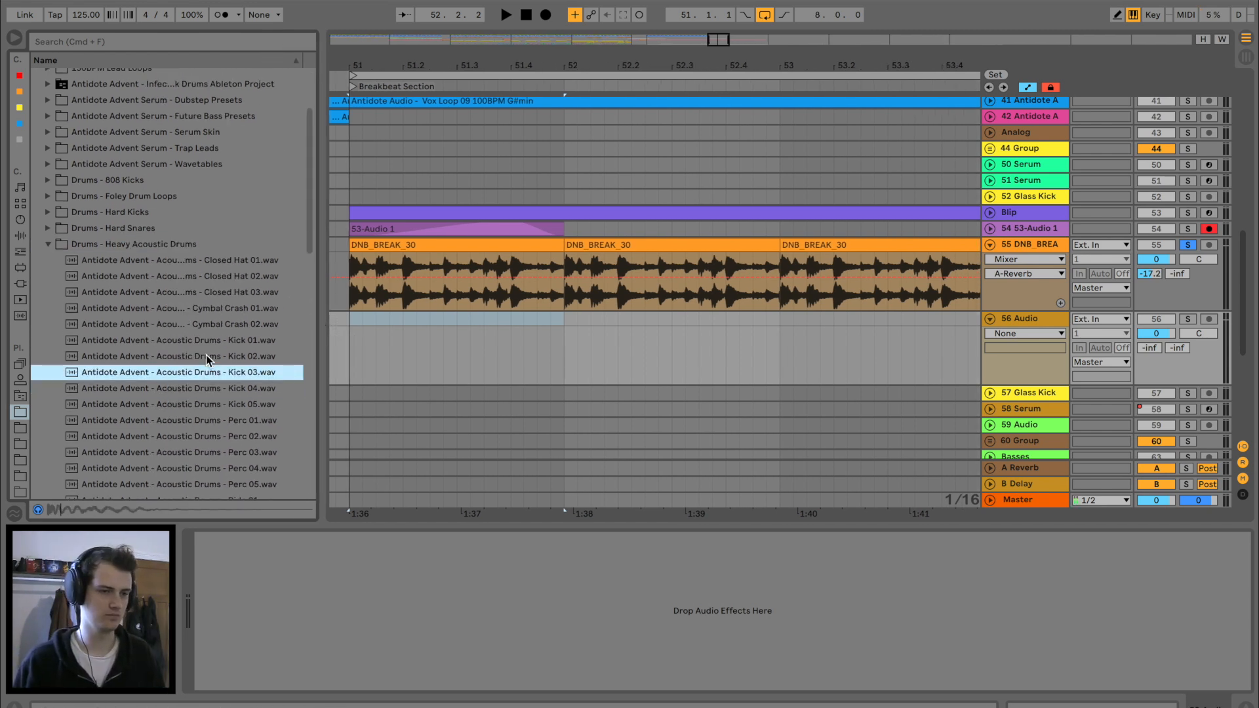
key("Down")
key("Down")
key("Down")
key("Up")
key("Up")
key("Up")
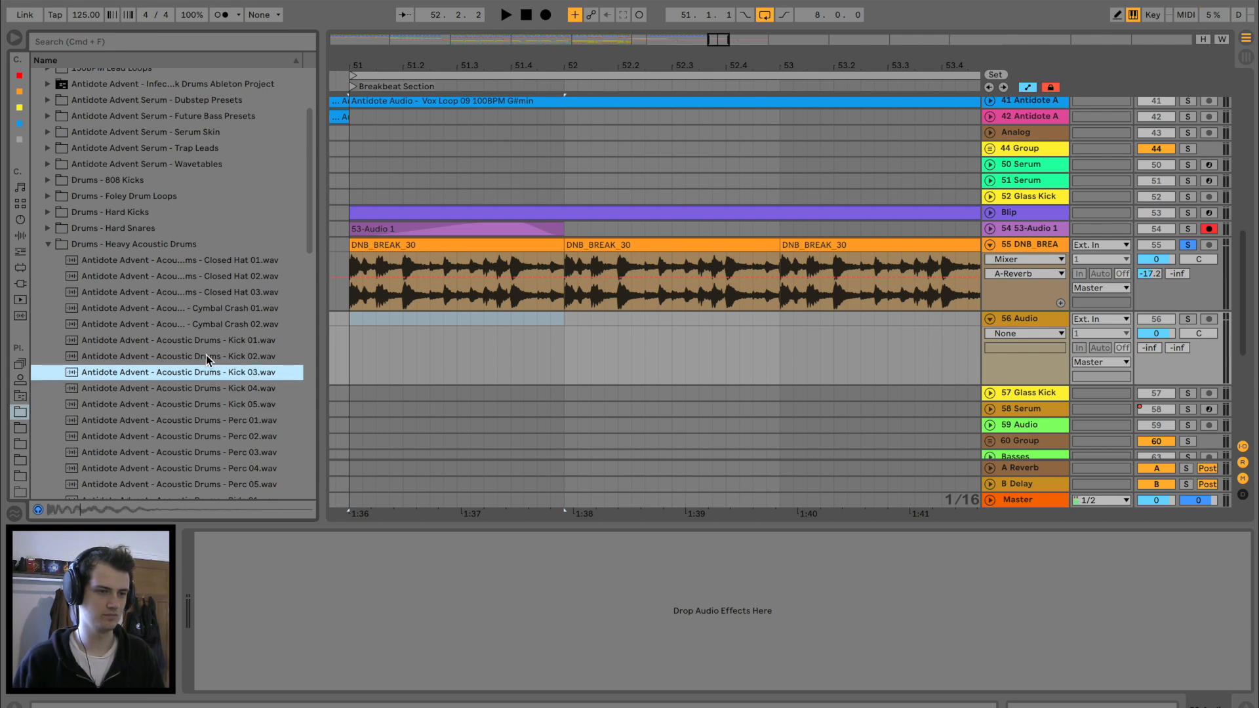
left_click_drag(197, 370, 354, 354)
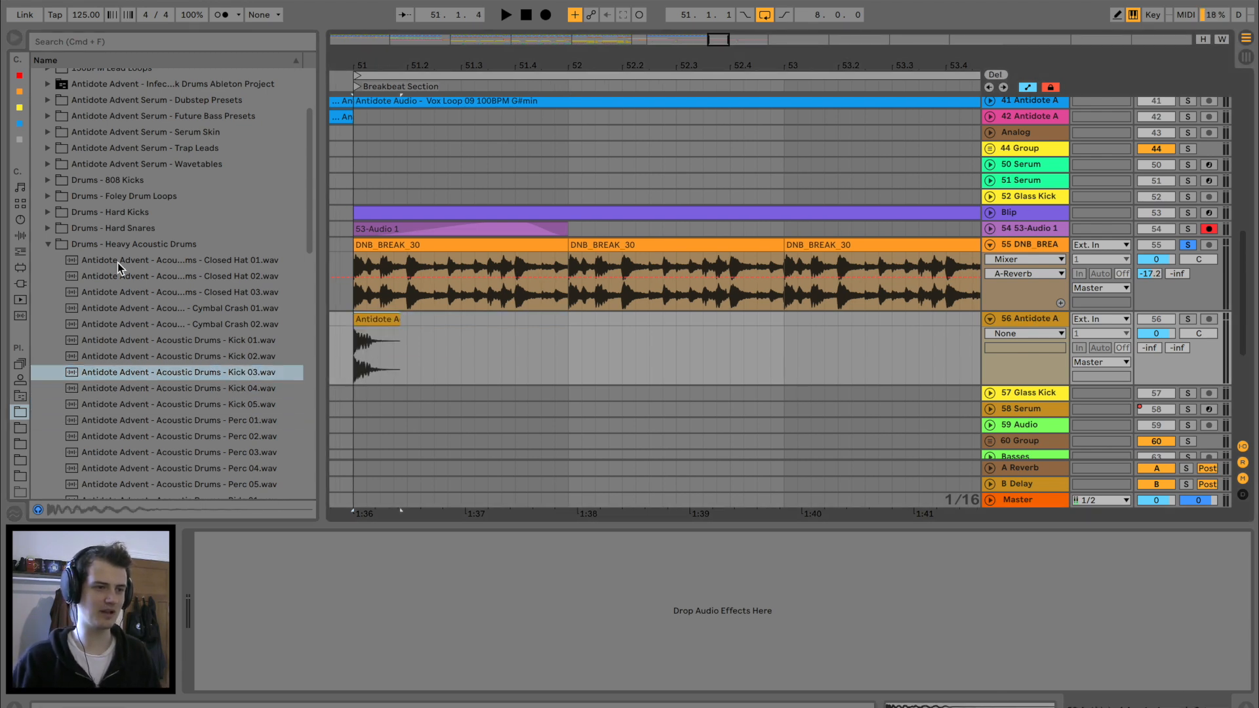
Browse down to the acoustic snare samples and place Snare 02 on a new track at beat 51.2
left_click(55, 246)
key("Down")
key("Down")
key("Down")
key("Down")
key("Down")
key("Down")
key("Down")
key("Down")
key("Down")
key("Down")
key("Down")
key("Down")
key("Down")
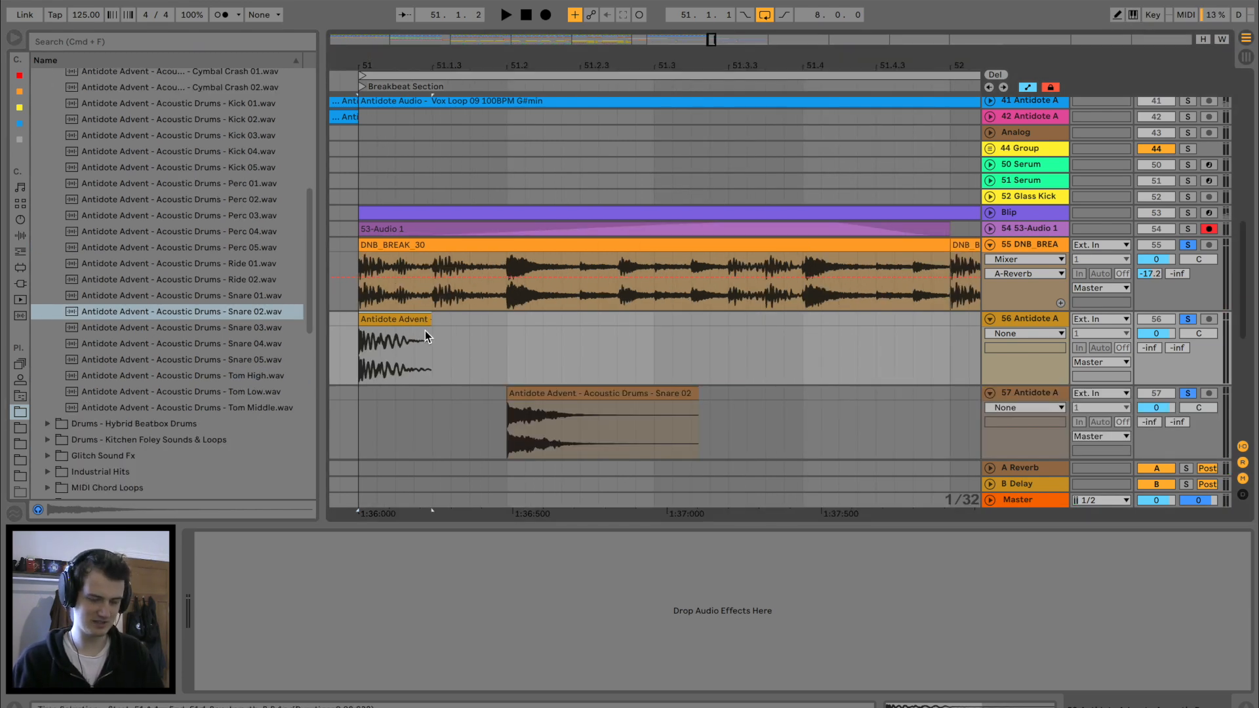
Fade out the Kick 03 clip and duplicate it to 51.1.3, then fade out the Snare 02 clip
key("a")
left_click_drag(430, 329, 376, 326)
key("super+d")
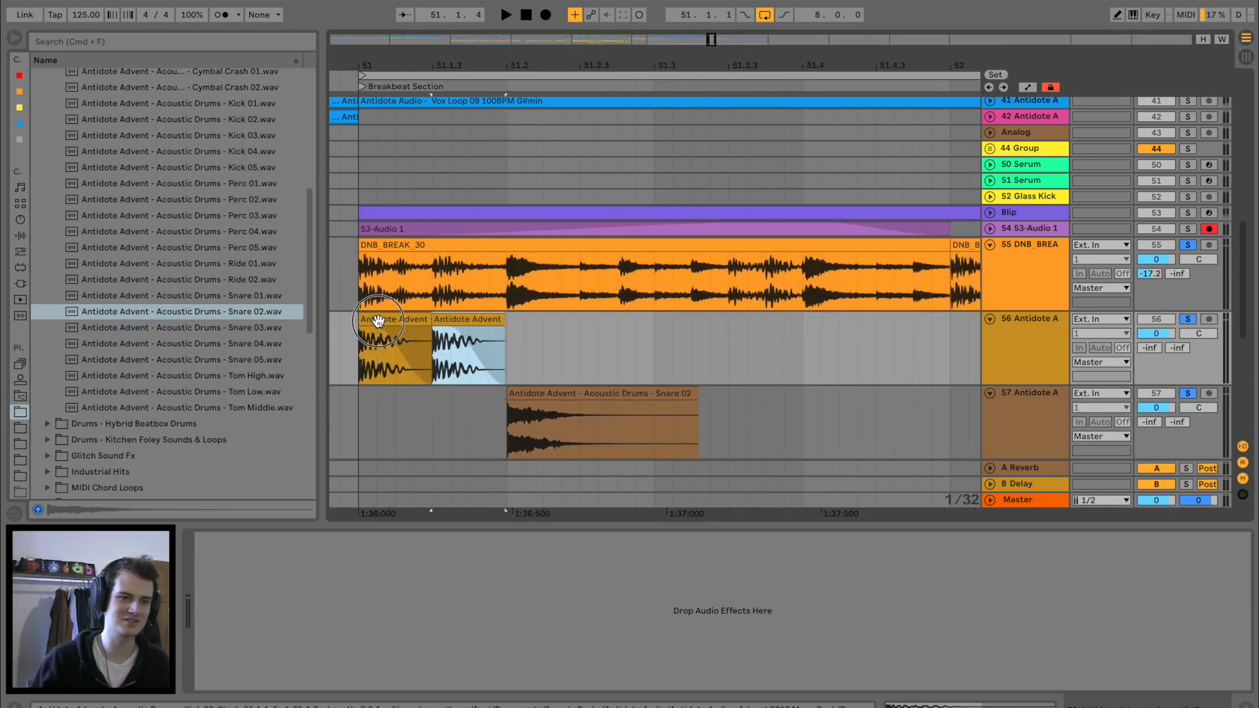
left_click_drag(696, 400, 594, 397)
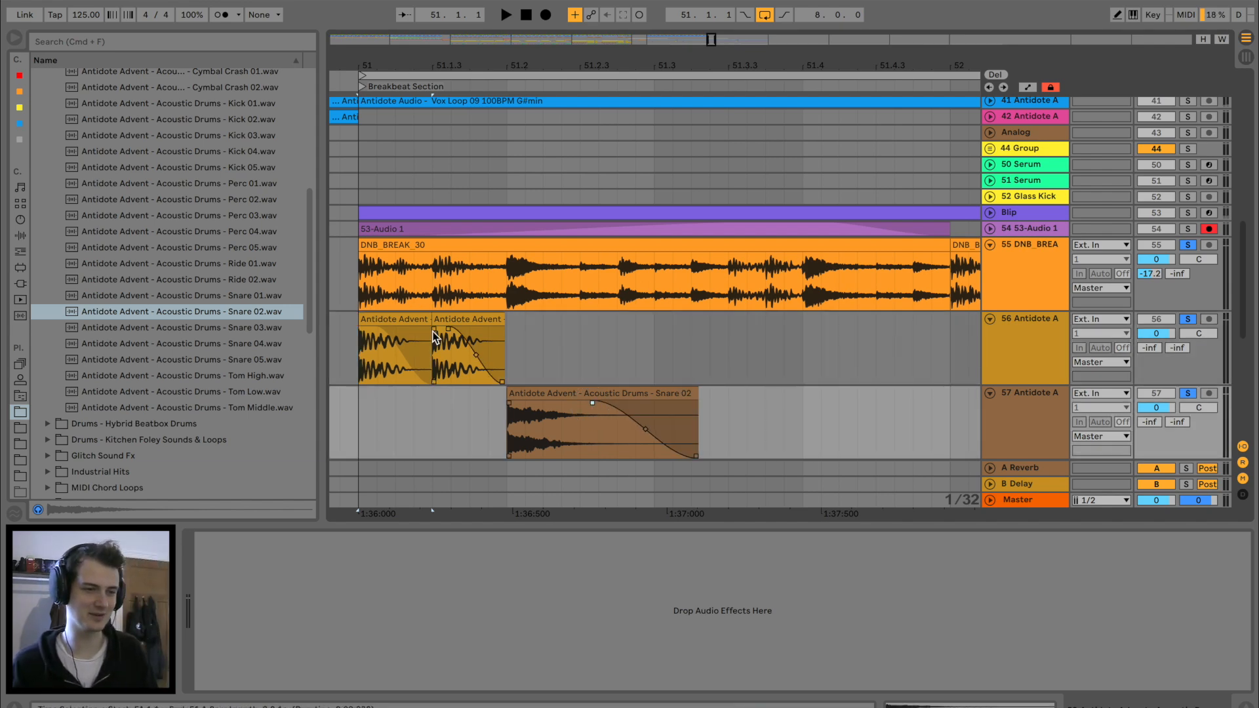
Repeat the kick and snare pattern up to bar 59 and group the two drum tracks
left_click(412, 324)
left_click(506, 324, "shift")
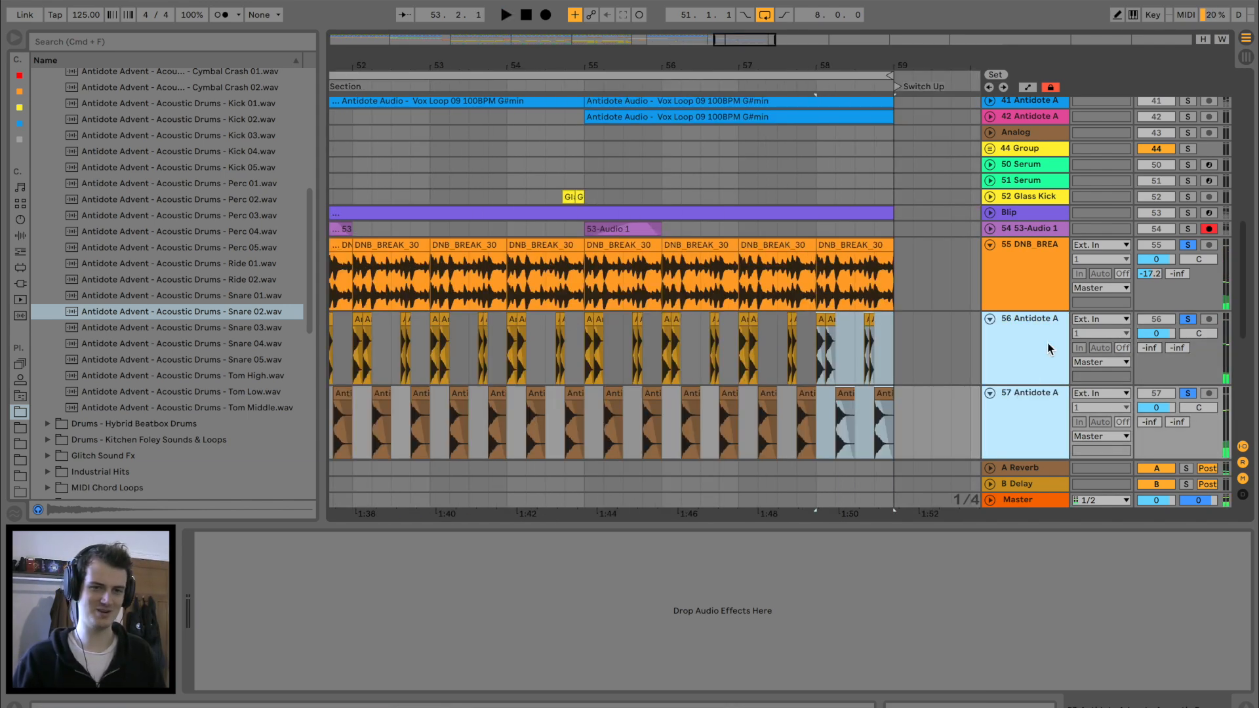
key("super+g")
left_click(1020, 334)
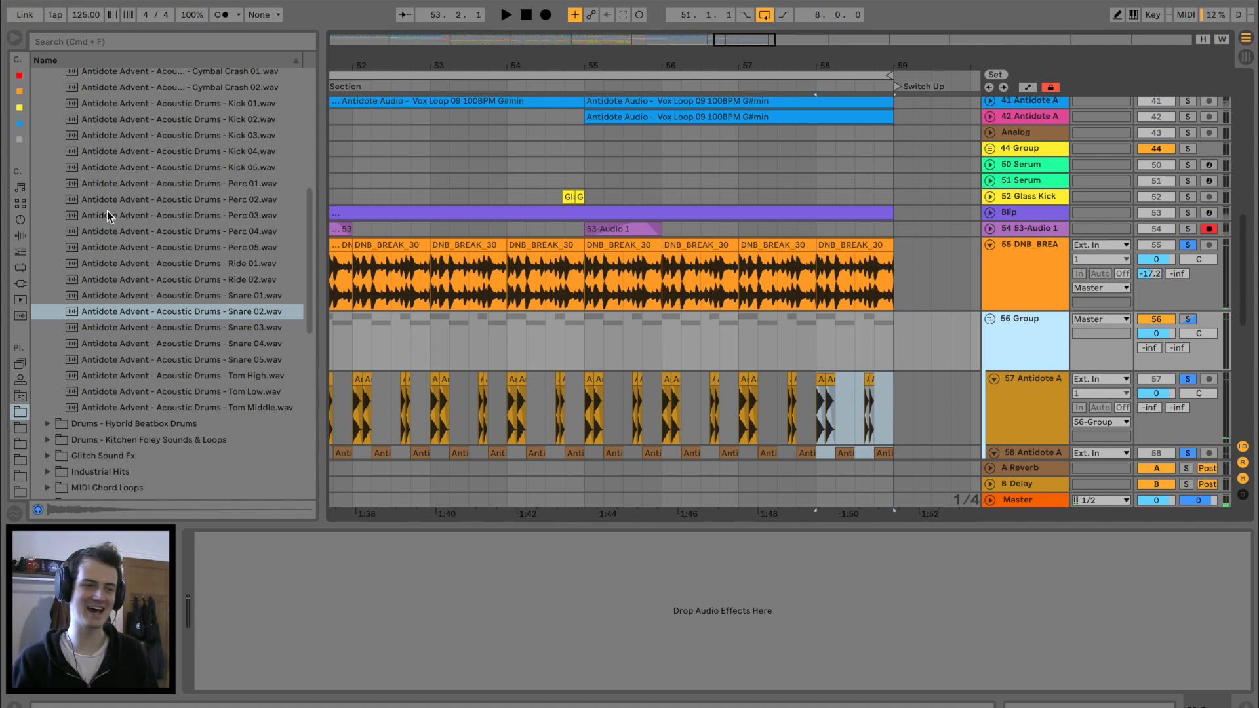
Load the OTT preset of Multiband Dynamics on the new drum group and play from bar 51
left_click(20, 235)
scroll(56, 283, "down", 5)
left_click(39, 298)
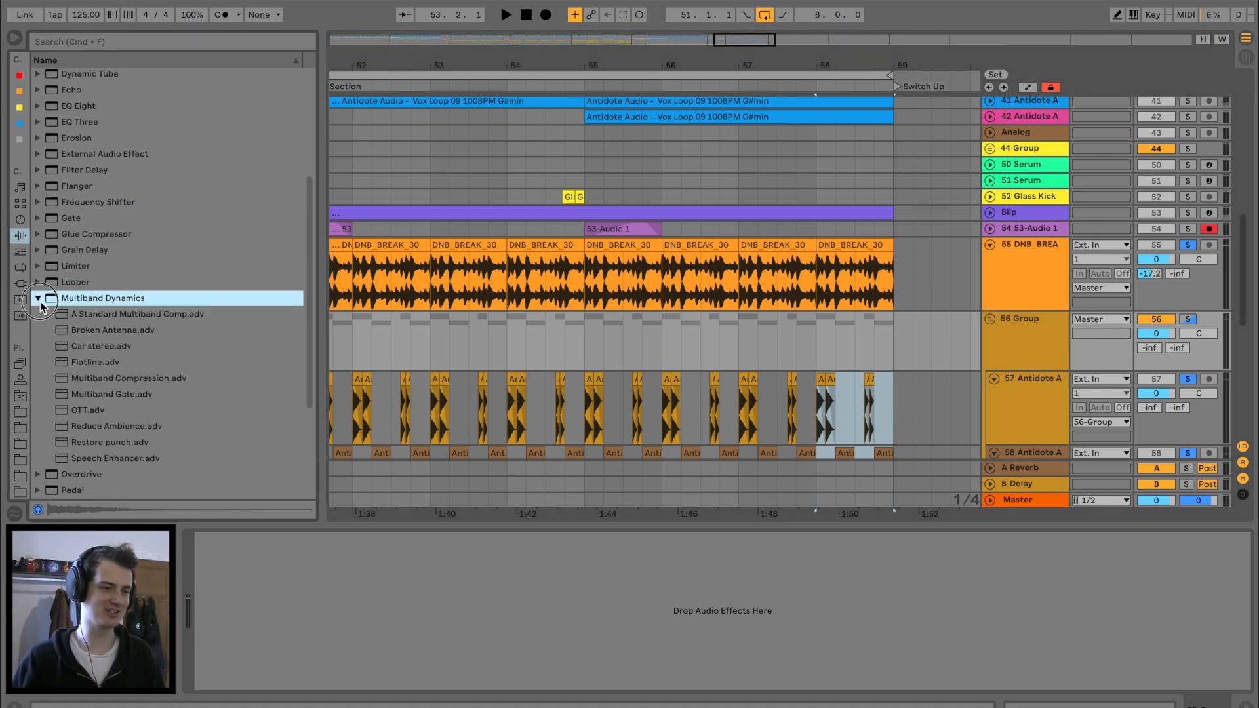
double_click(85, 410)
key("space")
scroll(436, 333, "left", 4)
left_click(397, 333)
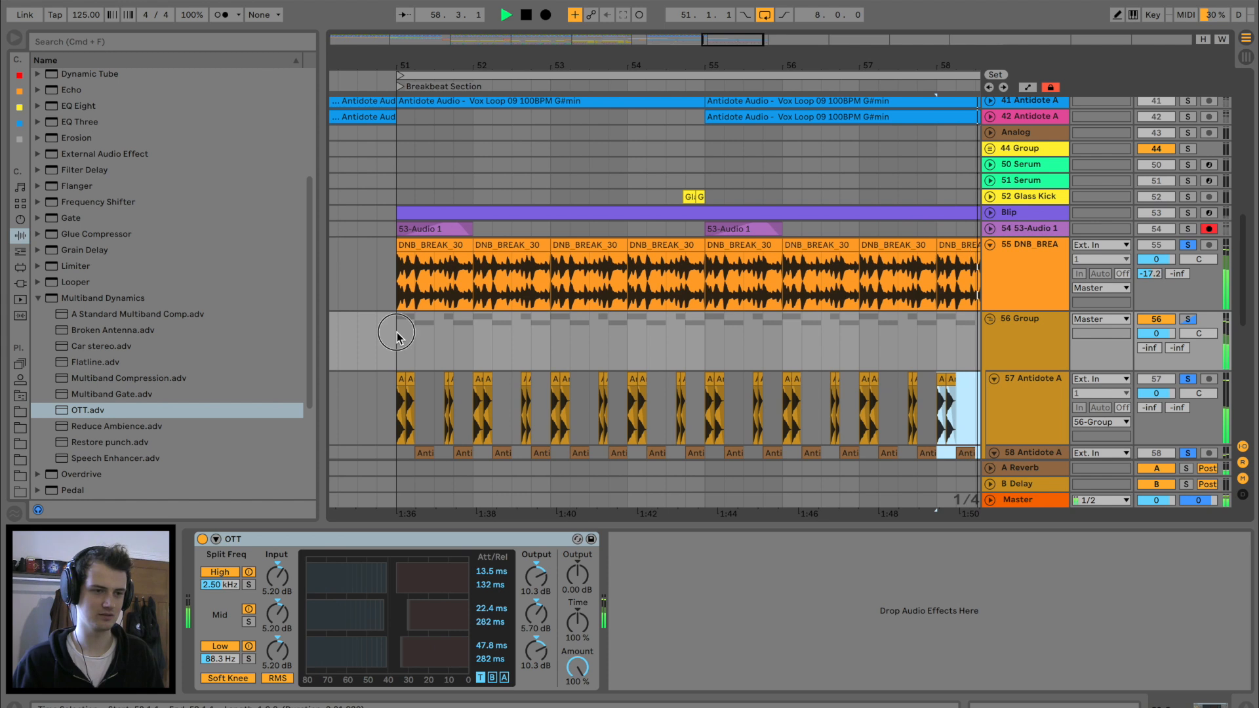
Add an Overdrive after the OTT on the drum group, with frequency 1.36 kHz and Dry/Wet 28%
left_click(39, 298)
left_click_drag(84, 316, 672, 650)
left_click_drag(657, 595, 659, 596)
left_click_drag(685, 681, 685, 696)
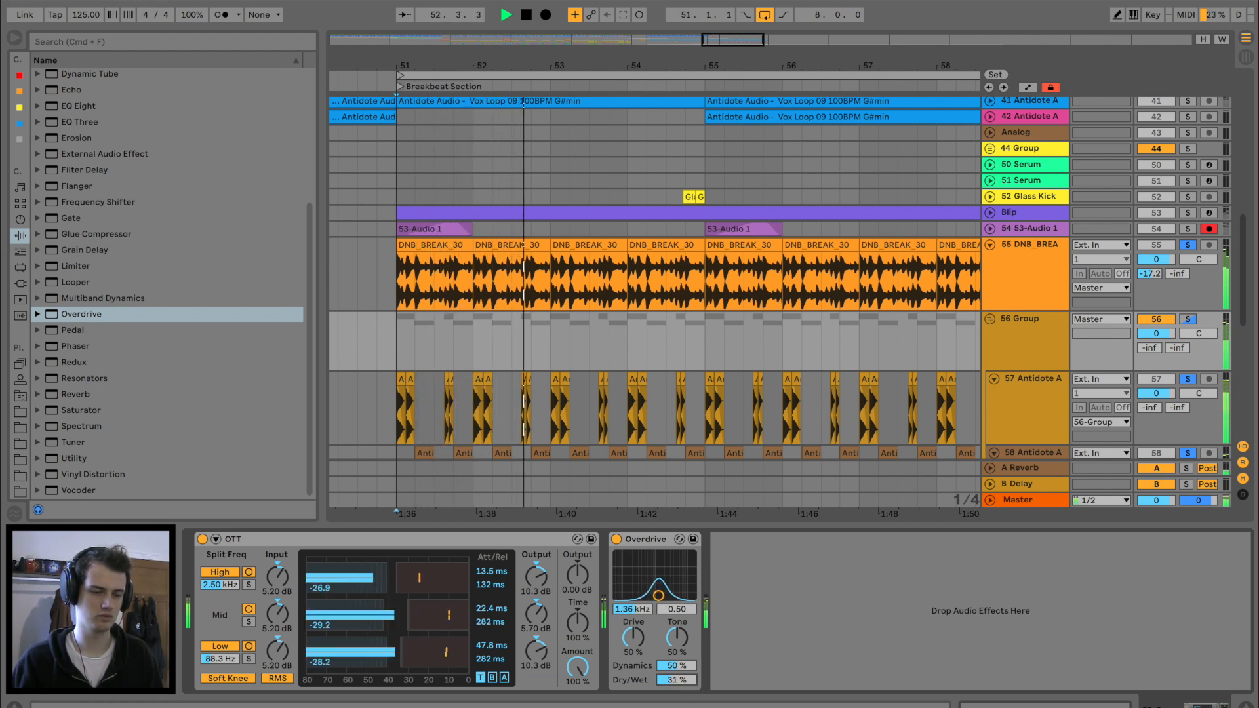
key("space")
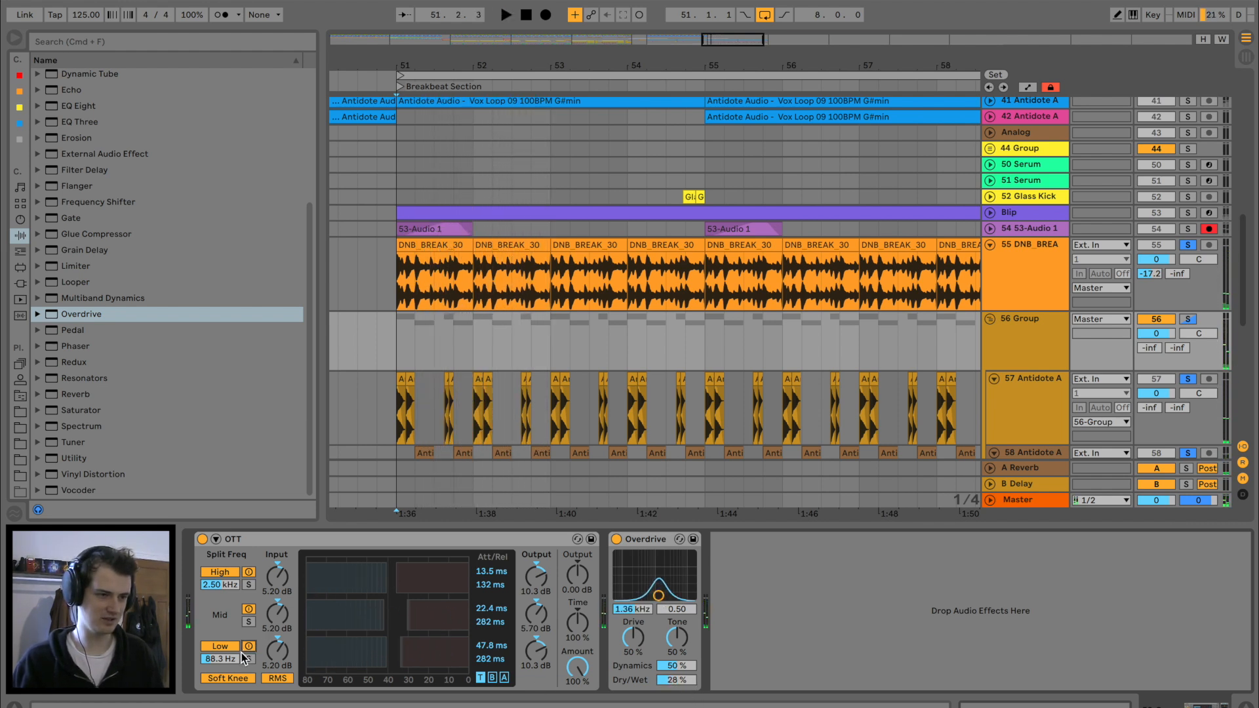
Disable the OTT's low band processing and raise its low split frequency to 127 Hz during playback
left_click(249, 647)
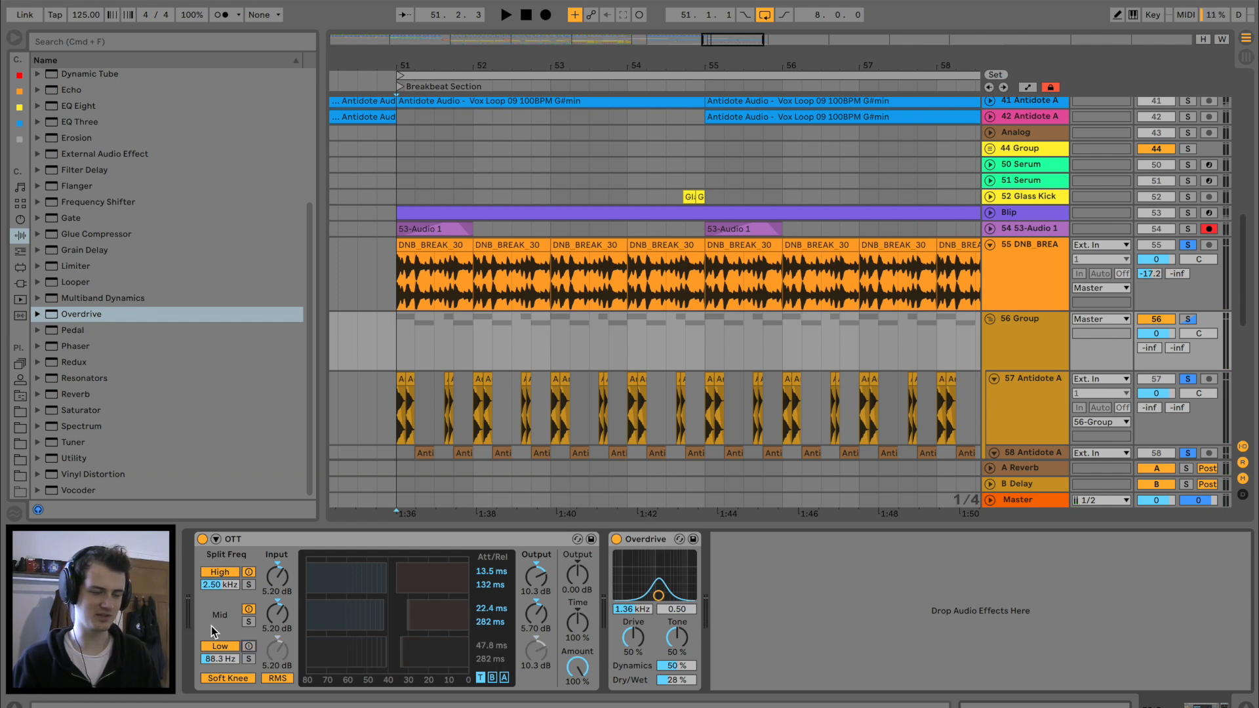
key("space")
left_click_drag(221, 659, 220, 649)
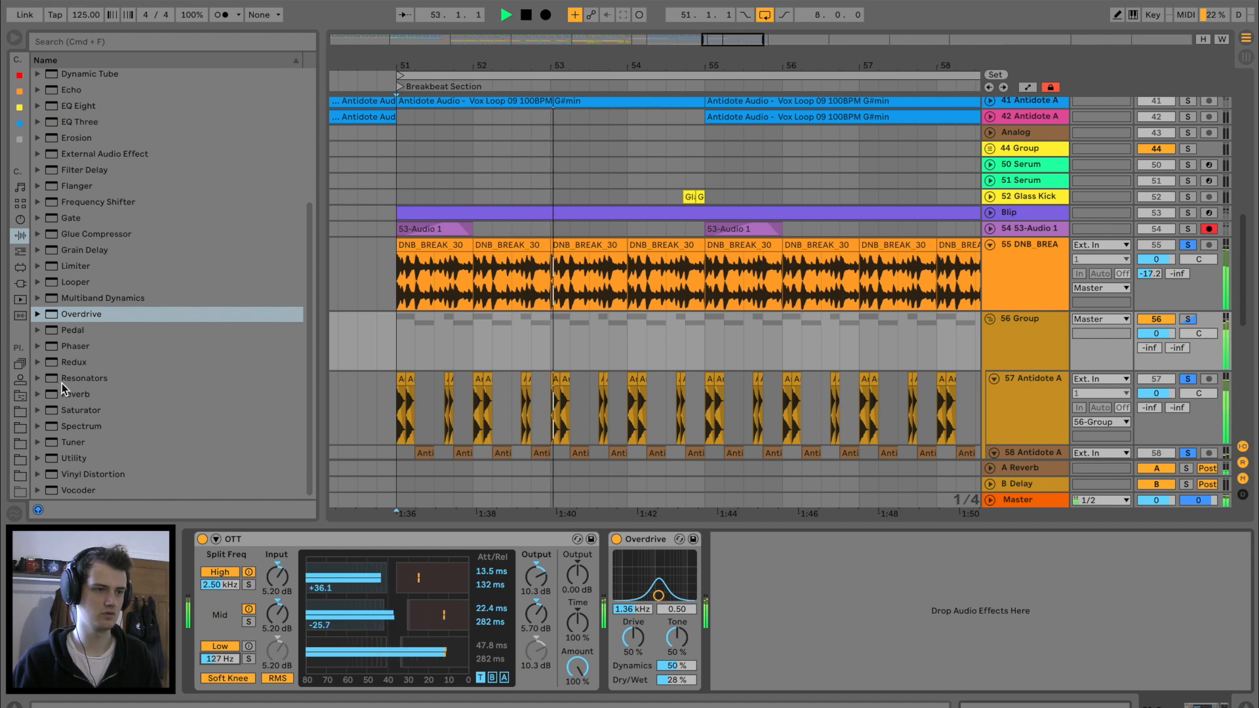
key("space")
Unsolo the drum group and lower its volume to about -5 dB during playback
left_click(1188, 320)
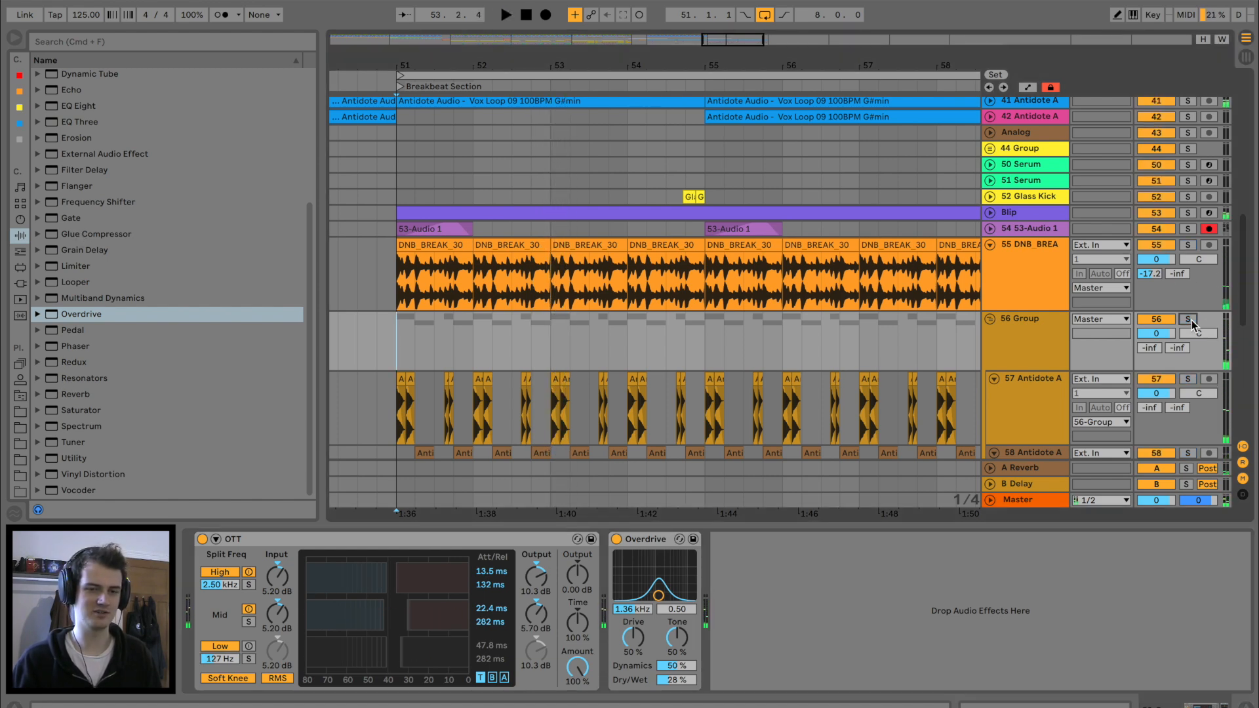
scroll(404, 357, "down", 4)
left_click_drag(1156, 206, 1156, 217)
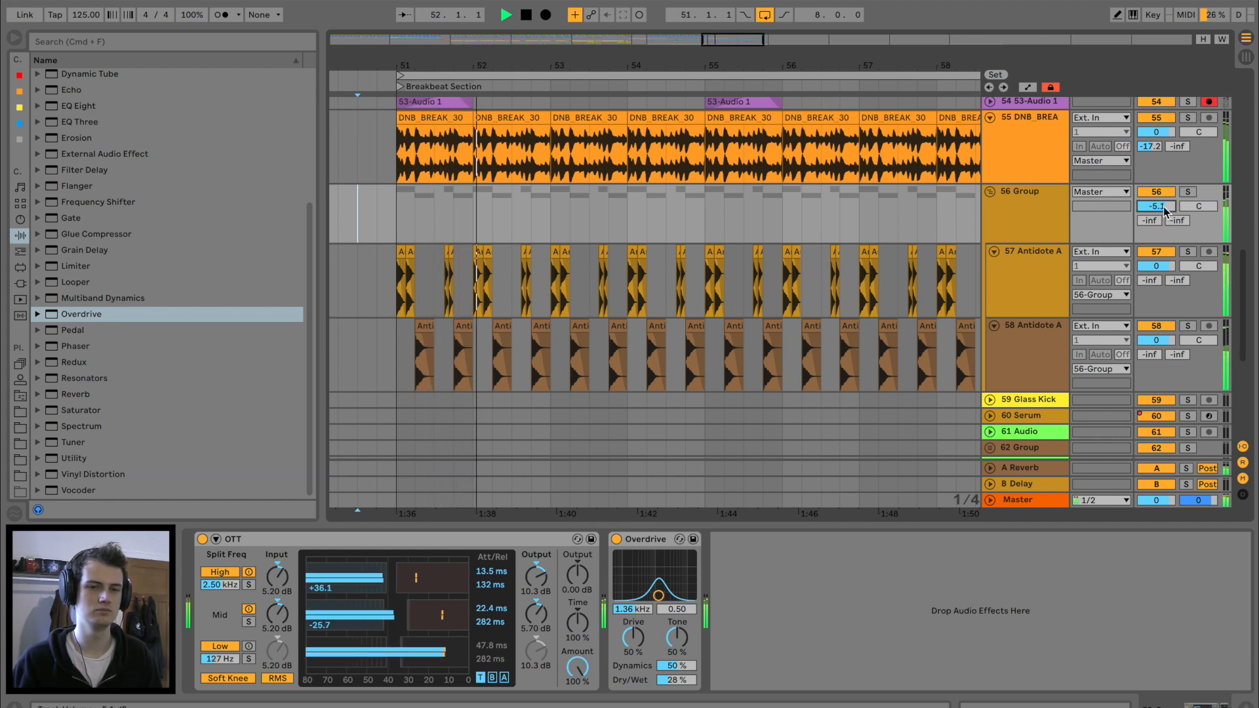
Move the OTT from the drum group onto the snare track
left_click(1150, 355)
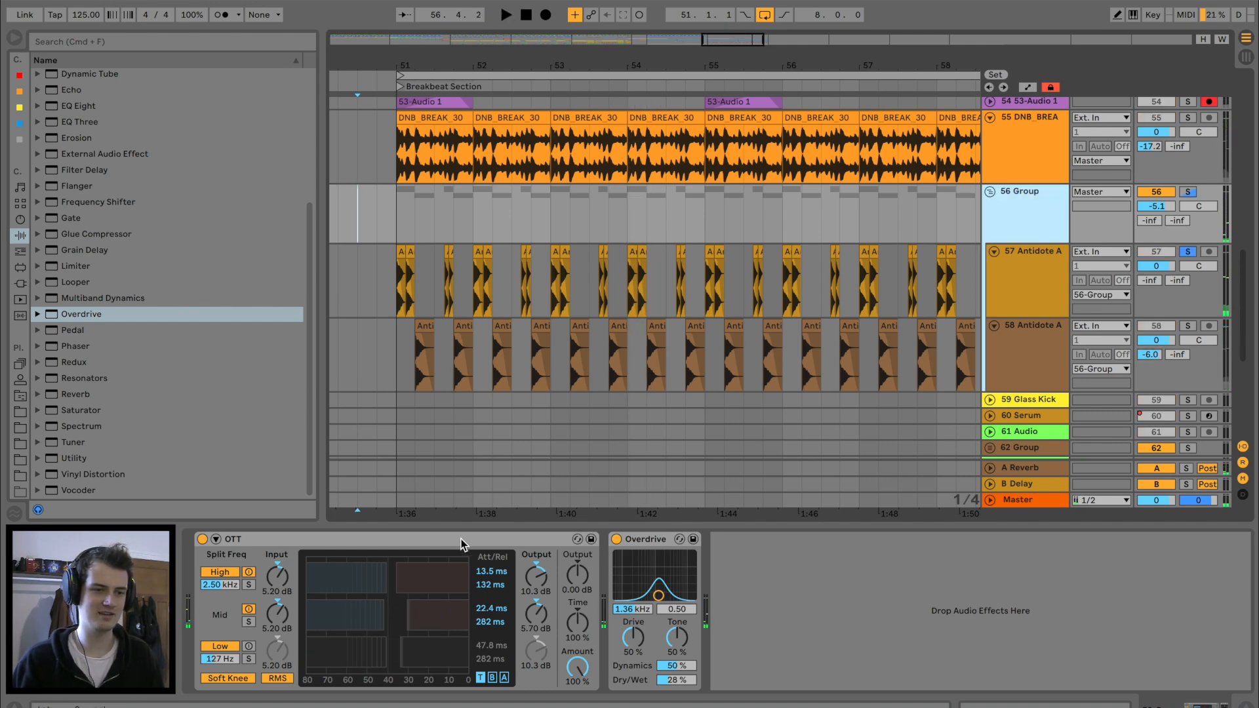
left_click(532, 362)
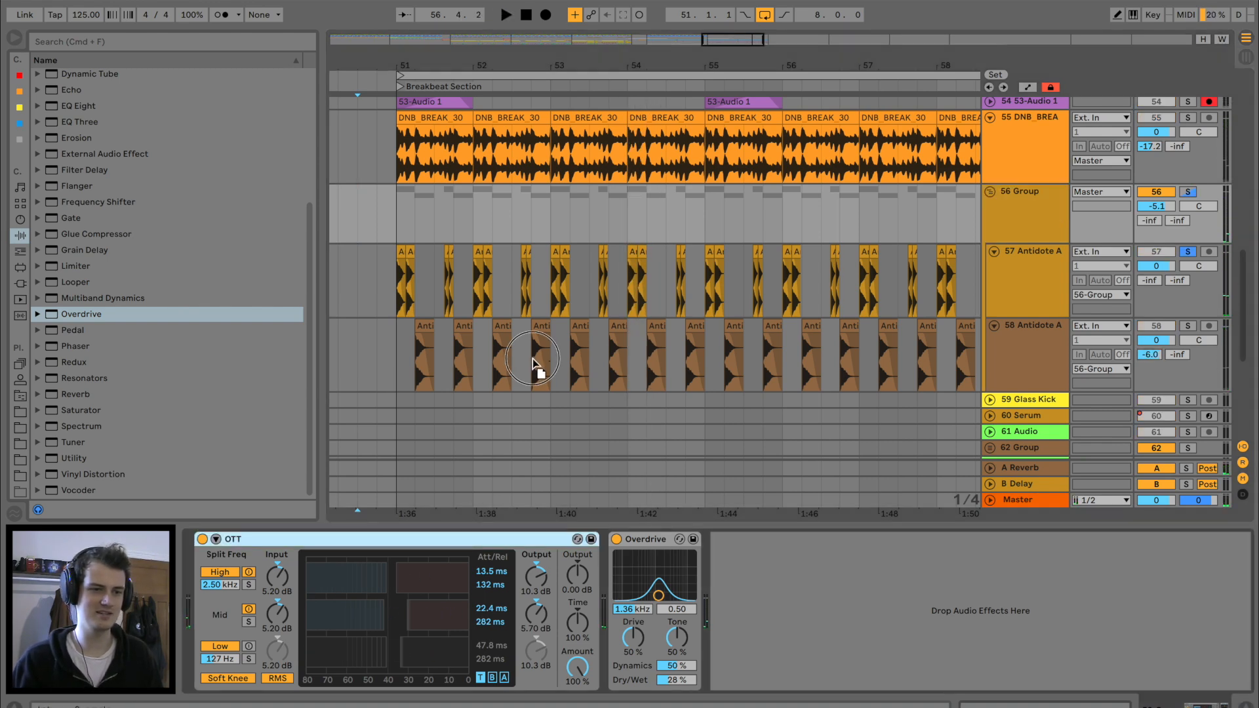
left_click(405, 354)
Add an Auto Filter to the kick track and set a low-pass at 347 Hz with 29% resonance during playback
left_click(422, 300)
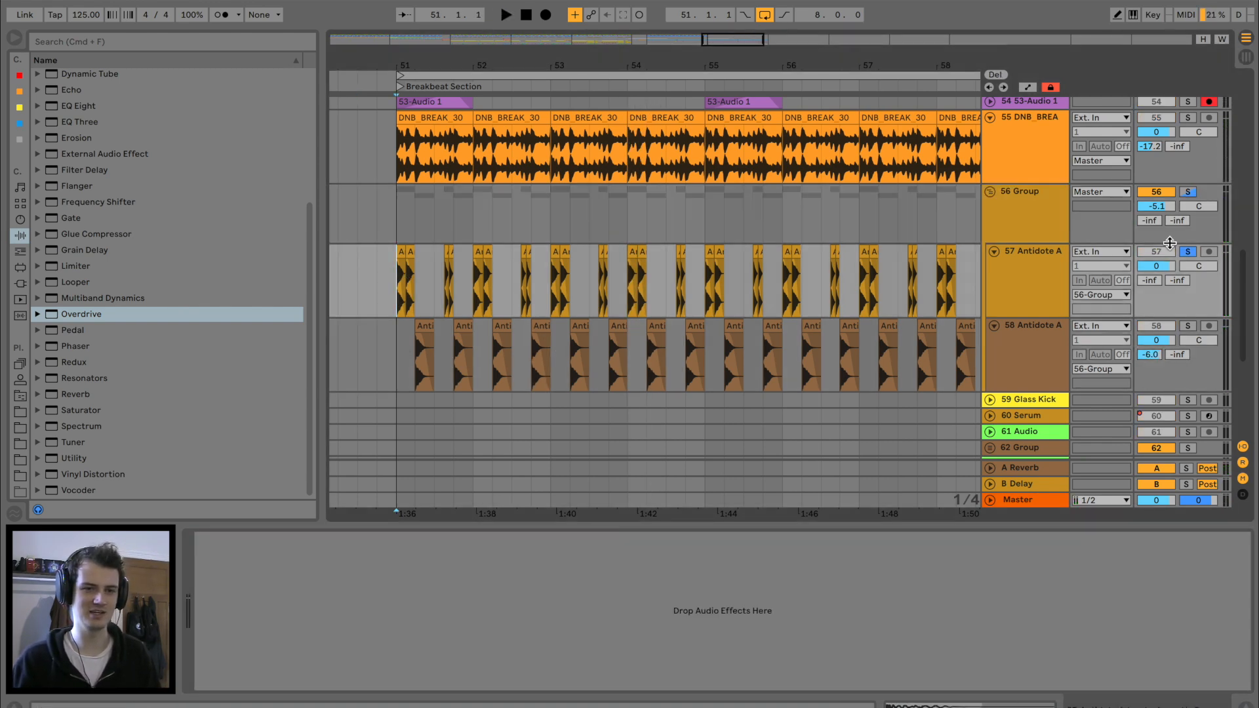
scroll(111, 136, "up", 6)
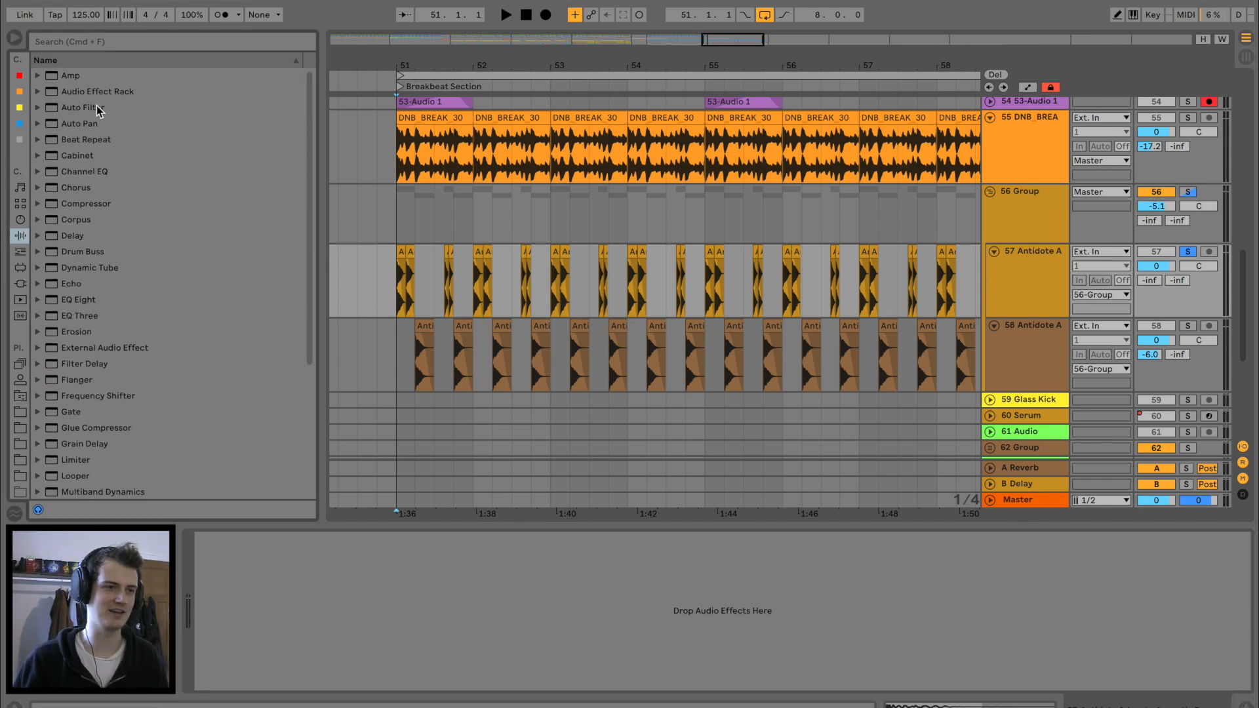
left_click_drag(98, 112, 588, 294)
left_click_drag(356, 66, 356, 113)
key("space")
left_click_drag(397, 627, 312, 617)
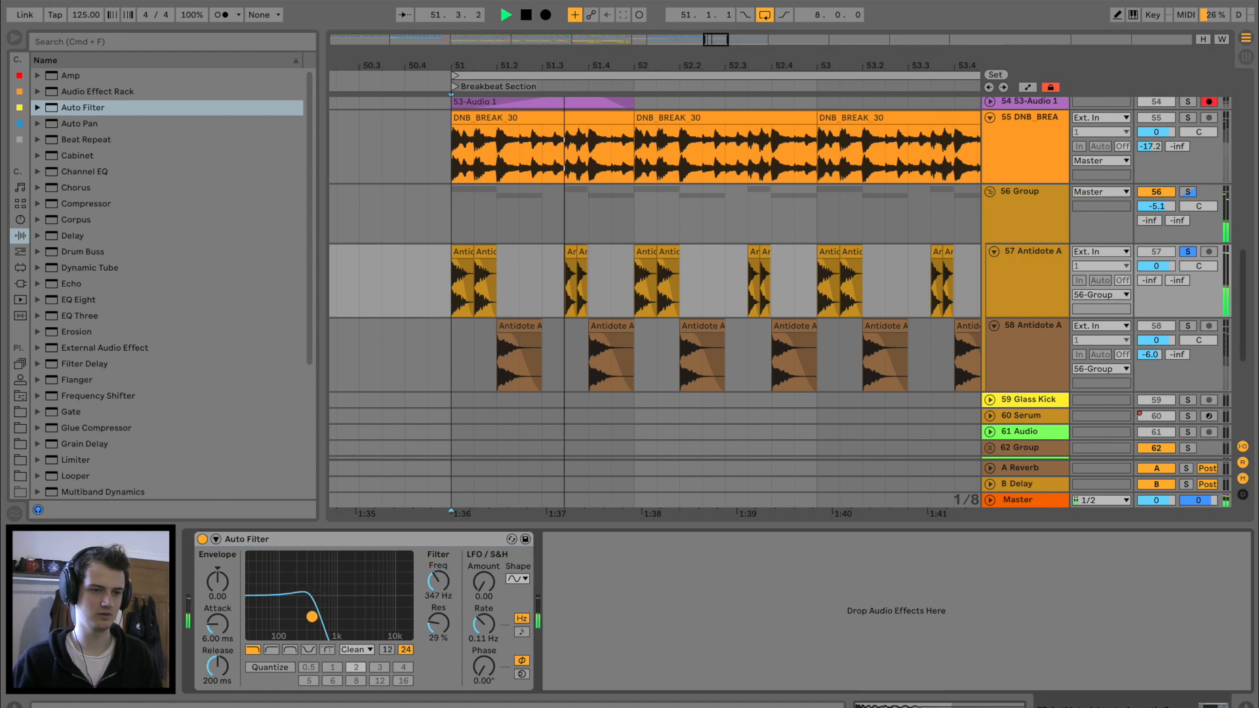
Unsolo the kick track and lower the drum group's volume to -6.5 dB
left_click(1192, 255)
key("space")
left_click_drag(657, 64, 657, 37)
scroll(648, 239, "right", 5)
left_click_drag(1157, 207, 1157, 216)
Load the Glue Compressor's Bass - Punch preset on the drum group, with makeup 8.10 dB and group volume -16.4 dB
left_click(1043, 207)
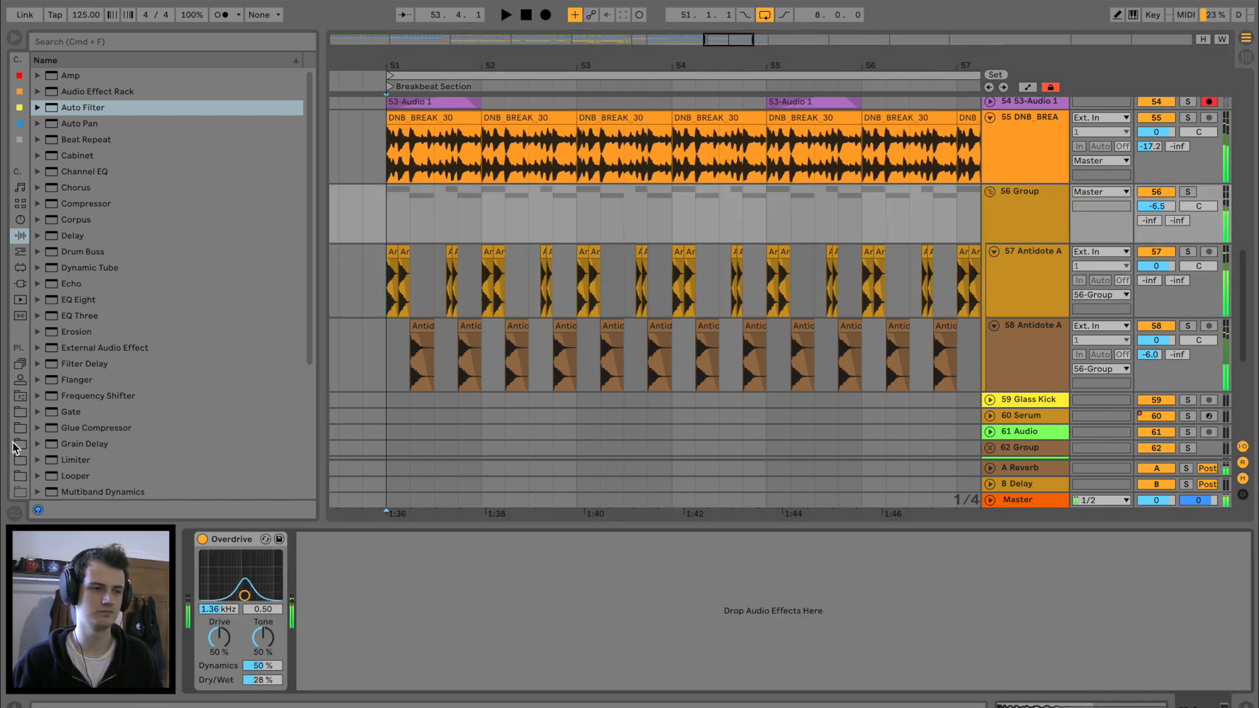
left_click(39, 429)
left_click_drag(109, 479, 407, 230)
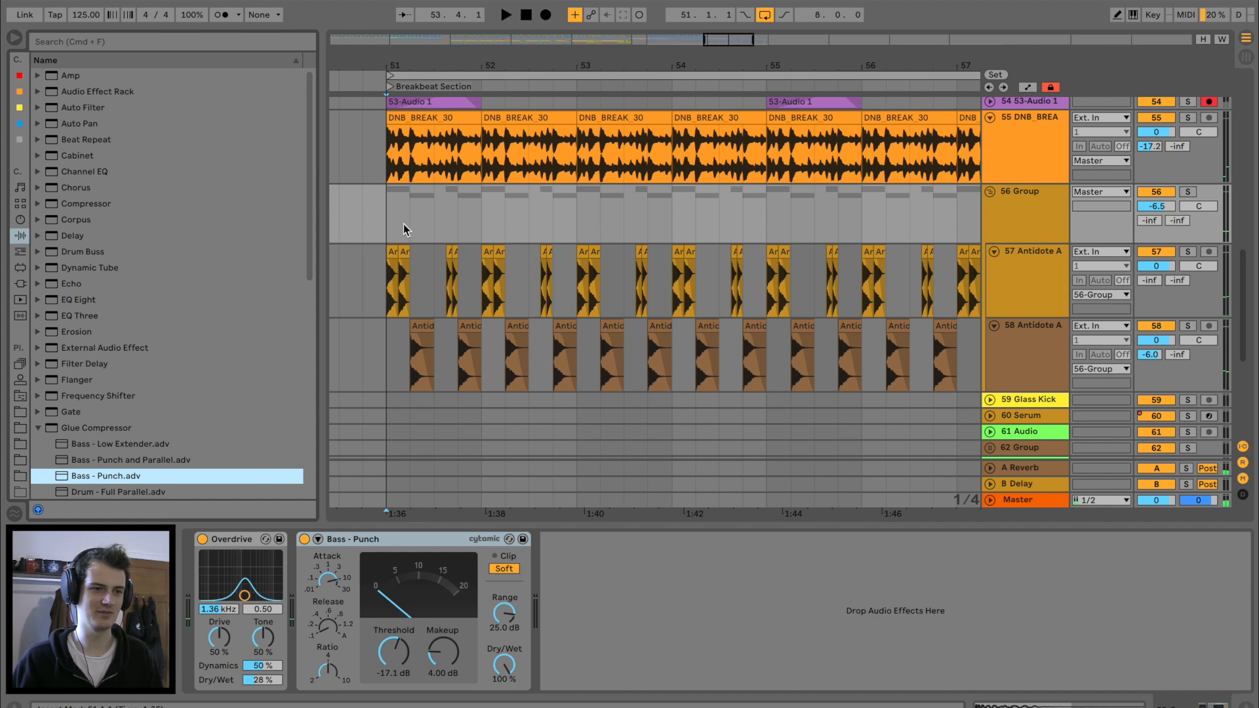
key("space")
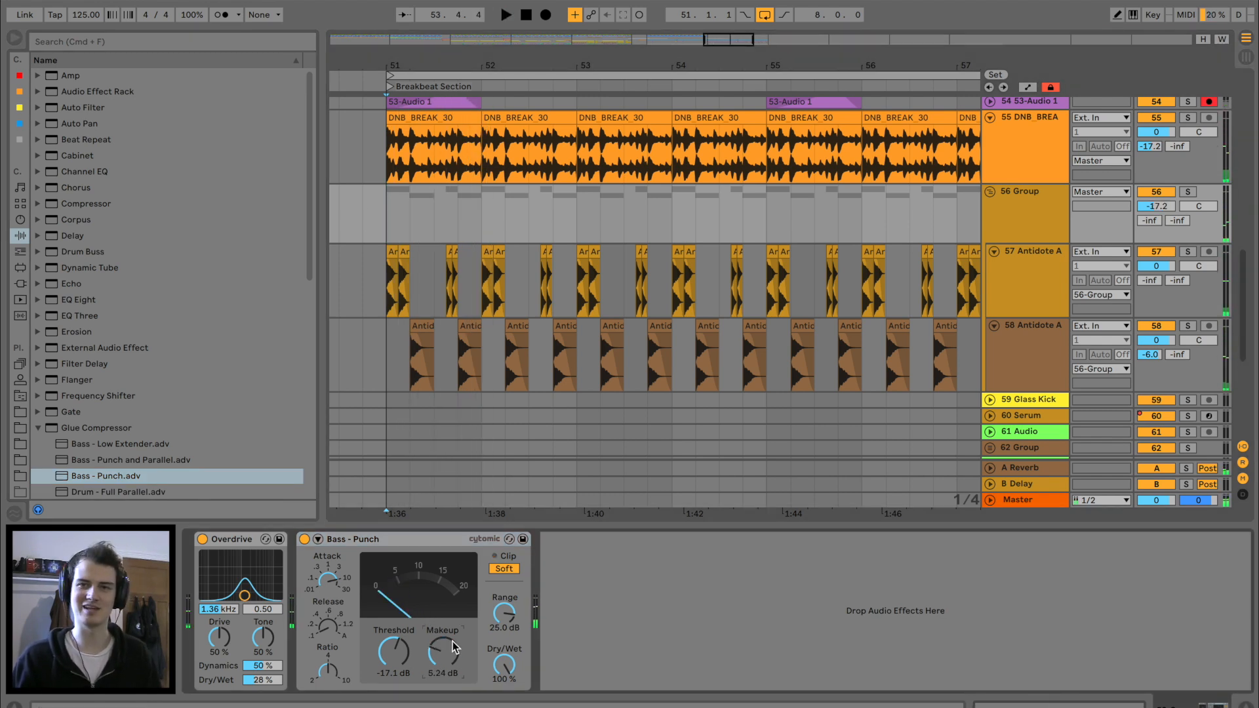
key("space")
left_click_drag(453, 646, 453, 640)
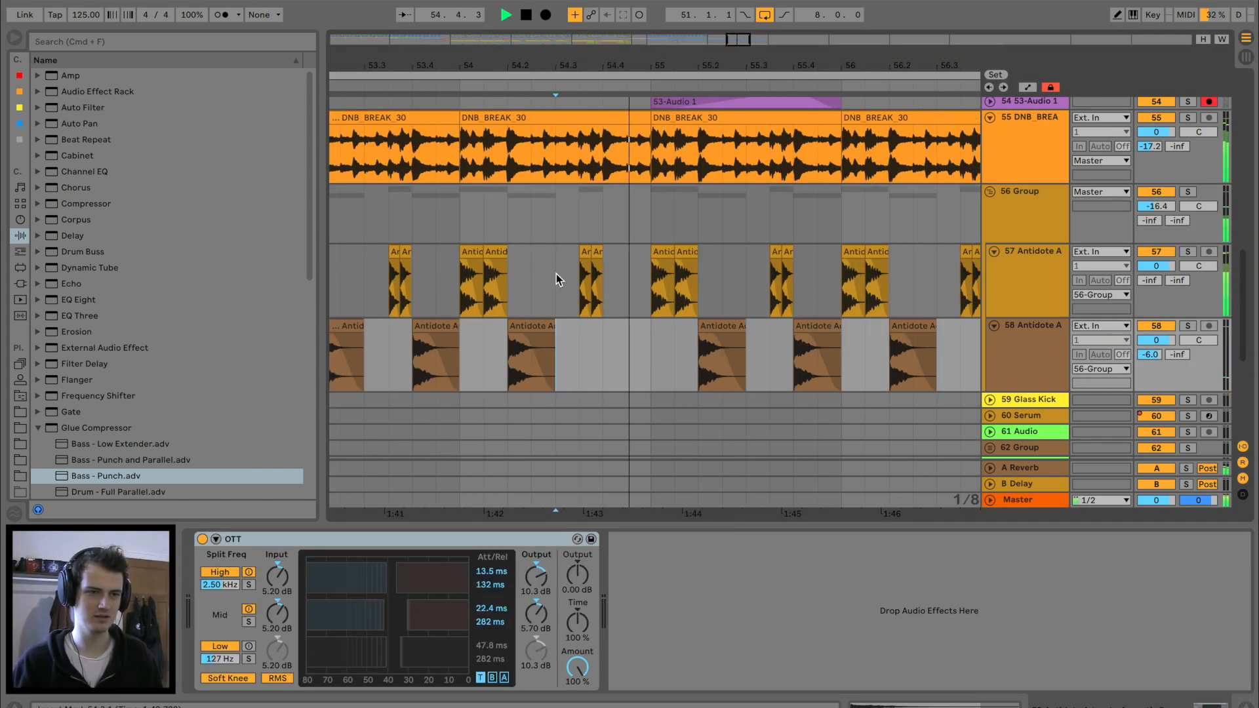
Split the DnB break clip half a beat before bar 55 and play the passage from the third beat of bar 54
left_click(557, 276)
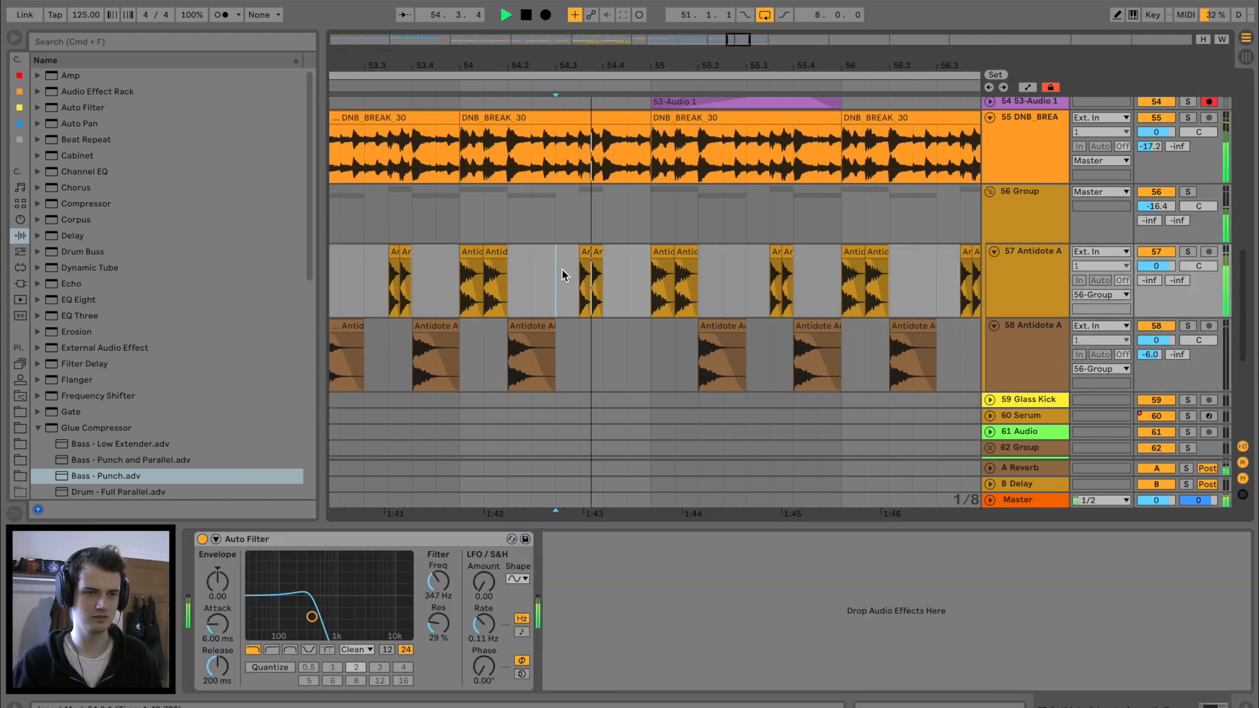
left_click(580, 145)
key("super+e")
left_click(553, 159)
key("space")
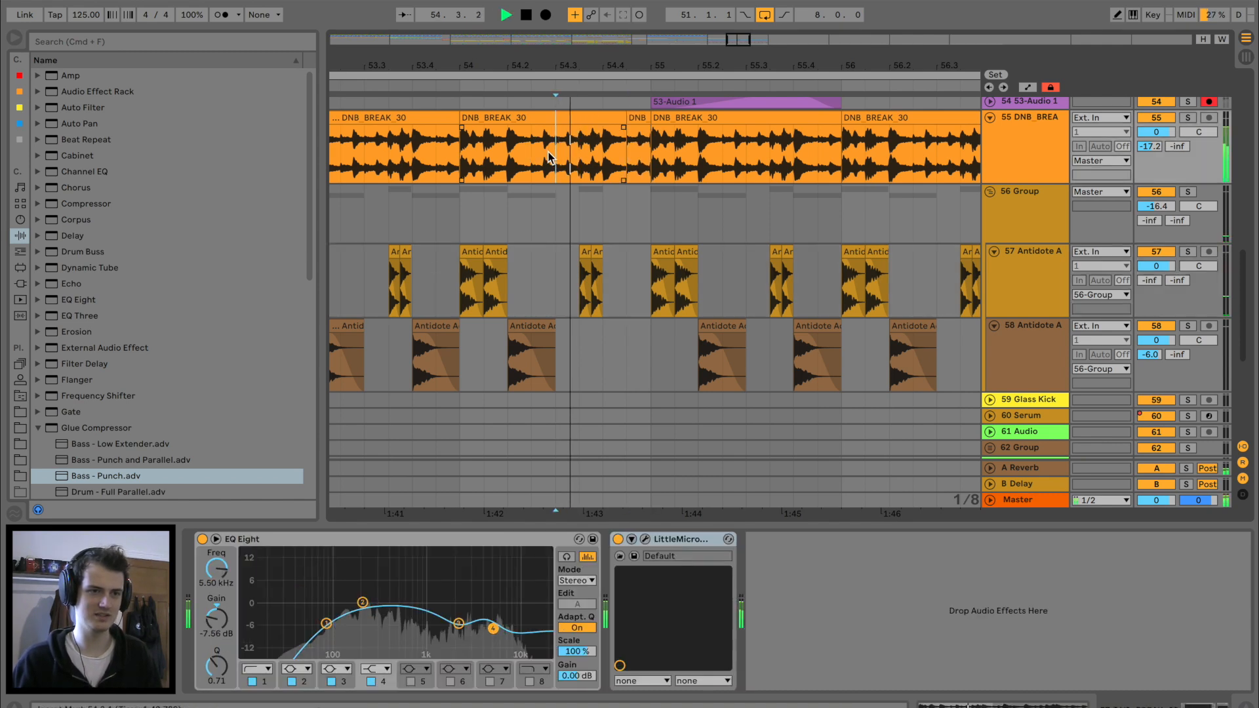
key("space")
Duplicate the DnB break track without its effects, solo the copy and play it from bar 51
left_click_drag(605, 67, 605, 52)
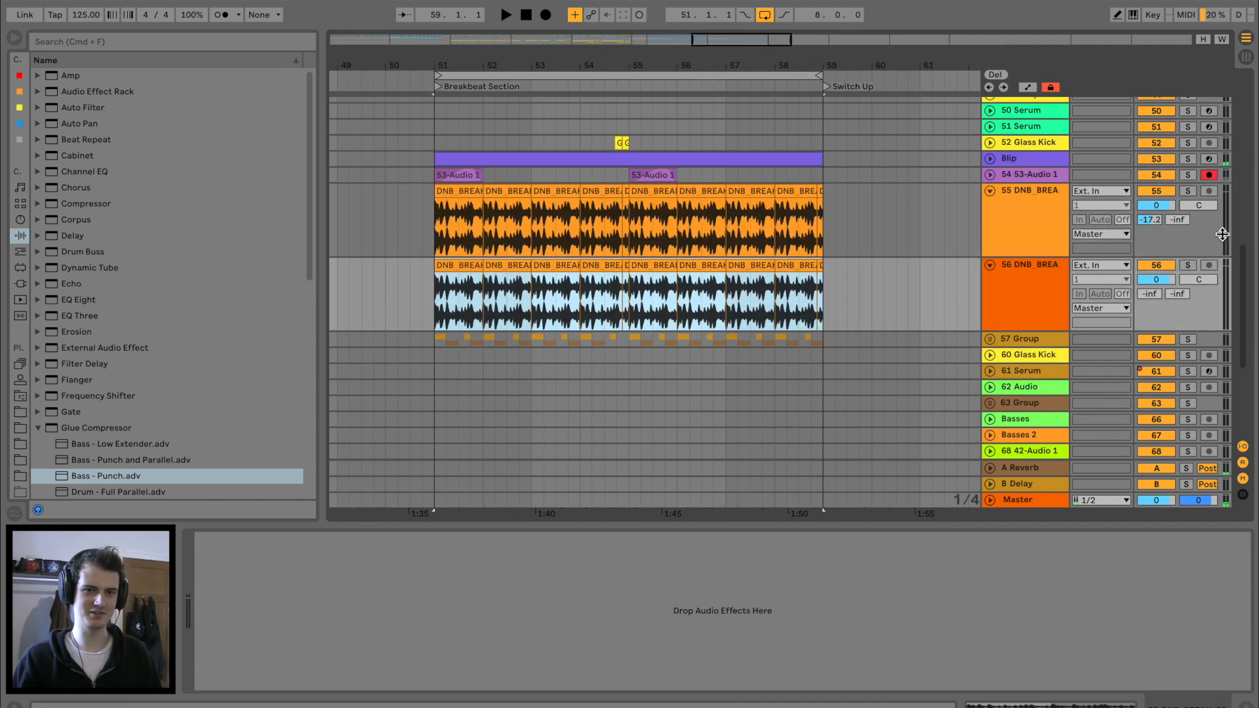
left_click(1188, 266)
key("space")
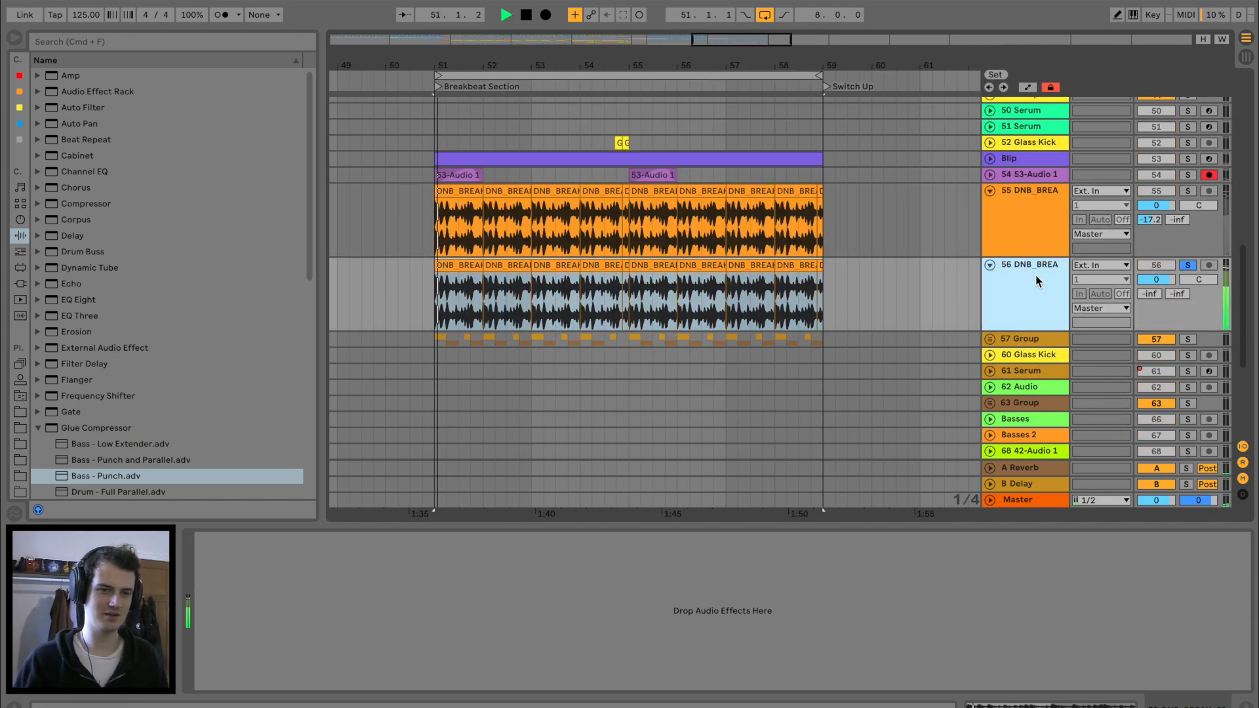
key("space")
Set the warp mode of all clips on the copied break track to Complex and lower the track to -10.9 dB
left_click(458, 264)
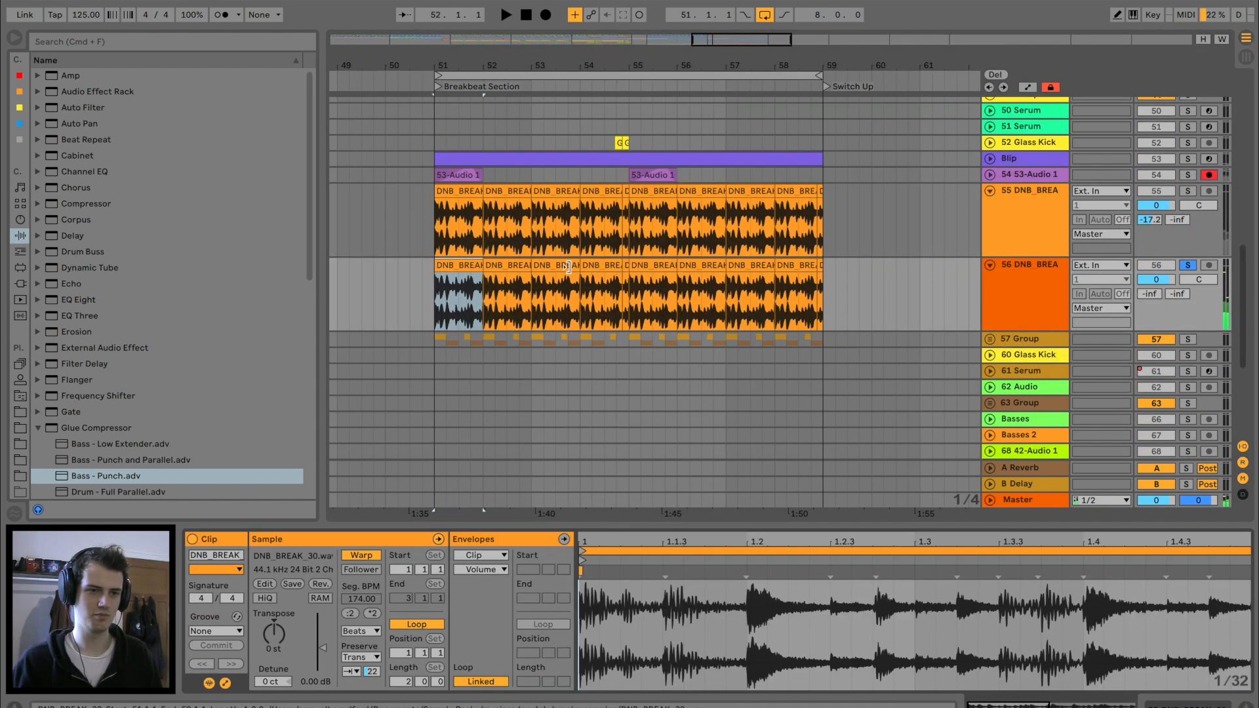
left_click(819, 266, "shift")
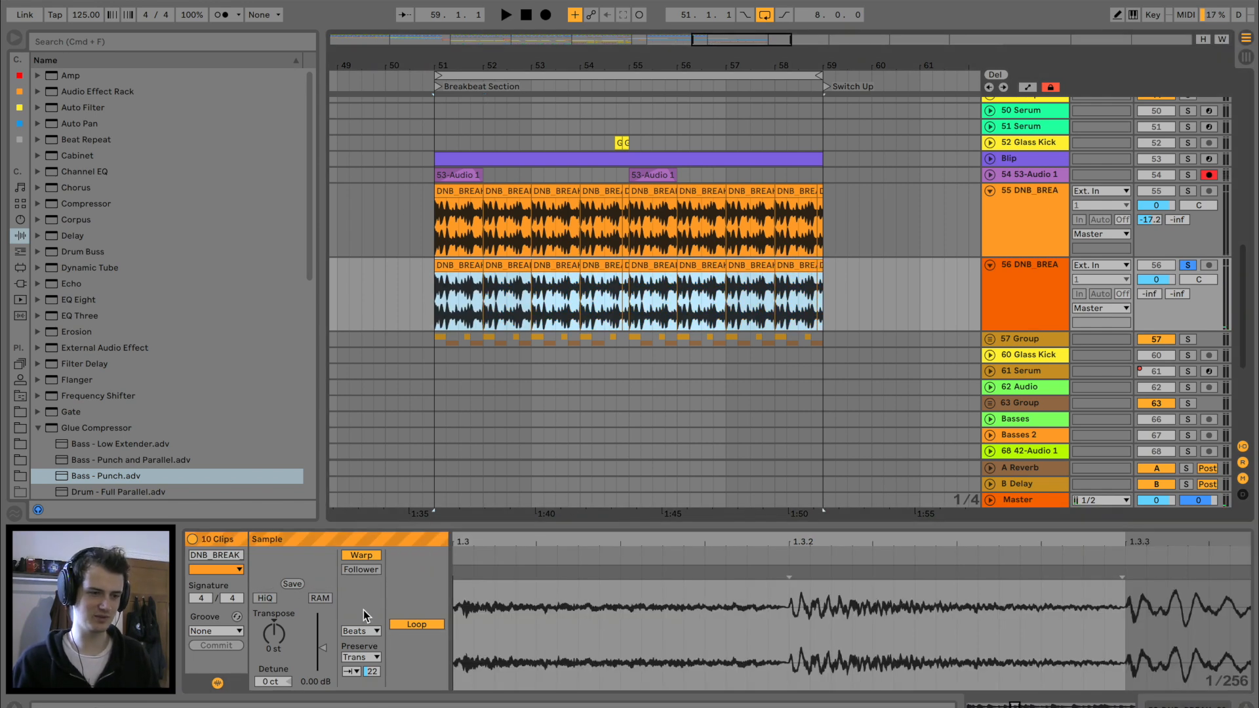
left_click(363, 631)
left_click(371, 686)
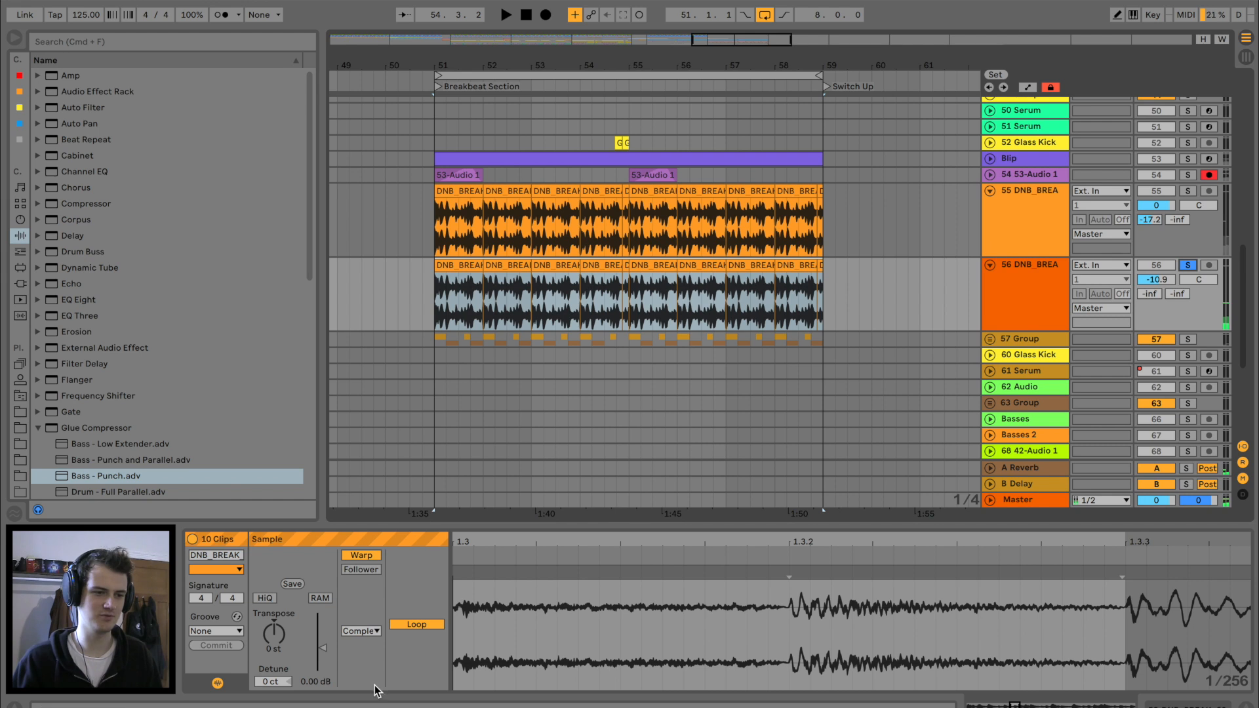
Try Complex Pro warping with an envelope of 8 on the copied break clips, and return them to Complex
left_click(362, 631)
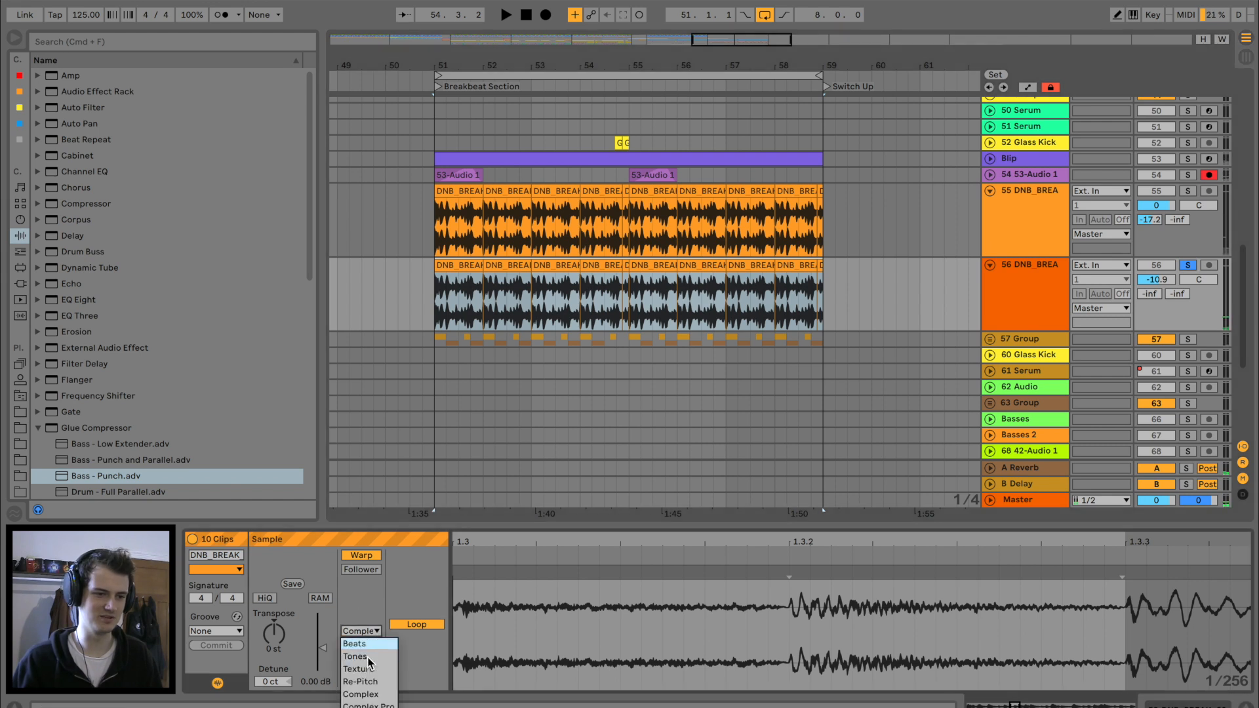
left_click(369, 706)
key("space")
type("8")
key("Return")
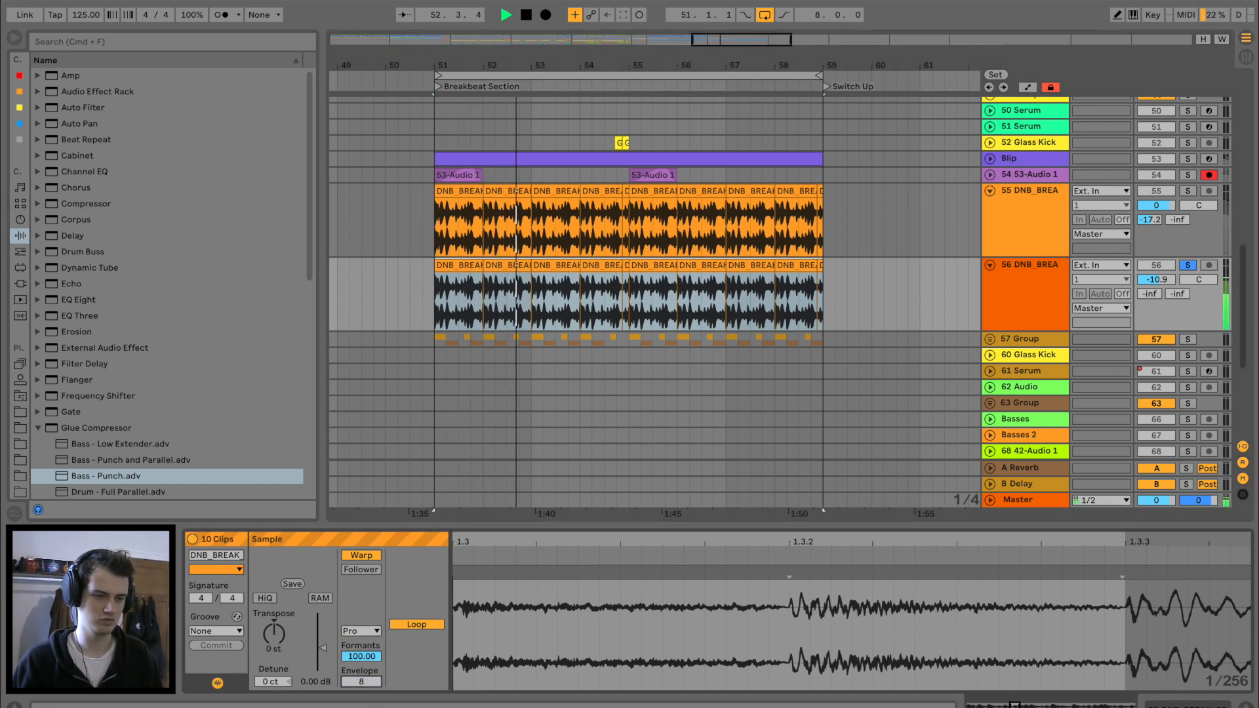
left_click(369, 632)
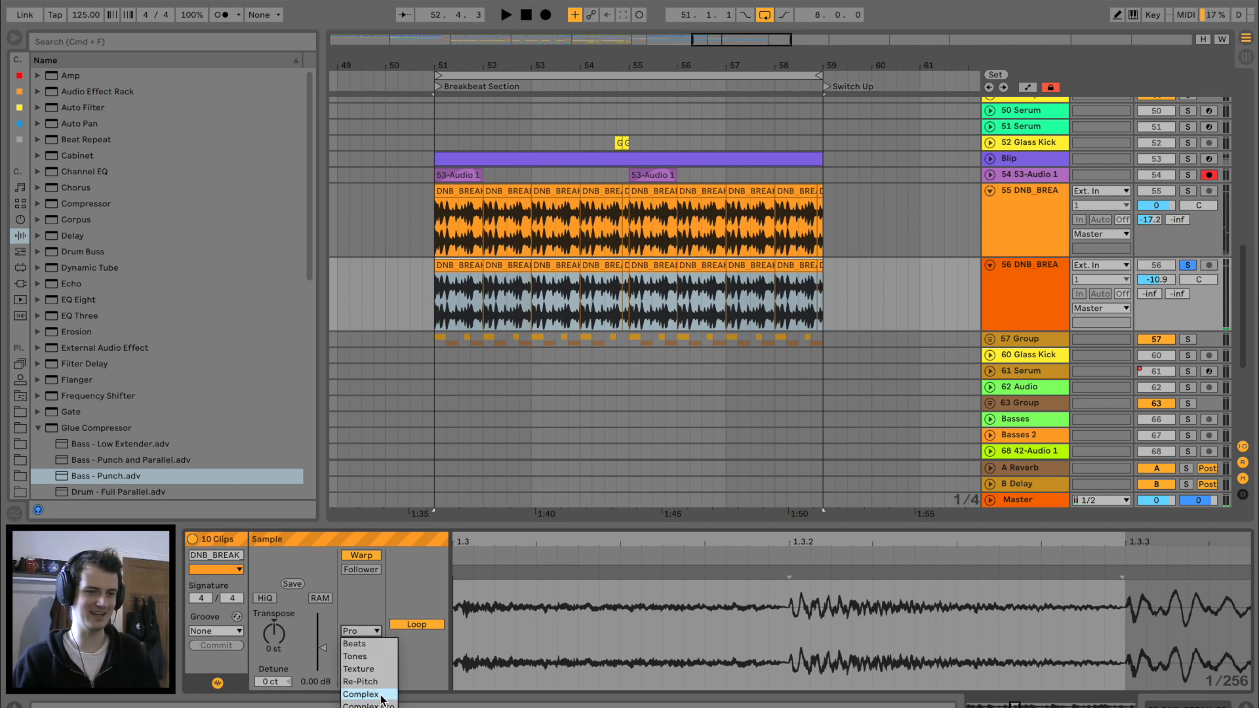
left_click(361, 686)
Load LittleAlterBoy on the copied break track, raising its formant and reducing its mix during playback
left_click(22, 284)
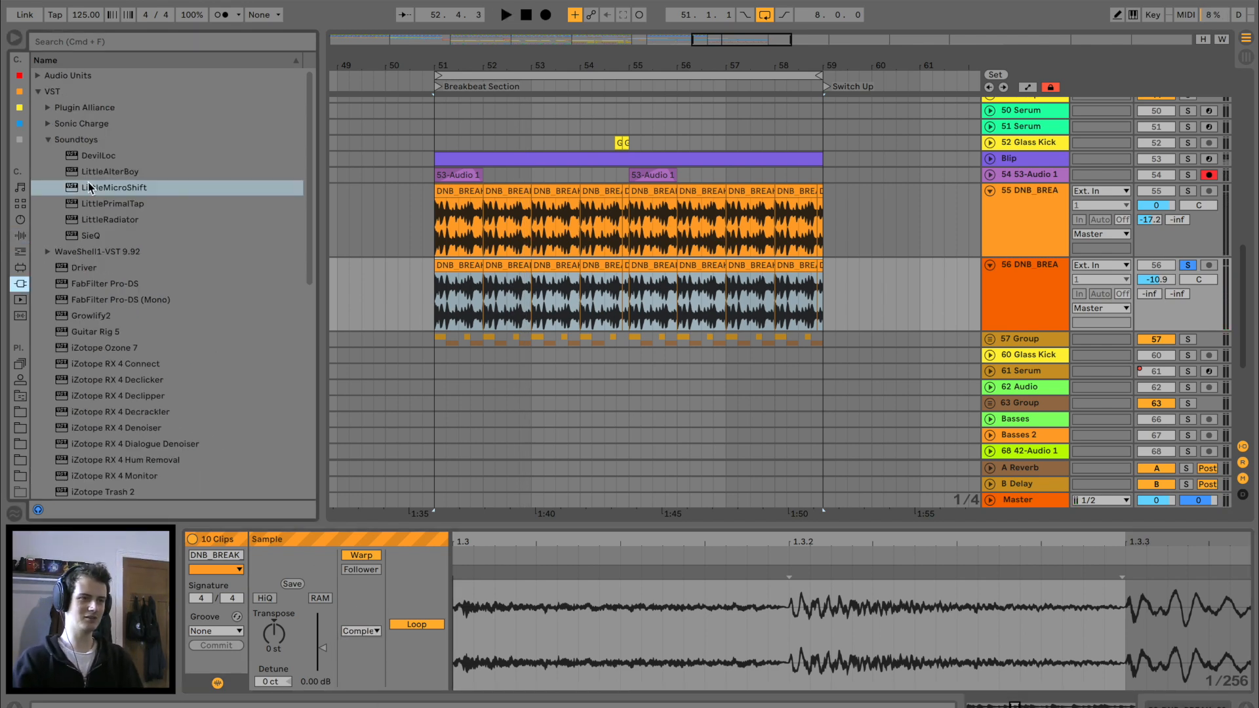
double_click(110, 172)
key("space")
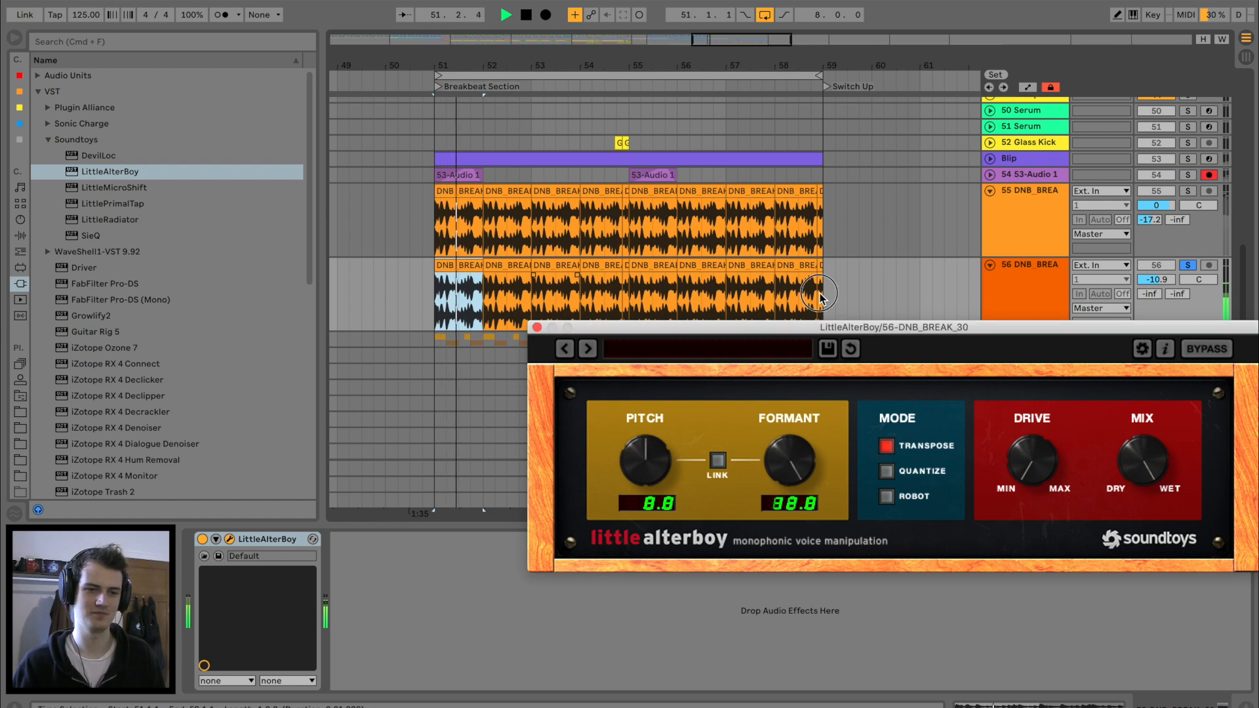
left_click_drag(819, 327, 593, 334)
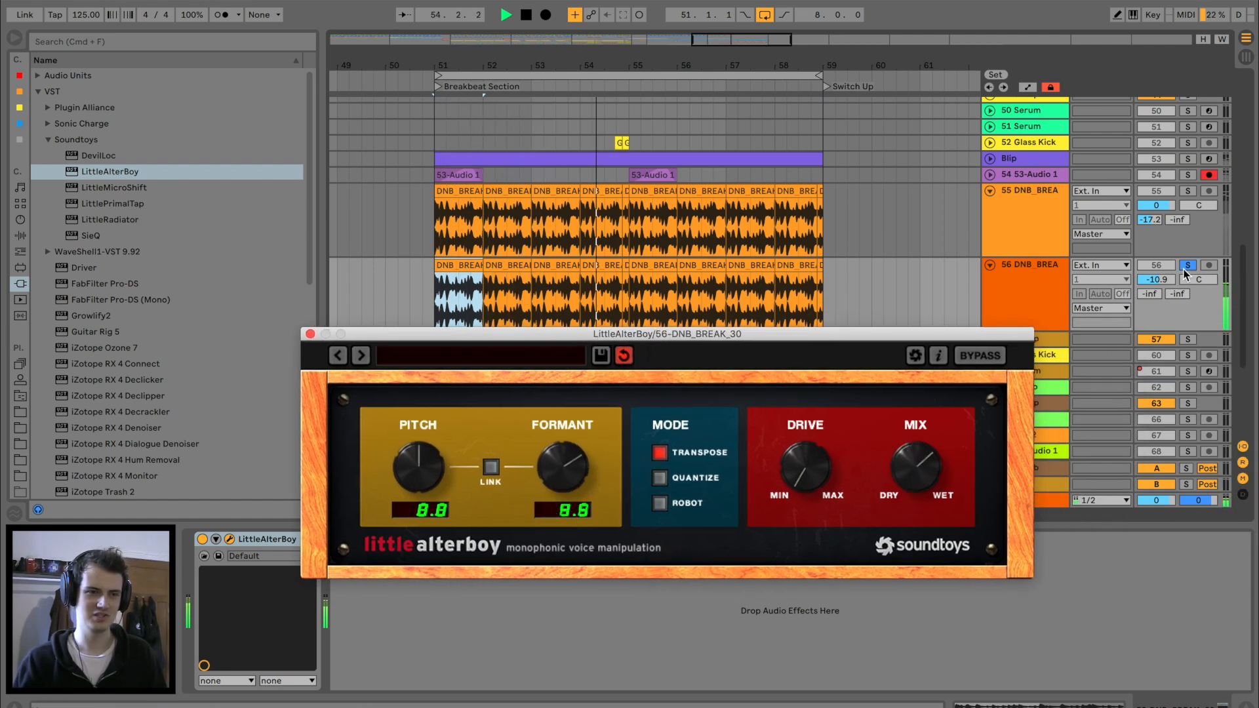
Play both break tracks together and in the full mix, and set the copied break's volume to -9.4 dB
scroll(1186, 274, "up", 1)
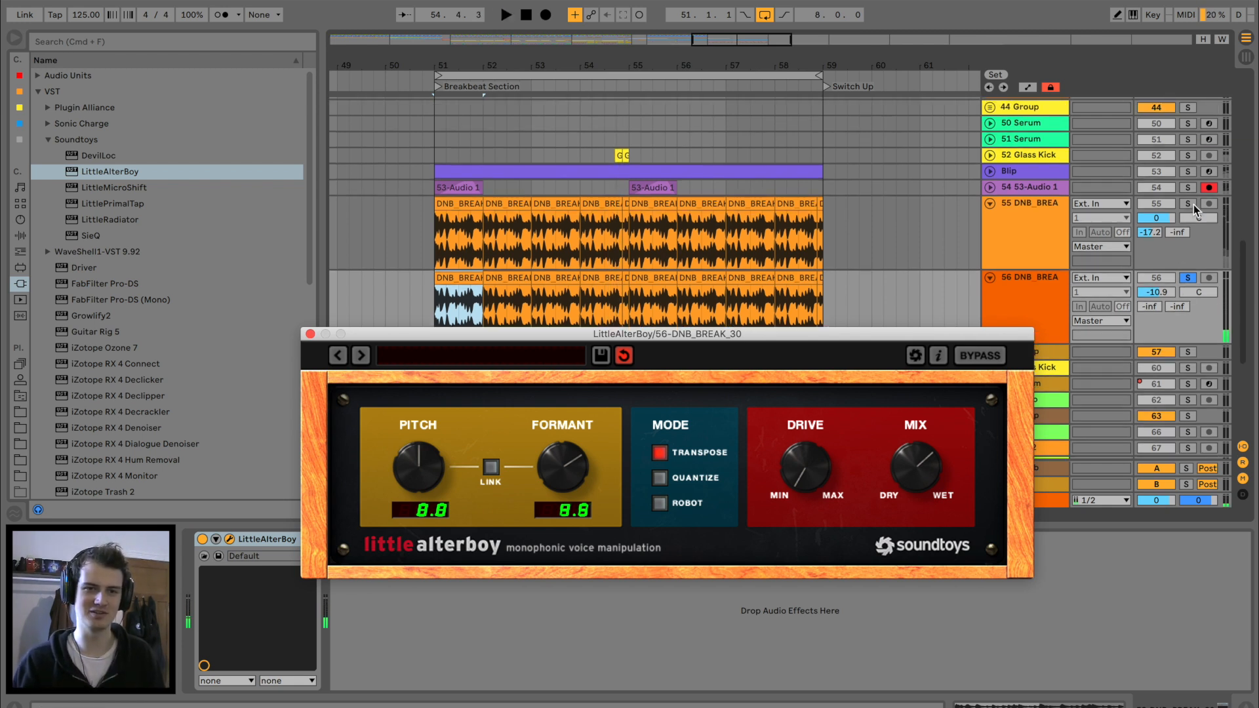
left_click(1189, 204)
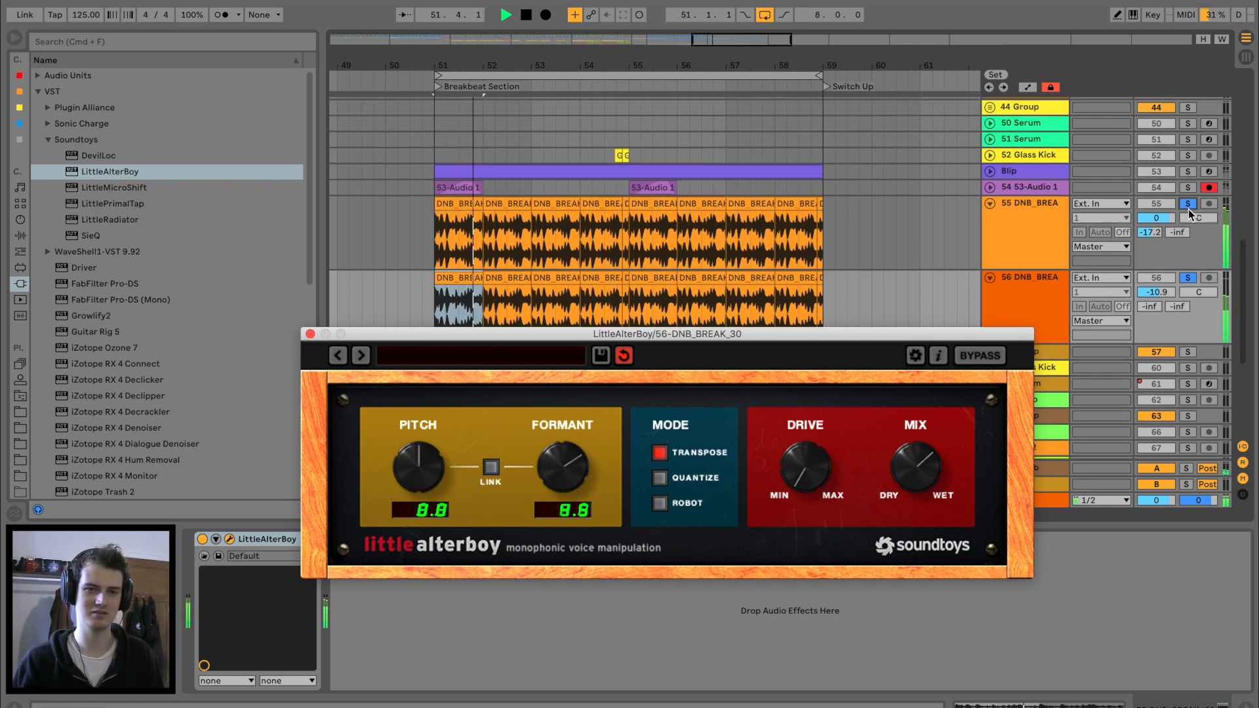
left_click(1190, 206)
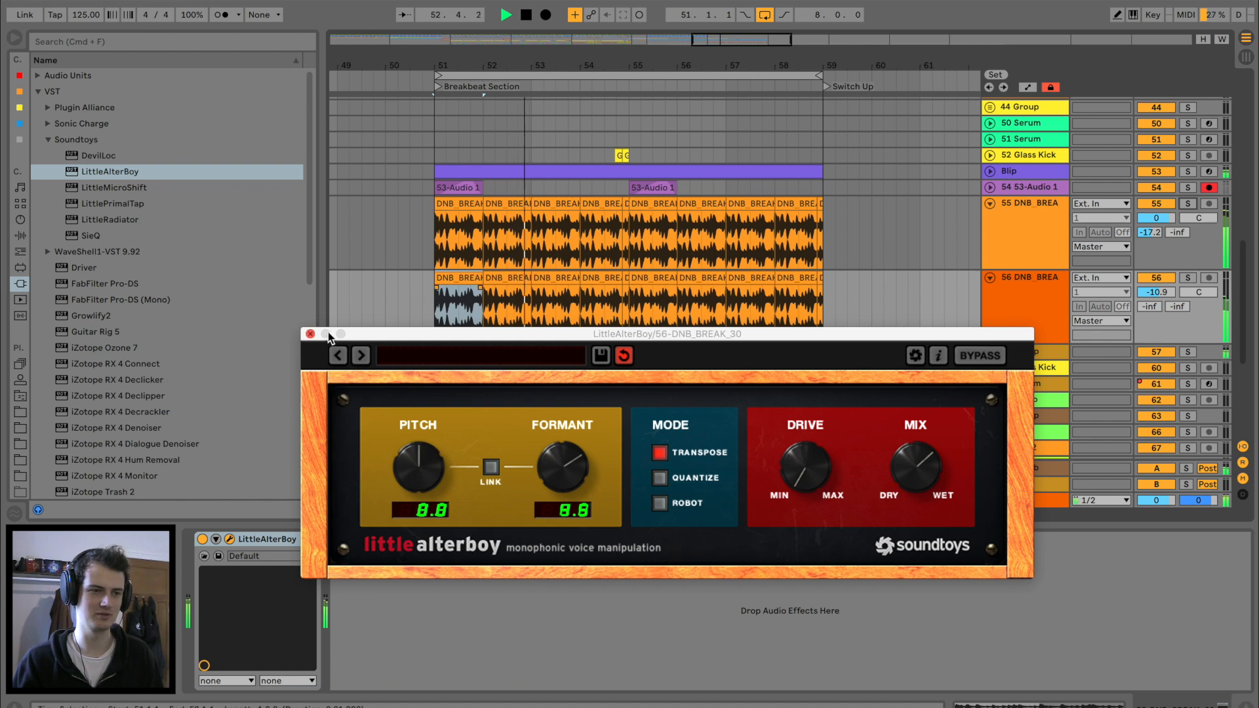
left_click(310, 335)
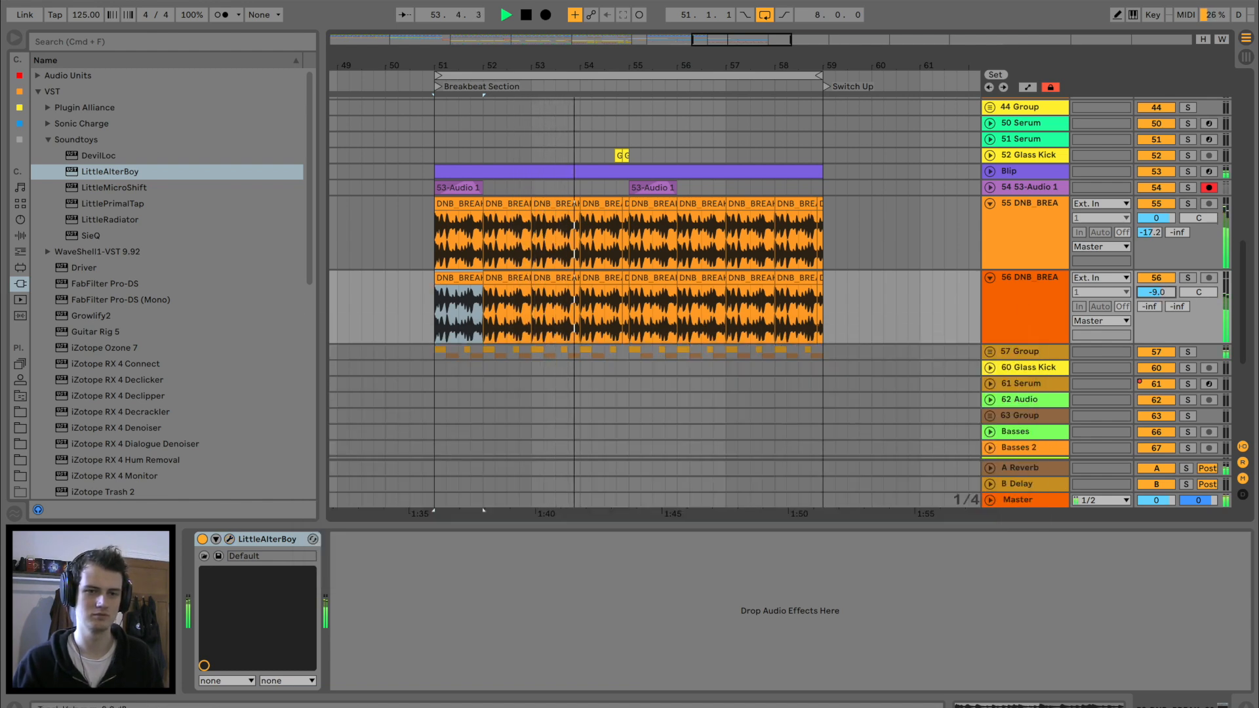
left_click_drag(1156, 292, 1156, 295)
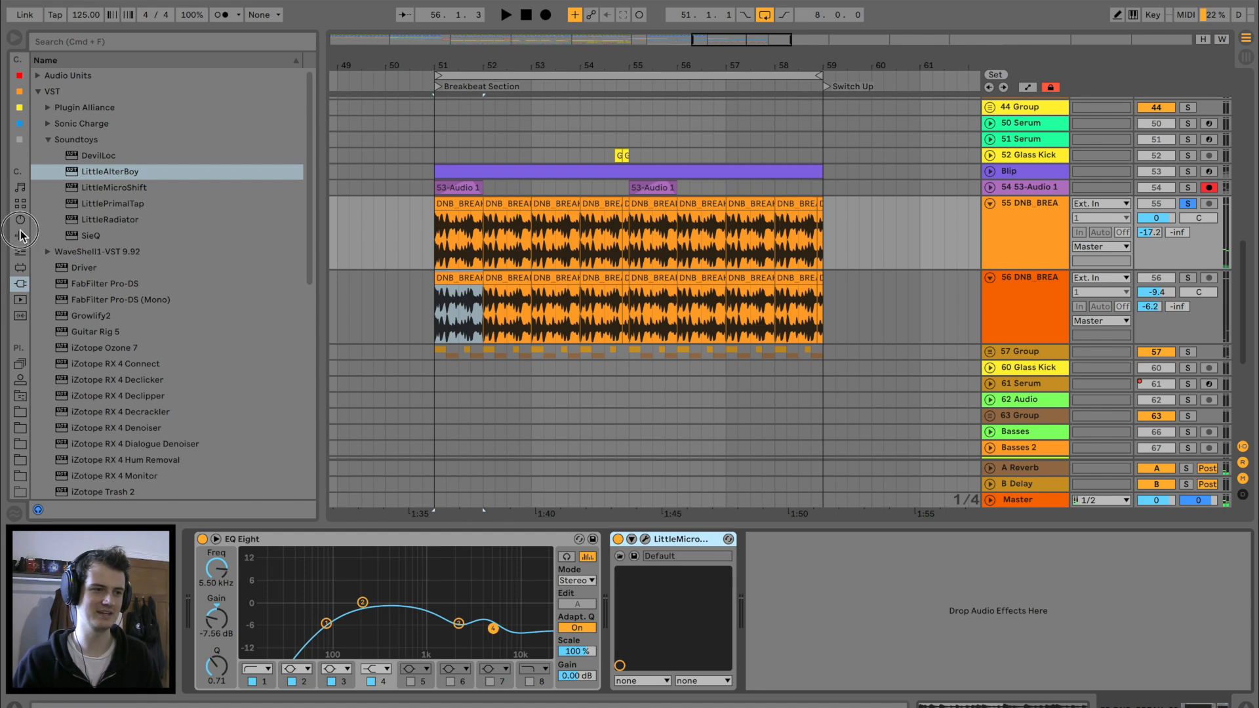
Add an Echo after LittleMicroShift on the soloed original break track and set its Dry/Wet to 23% during playback
left_click(20, 236)
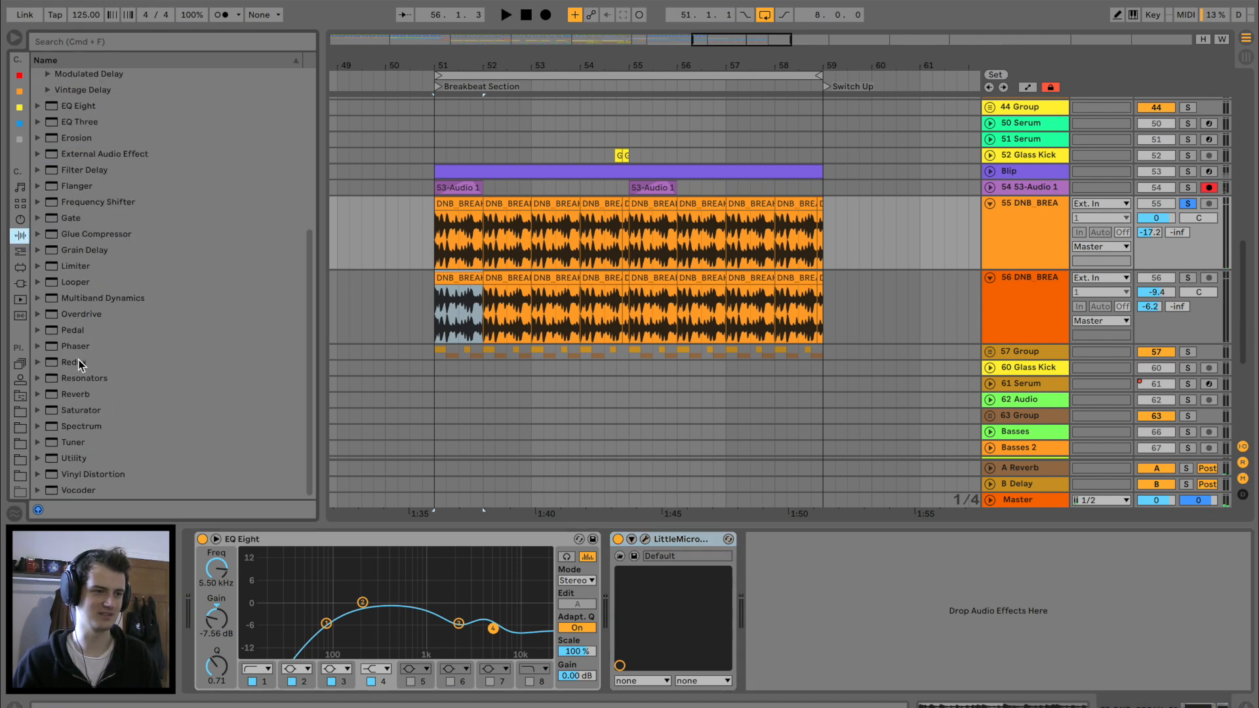
left_click_drag(67, 290, 786, 600)
key("space")
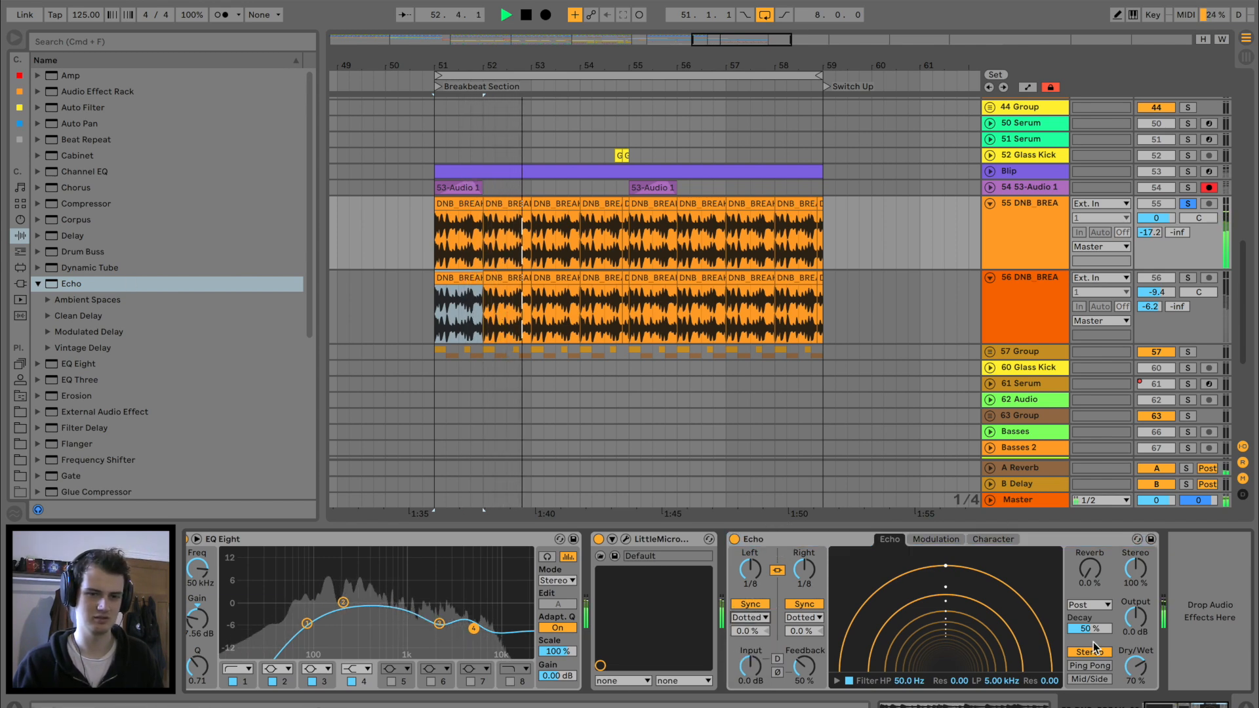
left_click(936, 540)
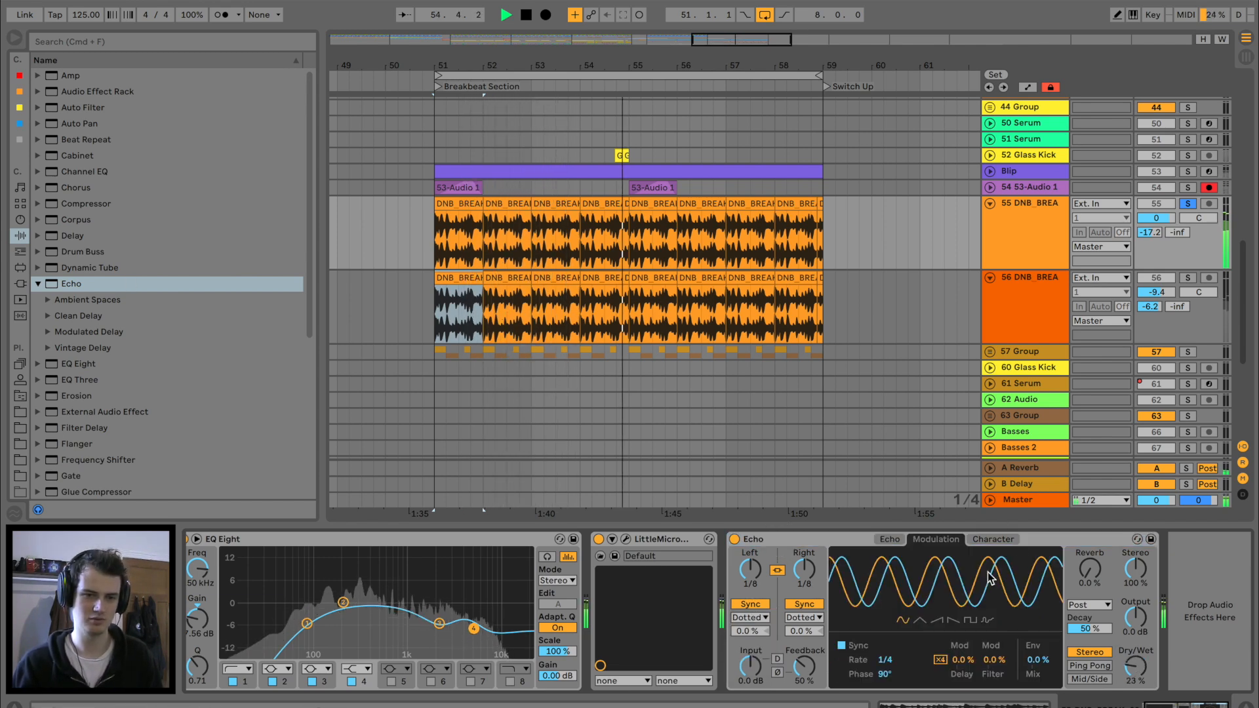
Raise the Echo's high-pass filter frequency to 334 Hz
left_click(997, 540)
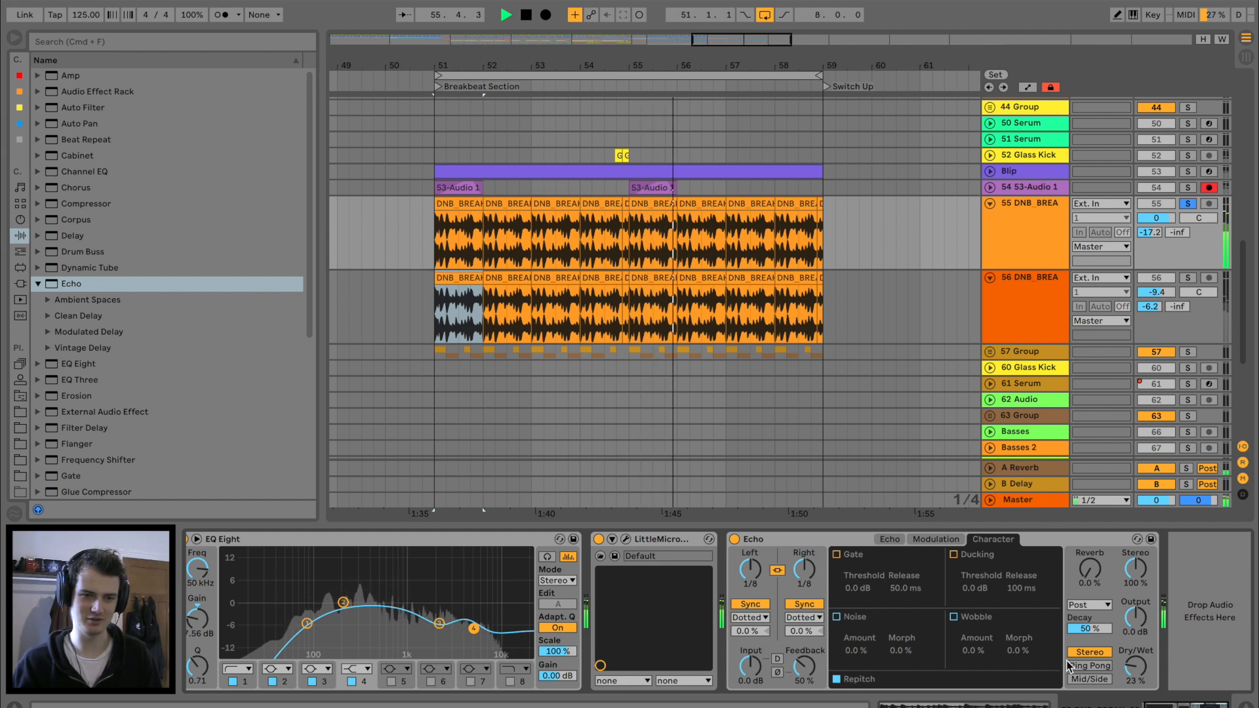
left_click(890, 540)
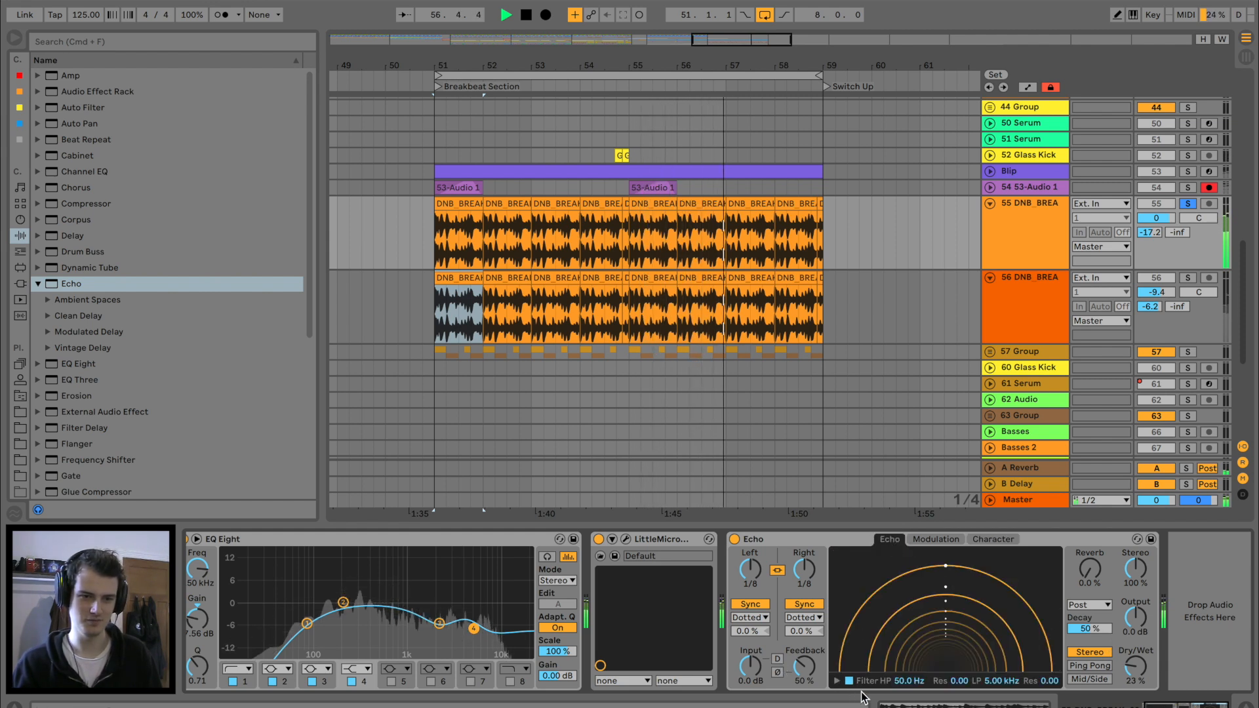
left_click(838, 681)
left_click_drag(860, 667, 922, 667)
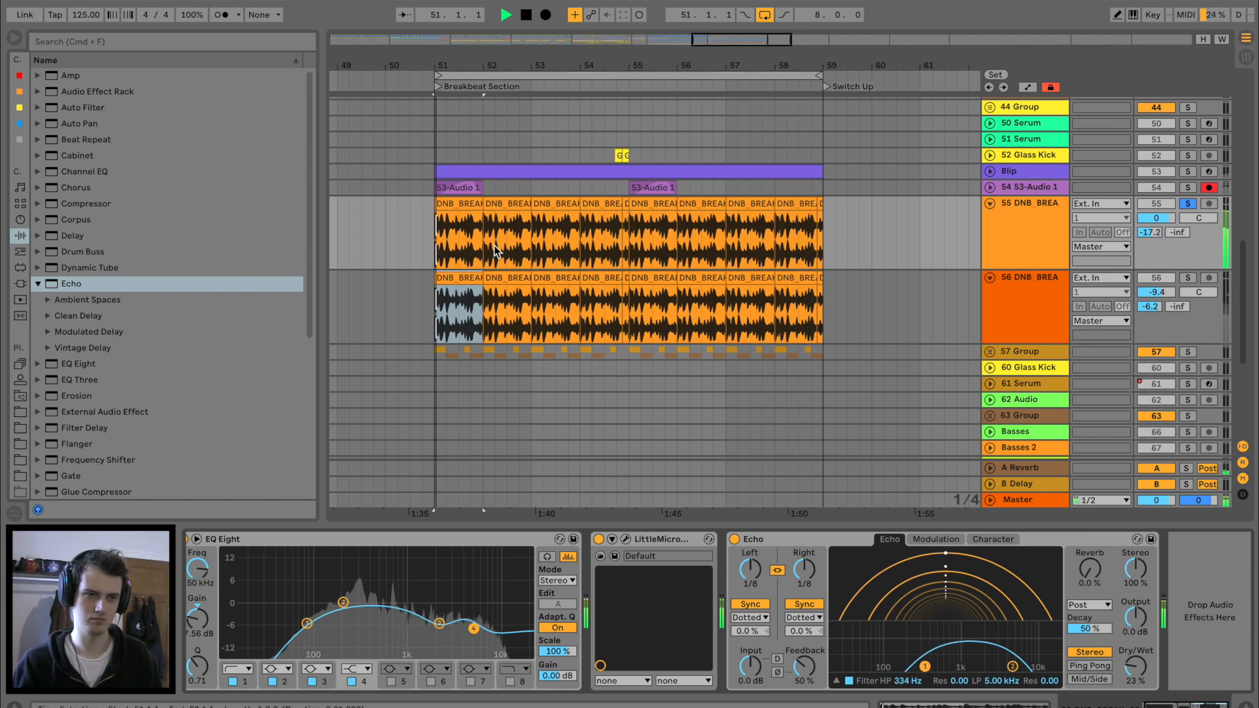
Play the full mix from just before bar 51 with looping off, and select both break tracks with the drum group
left_click(424, 233)
left_click_drag(728, 66, 728, 42)
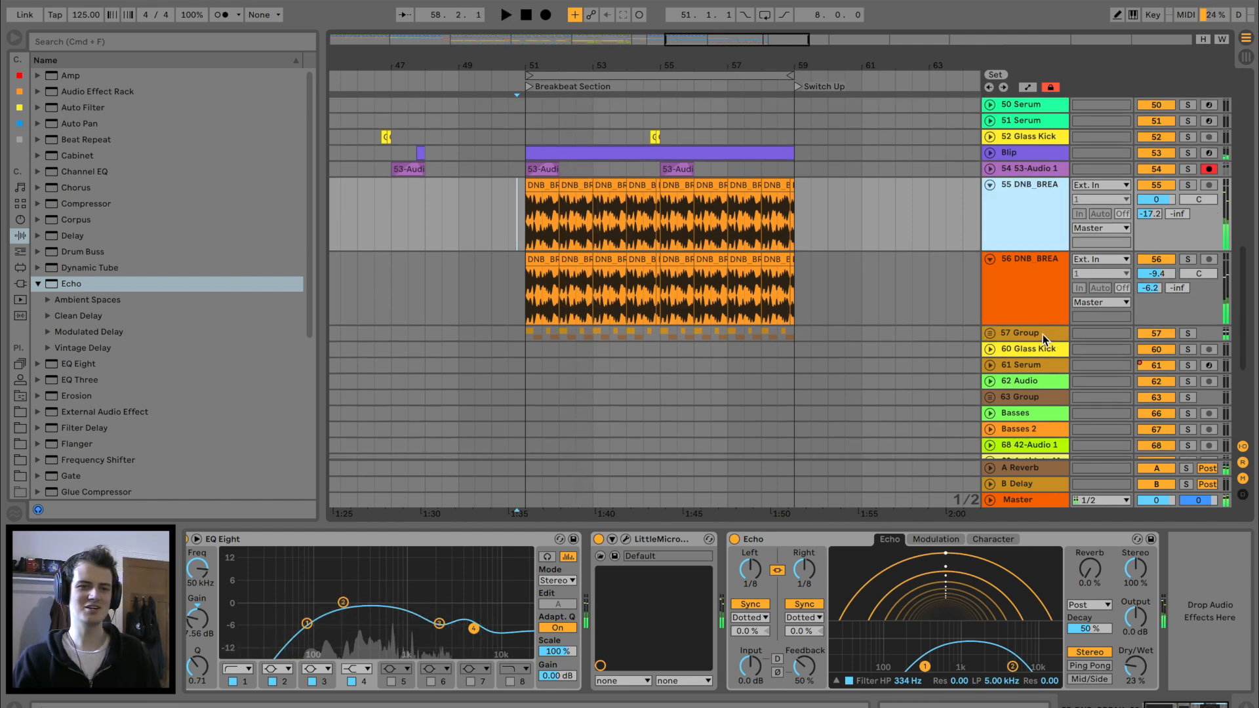
left_click(1043, 334)
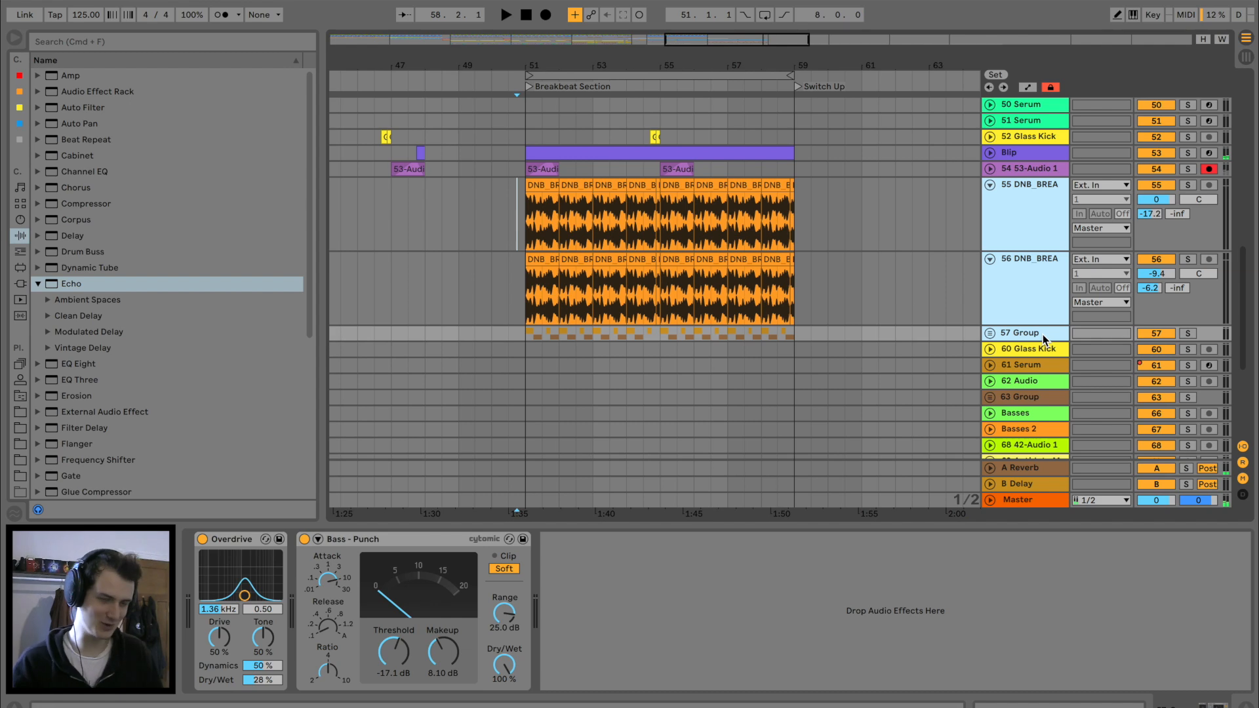
Group the two break tracks with the drum group, solo the new group and play it from the start of the Breakbeat Section
key("super+g")
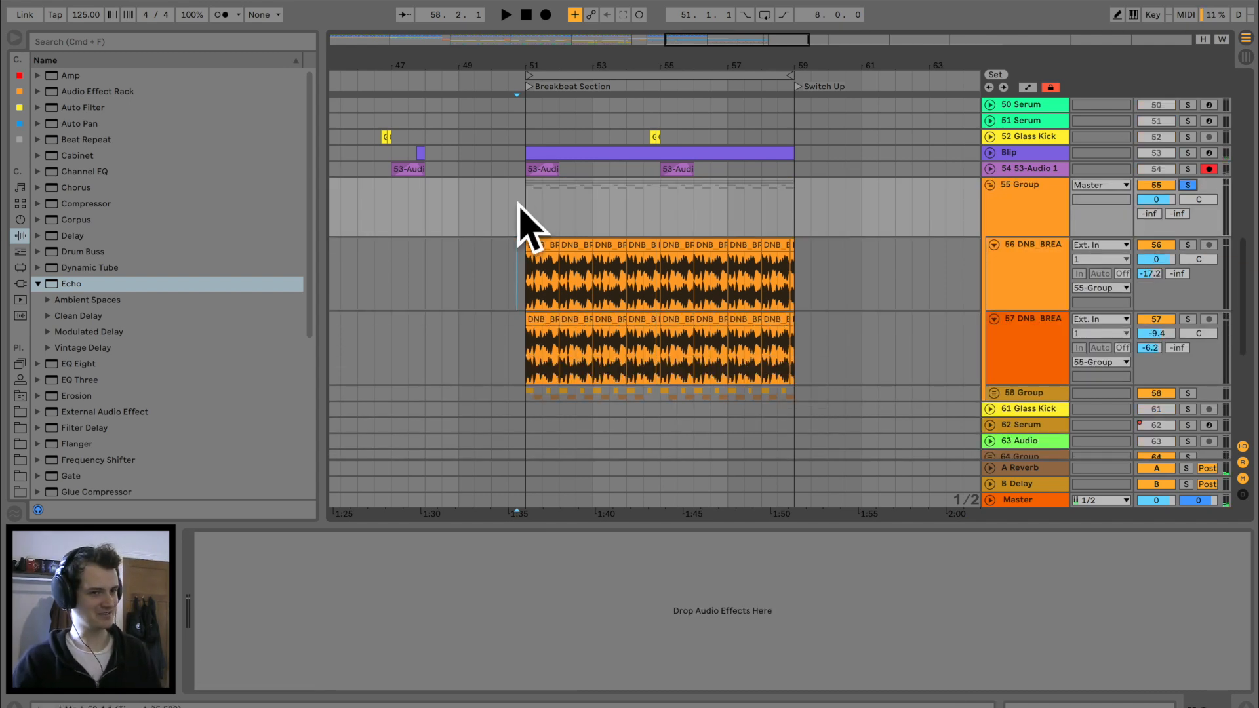
left_click(513, 202)
key("space")
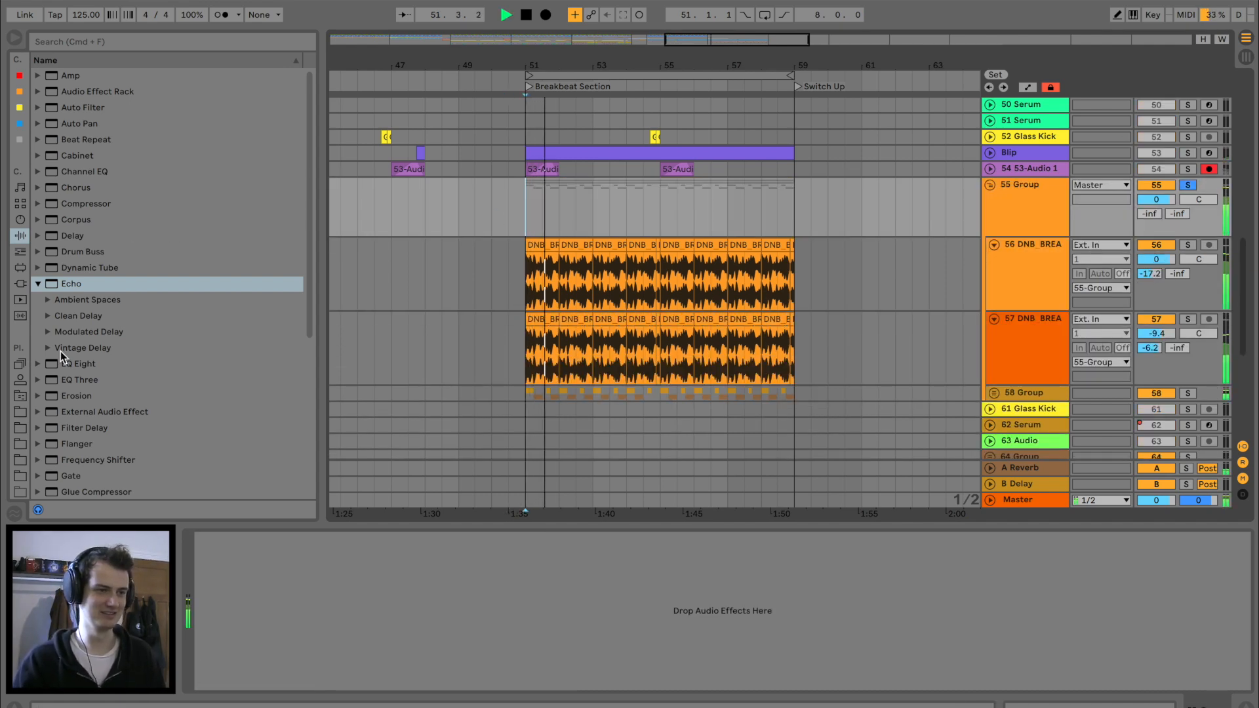
Add the OTT Multiband Dynamics preset to the new break group with Amount at 6.0 %, and play the soloed group
scroll(66, 354, "down", 5)
left_click(40, 299)
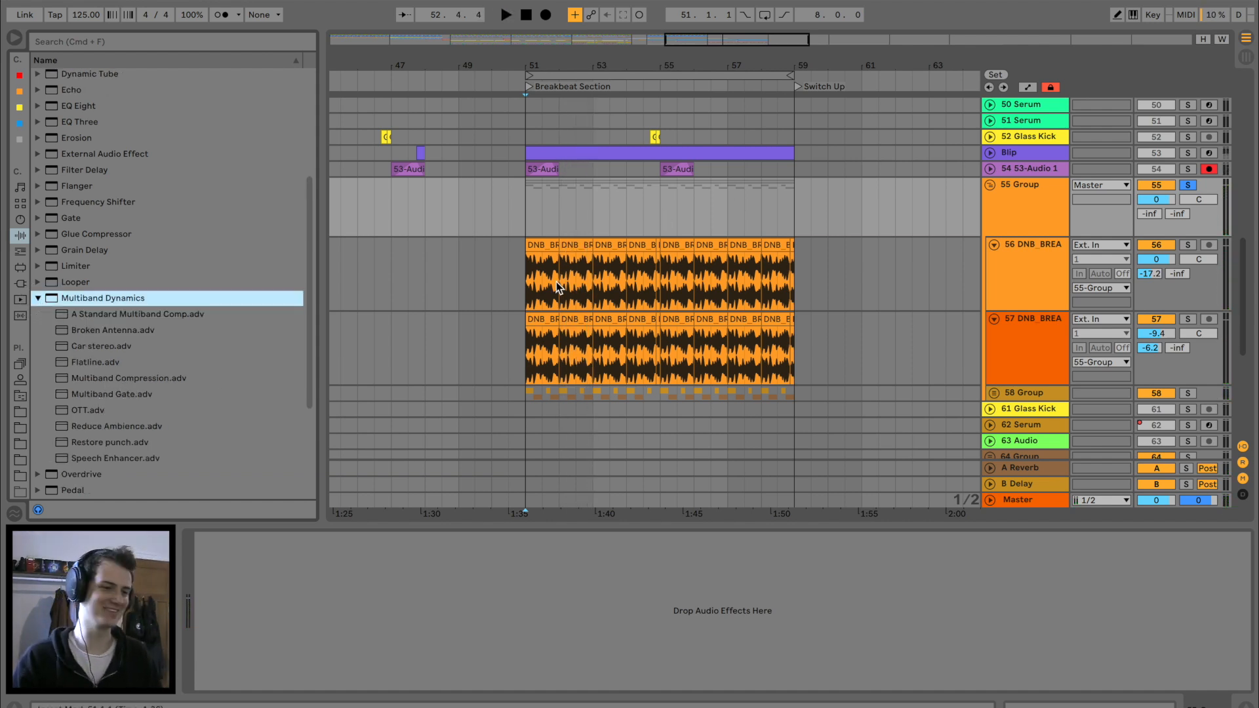
left_click_drag(99, 410, 496, 546)
key("space")
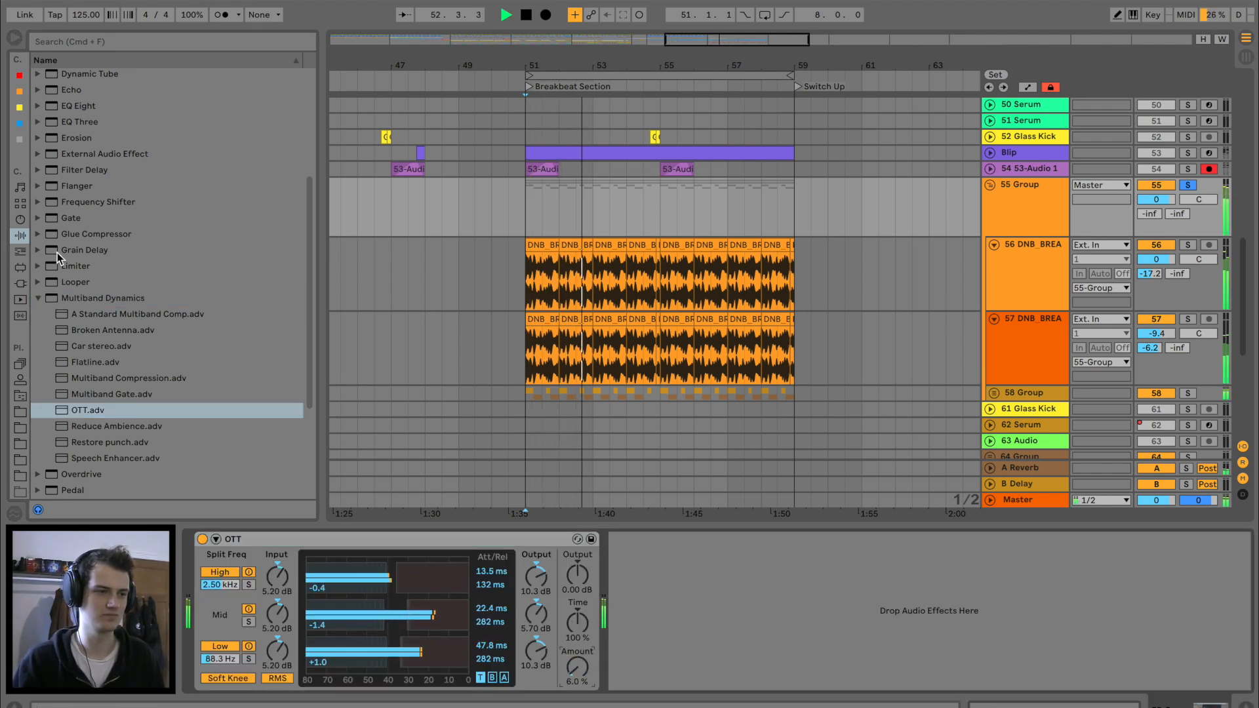
Add the Bass - Punch Glue Compressor after OTT with Threshold -16.5 dB and Makeup 5.08 dB, and play the full mix from before bar 51
left_click(37, 234)
left_click_drag(98, 282, 626, 640)
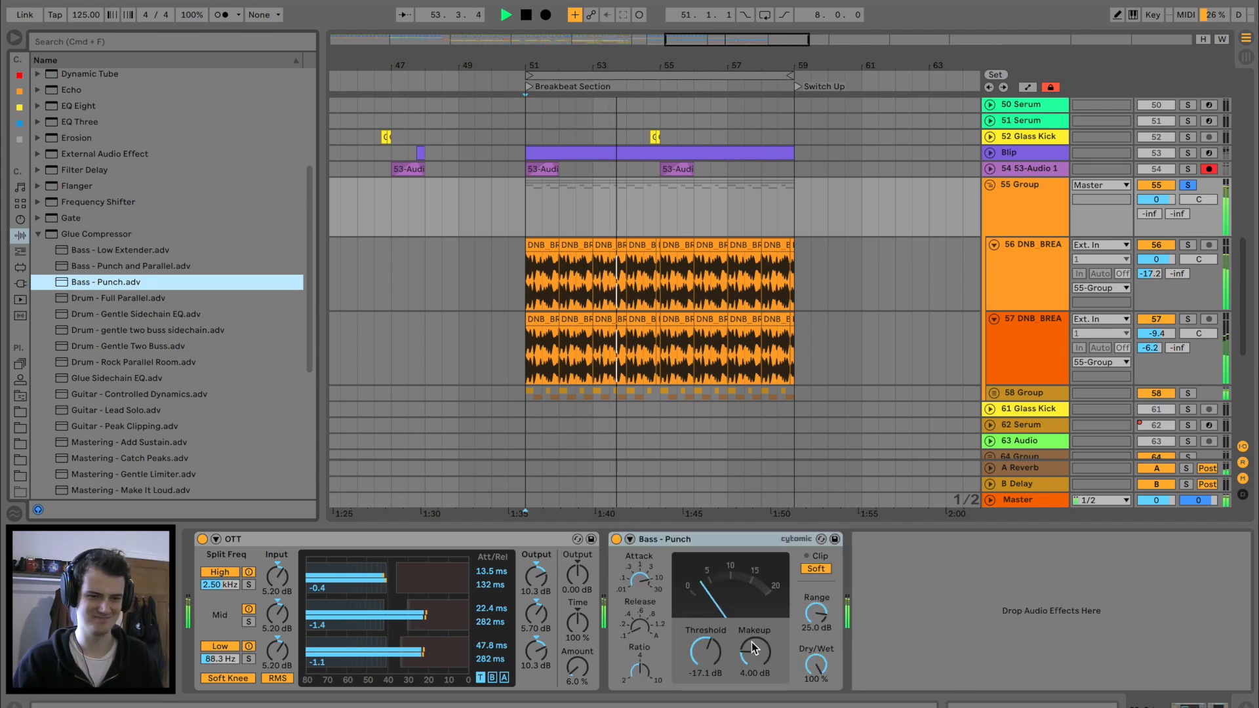
left_click_drag(705, 652, 755, 646)
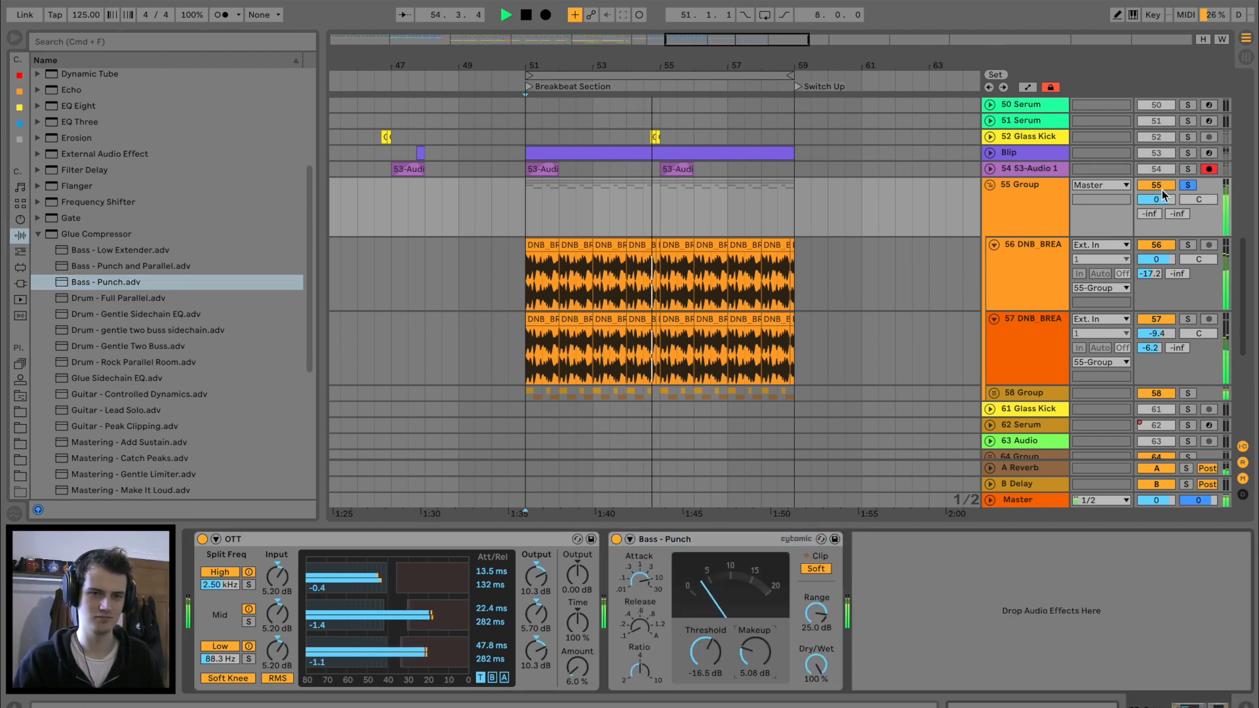
left_click(1188, 186)
left_click(506, 217)
key("space")
Add an EQ Eight after the Glue Compressor on the break group and switch it to M/S mode
left_click(39, 235)
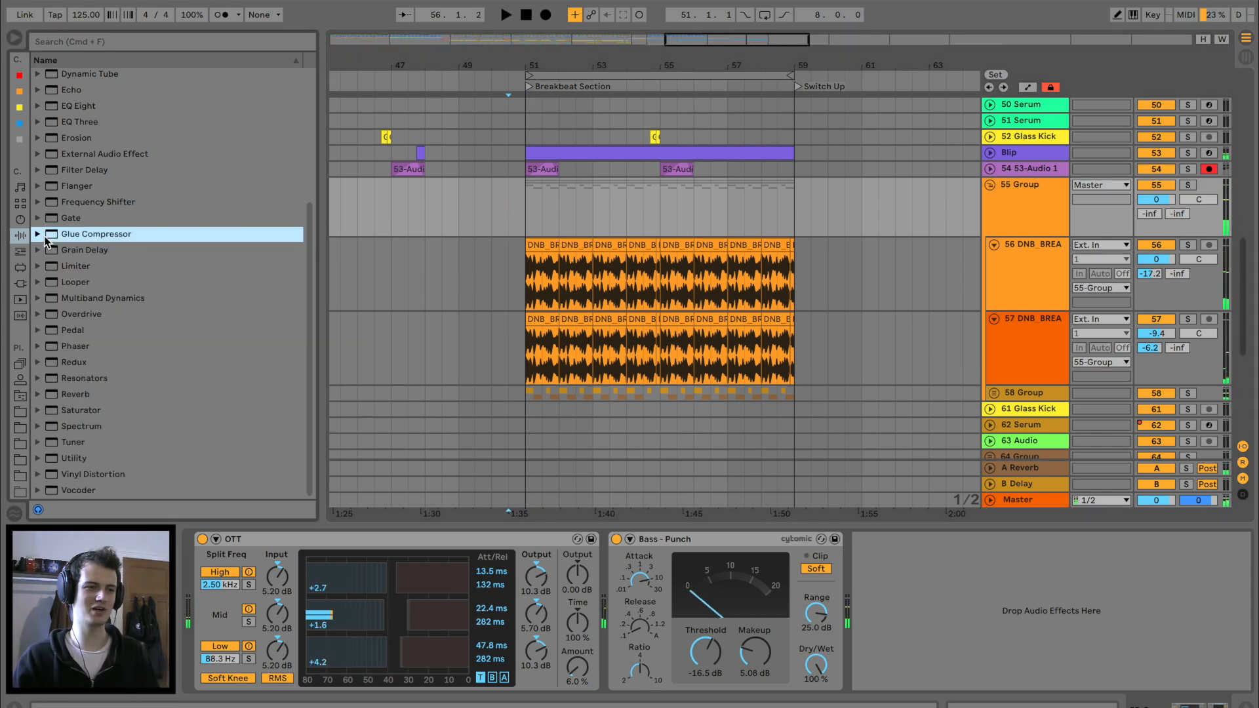
scroll(73, 151, "up", 6)
left_click_drag(82, 299, 912, 575)
left_click_drag(926, 623, 925, 629)
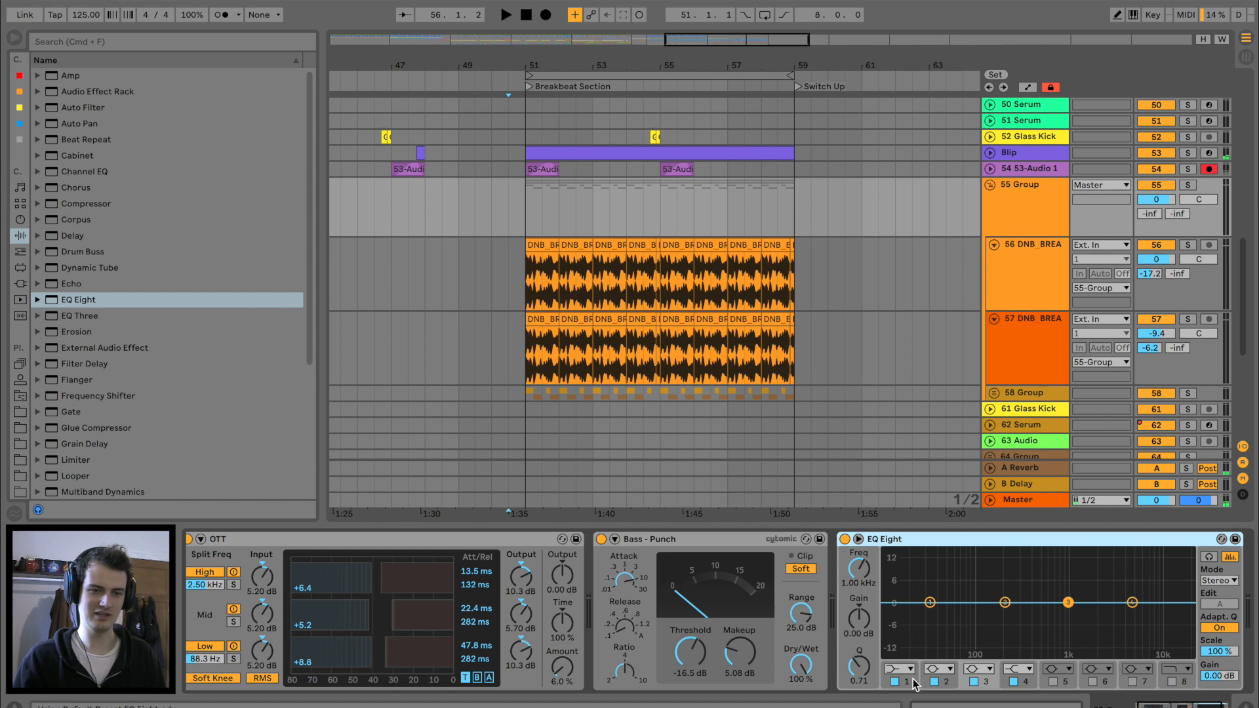
left_click(1219, 581)
left_click(1219, 618)
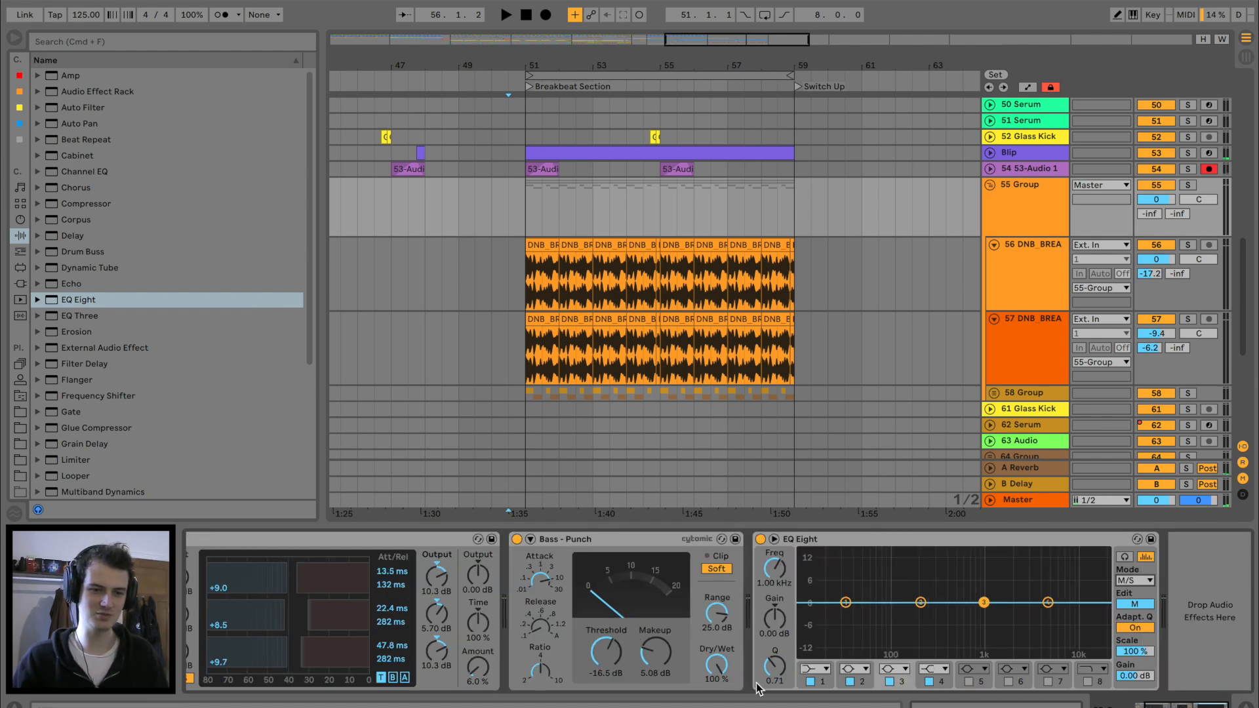
On the EQ Eight's side channel, add a low cut, a -1.86 dB band at 527 Hz and a 1.36 dB boost at 9.58 kHz
left_click(1132, 605)
left_click(810, 682)
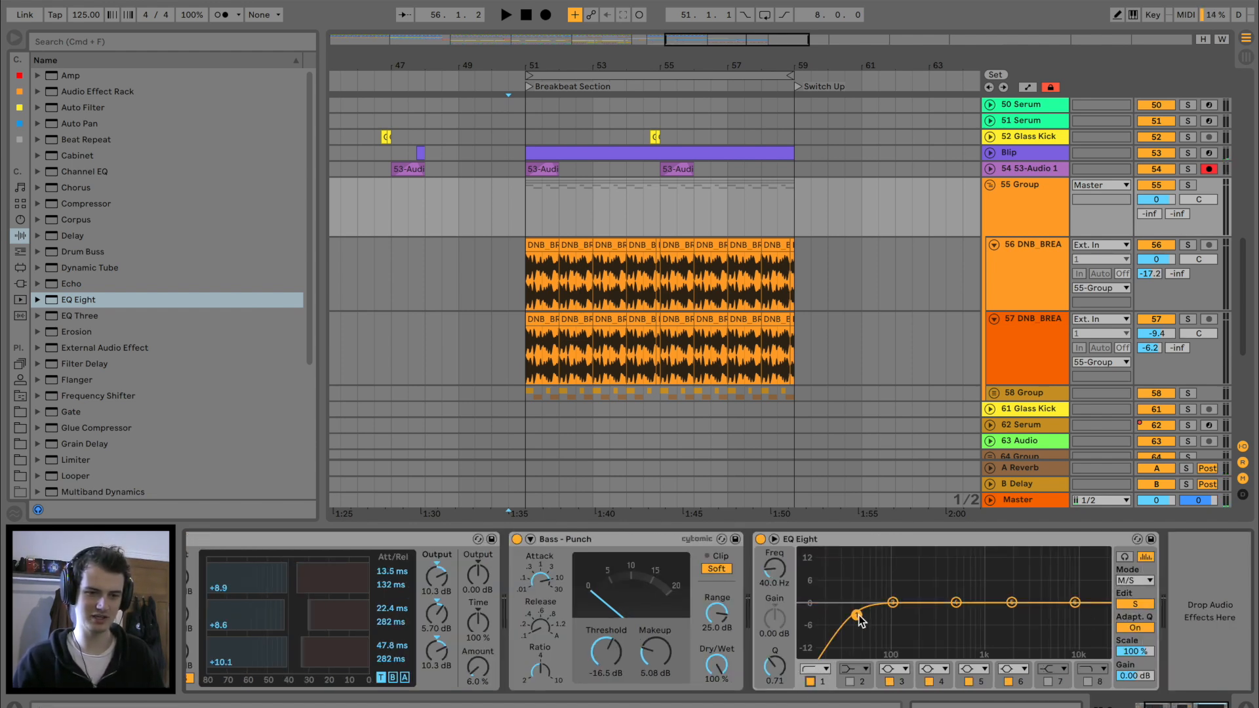
key("space")
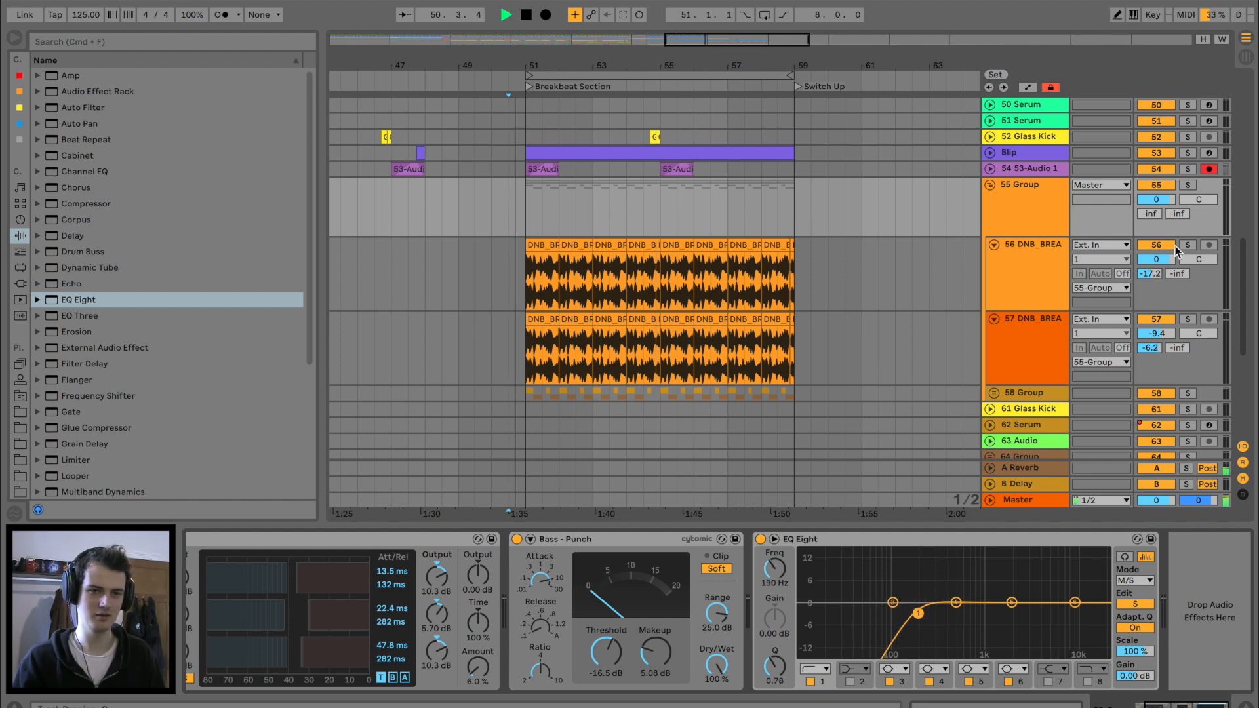
left_click(1189, 186)
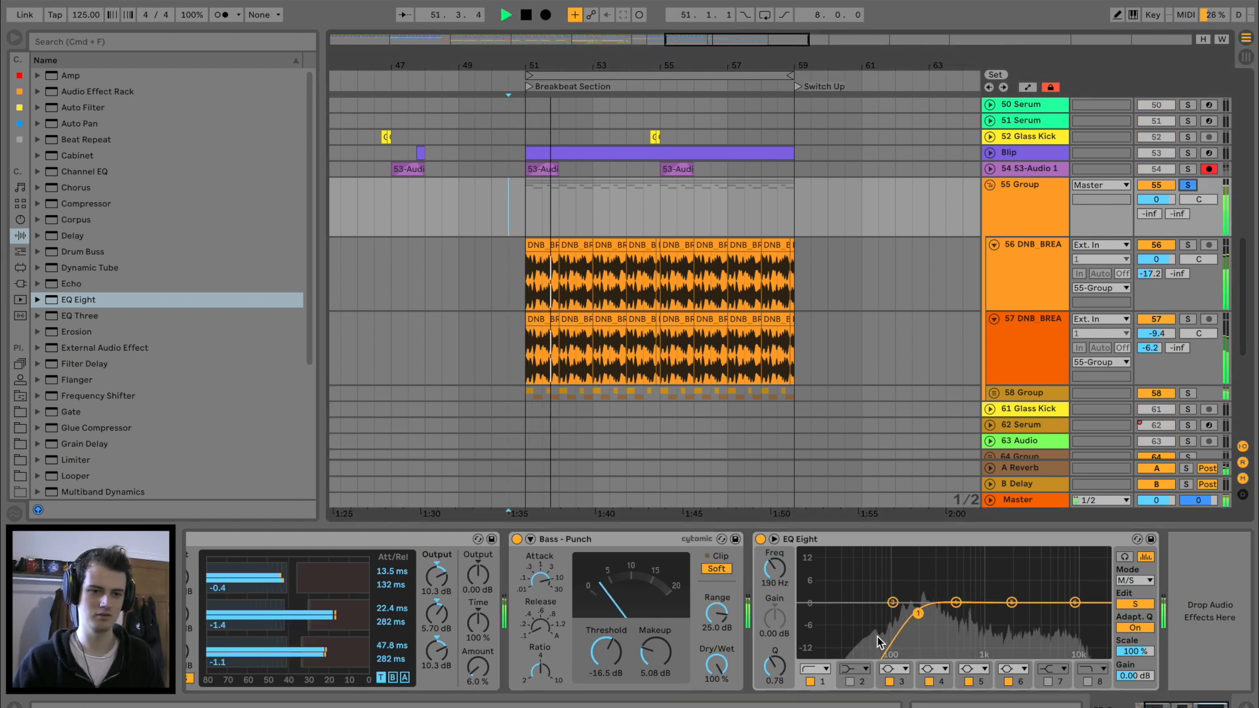
left_click_drag(918, 614, 959, 610)
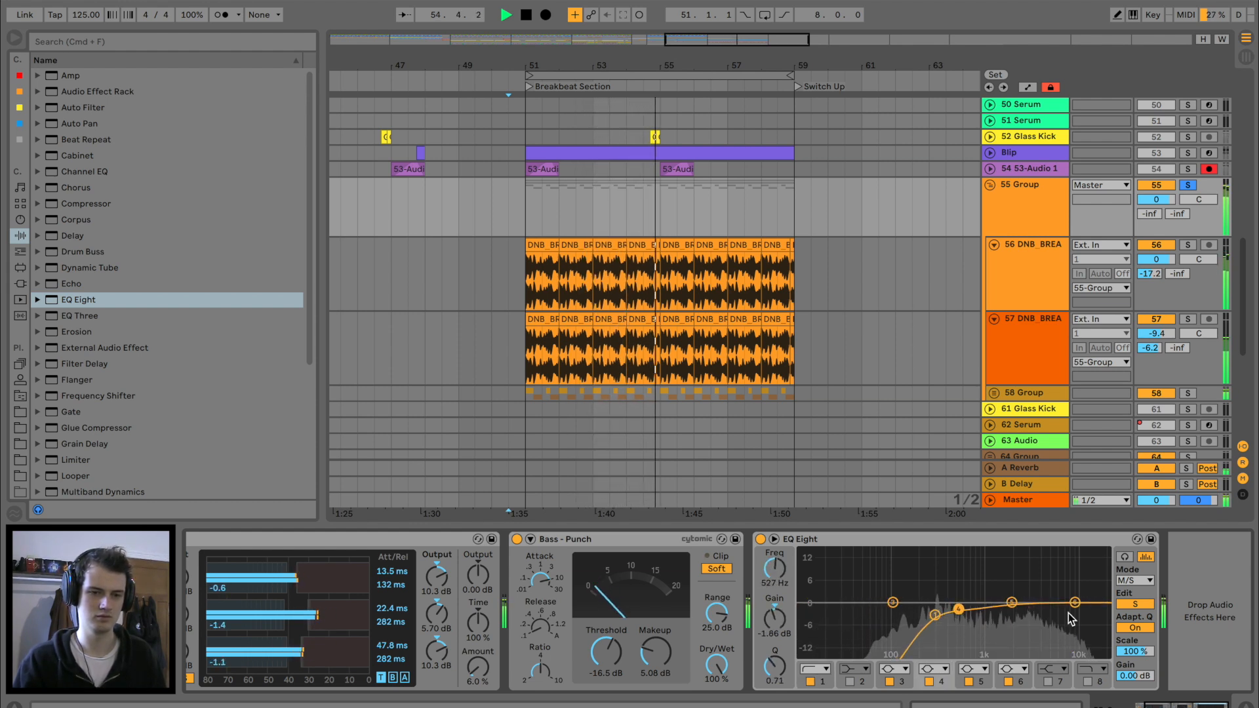
left_click_drag(1075, 603, 1074, 599)
Move the EQ Eight before the Bass - Punch compressor and add a Limiter with a 0.01 ms release at the end of the chain
left_click_drag(866, 540, 485, 549)
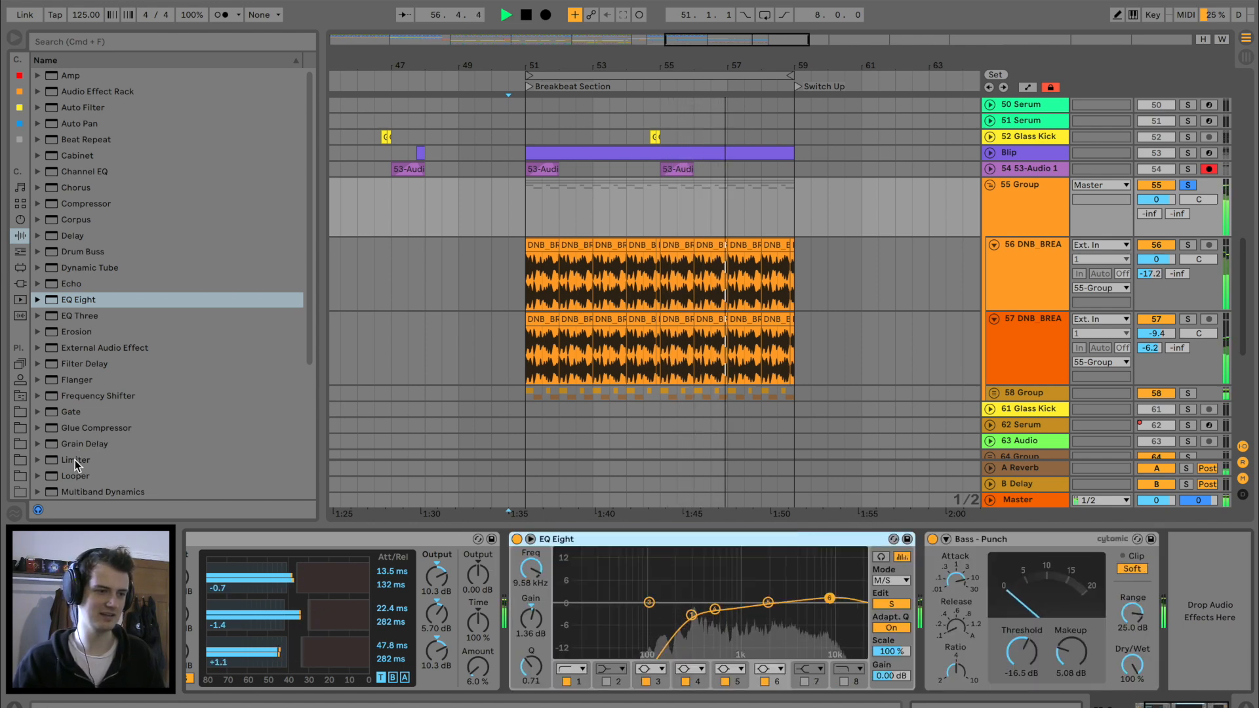
double_click(75, 459)
left_click(1191, 677)
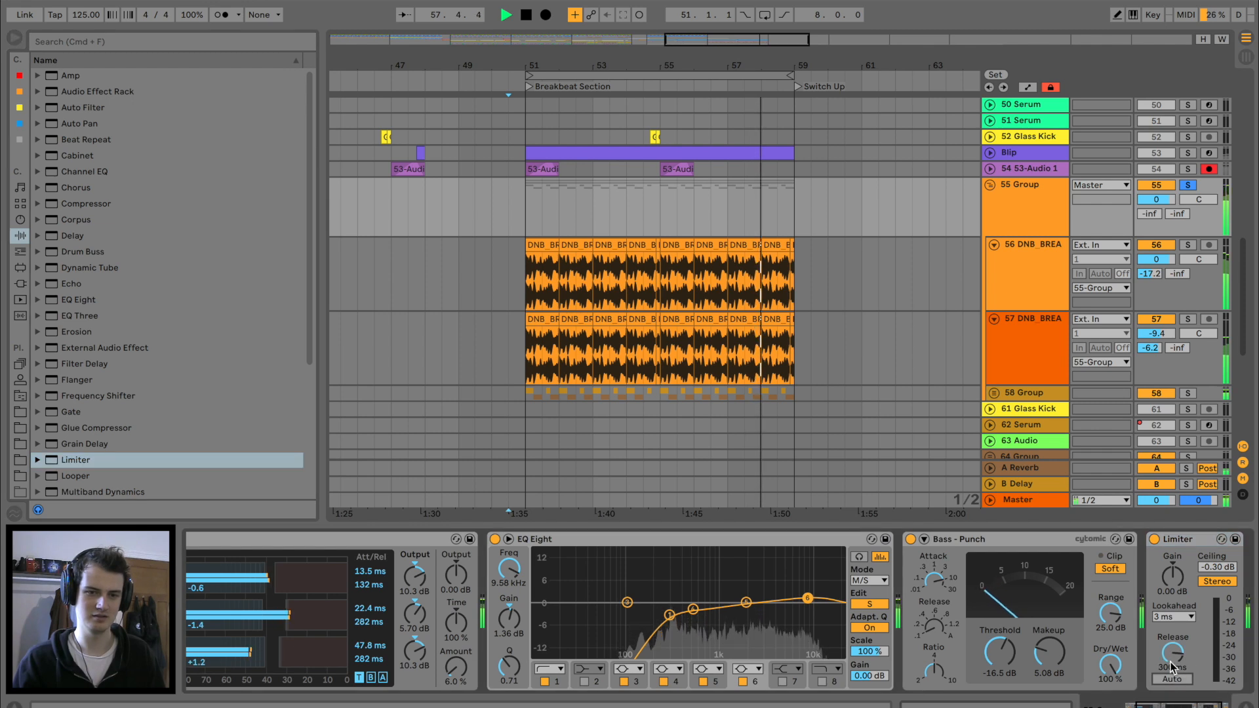
Unsolo the break group and play the full mix from about a bar before the Breakbeat Section
left_click(1180, 184)
key("space")
left_click(468, 227)
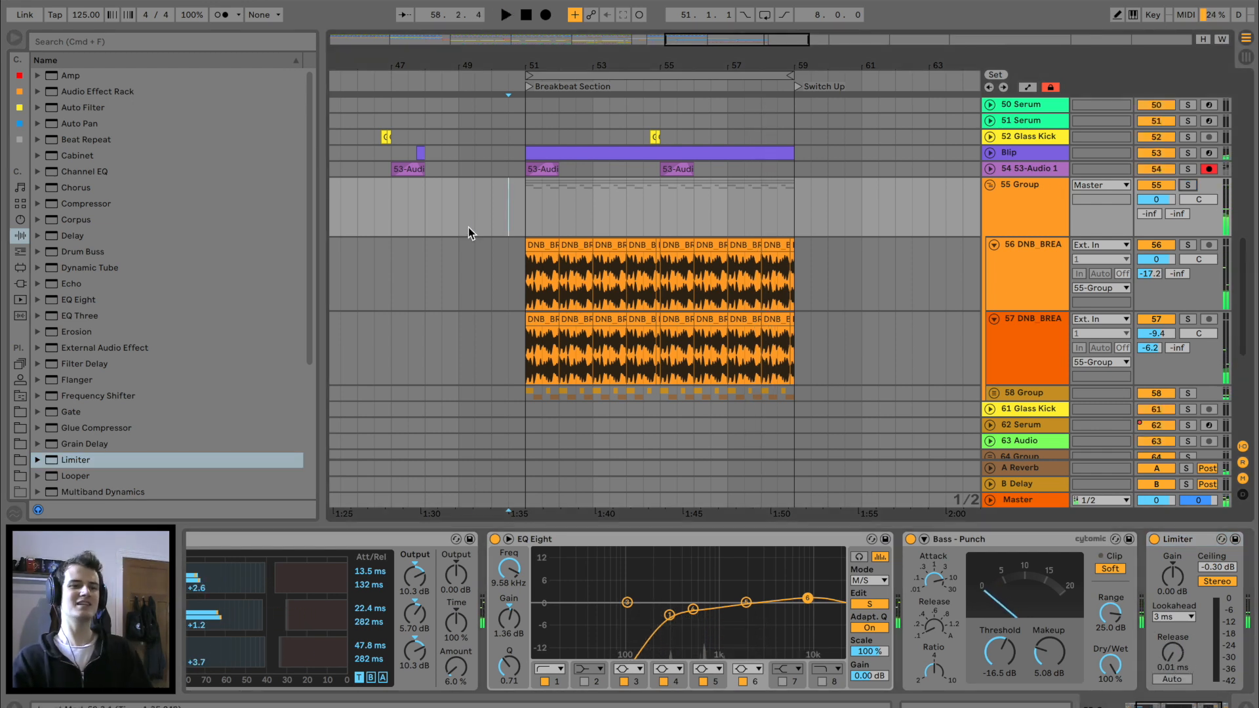
key("space")
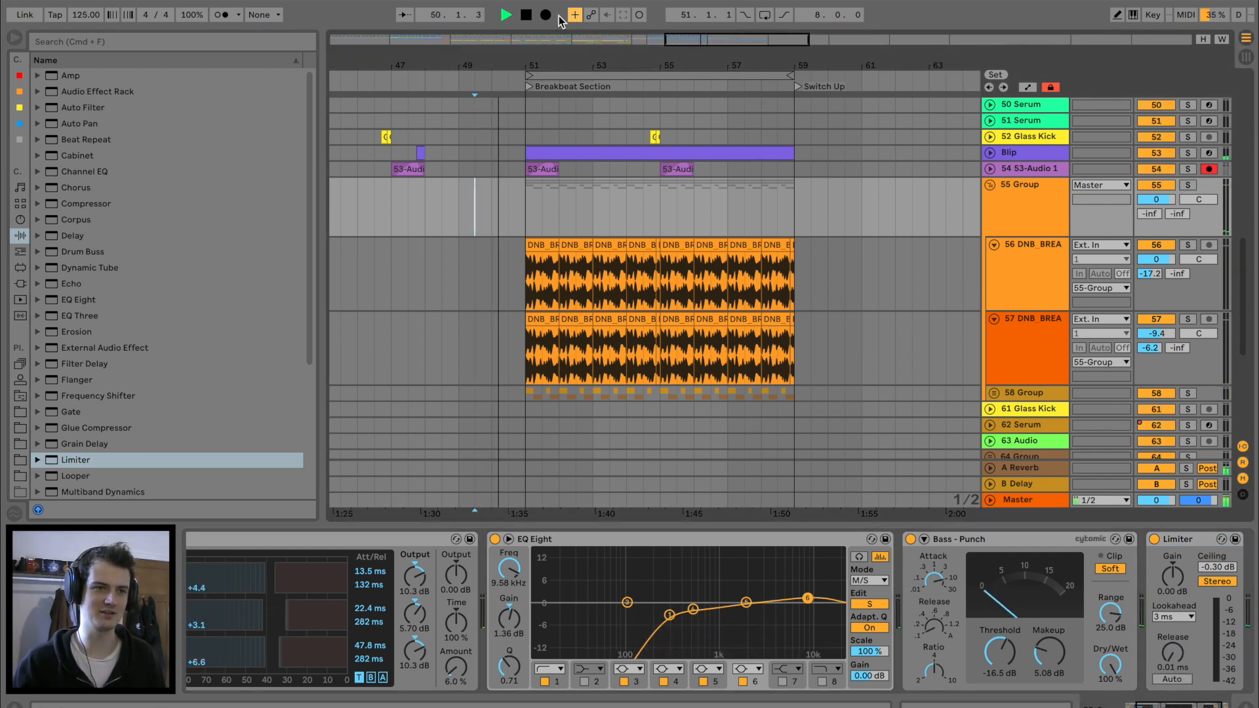
Add an EQ Eight after LittleAlterBoy on the copied break track, boosting 2.85 dB at 1.07 kHz and slightly raising the highs
scroll(676, 296, "down", 5)
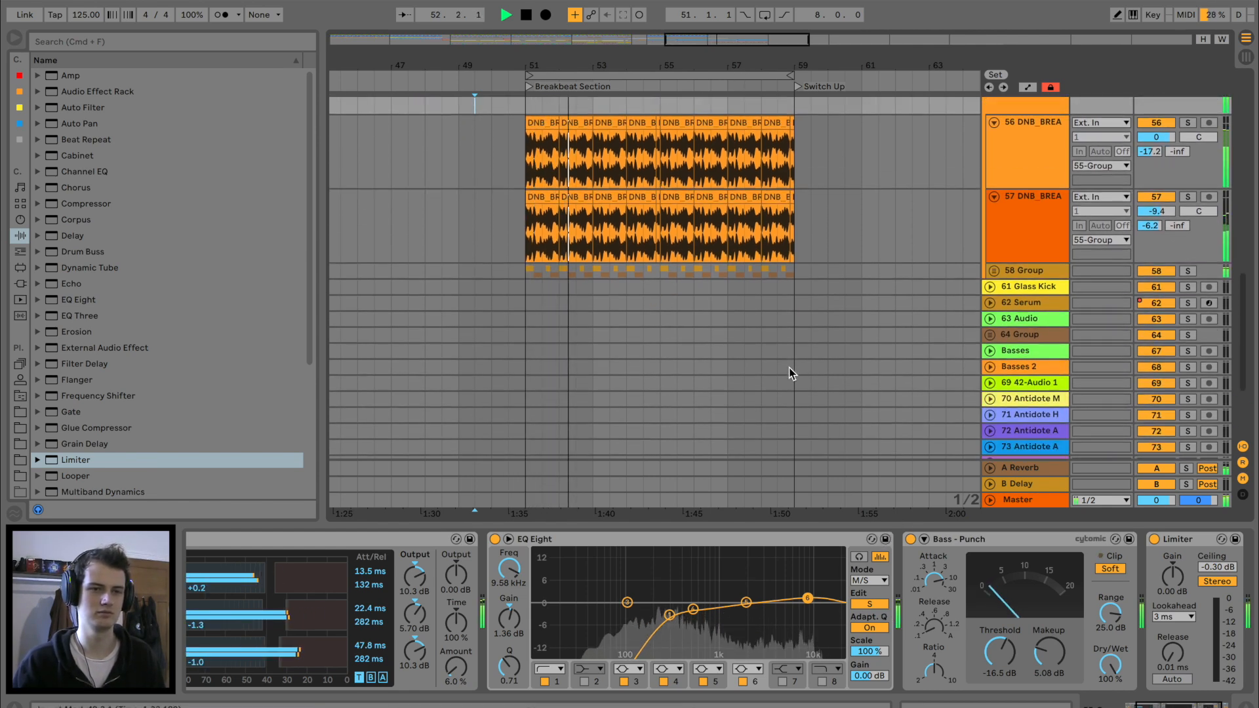
left_click(1028, 213)
left_click(77, 301)
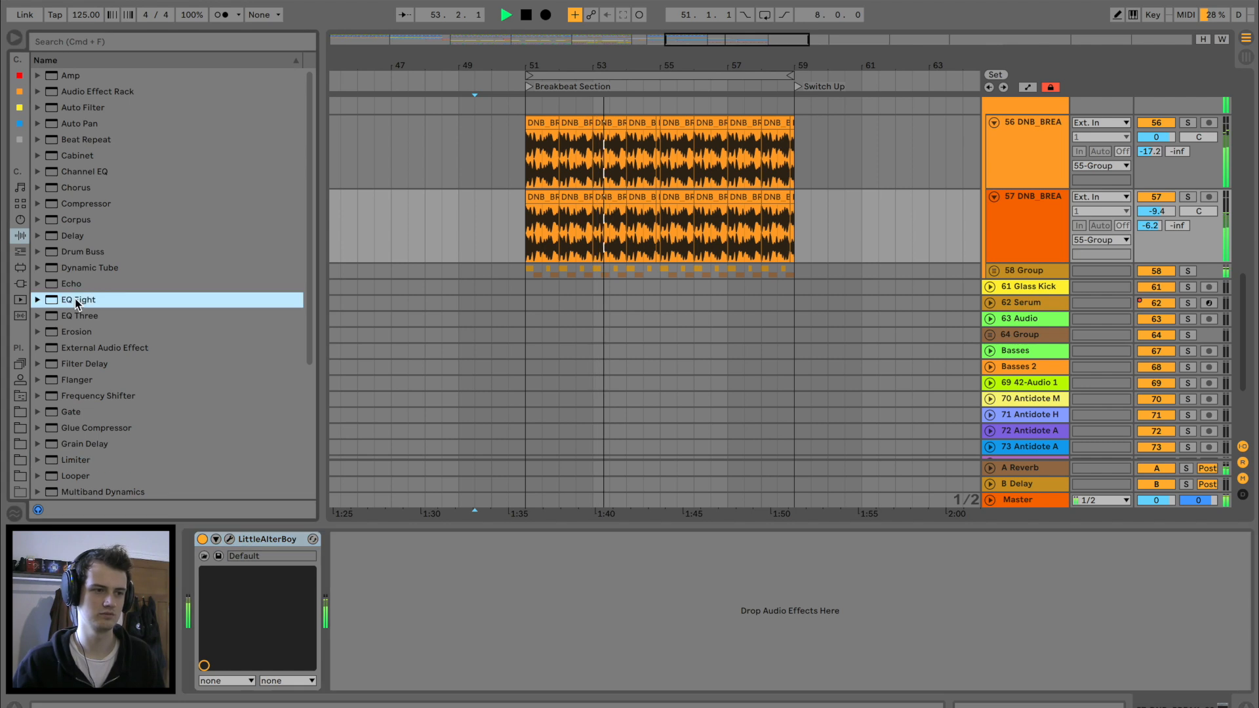
mouse_move(563, 603)
left_mouse_down()
mouse_move(597, 559)
mouse_move(555, 584)
left_mouse_up()
mouse_move(626, 602)
left_mouse_down()
mouse_move(645, 575)
mouse_move(640, 596)
left_mouse_up()
left_click_drag(555, 585, 578, 560)
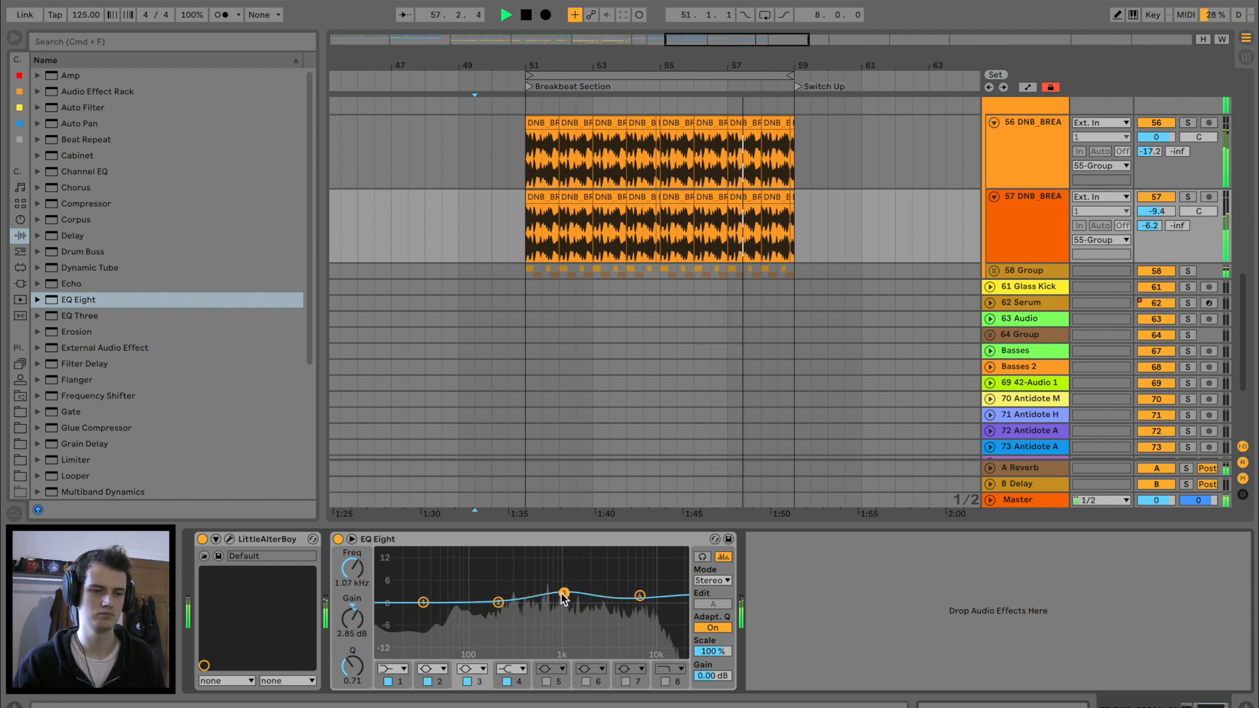
Duplicate the Blip, audio effect and break clips of bars 51 to 59 into the Switch Up section
left_click_drag(793, 303, 527, 157)
key("space")
key("super+d")
Delete the Vox Loop clips on tracks 41 and 42 from the Breakbeat Section, bars 51 to 59
scroll(576, 333, "down", 8)
scroll(577, 331, "left", 1)
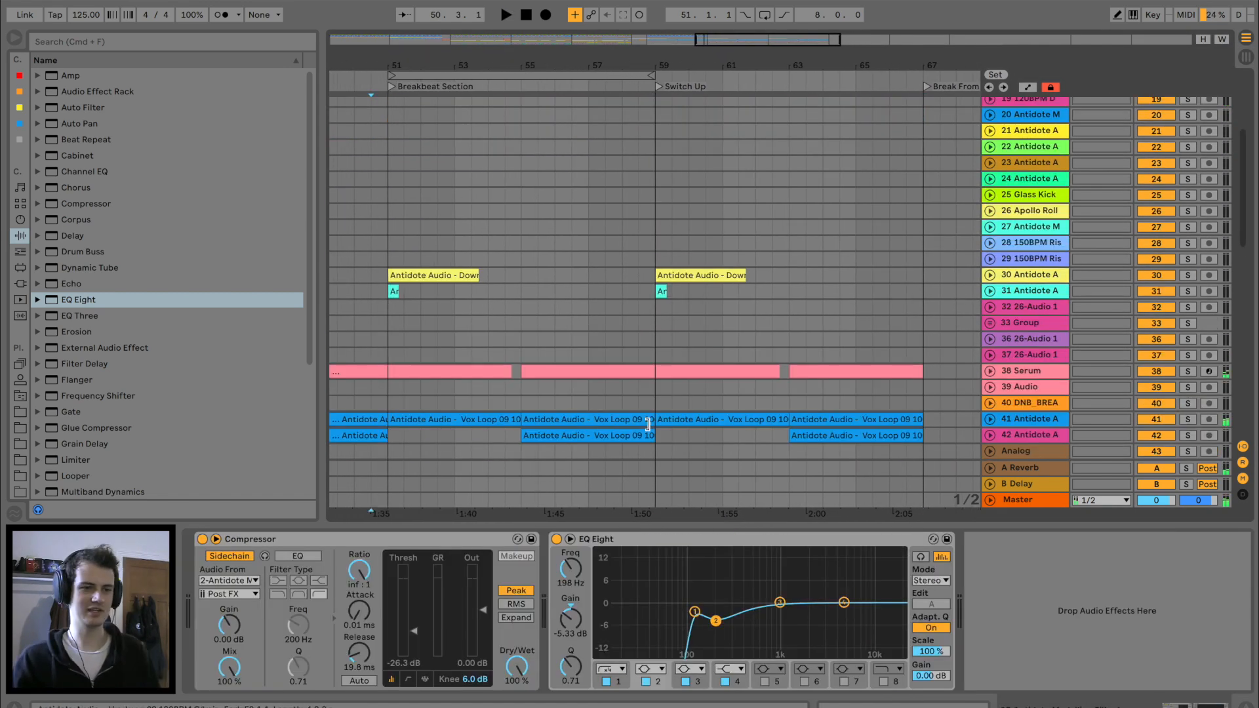
scroll(673, 459, "down", 3)
left_click_drag(712, 524, 699, 654)
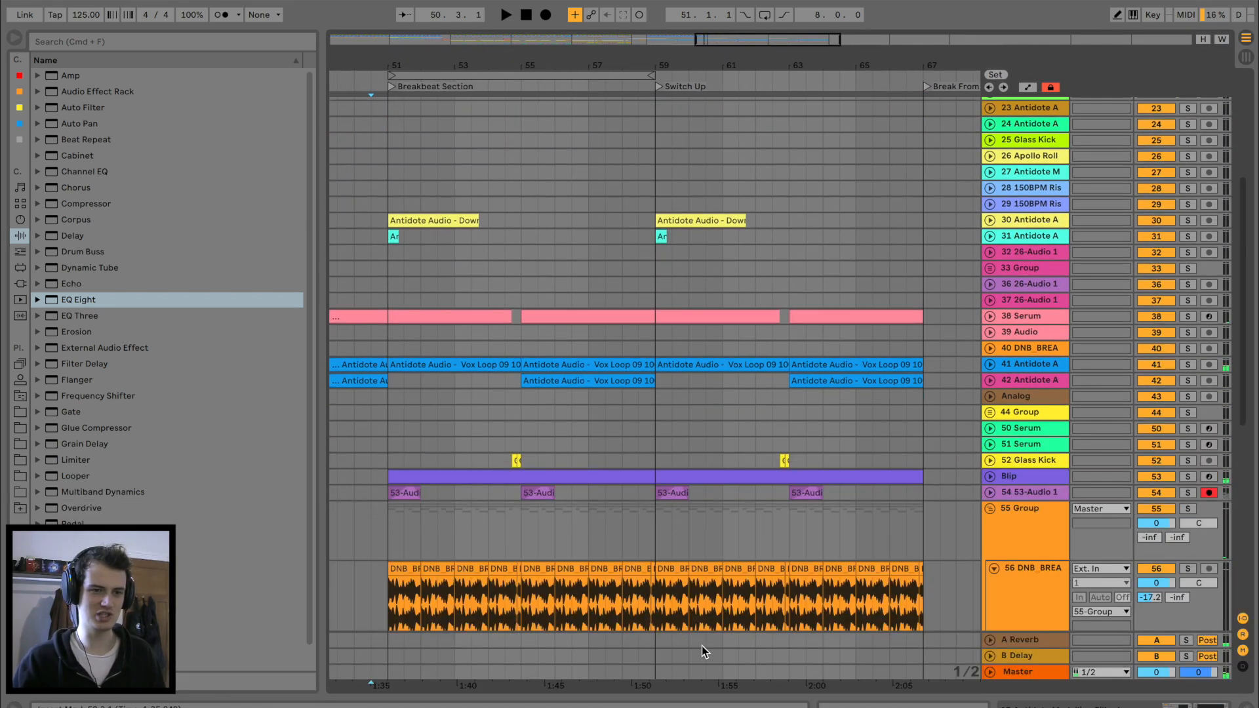
left_click(718, 361)
left_click(591, 361)
left_click(400, 413, "shift")
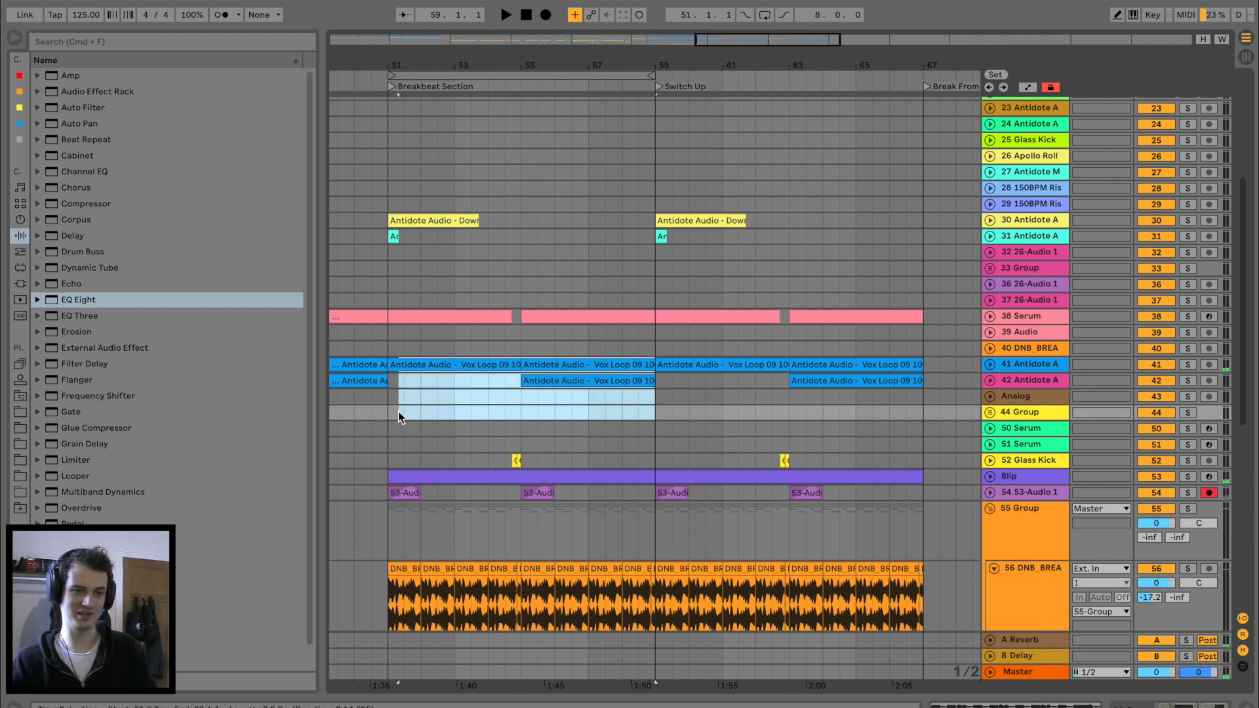
key("Delete")
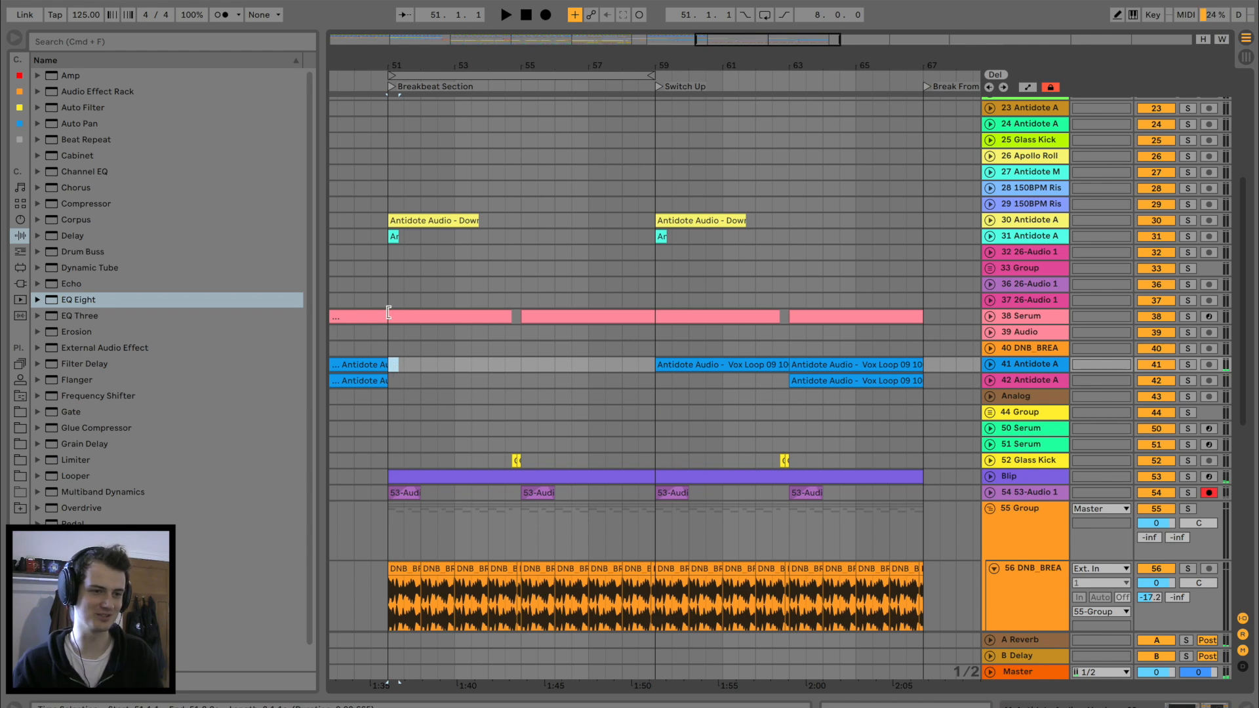
left_click(383, 284)
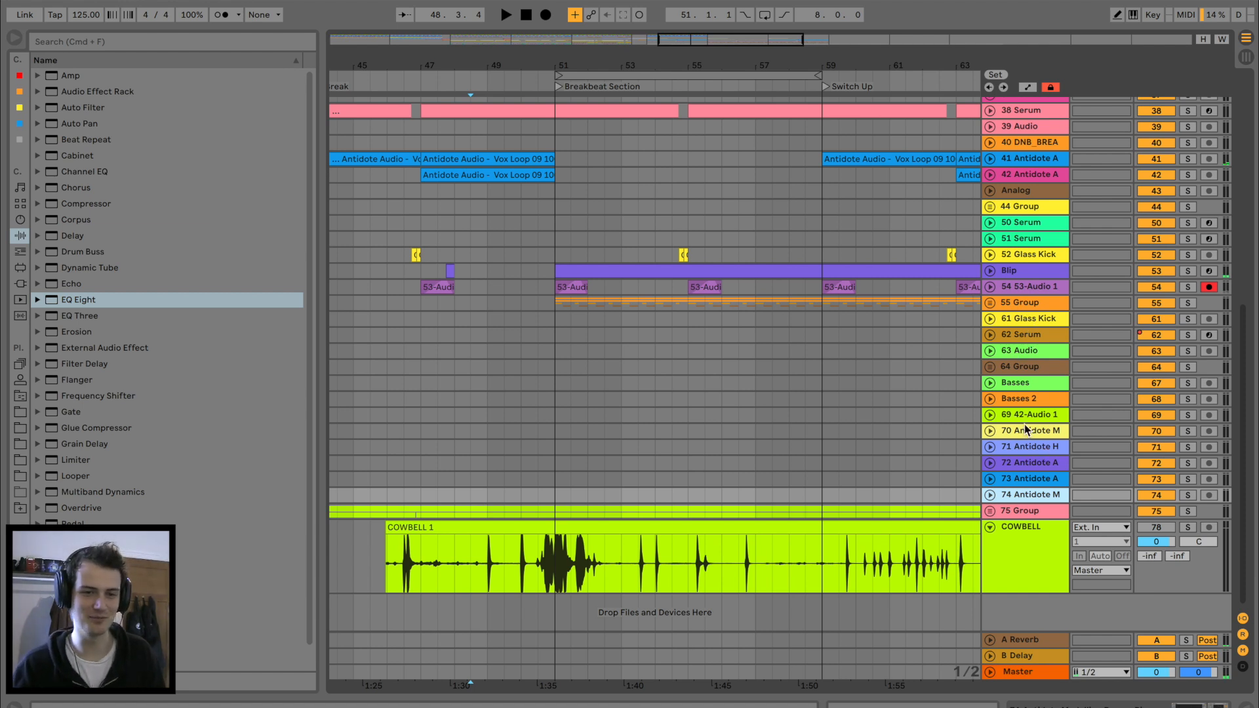
Insert a new audio track below 69 42-Audio 1, solo and arm it, and record a take of rhythmic hits from bar 51
left_click(1026, 417)
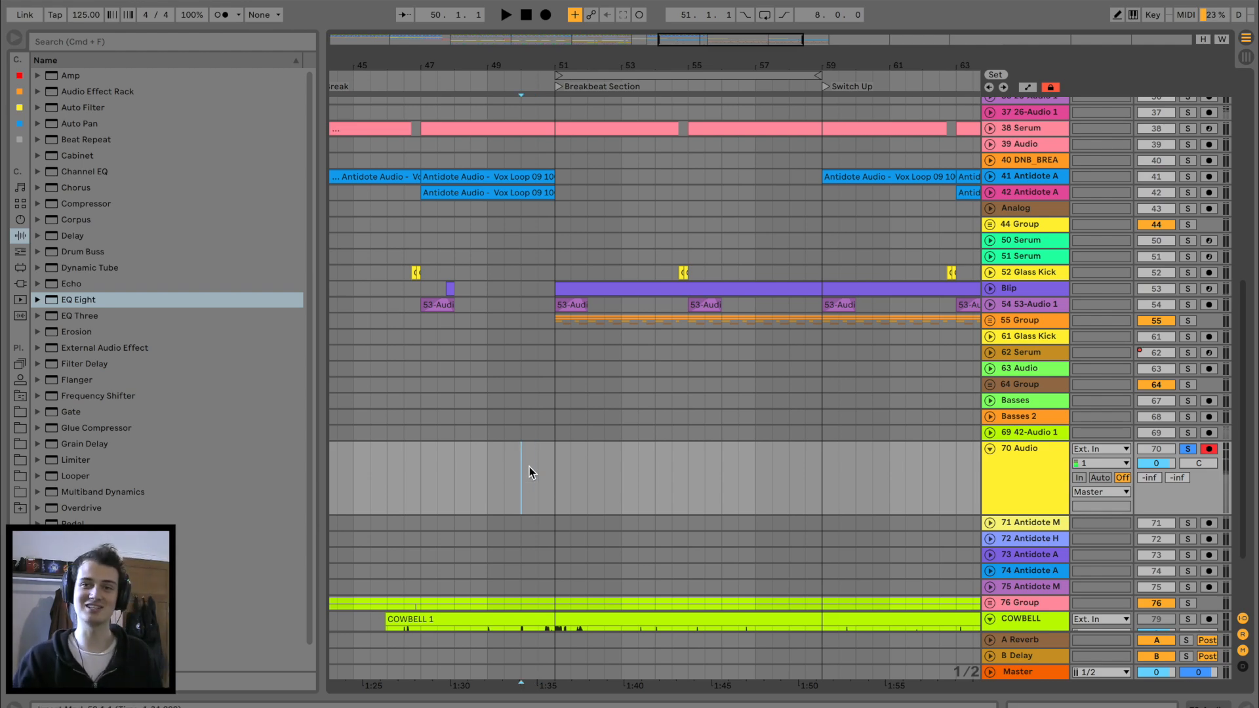
left_click(546, 14)
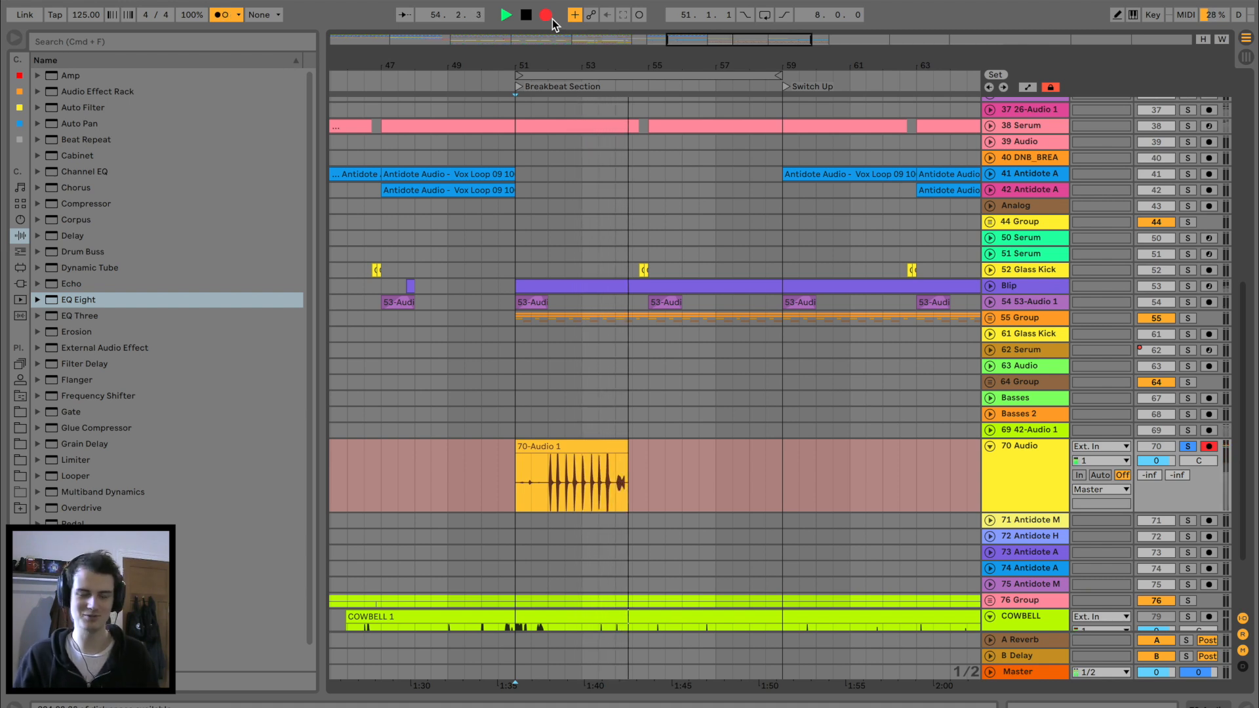
key("space")
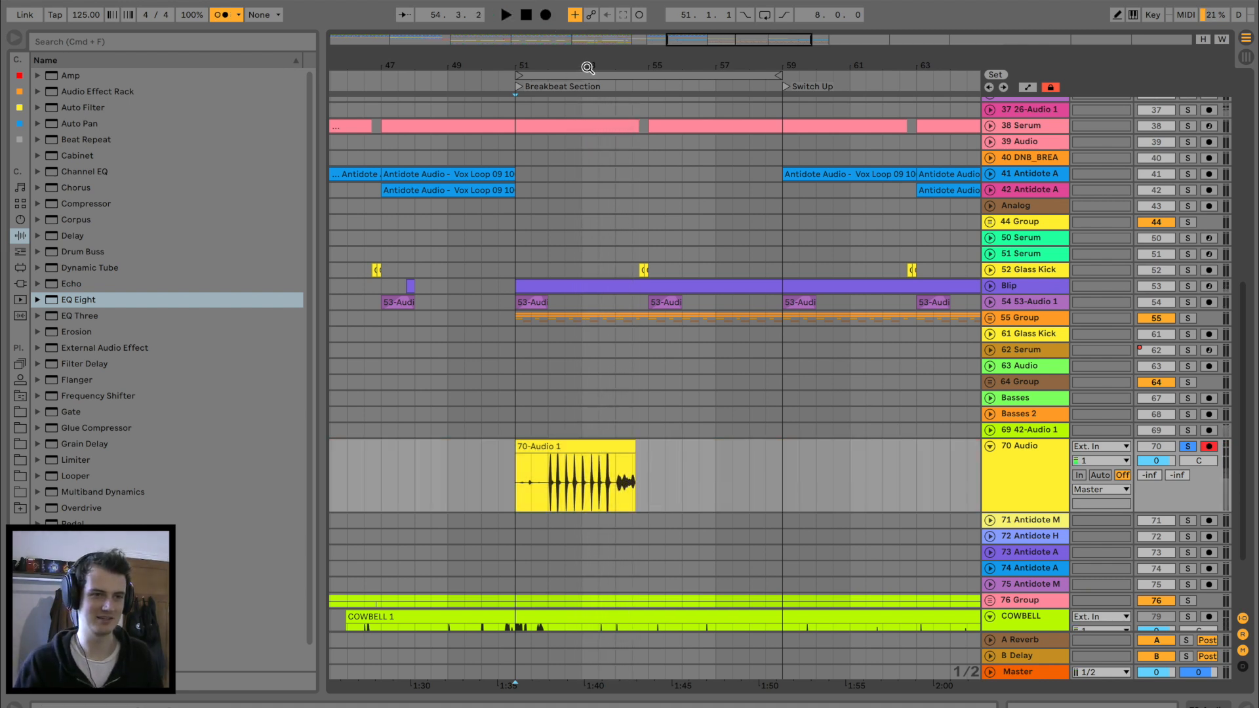
Split the 70-Audio 2 recording around its individual hits and shift the pieces into time with the grid
left_click_drag(586, 66, 586, 132)
scroll(670, 480, "left", 1)
left_click_drag(497, 65, 497, 112)
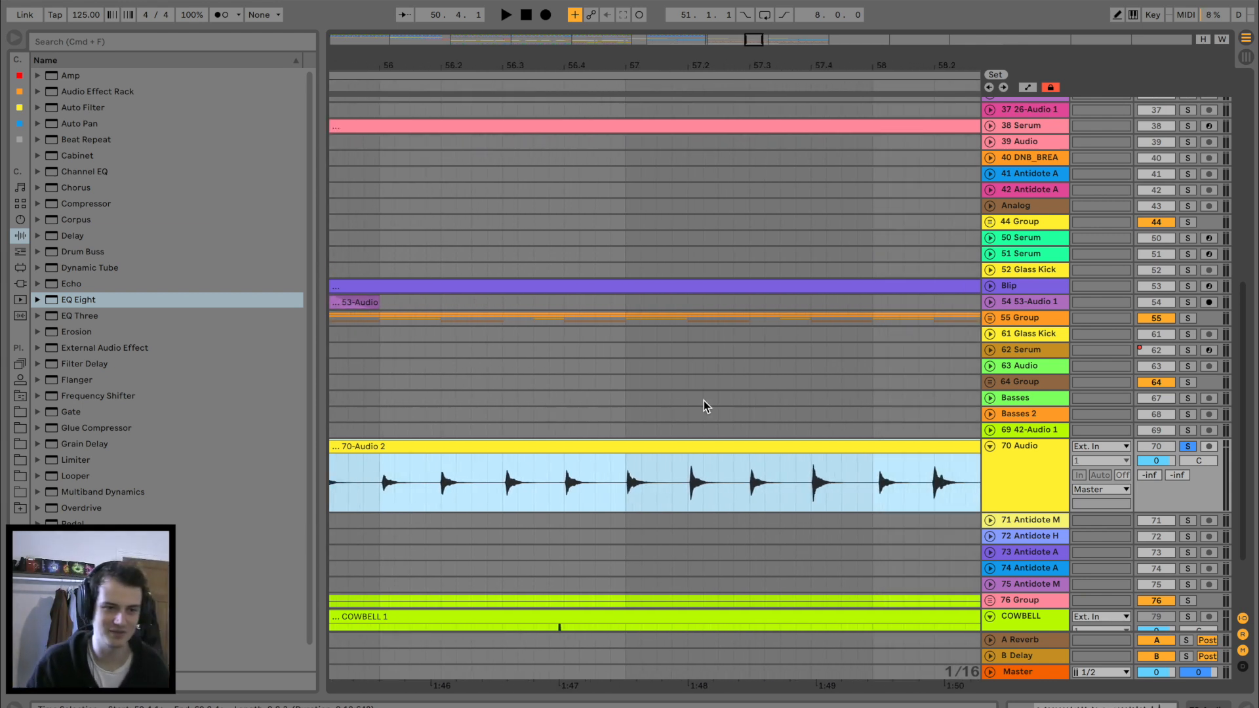
key("space")
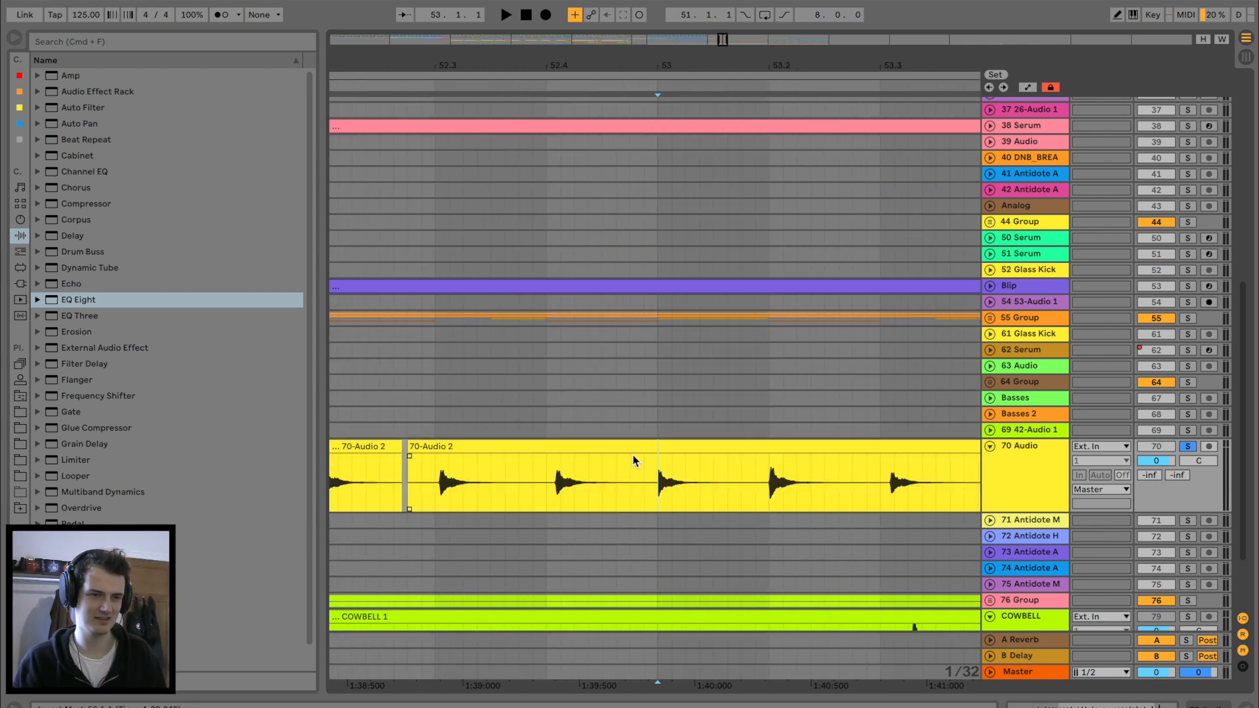
key("super+e")
left_click(648, 494)
key("super+e")
left_click_drag(632, 448, 623, 449)
left_click(494, 447)
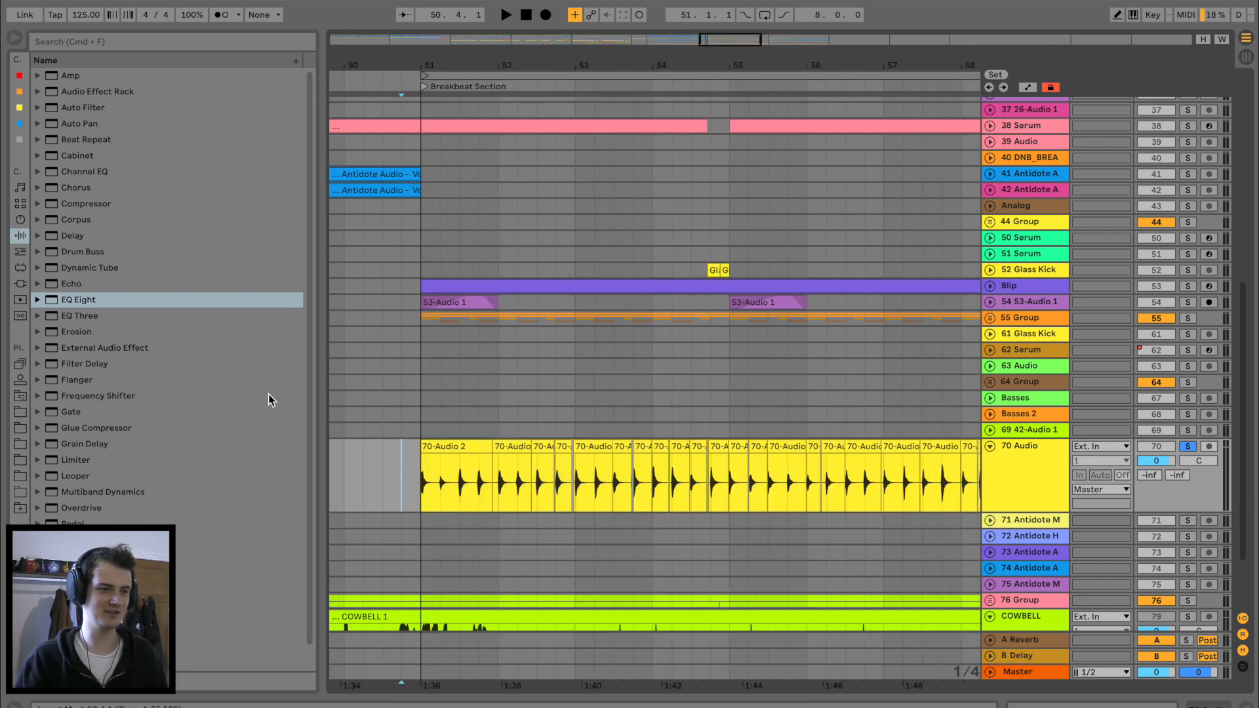
Process track 70 with a Gate at -36.6 dB threshold, the Bass - Punch compressor with 8.73 dB makeup and an EQ Eight low cut at 211 Hz
key("space")
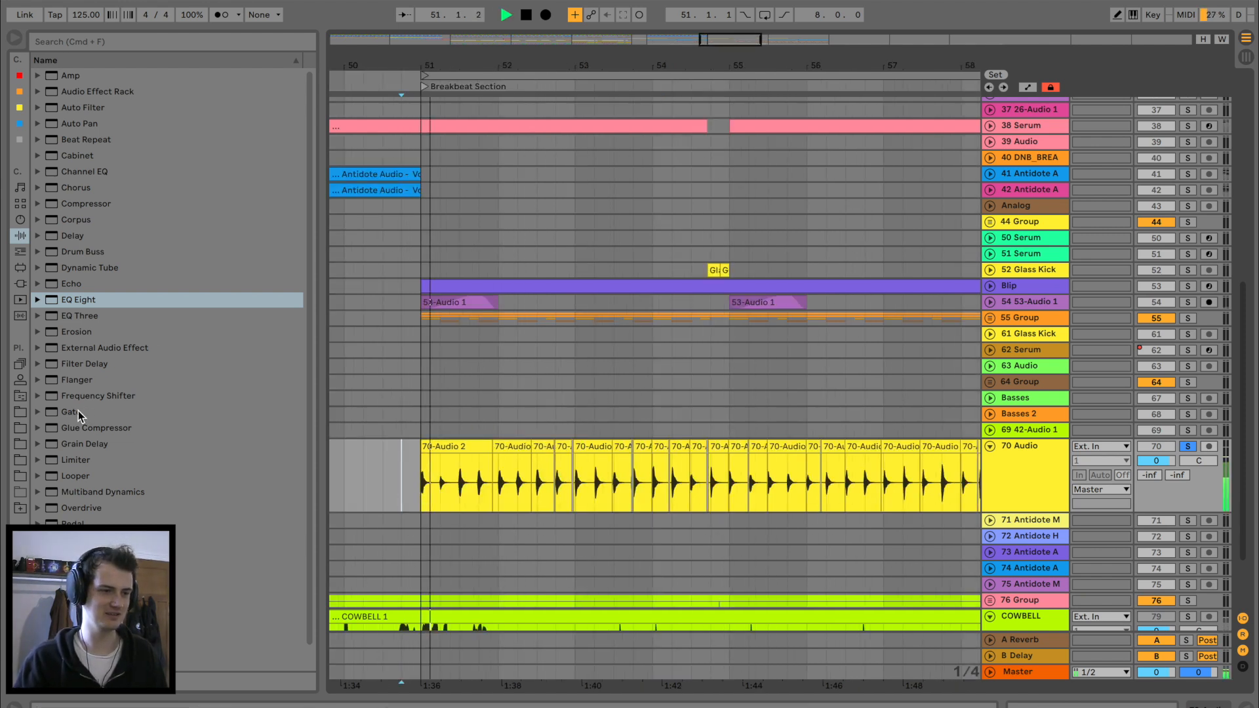
left_click(80, 410)
left_click_drag(473, 435, 473, 439)
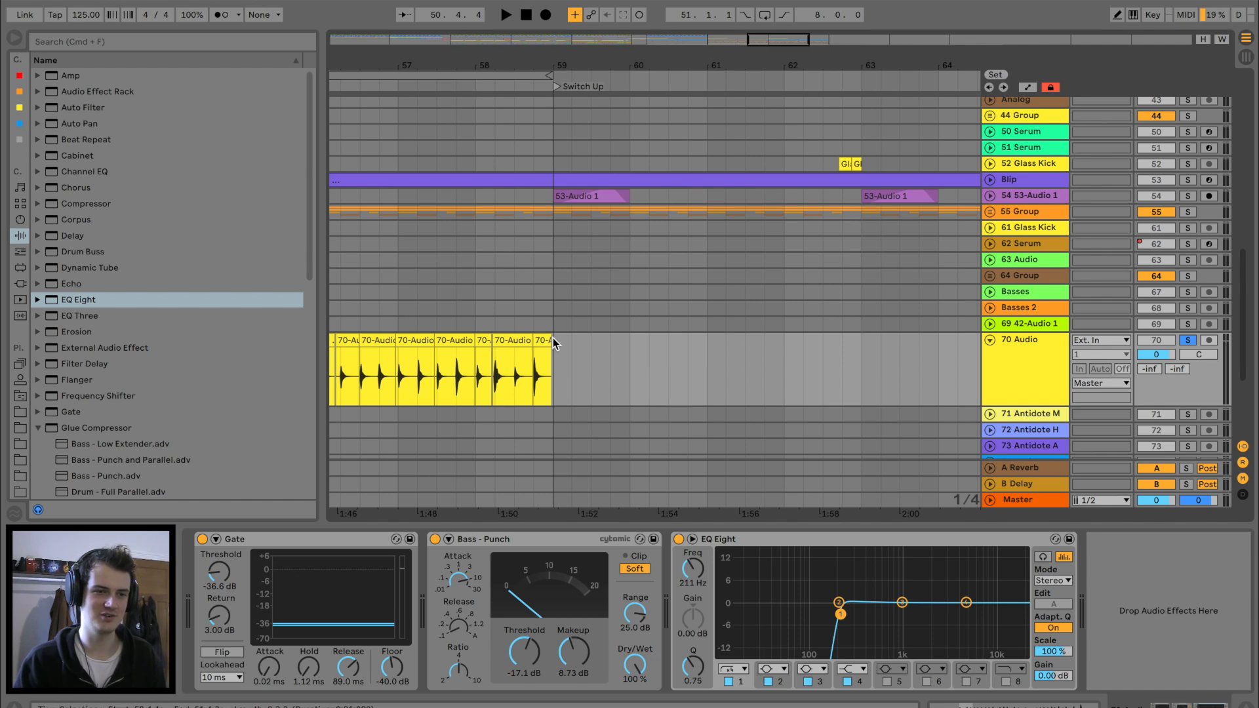
Select all the 70-Audio 2 clips in the Breakbeat Section and tune them to -1 st transpose and -14 ct detune
left_click(552, 337, "shift")
scroll(541, 338, "left", 8)
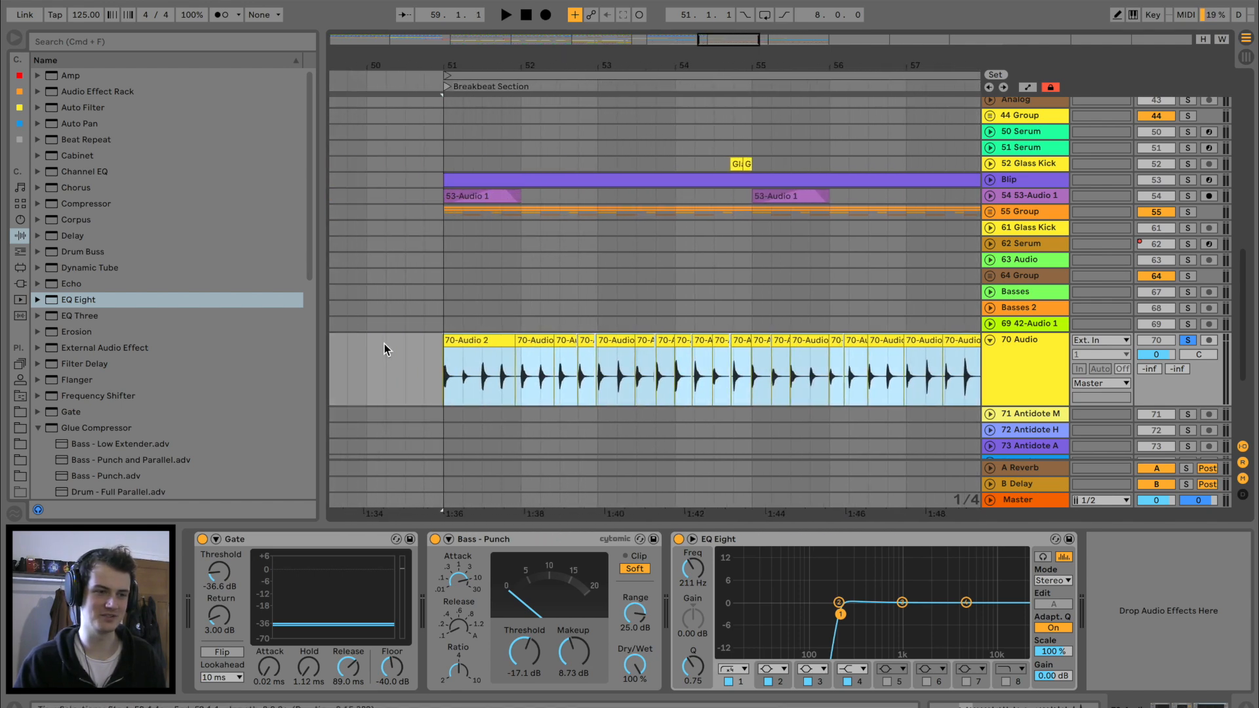
left_click(472, 337)
scroll(591, 342, "right", 6)
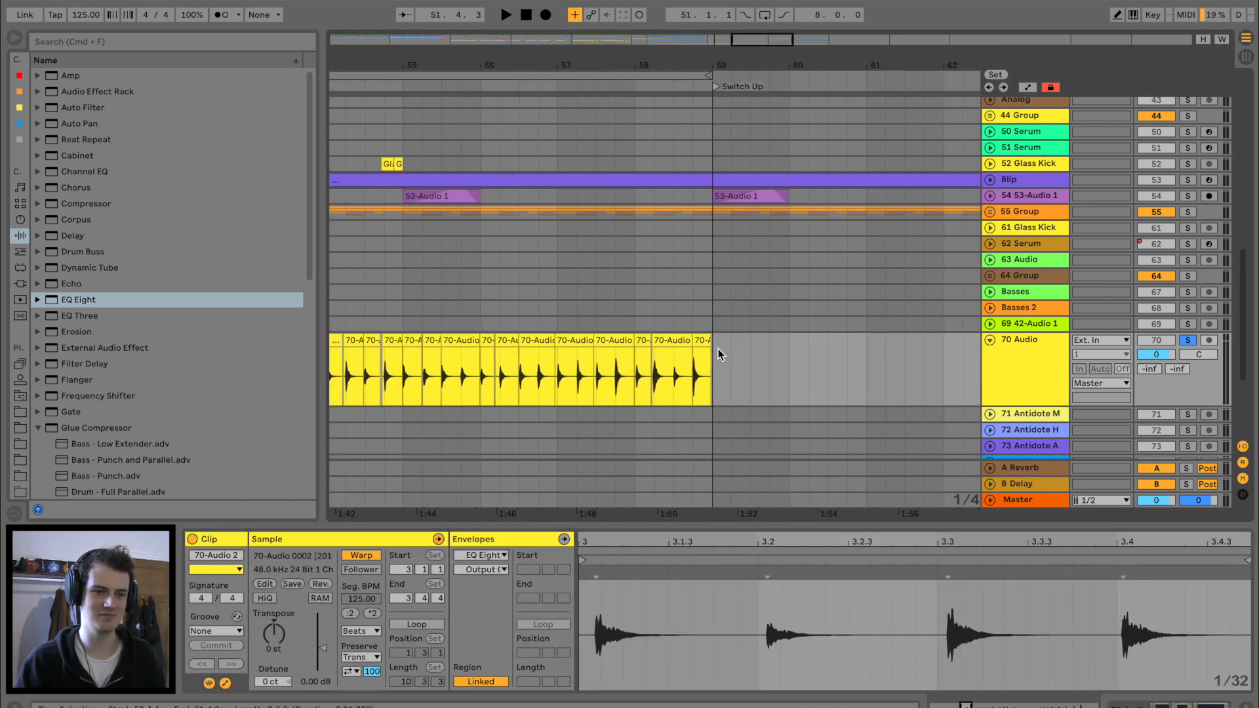
left_click(719, 349, "shift")
left_click(280, 639)
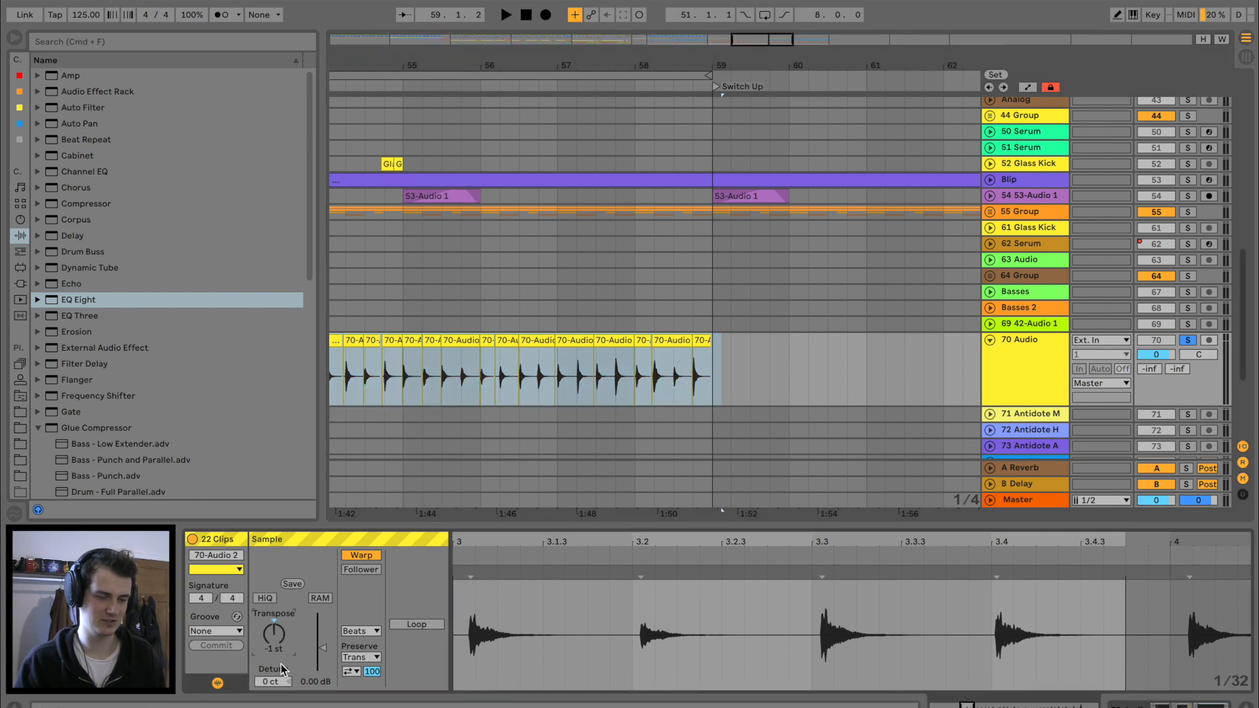
left_click_drag(276, 682, 277, 688)
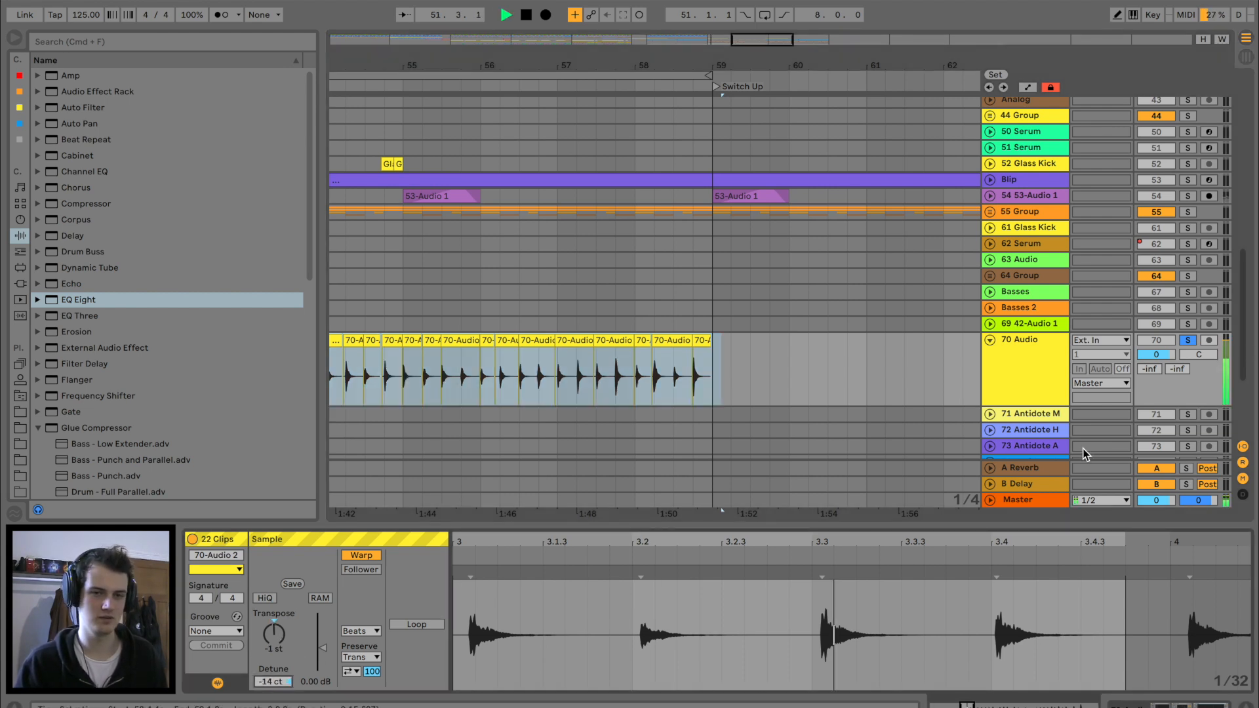
Take track 70 out of solo and lower its volume to -5.8 dB
left_click(1185, 341)
left_click(1185, 341)
left_click_drag(709, 64, 706, 33)
left_click(376, 367)
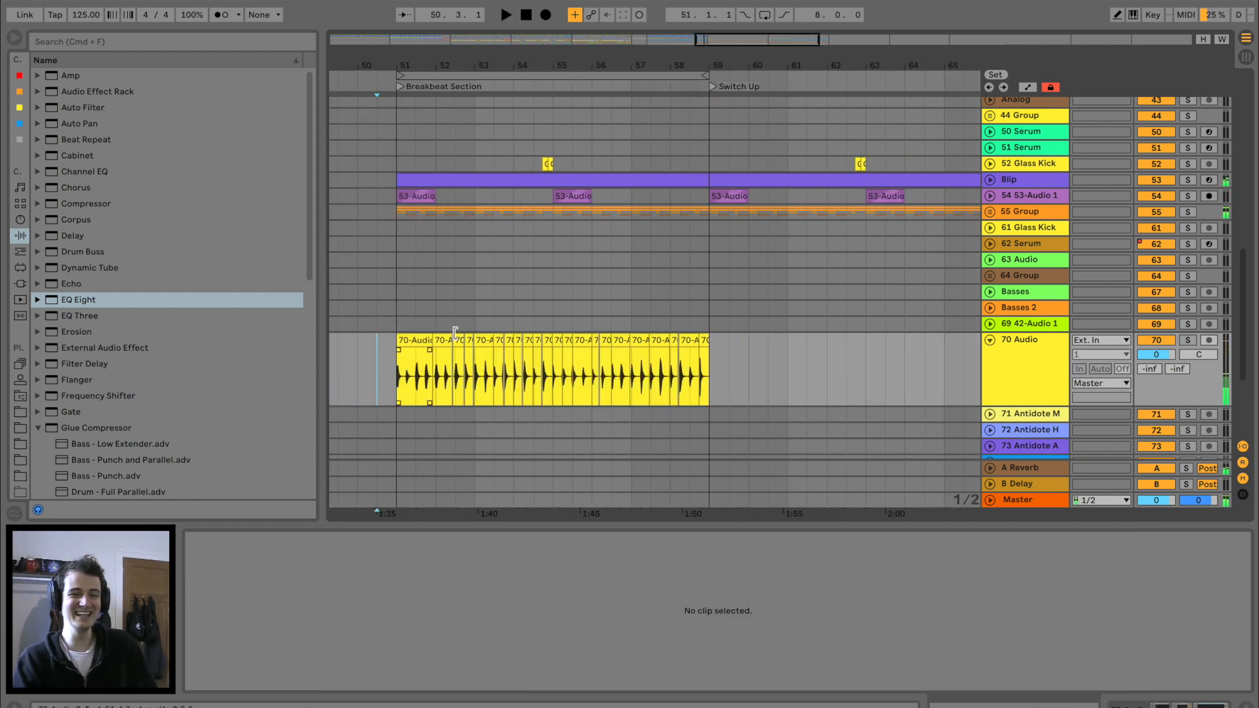
left_click_drag(1159, 355, 1160, 370)
Split the opening 70-Audio 2 clip just before its hit near 51.4 and nudge the piece into time
left_click_drag(381, 65, 381, 105)
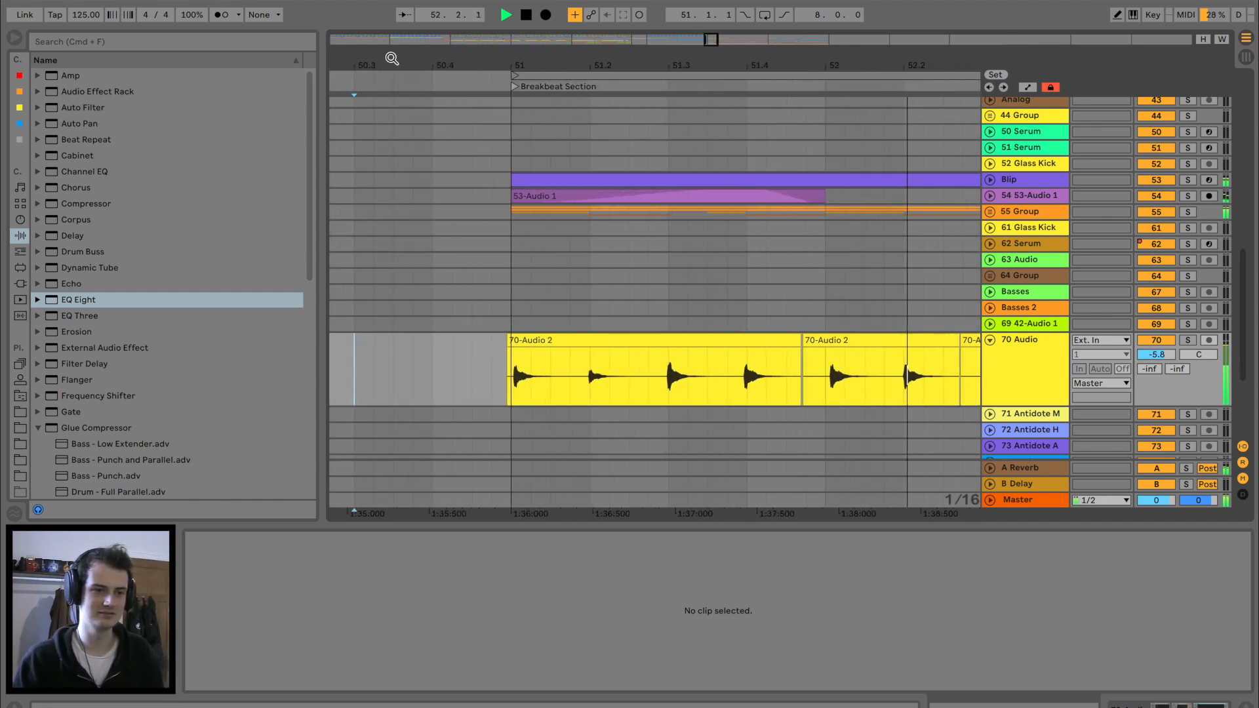
left_click_drag(596, 65, 595, 82)
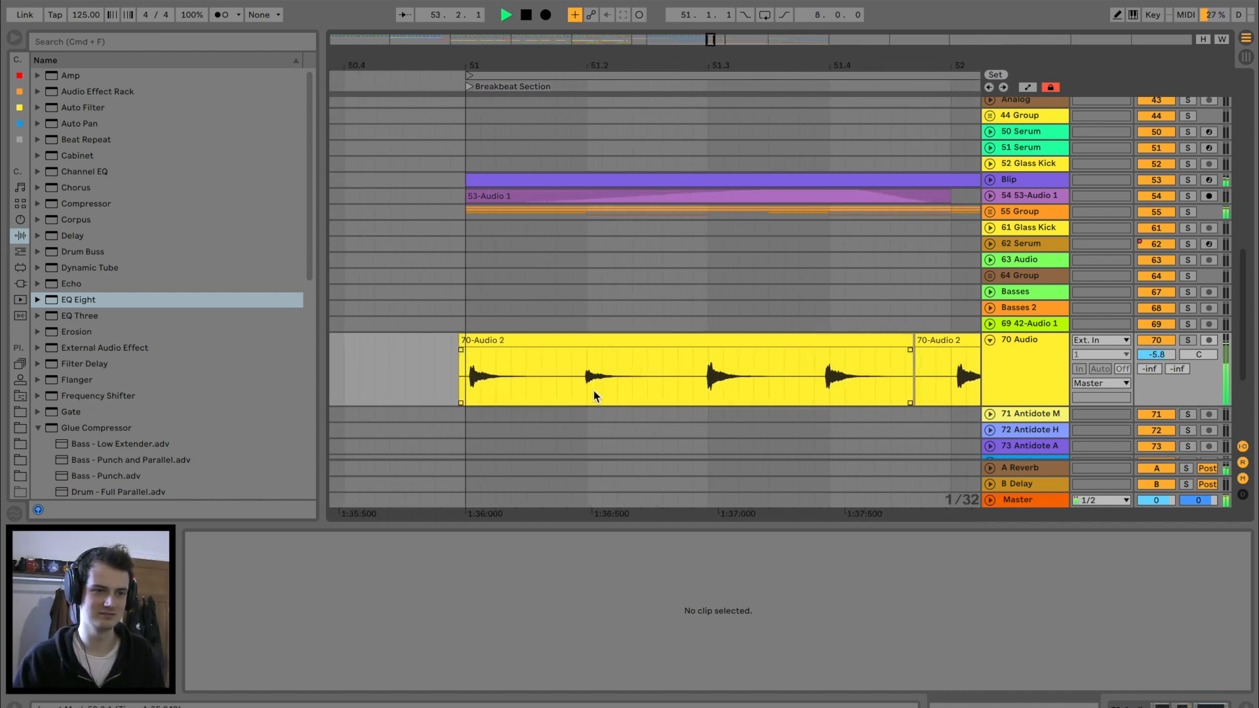
left_click(592, 394)
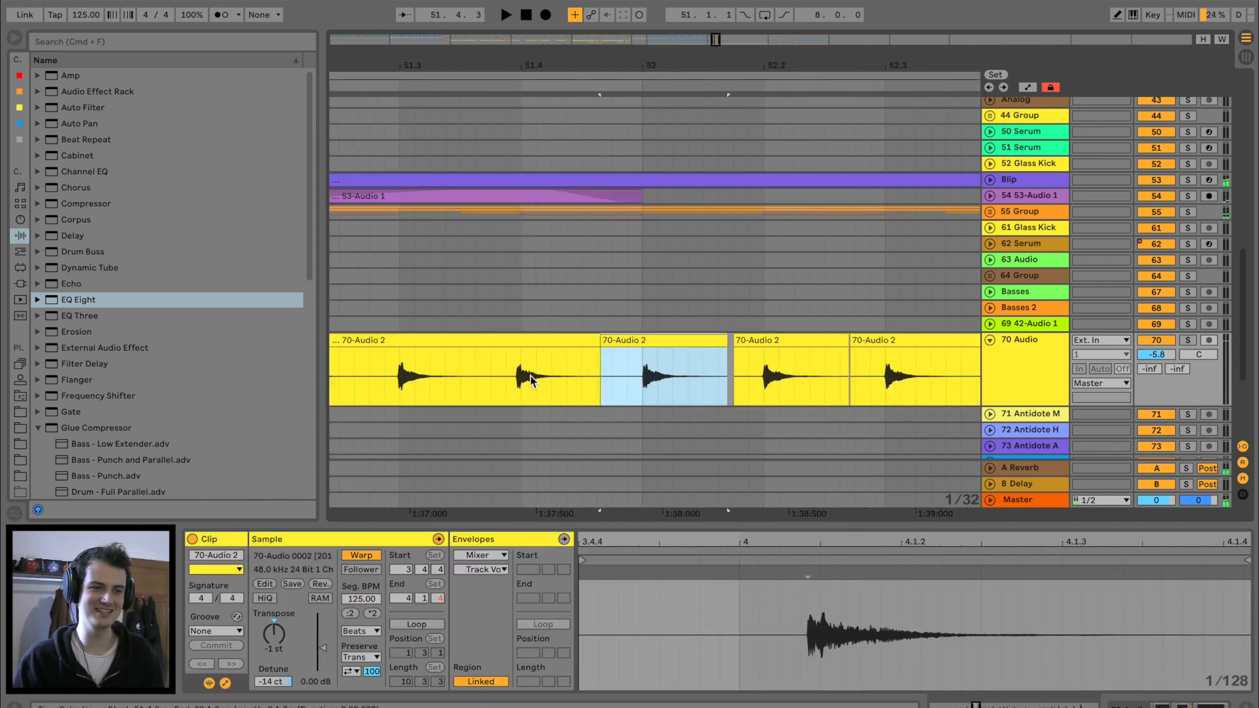
left_click(496, 379)
key("super+e")
left_click_drag(539, 340, 542, 339)
scroll(542, 339, "right", 5)
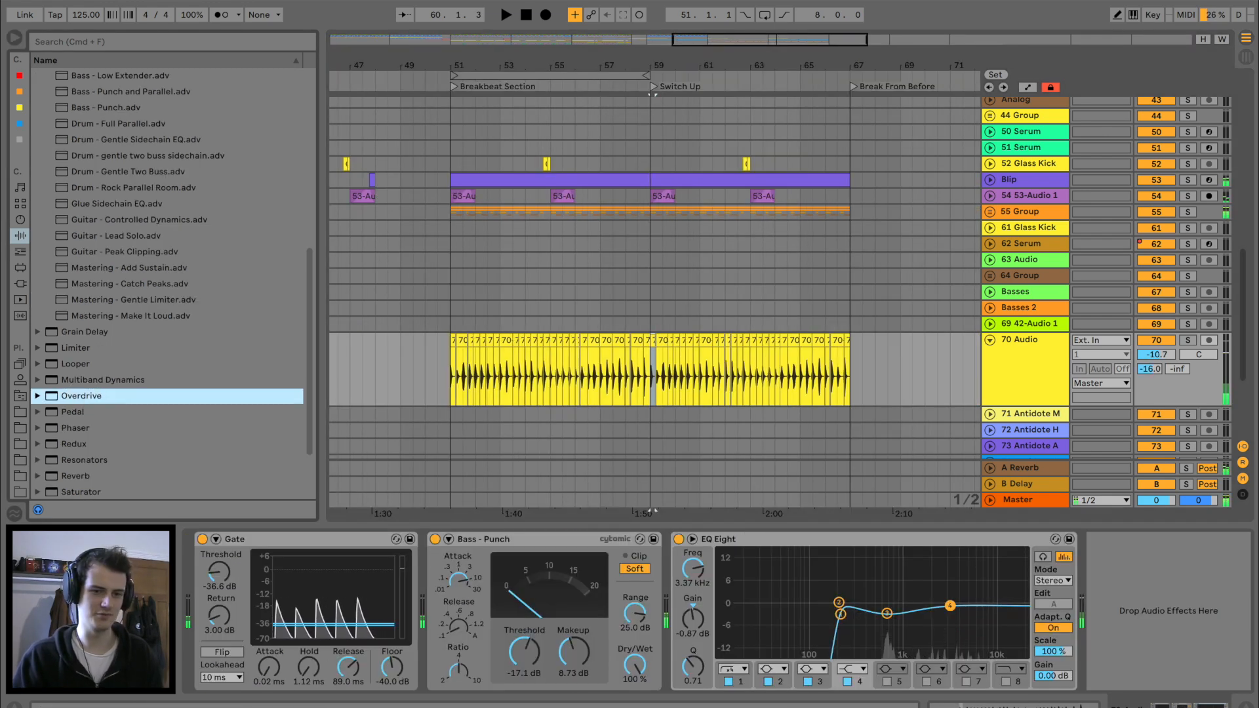
Add an Overdrive at 1.36 kHz after the EQ Eight on track 70 and compare it in solo and in the mix
key("Return")
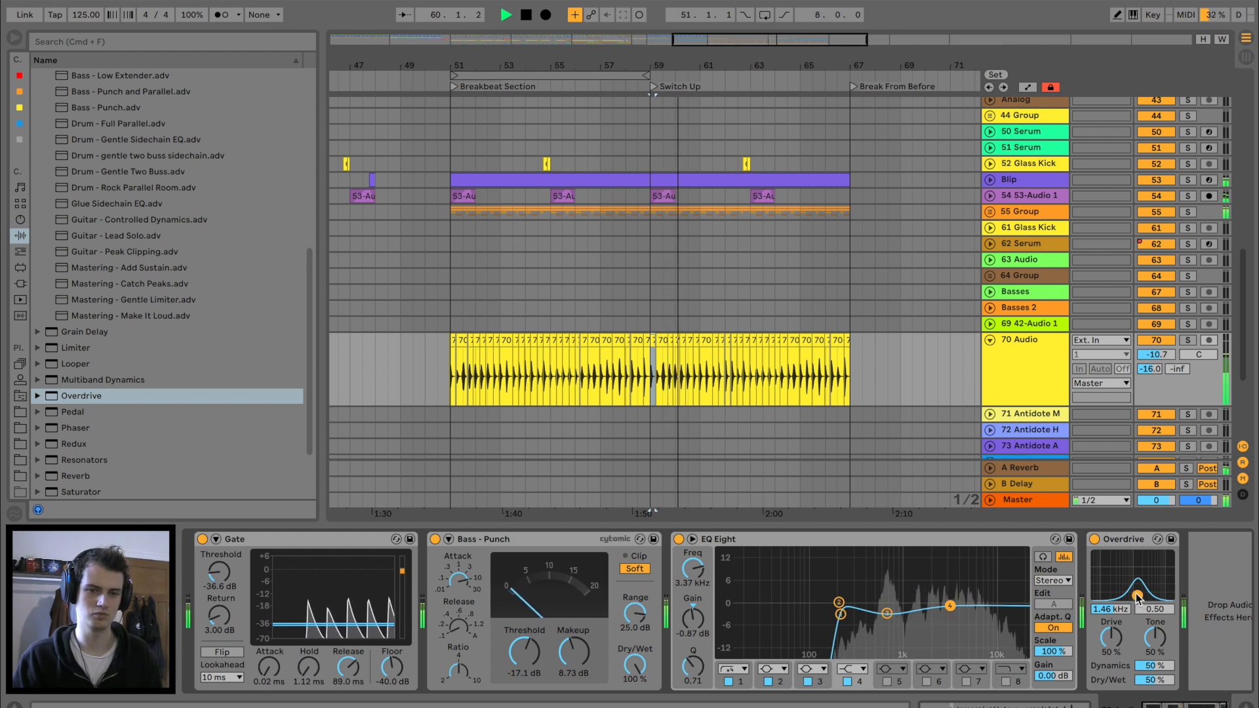
left_click(1189, 340)
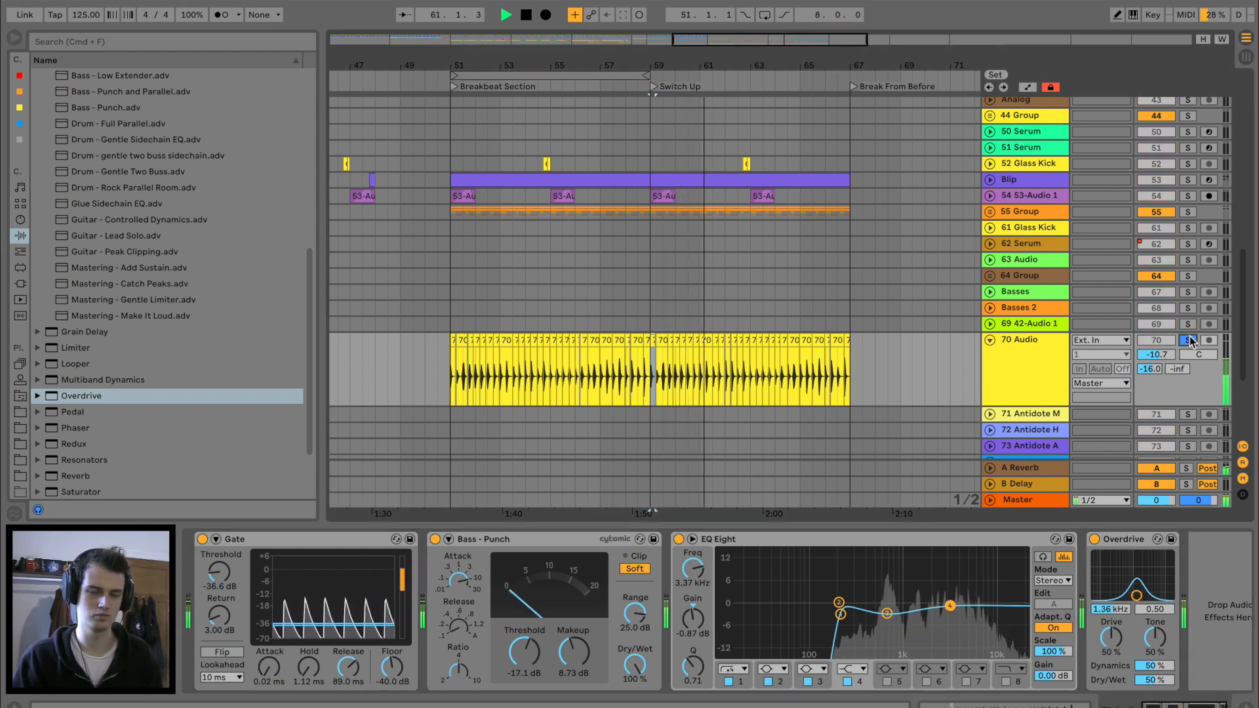
left_click(1189, 340)
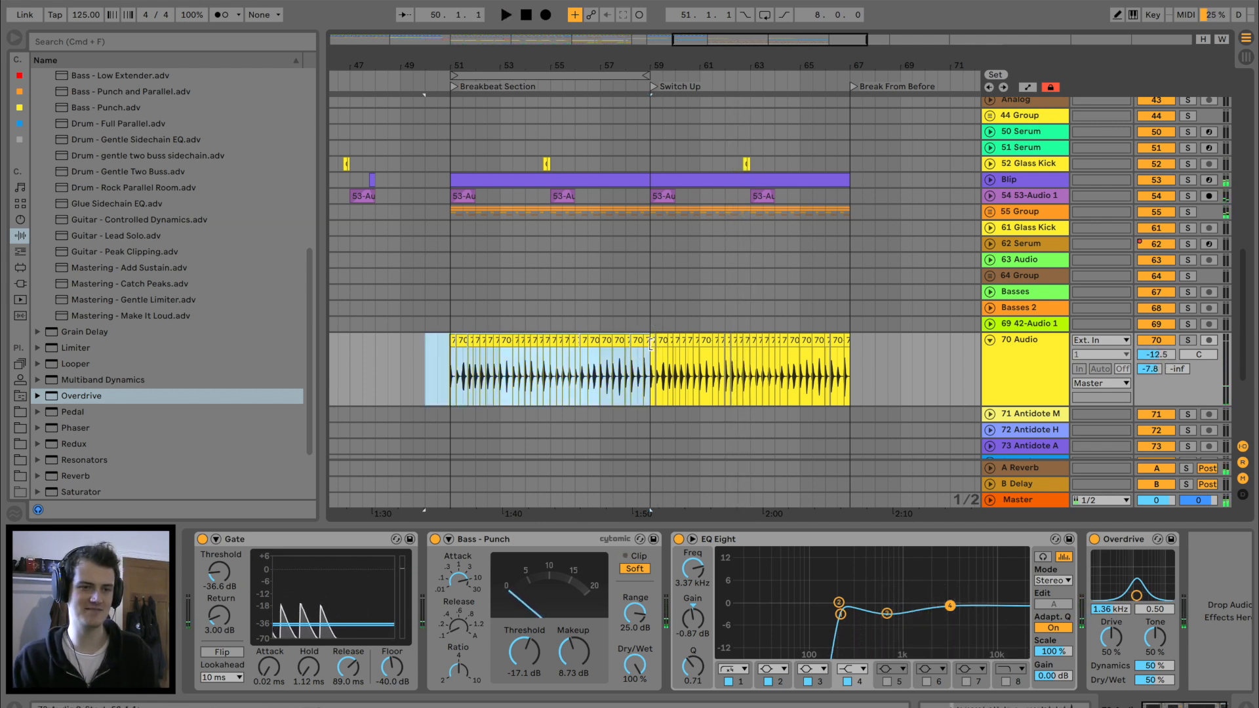
Delete the track 70 clips before bar 59, keeping the percussion only in the Switch Up, and play the result
key("Delete")
left_click(648, 347)
key("space")
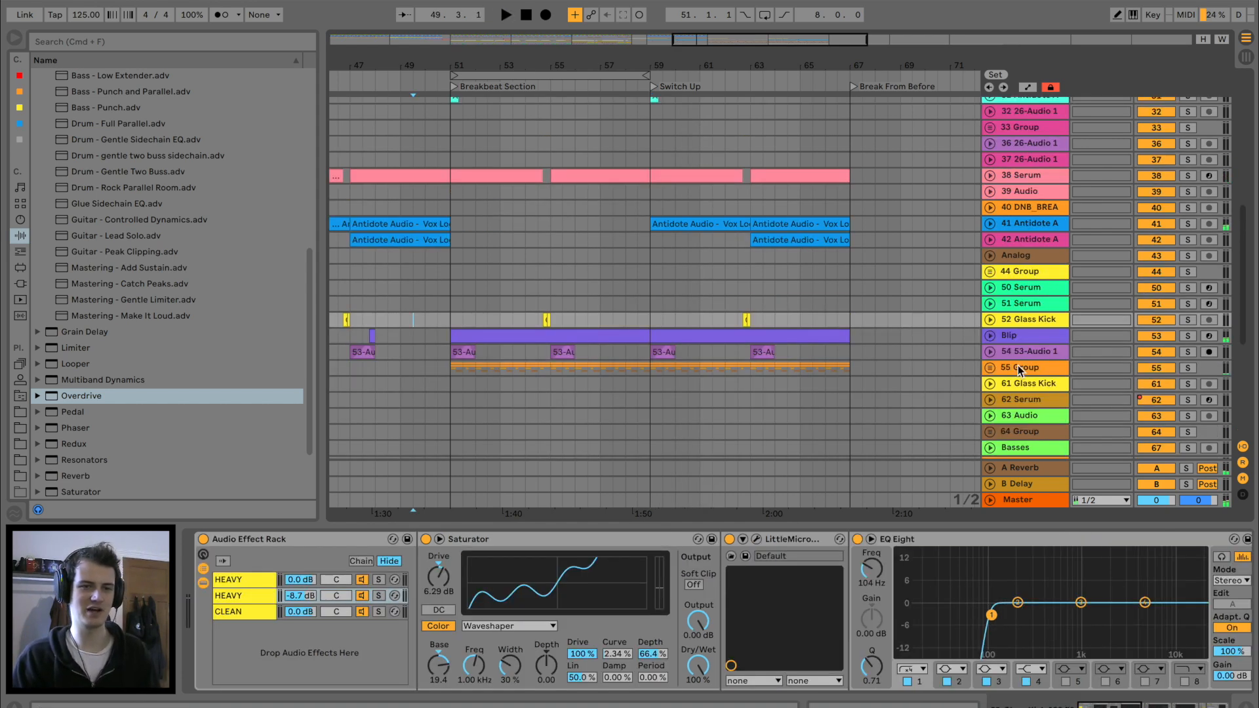
Insert a new MIDI track below 64 Group and load the Analog instrument on it
scroll(1020, 369, "down", 5)
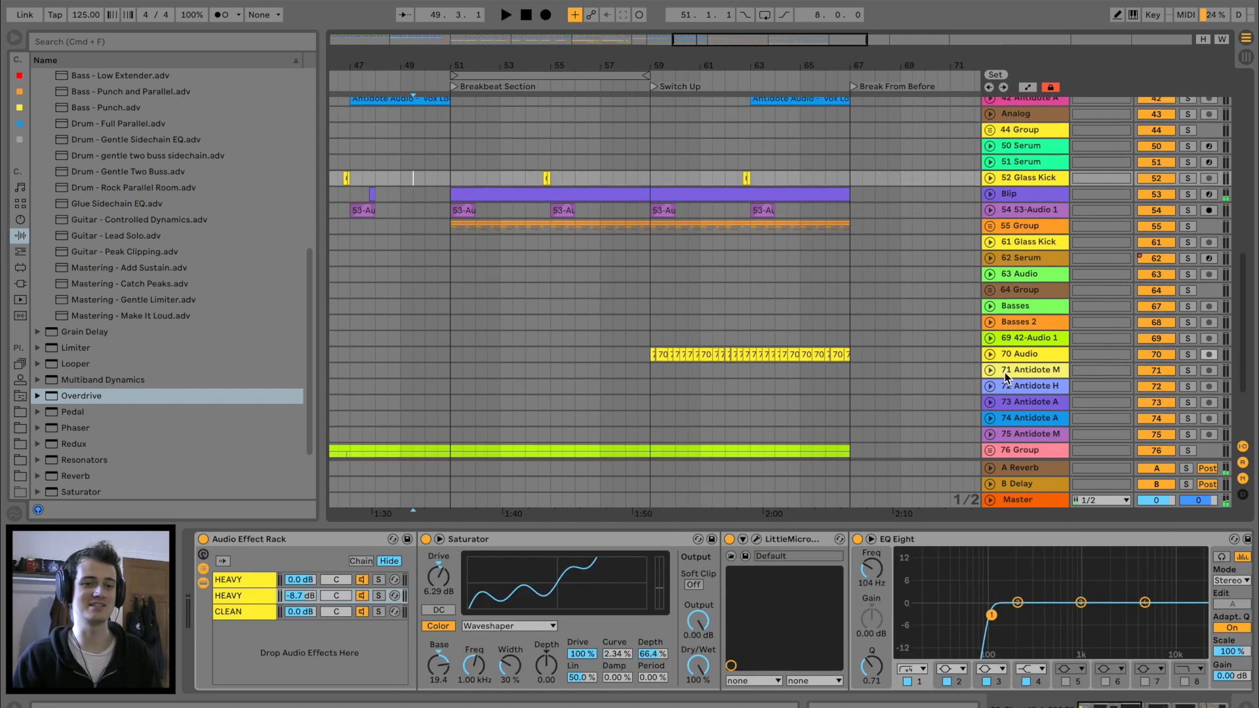
left_click(1041, 292)
key("super+shift+t")
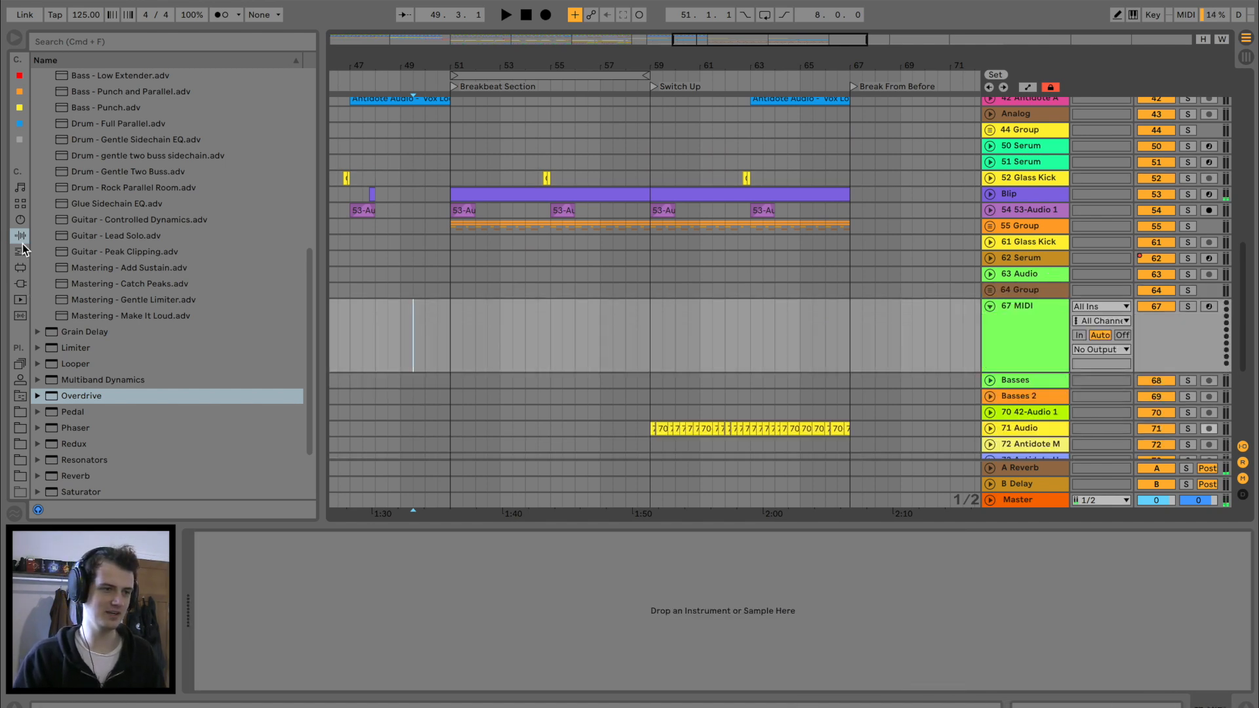
left_click(20, 221)
left_click_drag(76, 77, 859, 357)
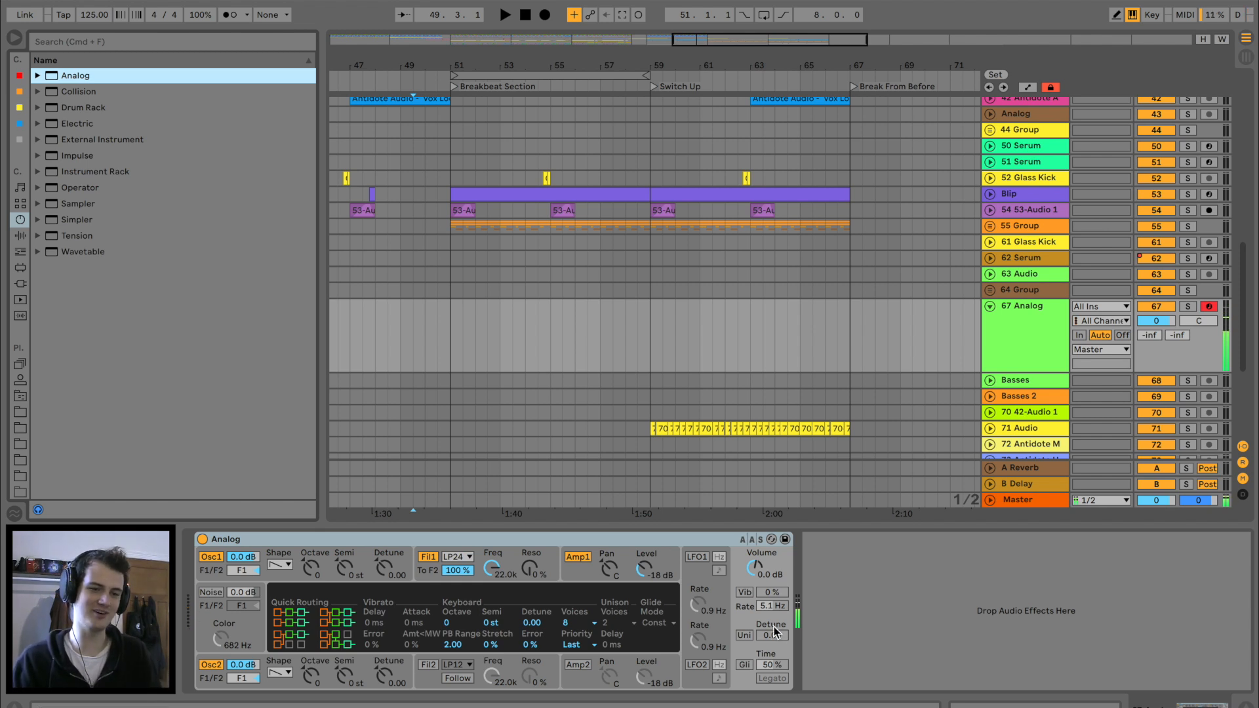
Set Analog to 84% vibrato, Amp1 sustain 1.00 and release 141 ms, with 53% legato glide and mono voices
left_click(745, 593)
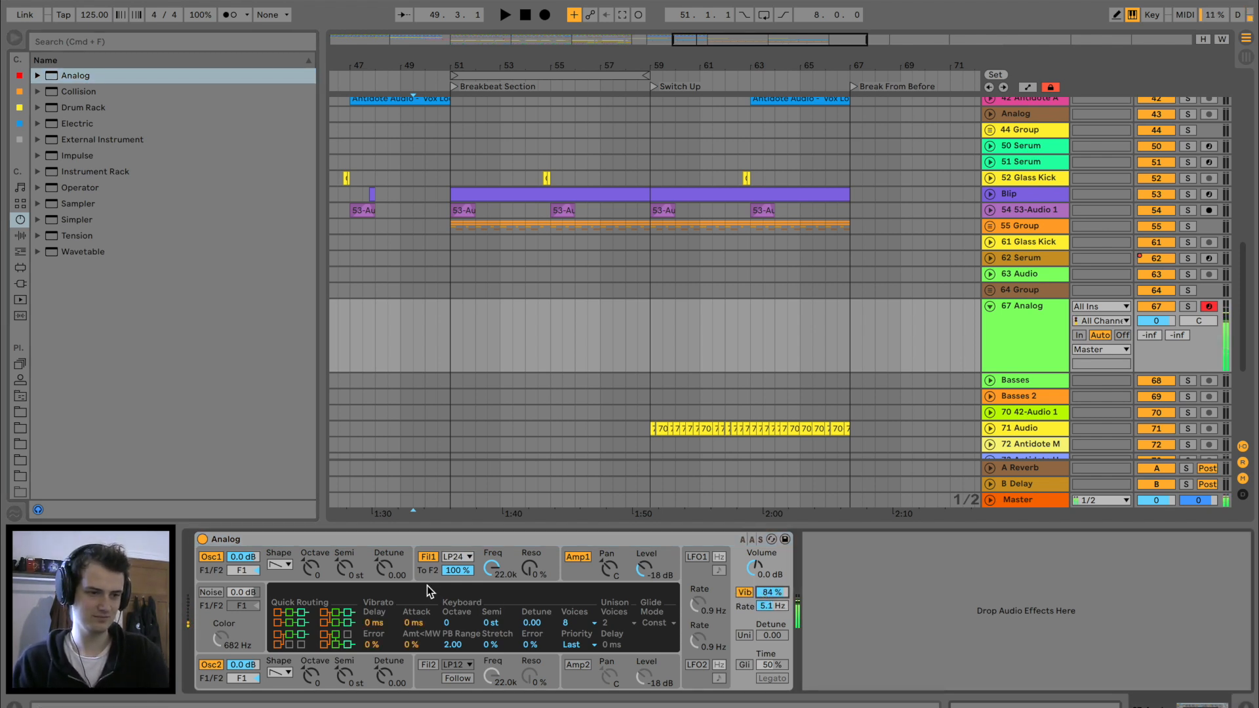
left_click(583, 569)
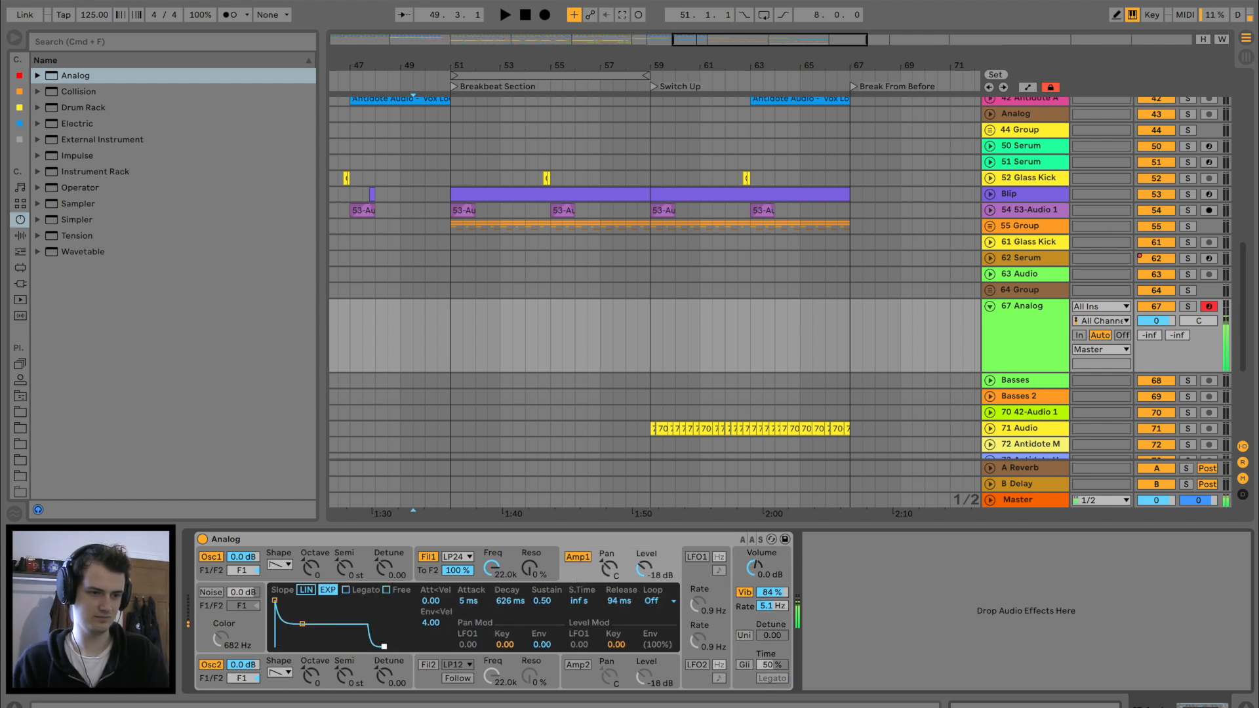
left_click_drag(302, 615, 302, 601)
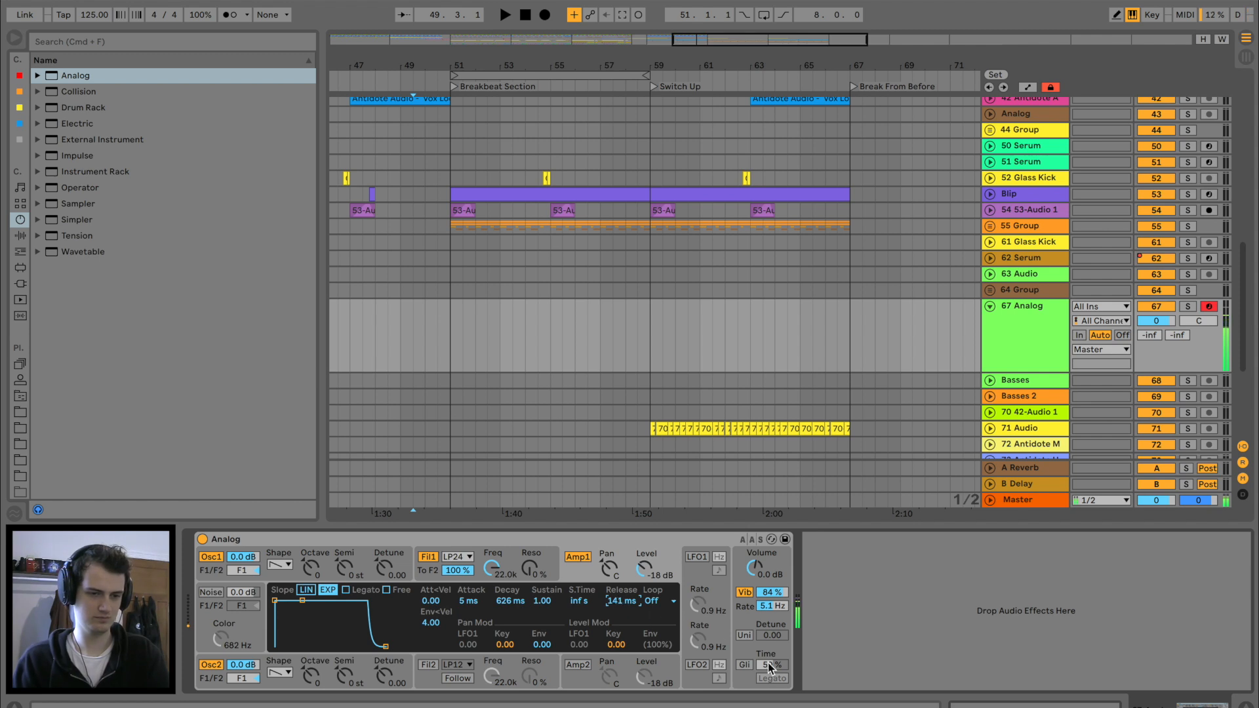
left_click(745, 666)
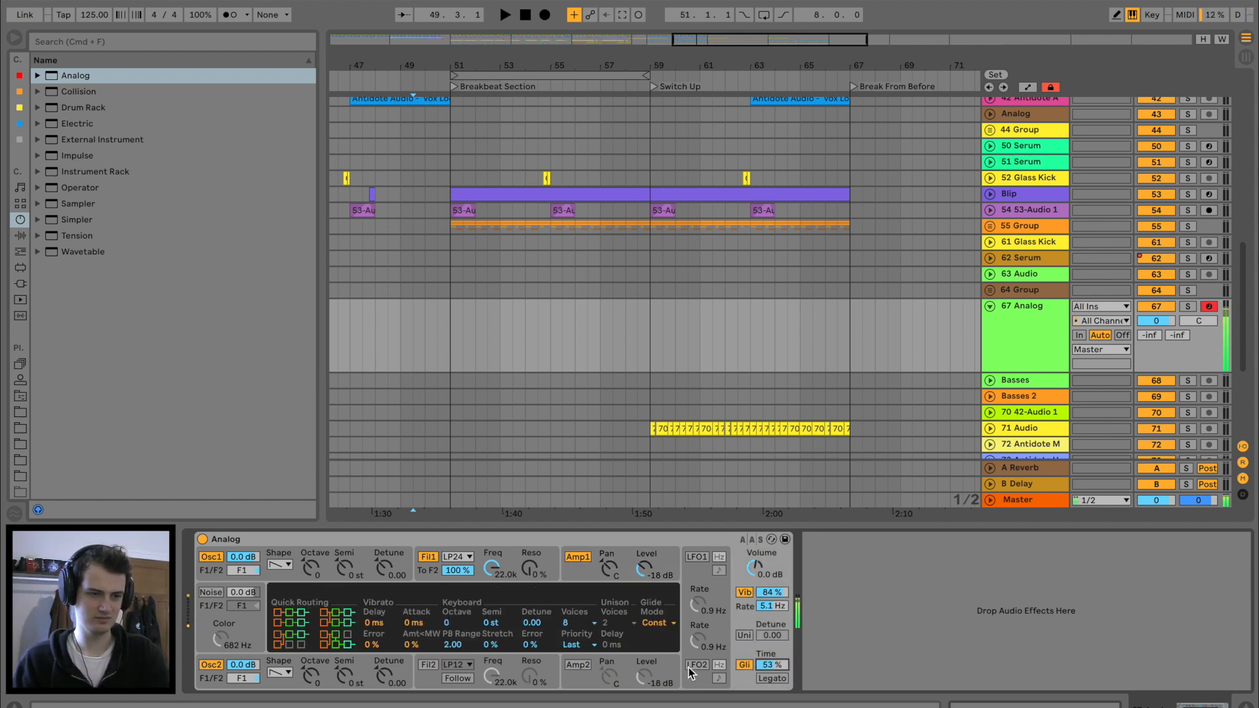
left_click(590, 624)
left_click(587, 624)
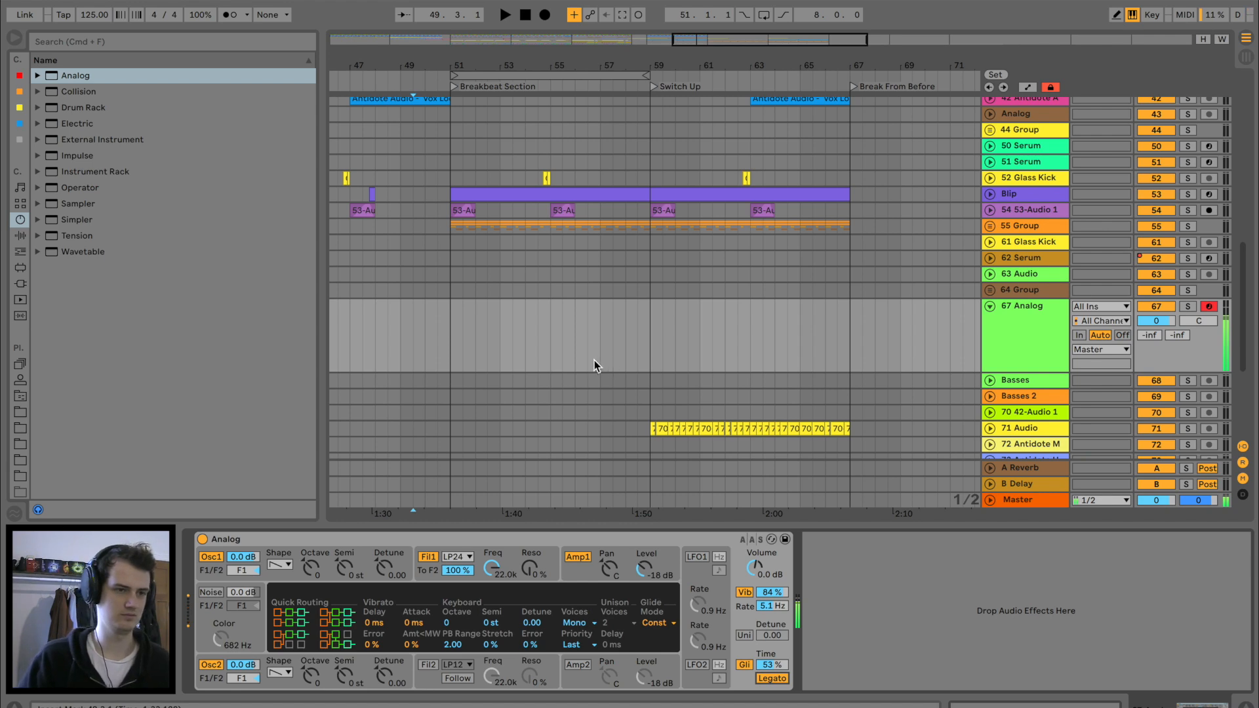
Copy the Echo from track 56 in 55 Group onto 67 Analog and set its dry/wet to 17%
left_click(428, 347)
scroll(970, 265, "up", 2)
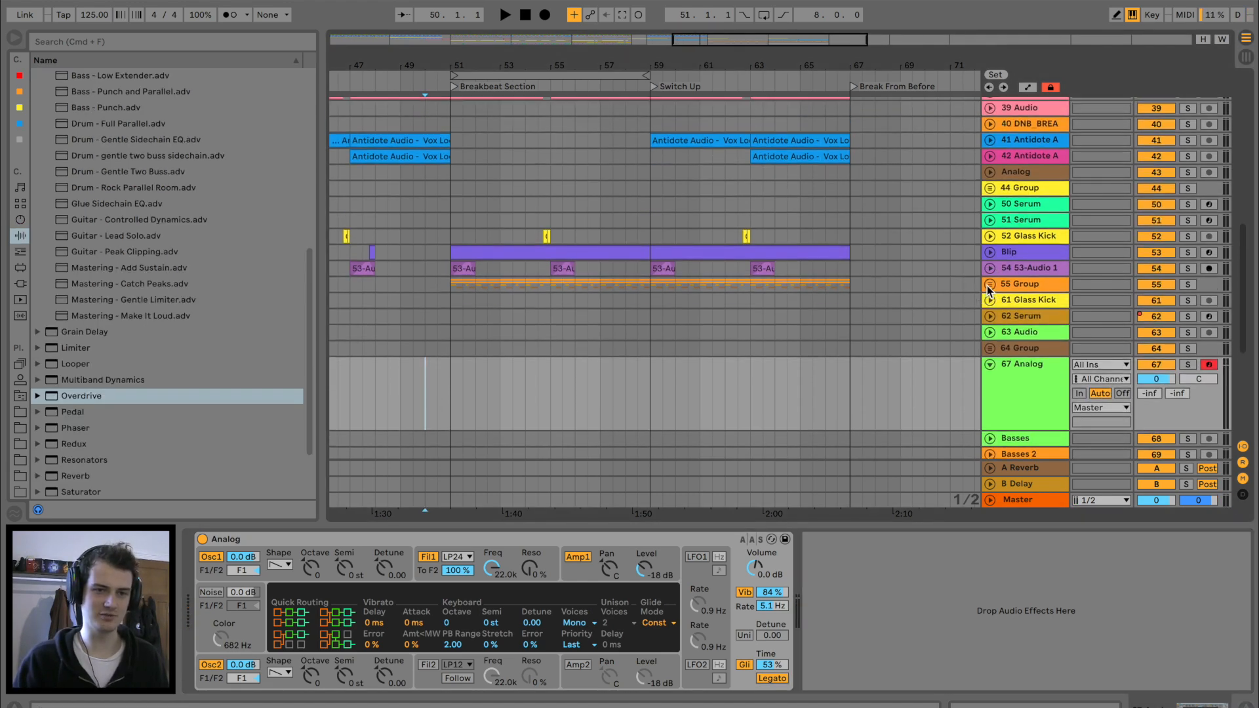
left_click(989, 286)
left_click(1043, 354)
scroll(991, 384, "down", 4)
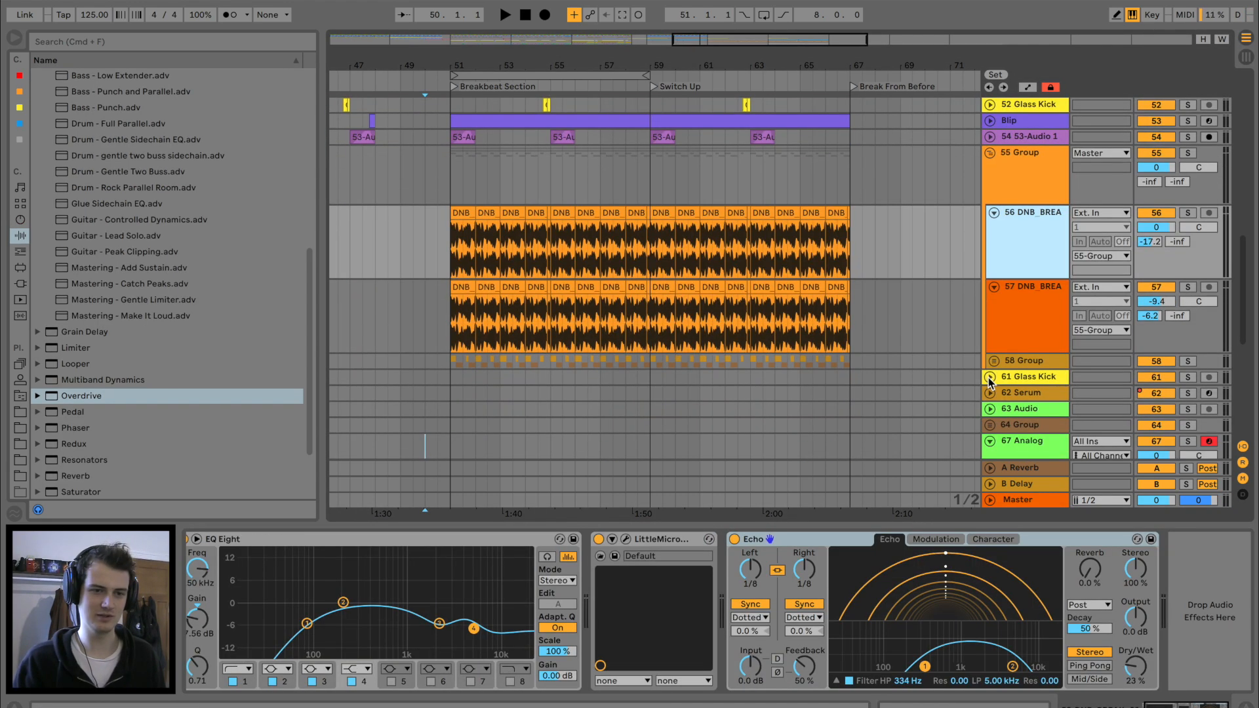
scroll(980, 382, "down", 4)
left_click_drag(1025, 539, 544, 326)
left_click(454, 328)
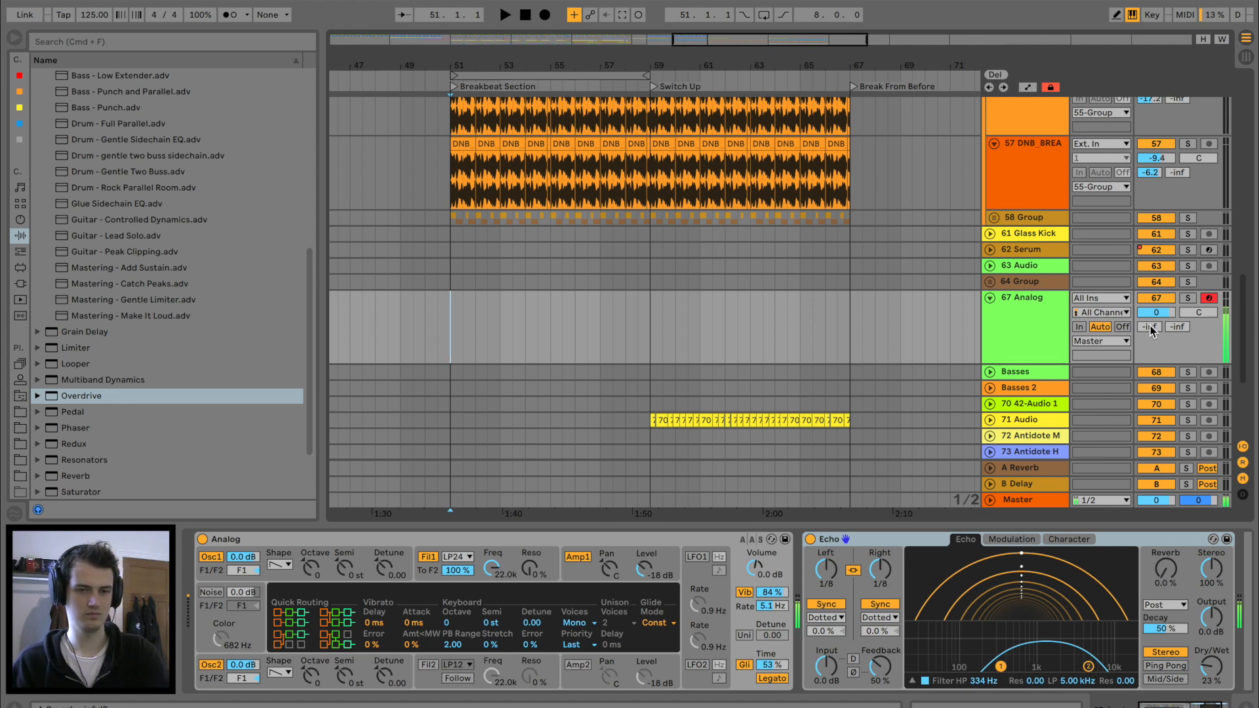
left_click_drag(1217, 679, 1217, 684)
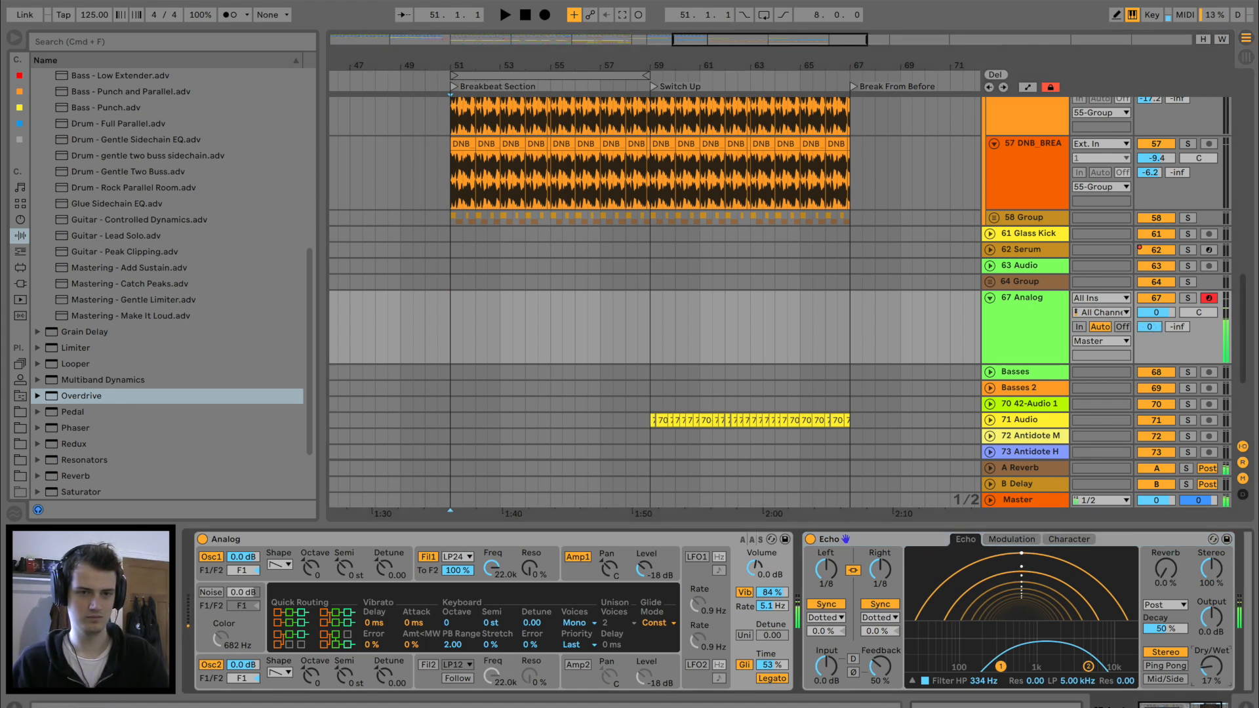
Audition the Analog lead over the looped Breakbeat Section, lowering its vibrato to 34% and the track volume to -10.3 dB
left_click(438, 329)
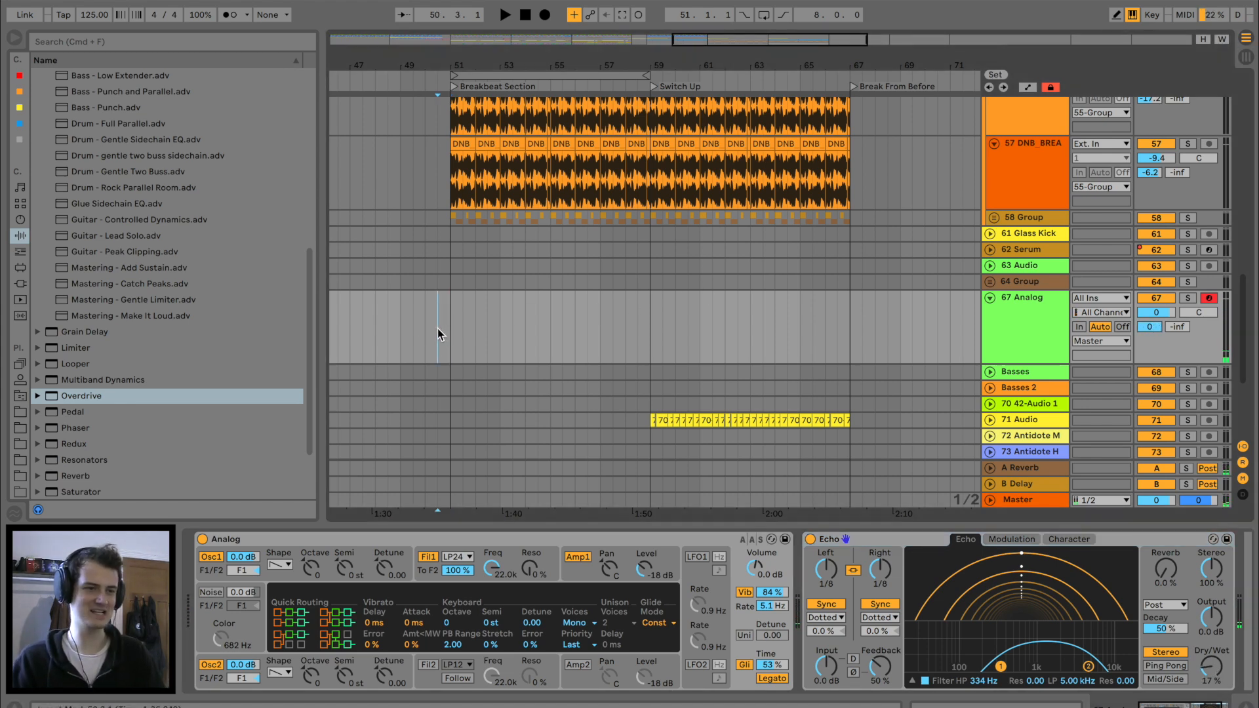
key("space")
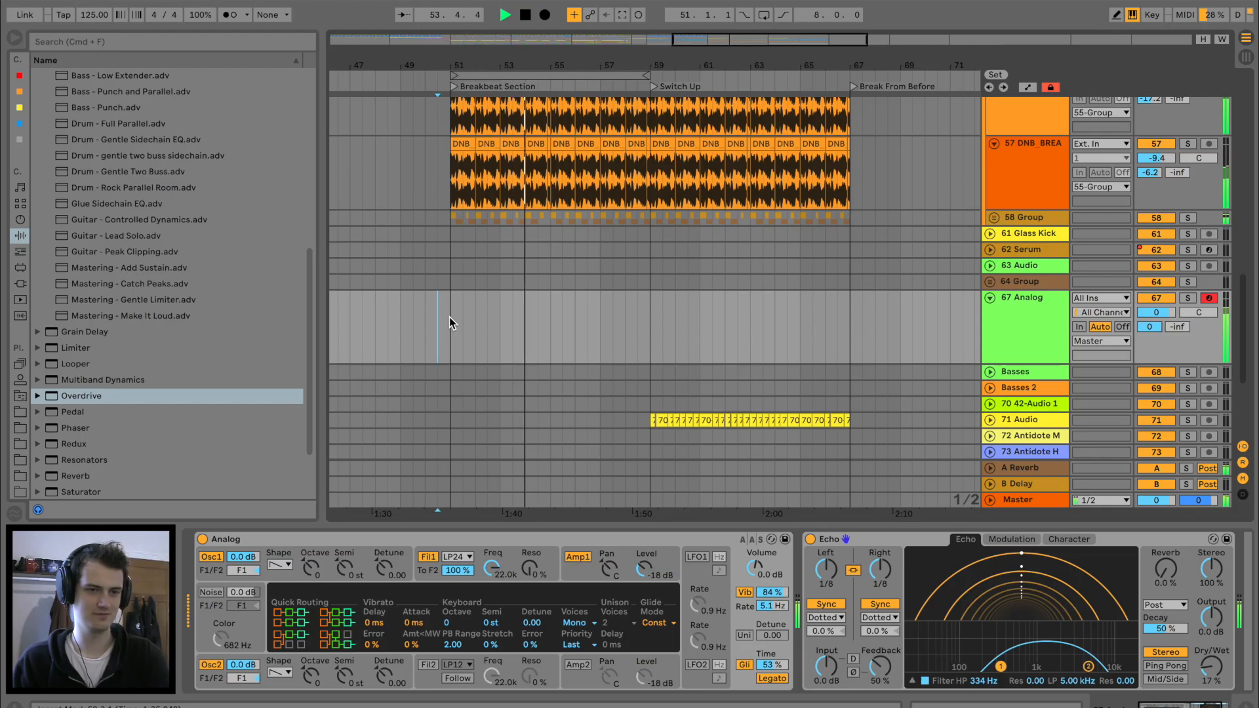
key("space")
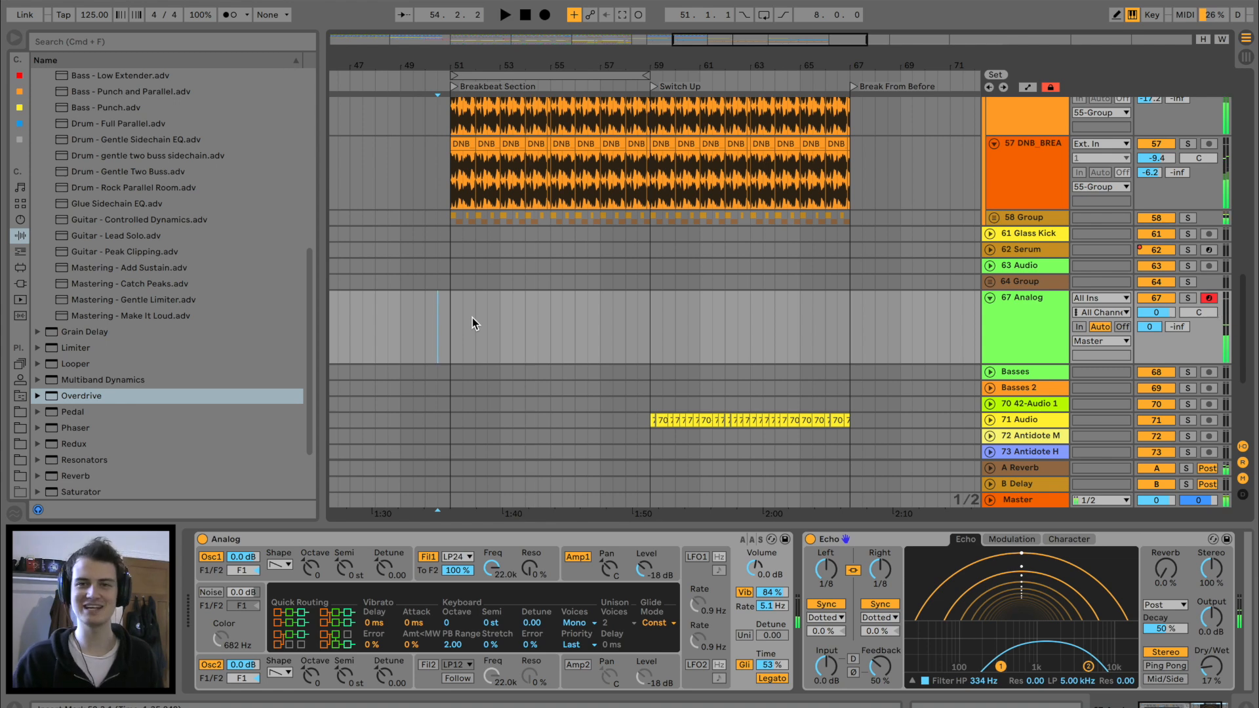
key("space")
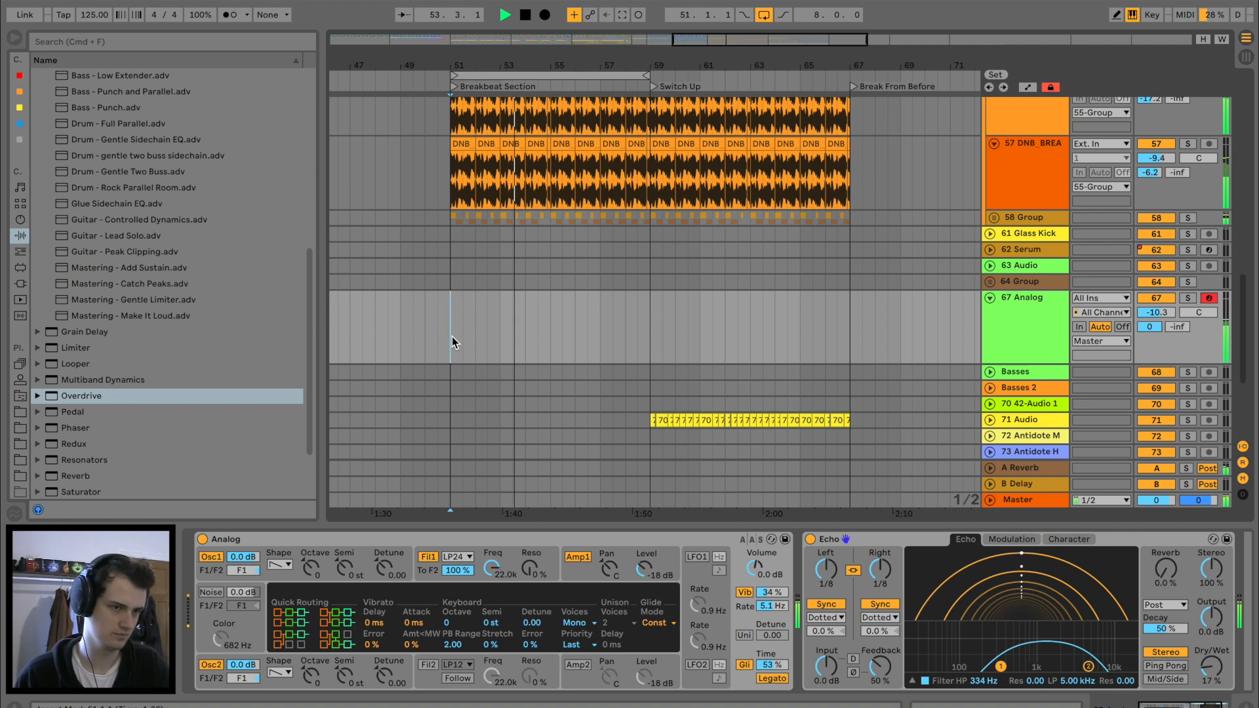
key("space")
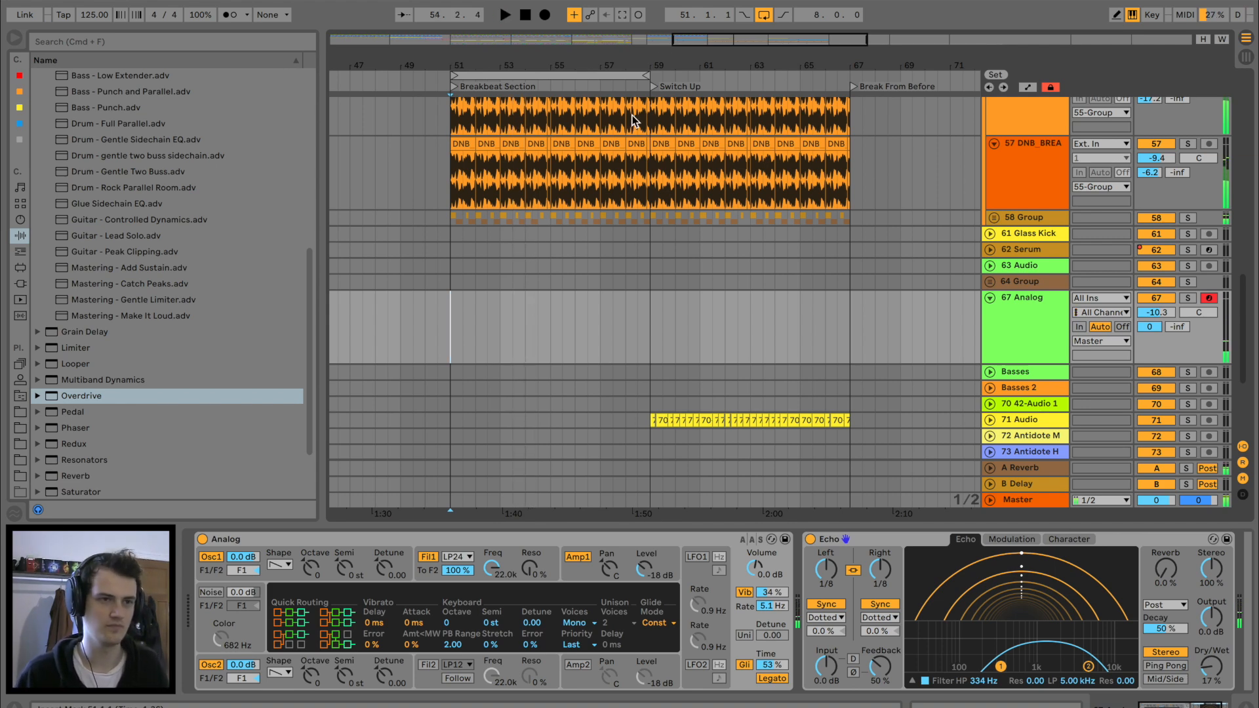
Record a lead melody on 67 Analog from bar 51 and lengthen its last F3 note
left_click(622, 15)
double_click(482, 295)
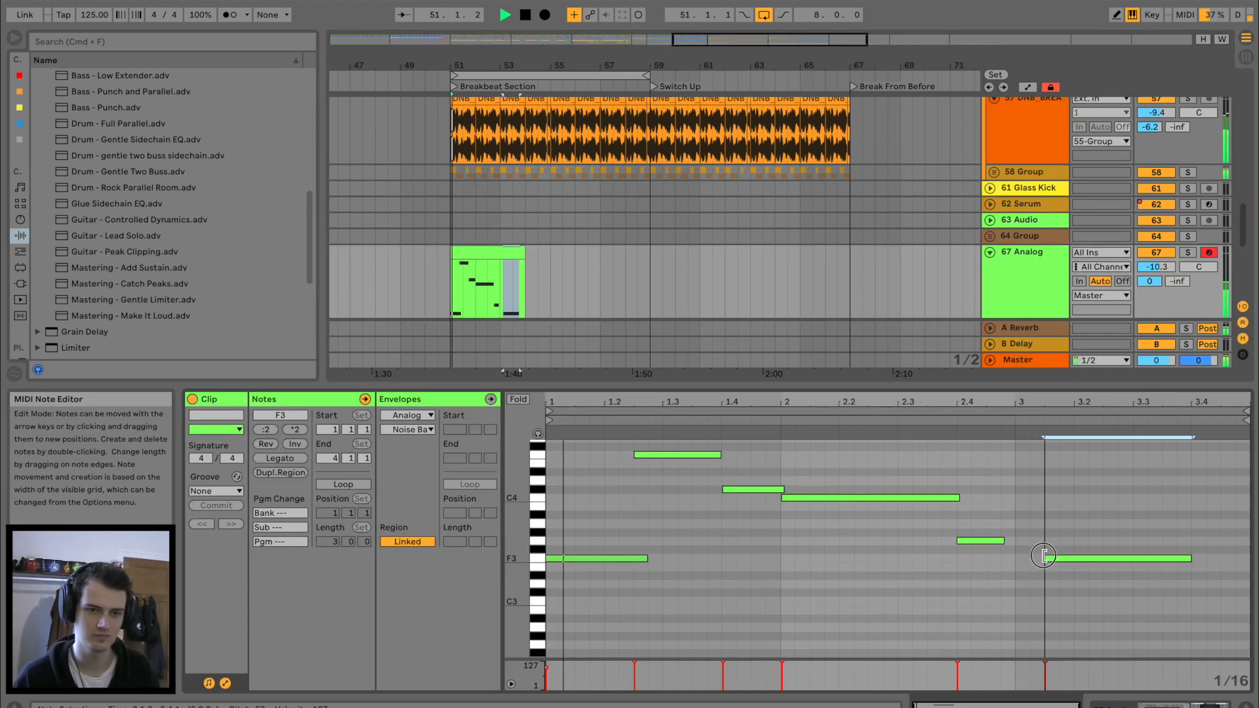
left_click(1046, 559)
left_click_drag(1191, 560, 1221, 560)
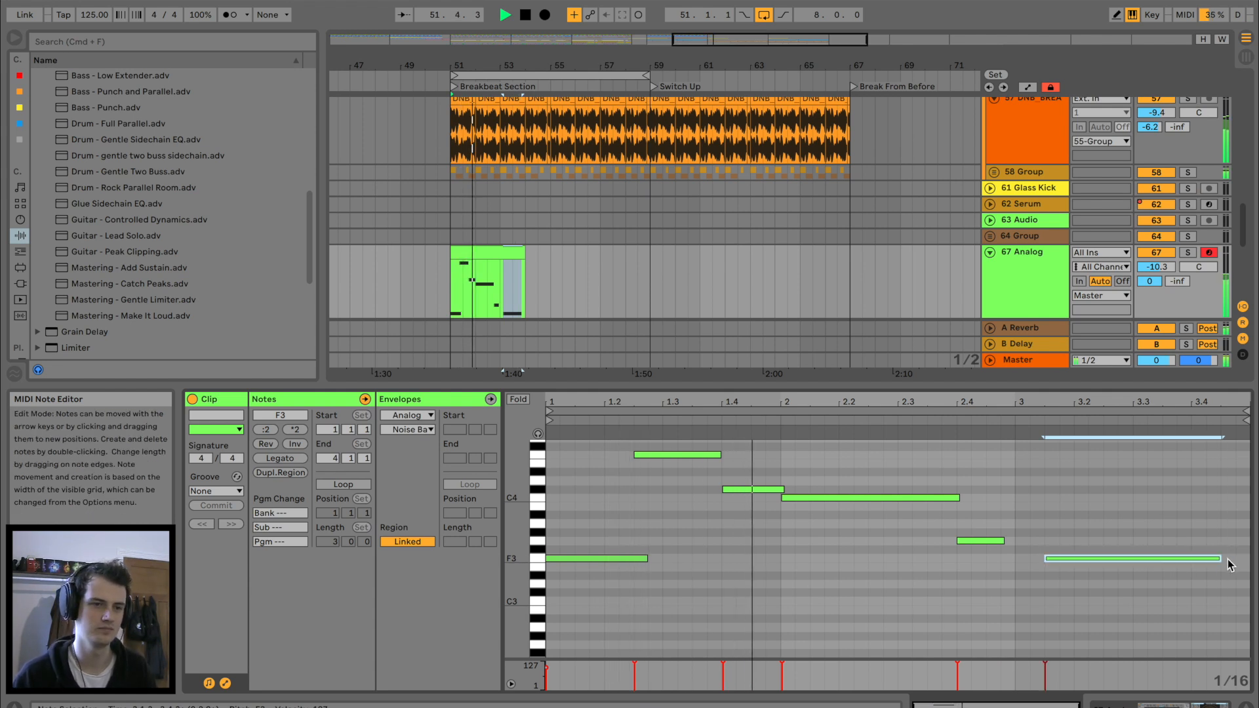
Set 67 Analog's B Delay send to -20.6 dB, and extend the lead clip to bar 55 and duplicate it up to bar 59
left_click_drag(1178, 281, 1178, 301)
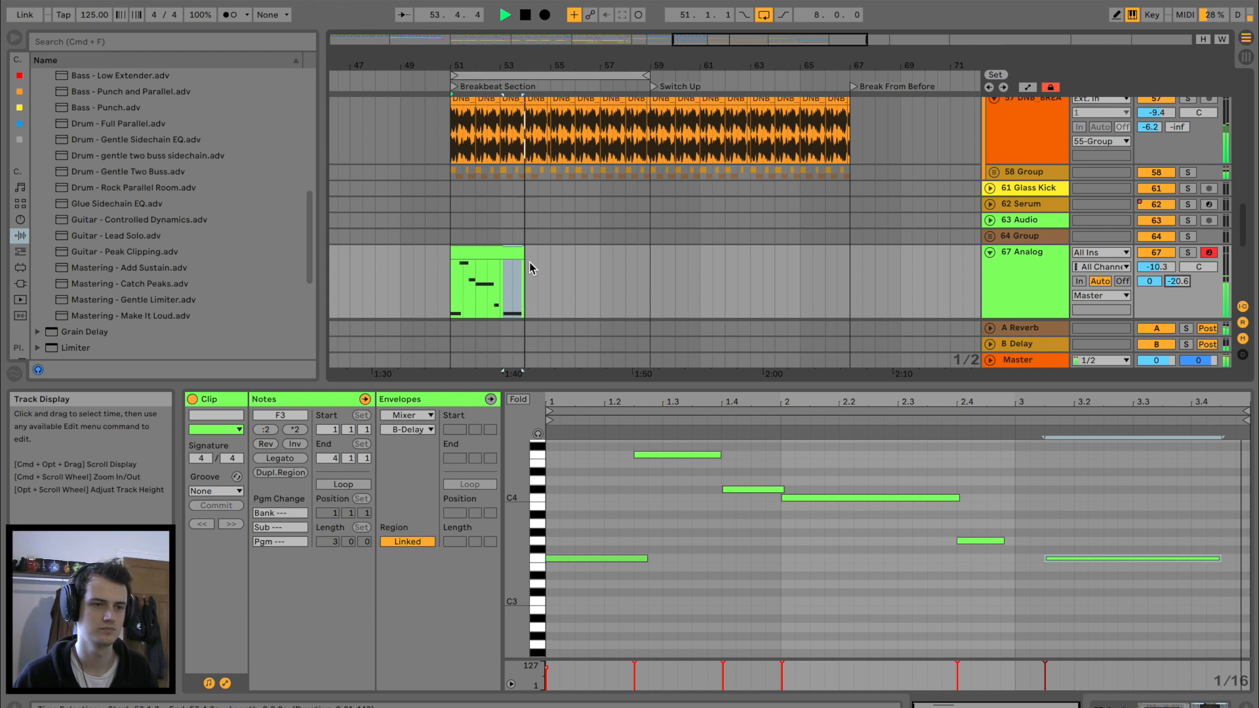
left_click_drag(525, 251, 553, 252)
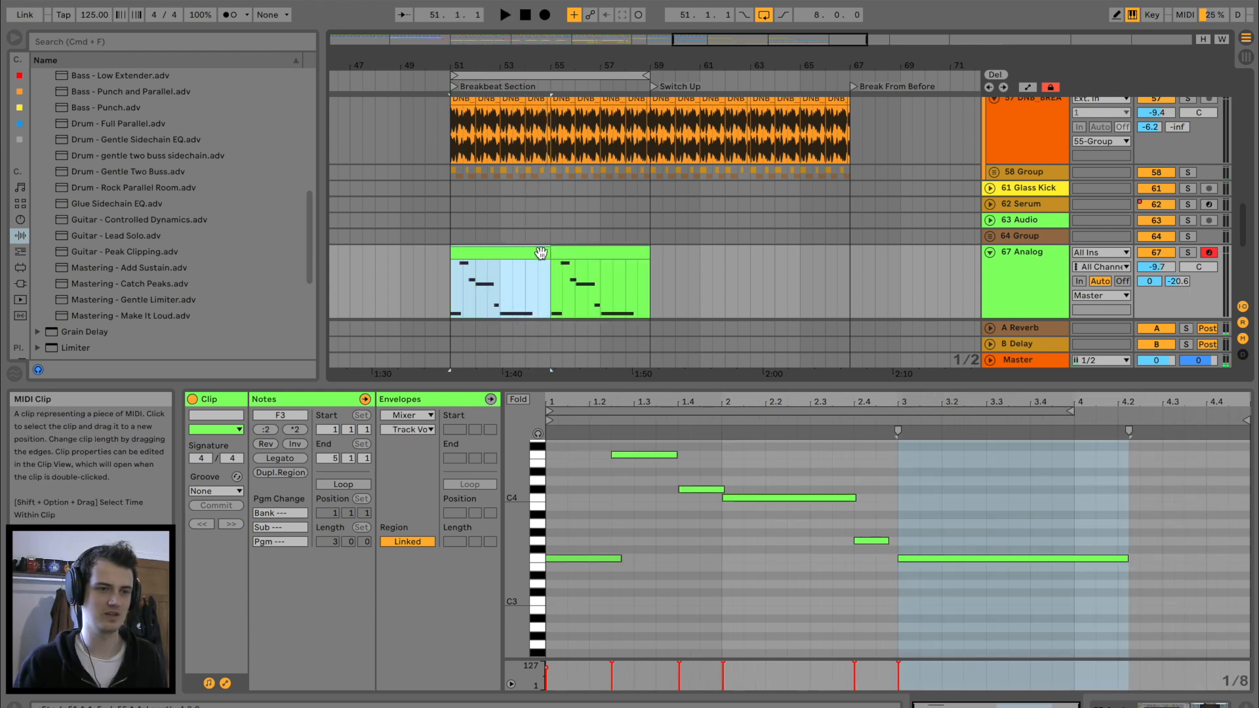
left_click(585, 253)
key("space")
key("space")
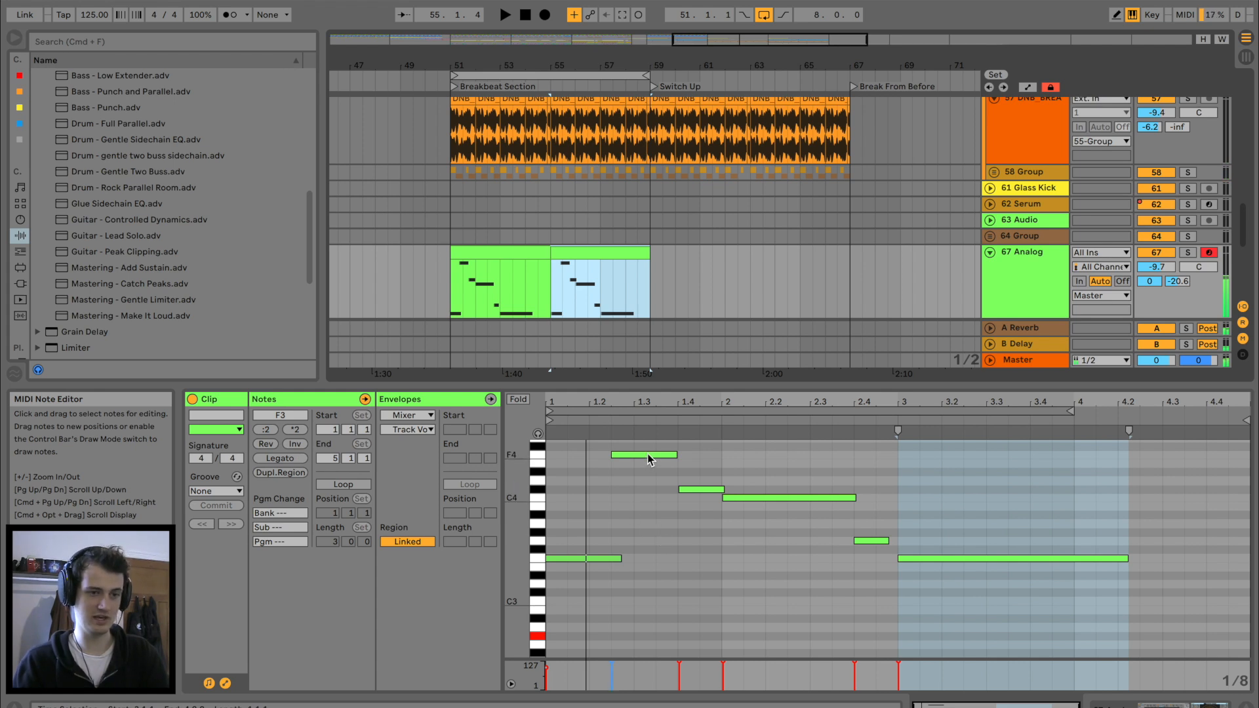
Lower the notes after the first in the second lead clip to G#2, C#3, C3, G#2 and F2, in order
left_click_drag(649, 455, 656, 640)
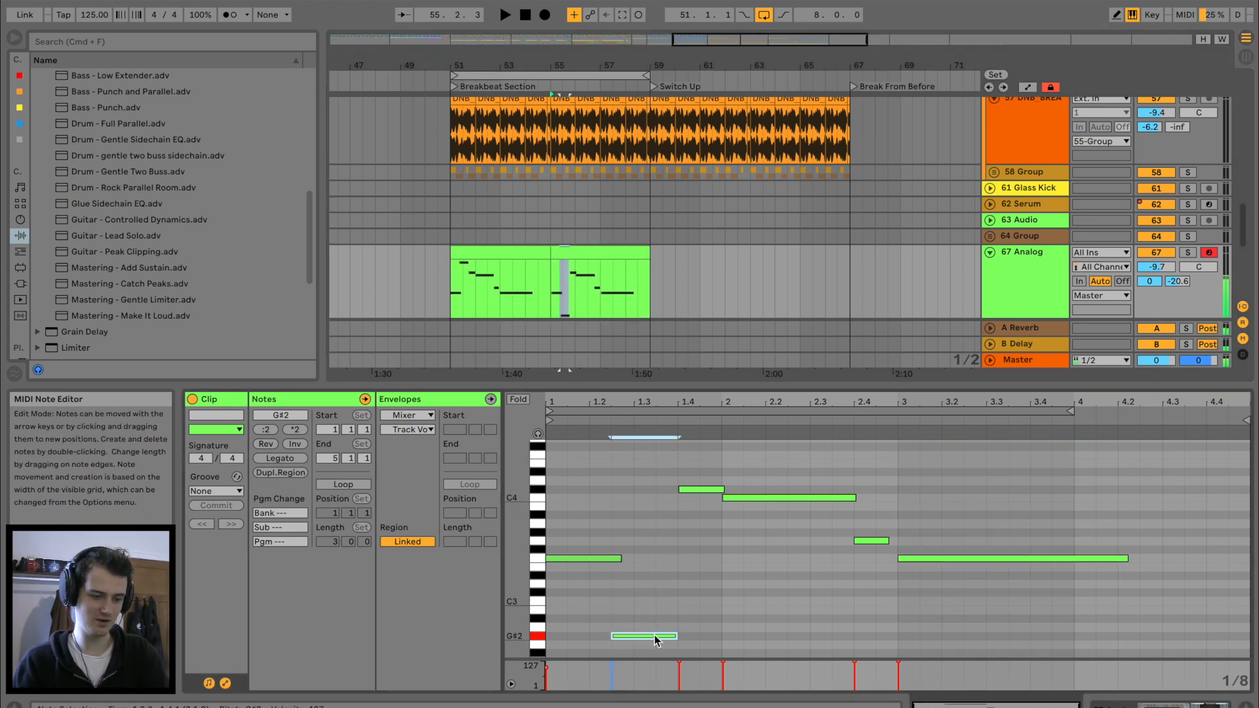
left_click_drag(699, 491, 703, 595)
left_click_drag(742, 501, 744, 599)
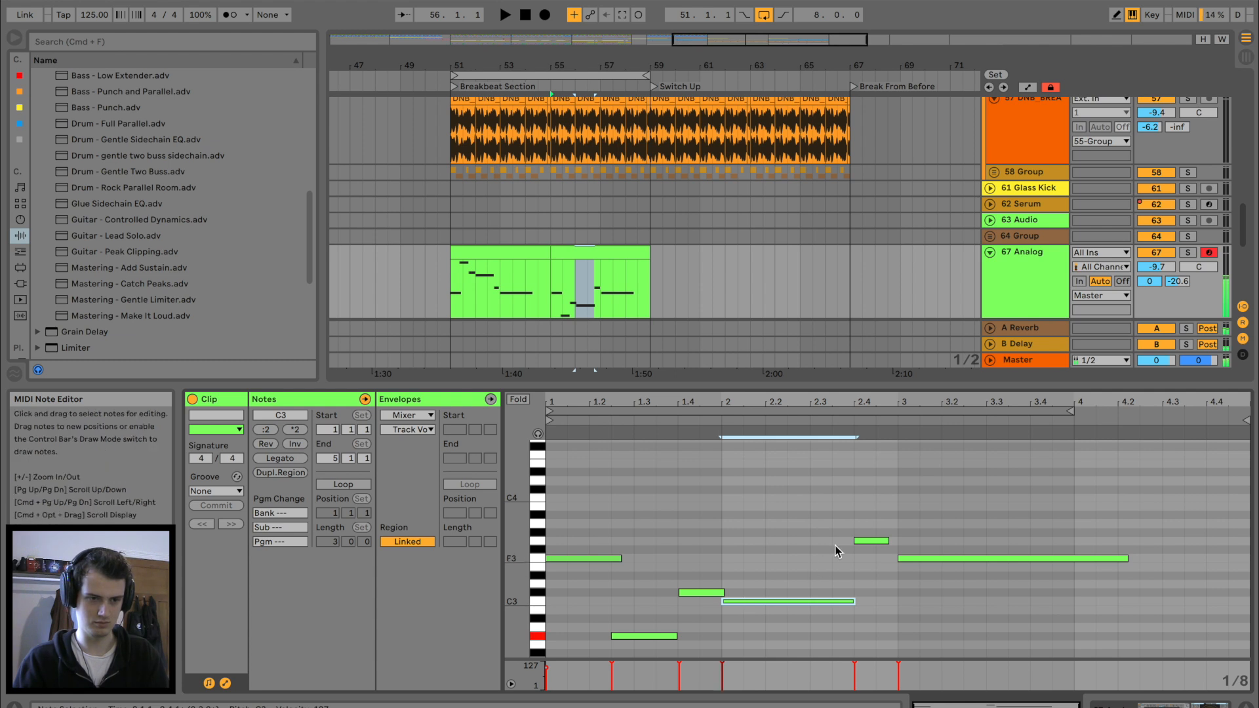
left_click_drag(861, 541, 864, 636)
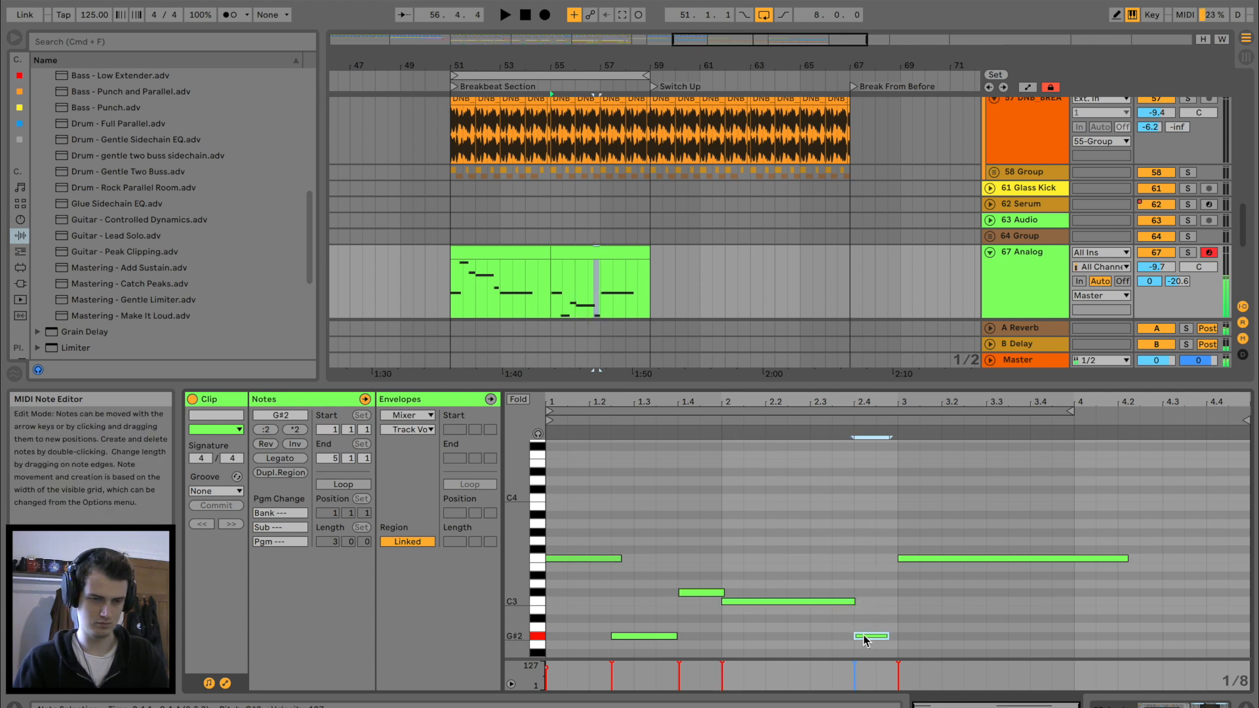
scroll(915, 588, "down", 3)
left_click_drag(931, 477, 930, 579)
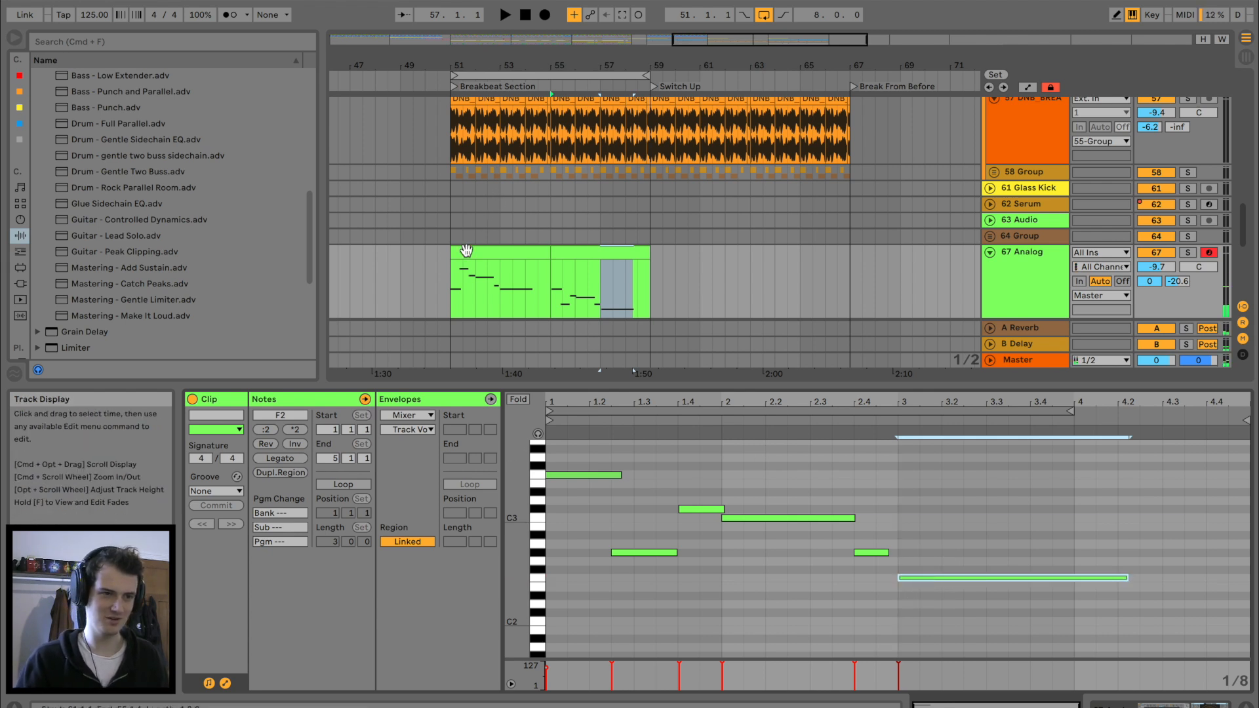
Audition the second lead clip and lower its first note to F2
left_click(591, 254)
key("space")
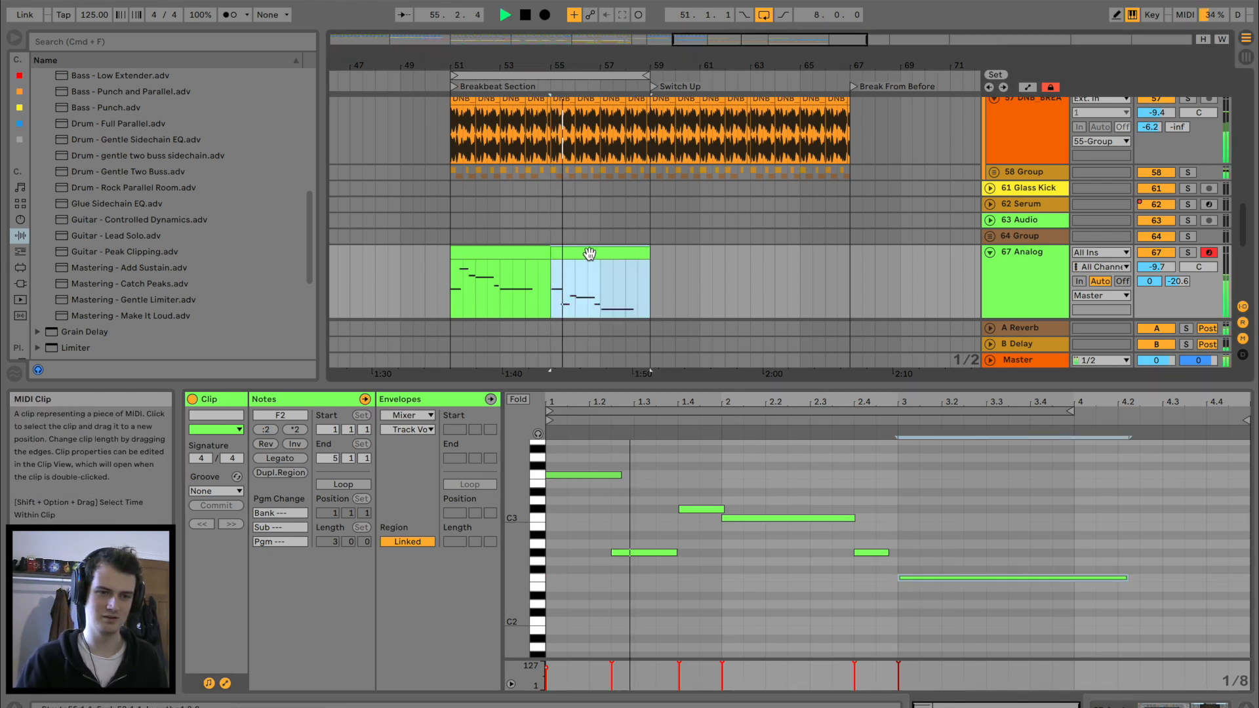
key("space")
left_click_drag(585, 478, 593, 584)
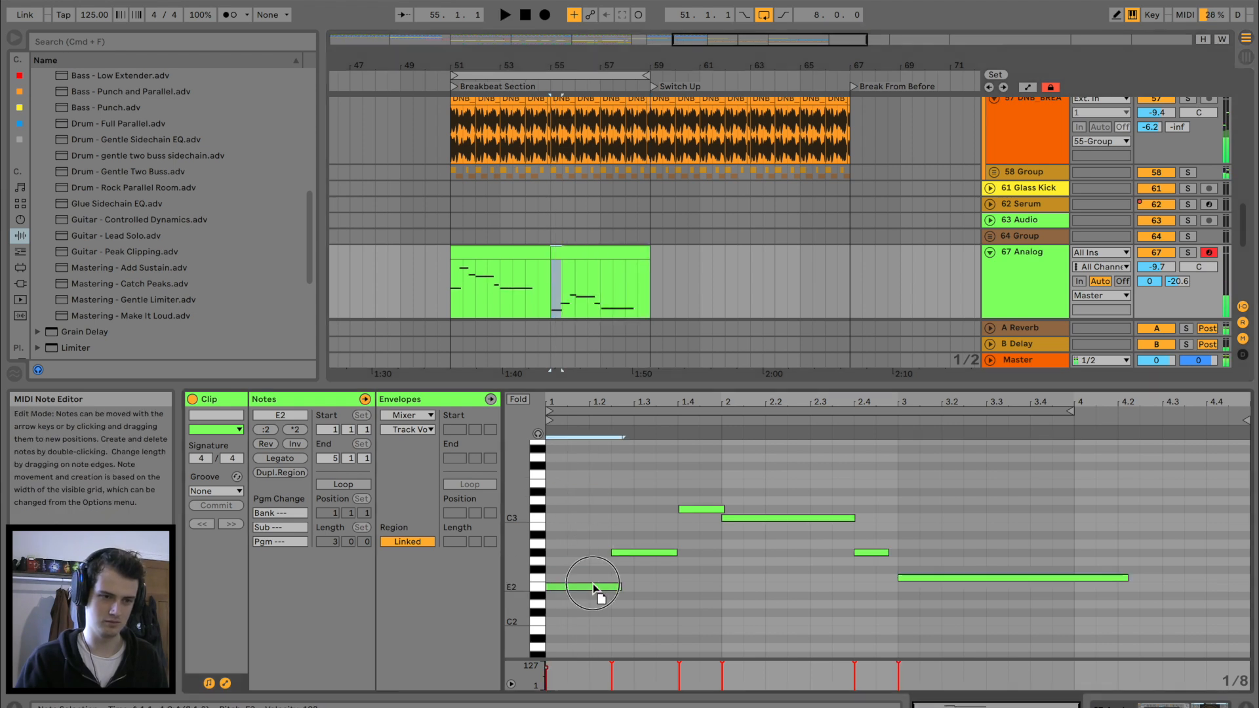
key("space")
key("Up")
left_click(549, 674)
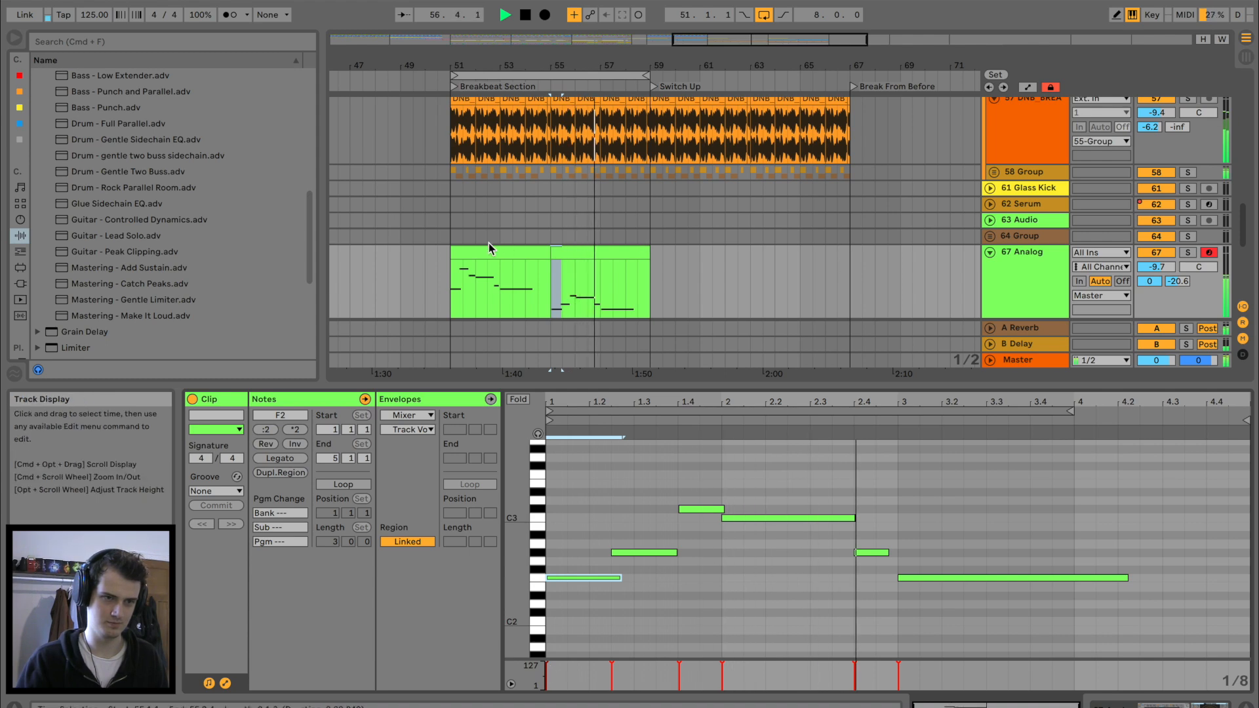
Lengthen the second clip's short G#2 note up to the final F2 and consolidate both lead clips into one
key("space")
left_click(884, 553)
left_click_drag(884, 553, 899, 553)
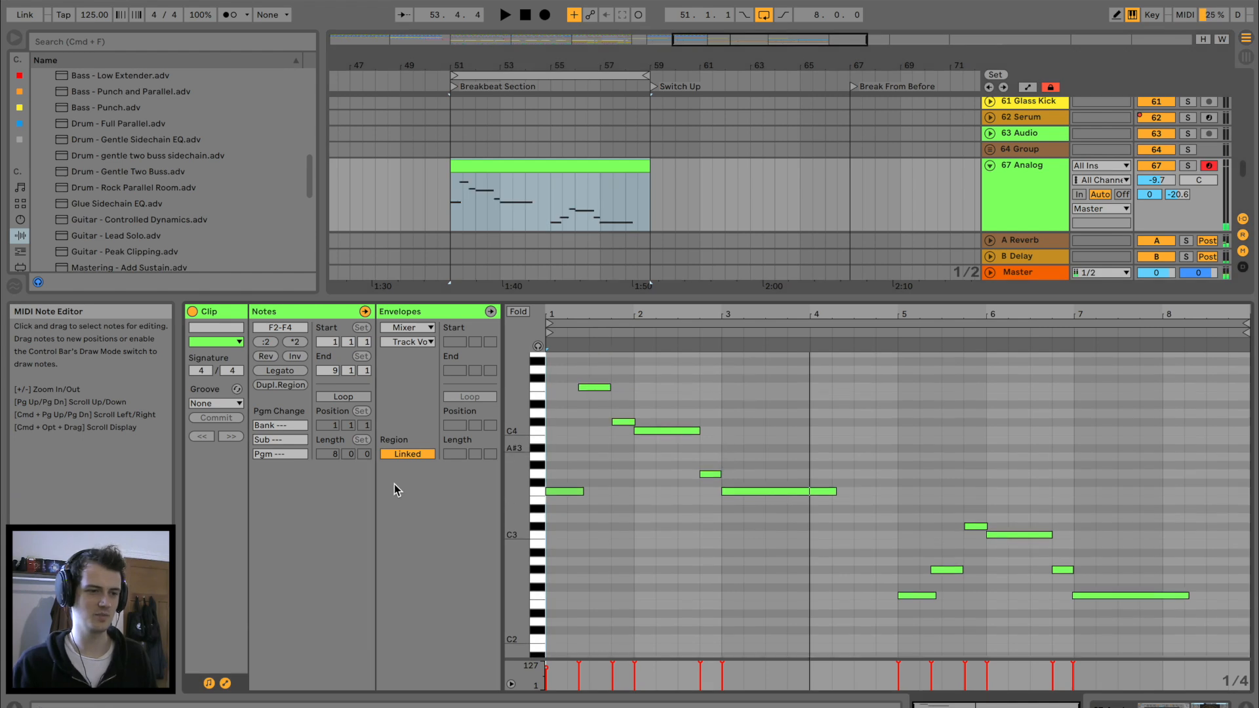
Show the consolidated lead clip's MIDI Ctrl Pitch Bend envelope and add breakpoints at its start
left_click(423, 328)
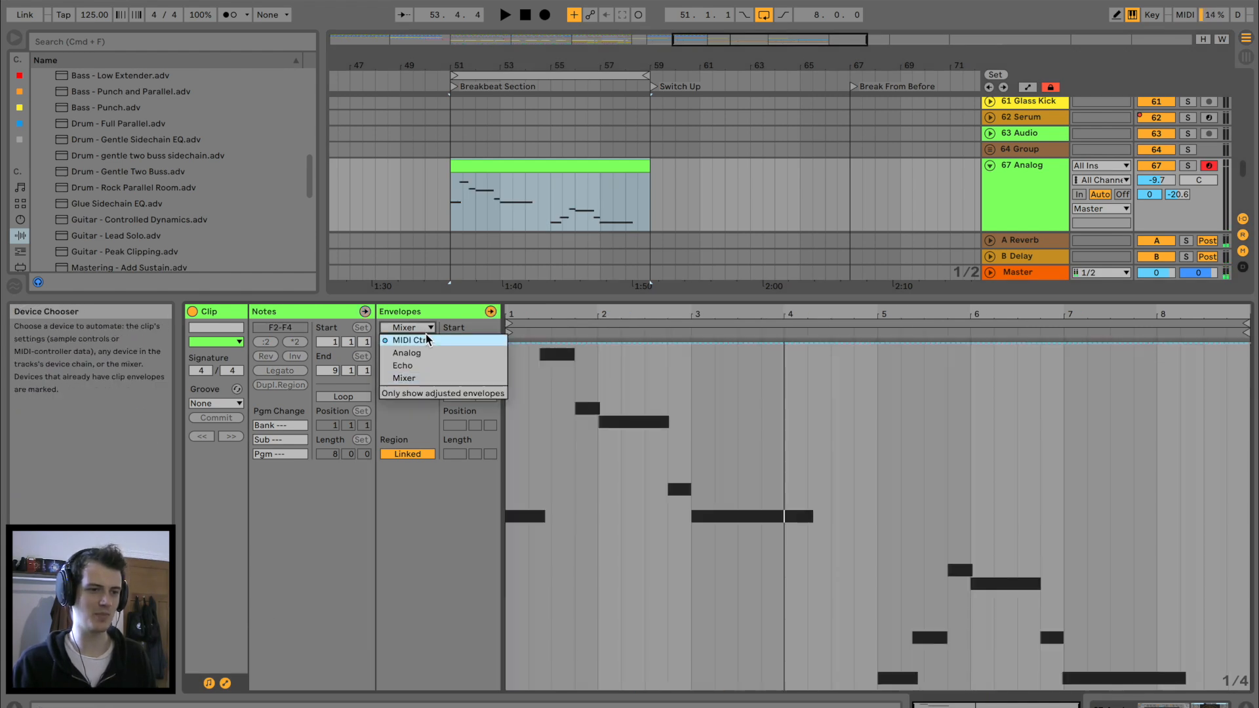
left_click(431, 341)
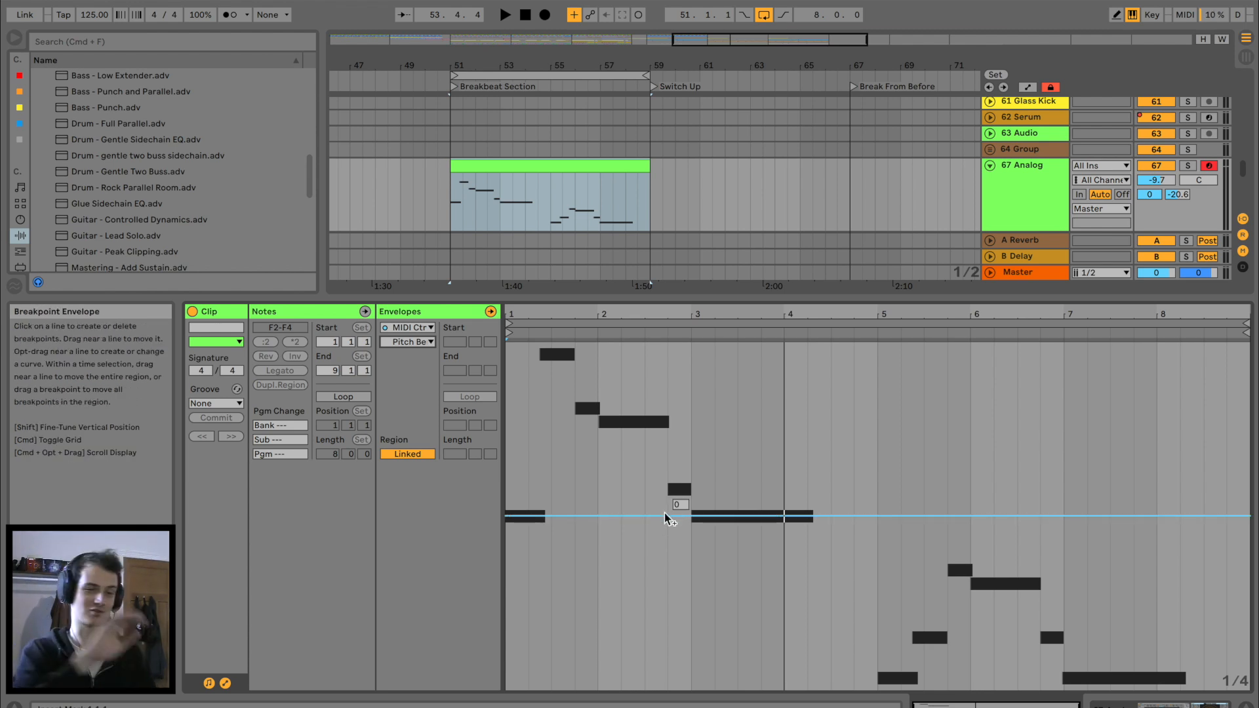
left_click(519, 516)
left_click_drag(514, 315, 516, 368)
left_click(506, 516)
Set the pitch bend range of 67 Analog's synth to 12
left_click(1034, 172)
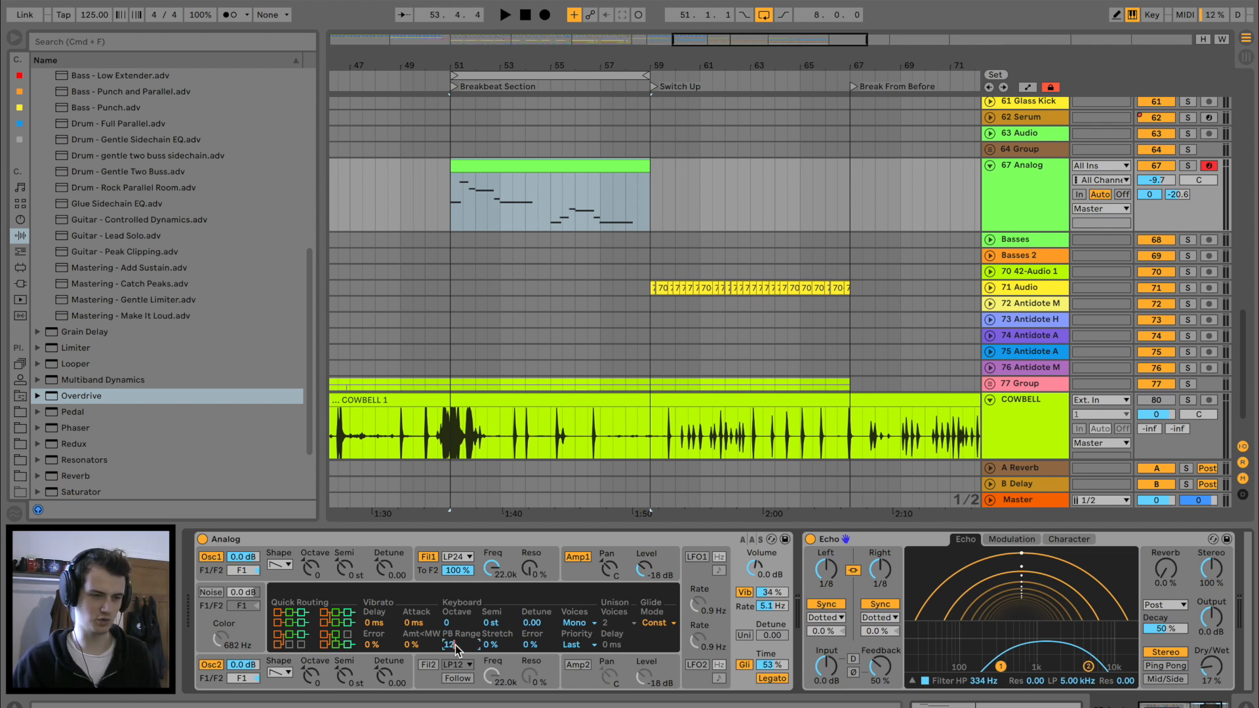
left_click(535, 163)
double_click(535, 162)
Shape the Pitch Bend envelope into a short ramp rising to 0 within the first note and audition it
left_click(423, 327)
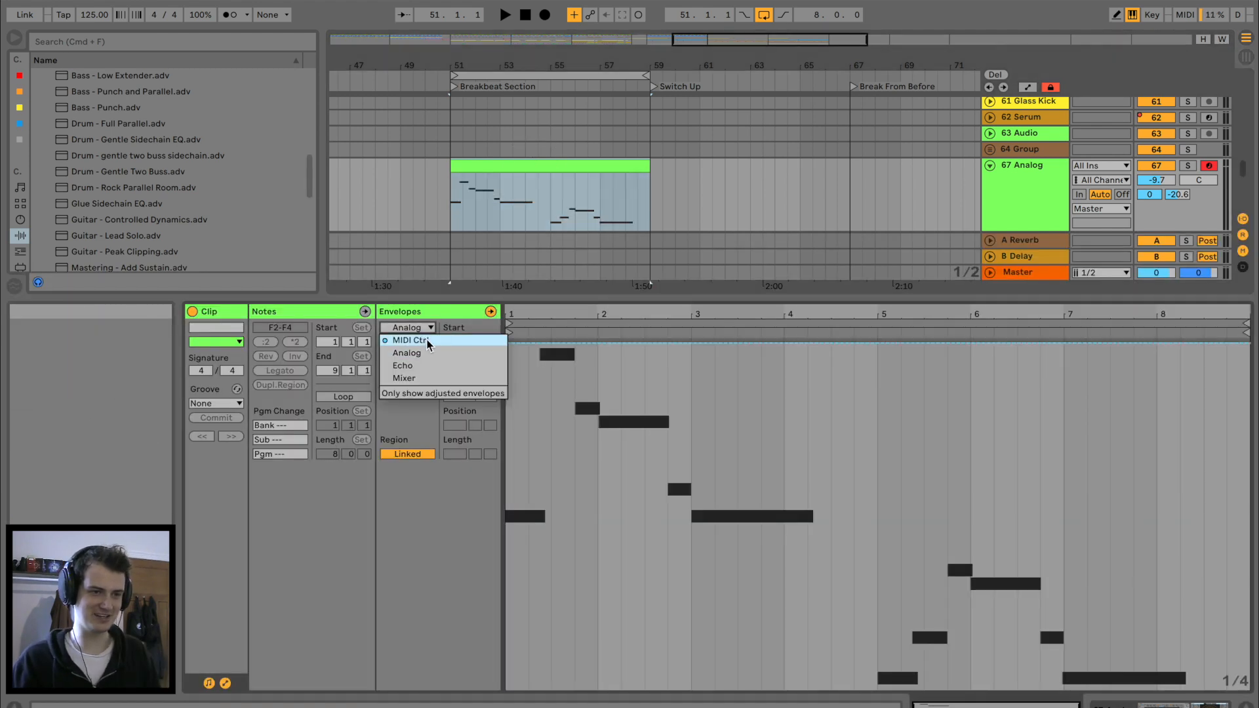
left_click(427, 341)
left_click_drag(514, 314, 514, 346)
key("space")
mouse_move(528, 517)
left_mouse_down()
mouse_move(509, 559)
mouse_move(525, 516)
left_mouse_up()
key("space")
key("space")
key("space")
key("space")
key("space")
key("space")
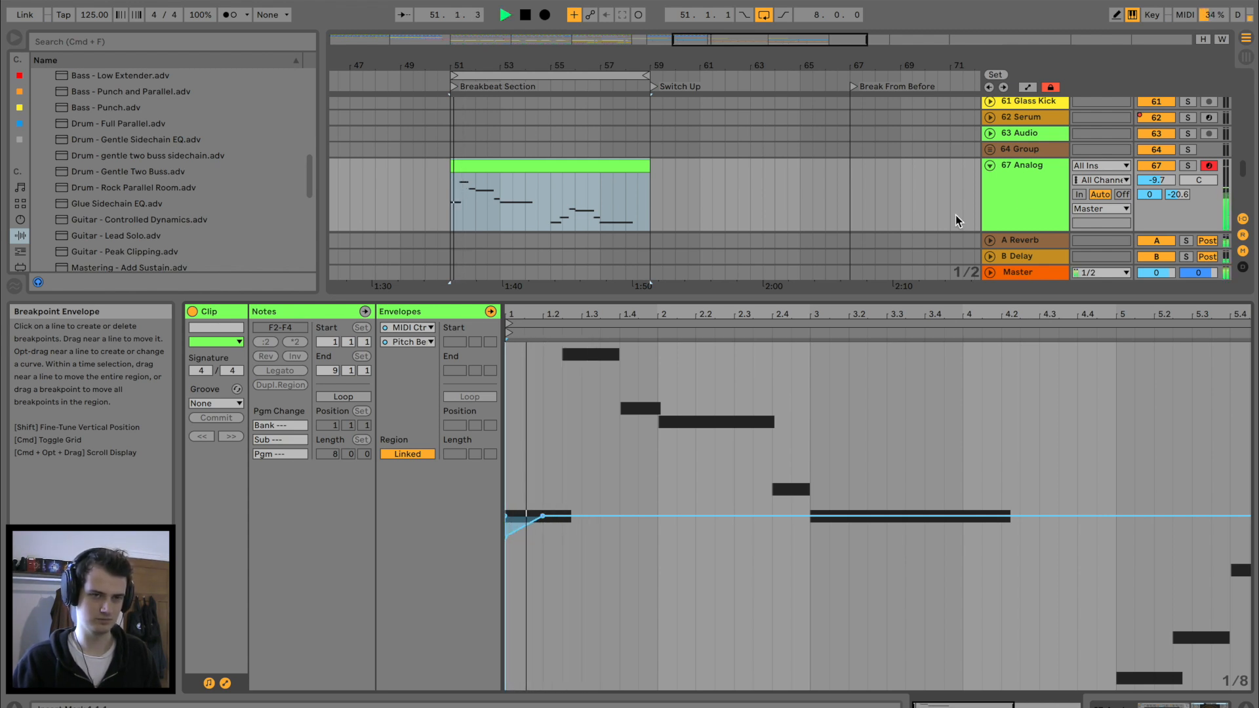
Solo 67 Analog and lengthen the first F3 note so it overlaps the following F4
left_click(1188, 167)
key("space")
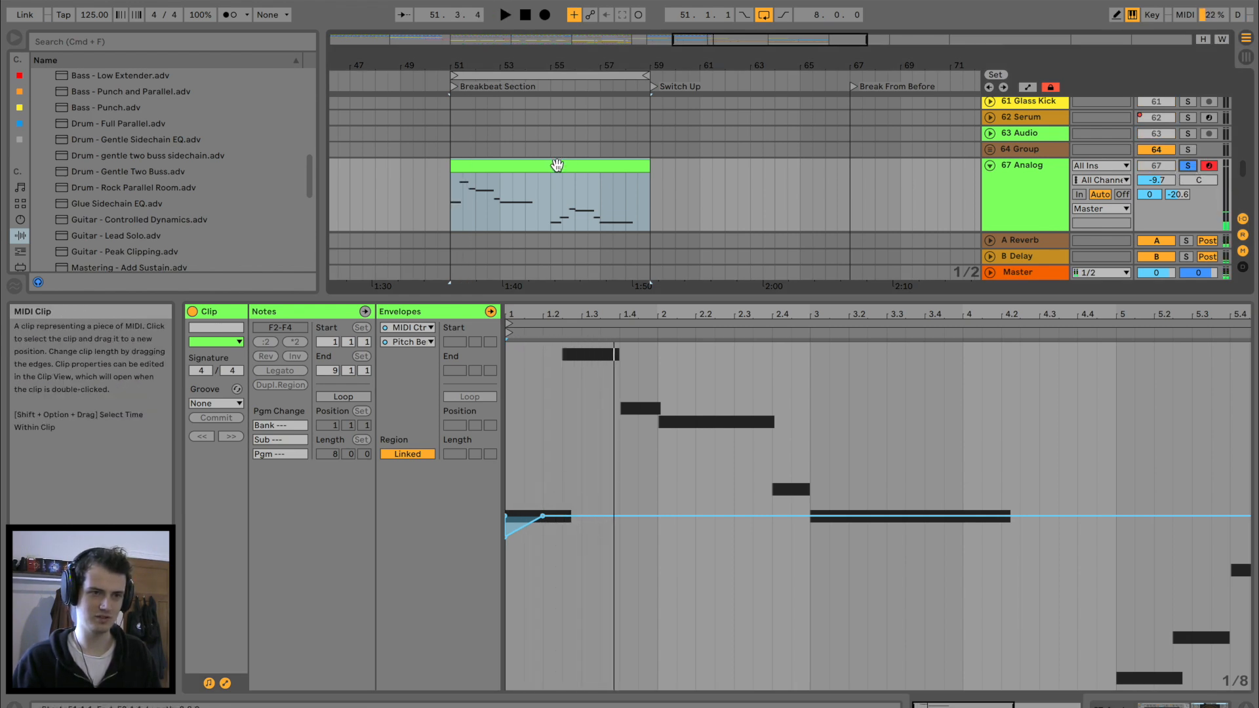
left_click(225, 684)
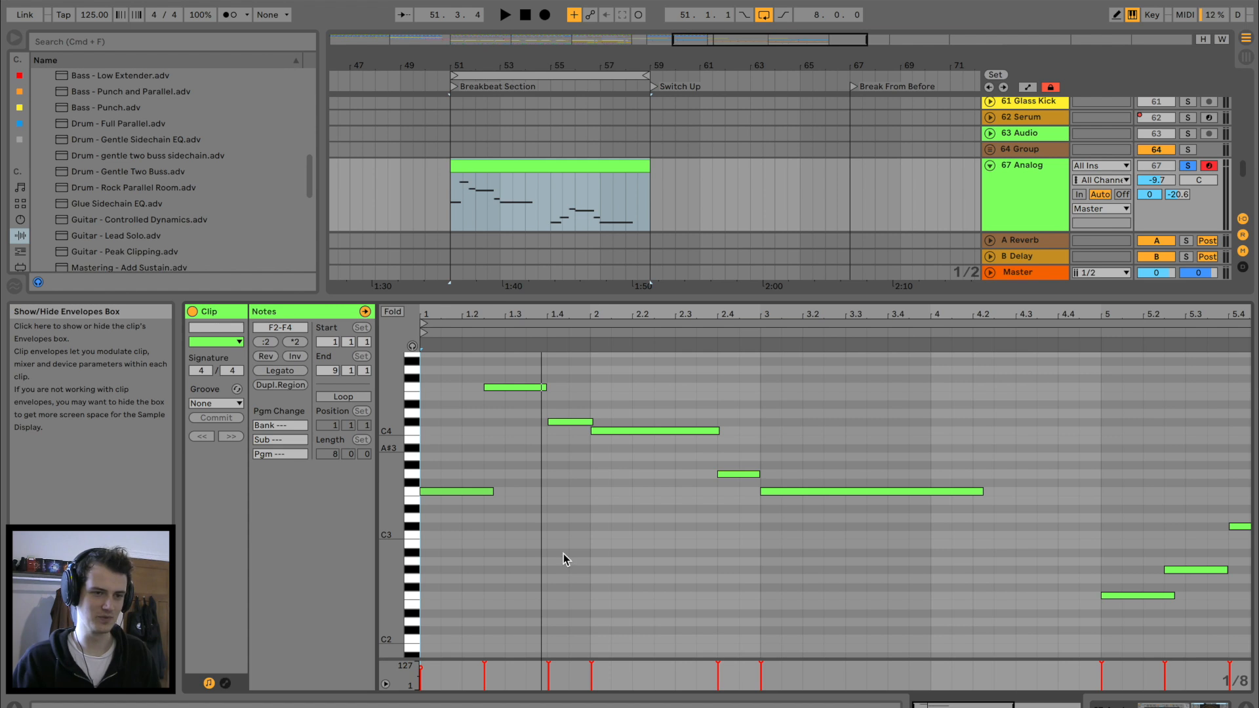
left_click(490, 492)
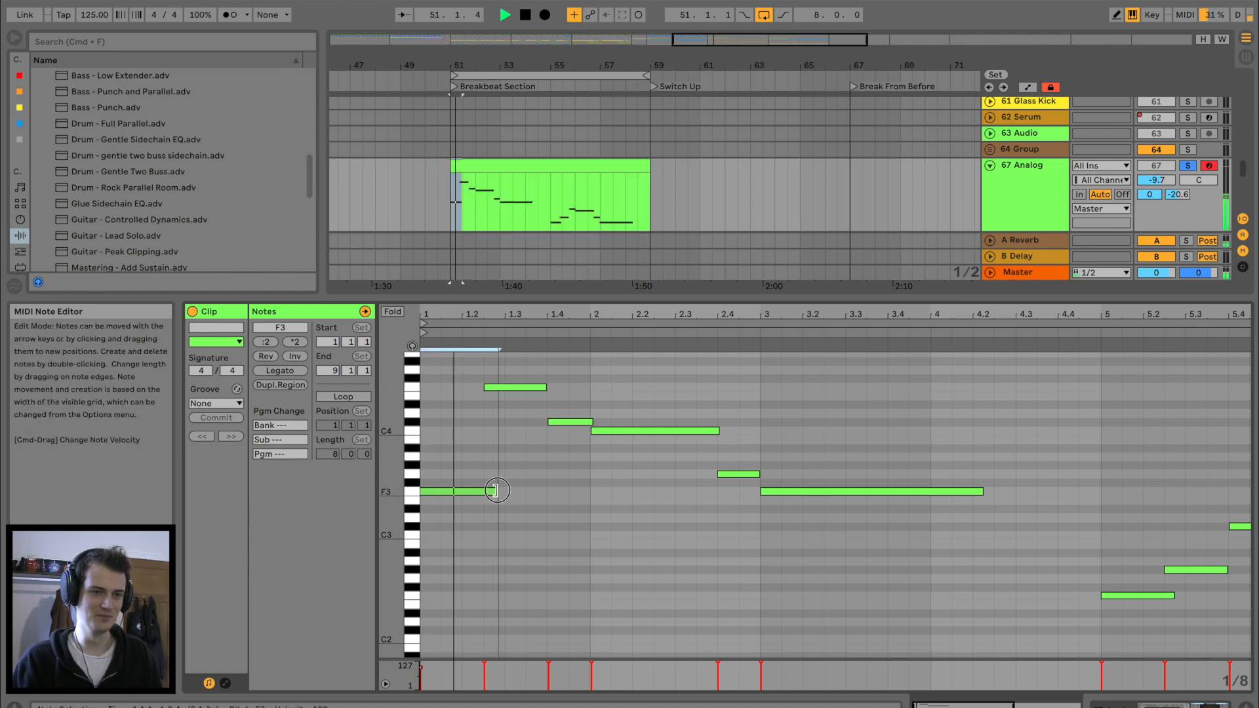
Set 67 Analog's glide time to 61% while the soloed lead plays
left_click(1014, 198)
key("space")
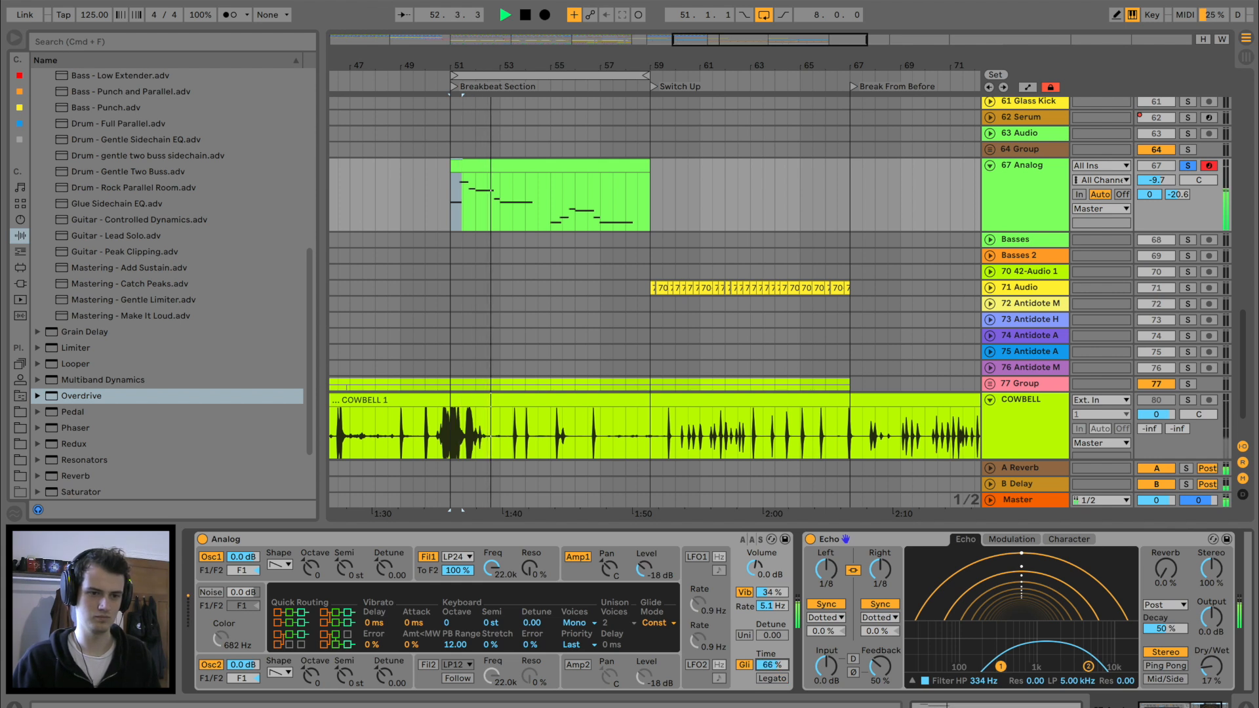
left_click_drag(772, 665, 772, 662)
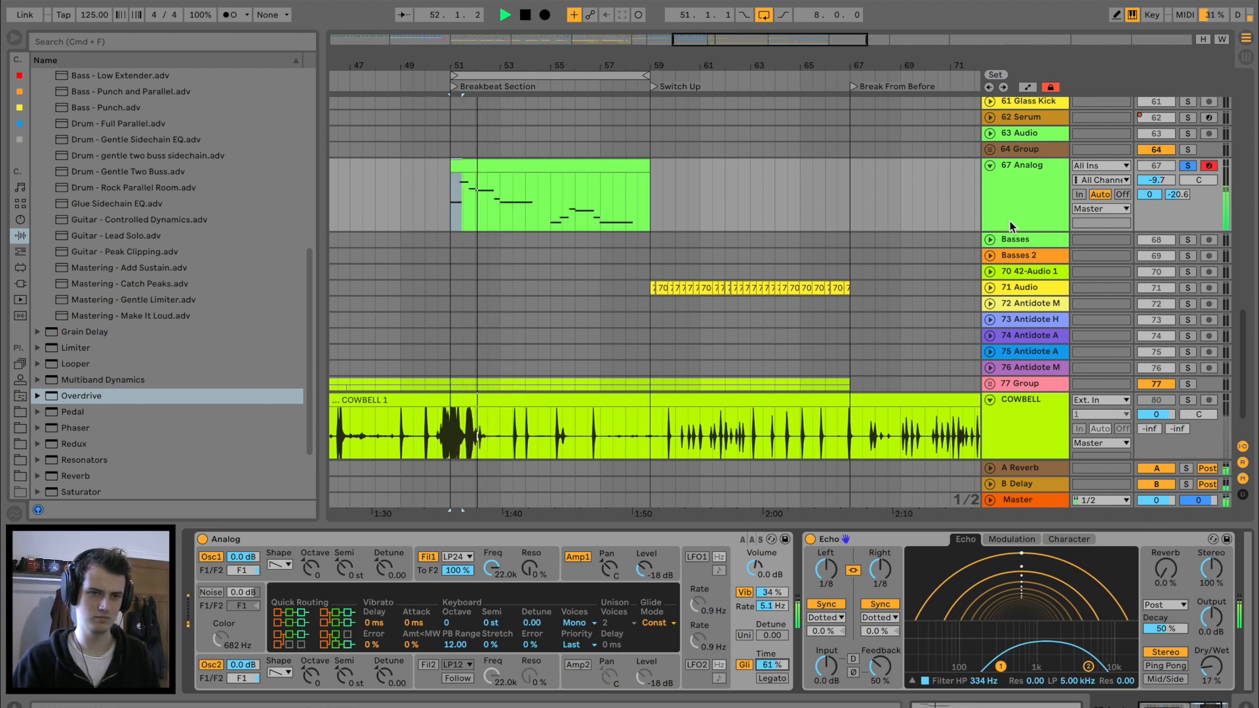
Reopen the lead clip's Pitch Bend envelope and add short dips leading into its bars 2 and 3
left_click(565, 164)
double_click(565, 164)
key("space")
left_click(225, 683)
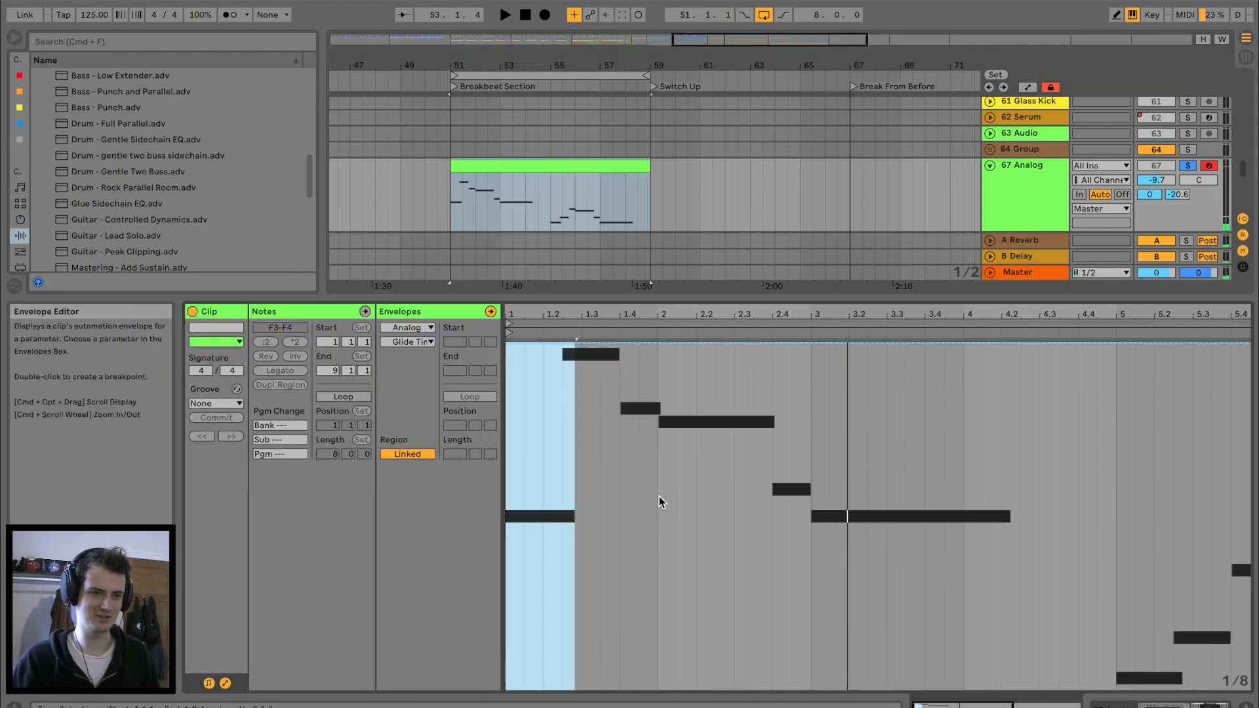
left_click(406, 327)
left_click(401, 331)
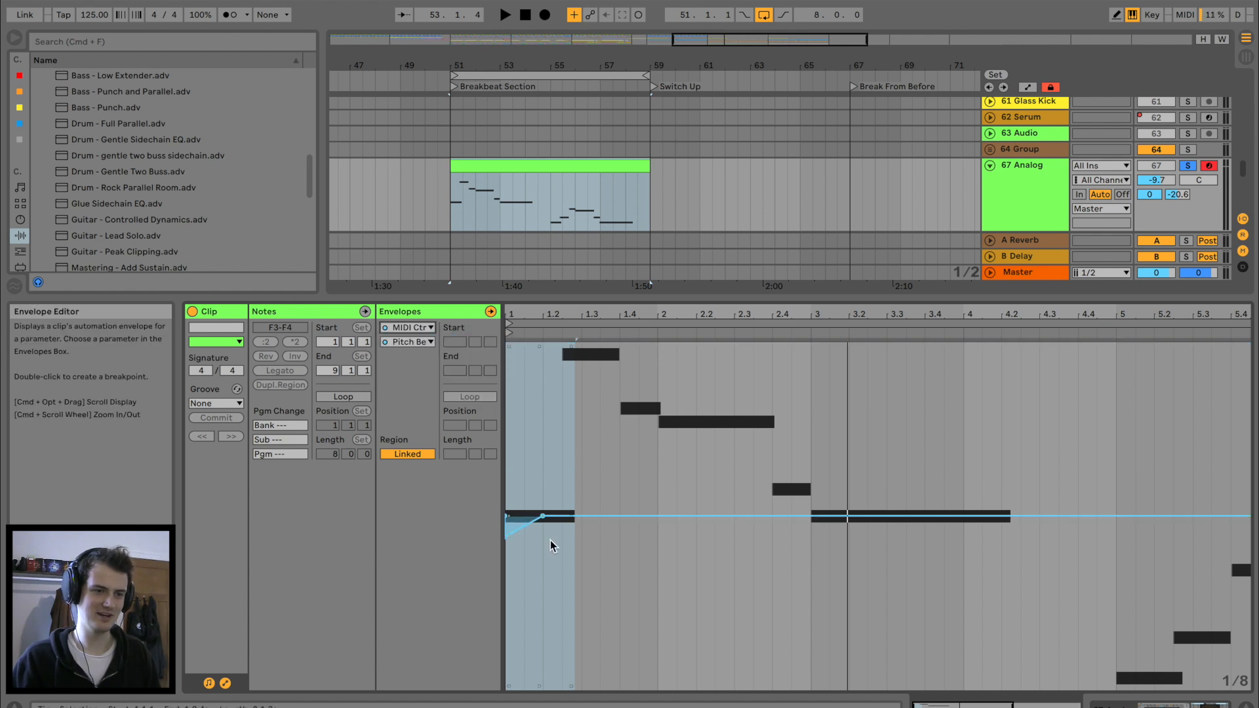
left_click_drag(538, 316, 539, 351)
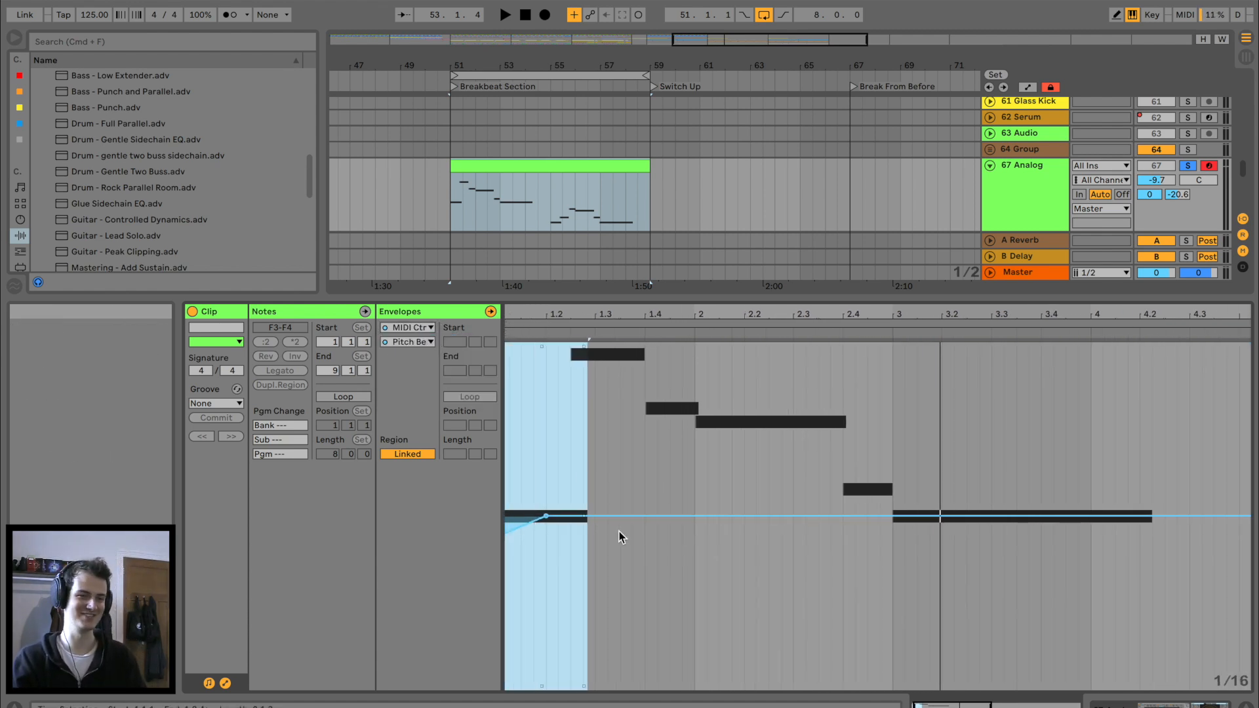
left_click(572, 515)
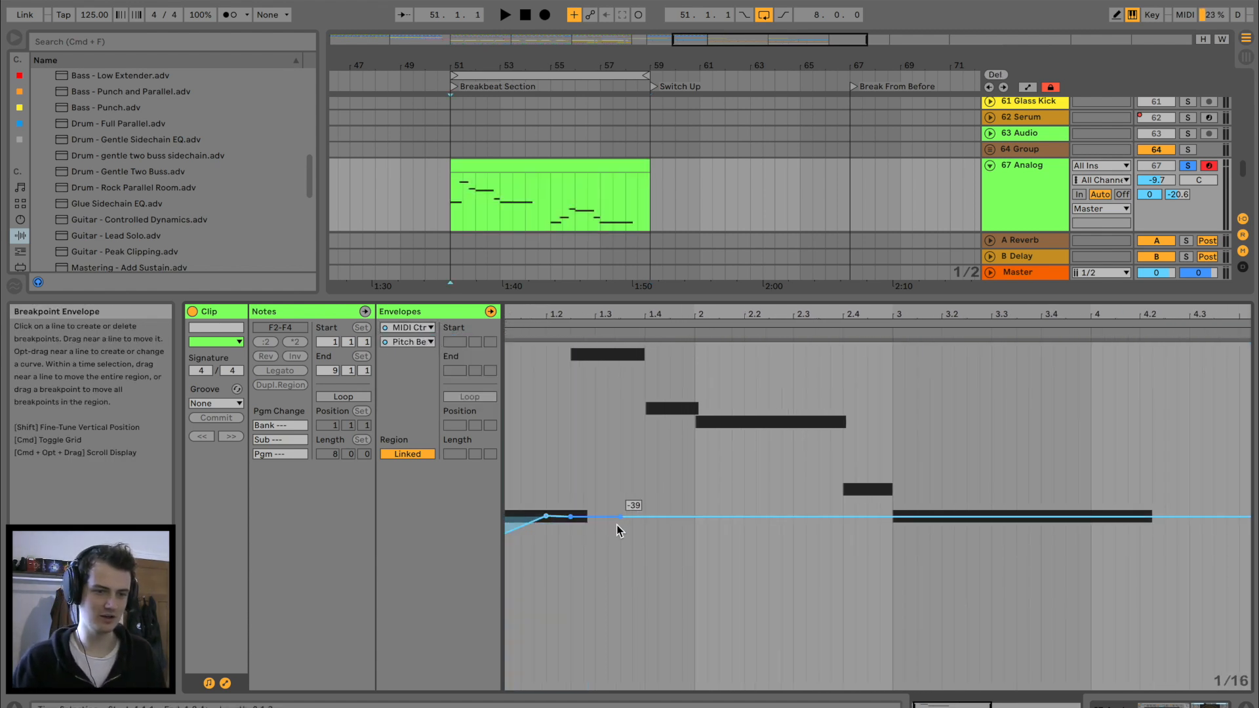
key("super+z")
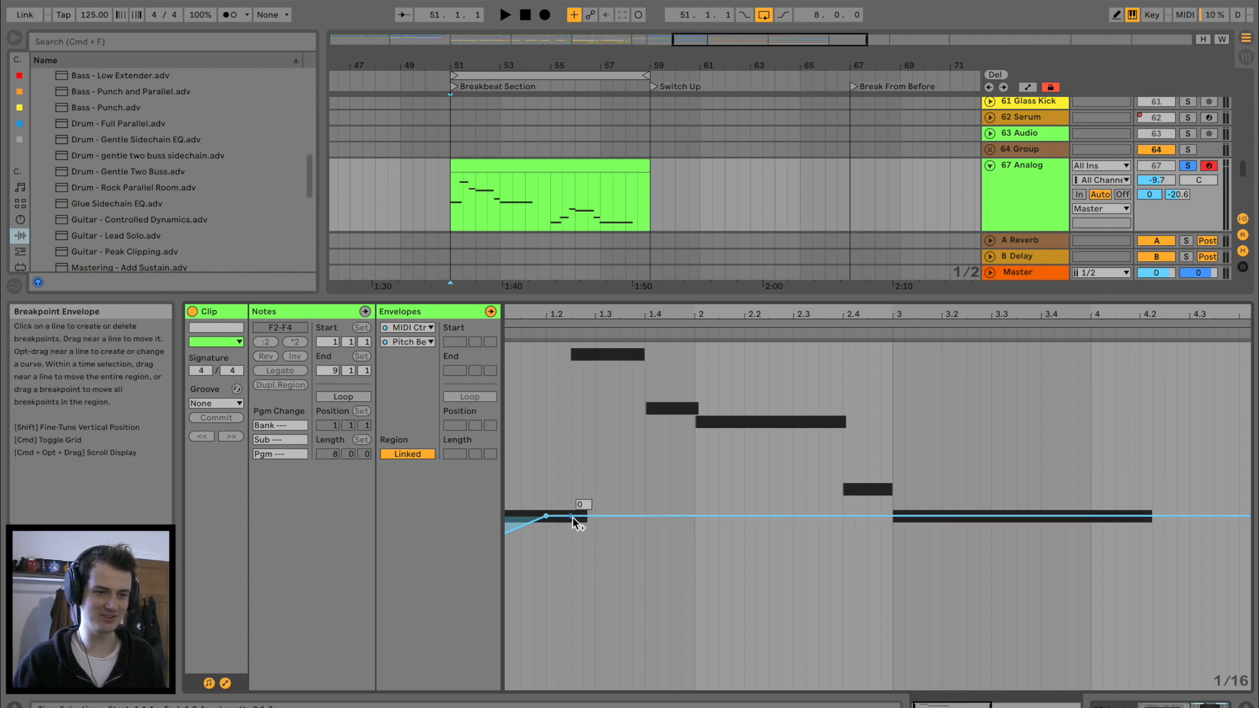
key("super+z")
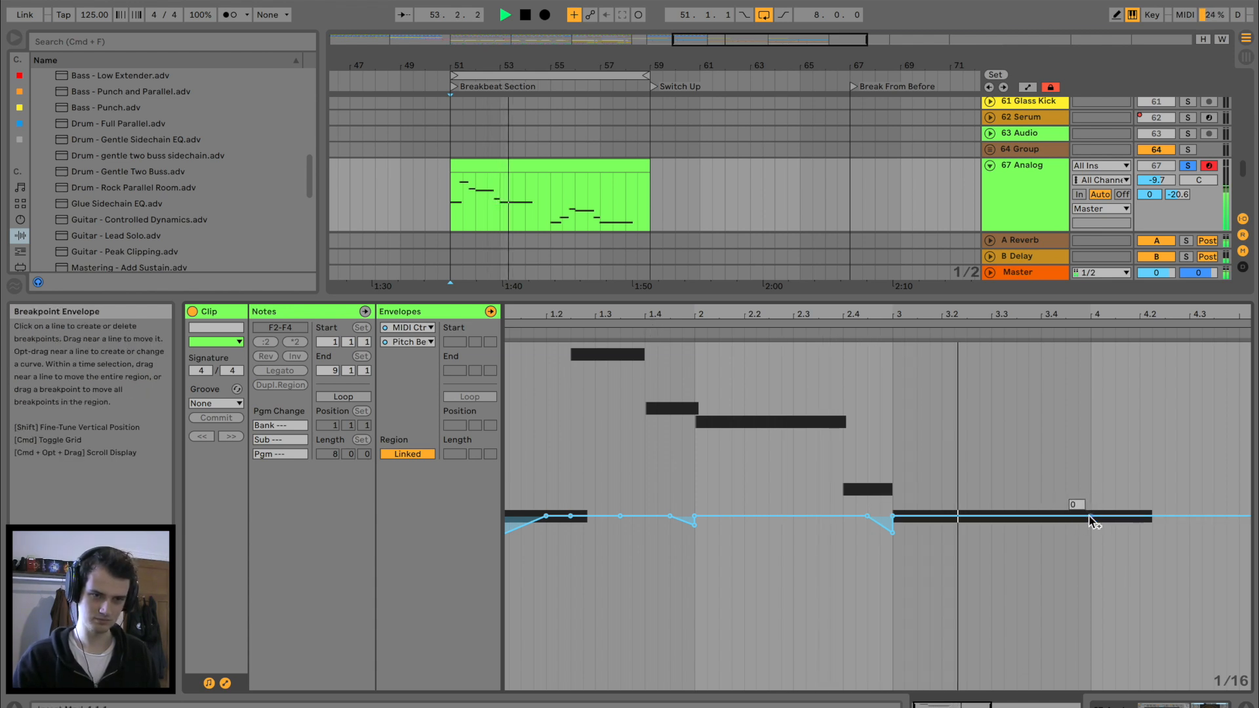
Add a small upward bend just before the Pitch Bend dip into bar 3 and audition the phrase
left_click_drag(892, 533, 868, 507)
key("space")
left_click(855, 517)
left_click(757, 330)
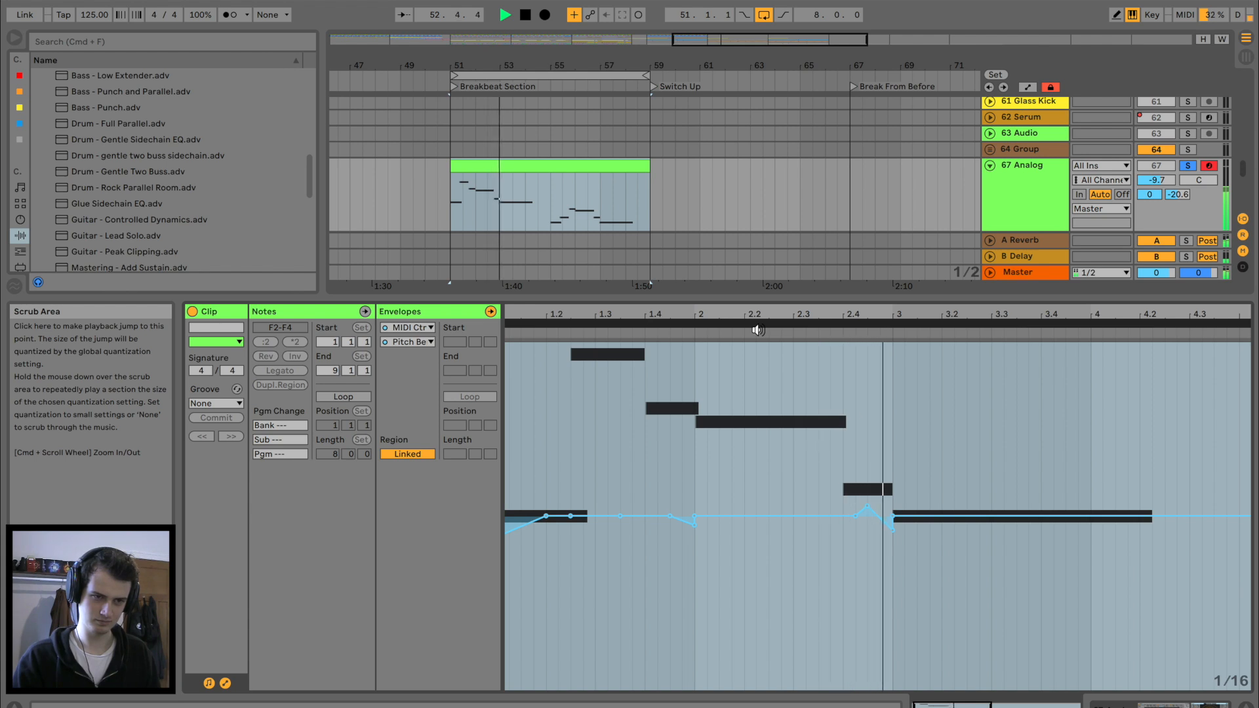
left_click(729, 411)
key("space")
left_click(832, 526)
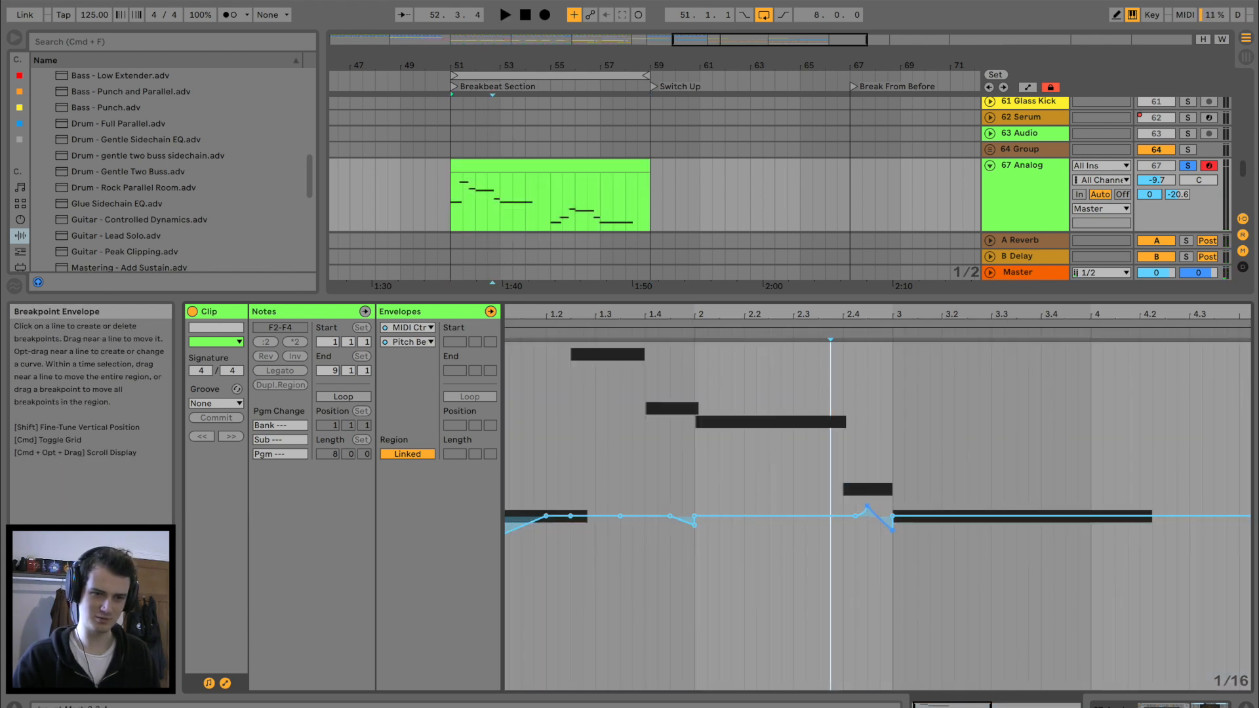
Set 67 Analog's volume to -7.5 dB and show its F1 Freq automation
left_click(775, 334)
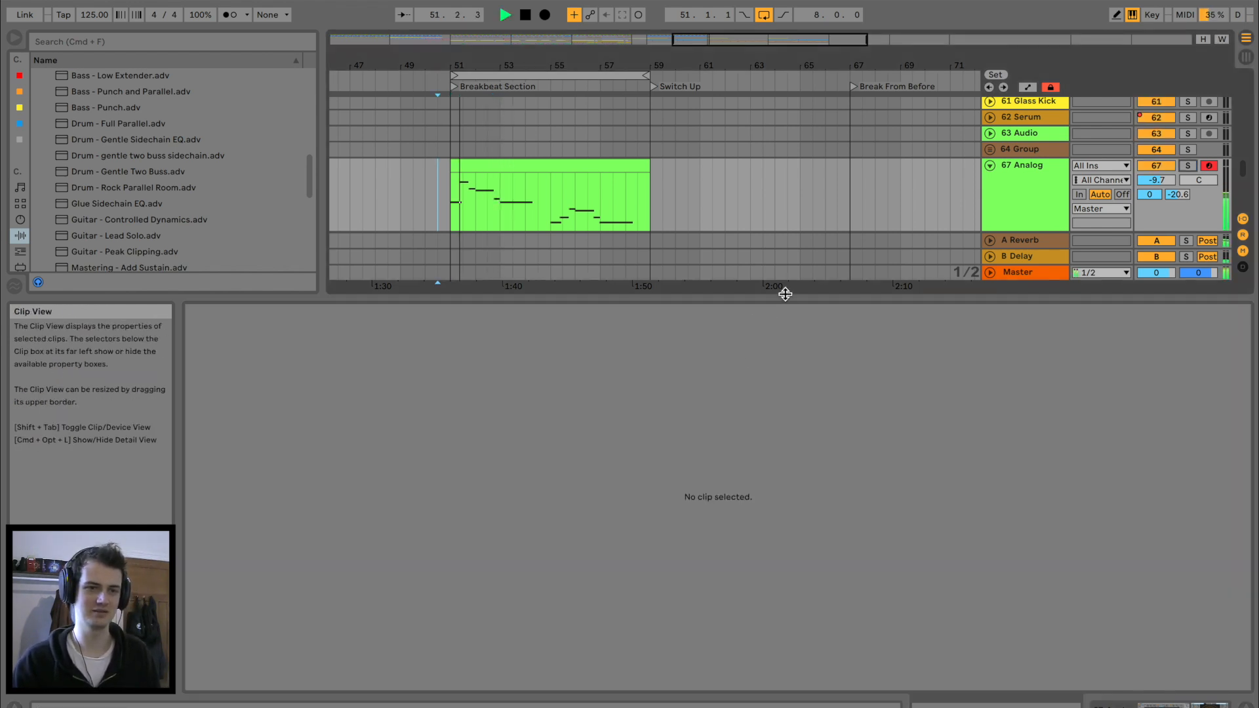
left_click_drag(785, 294, 787, 515)
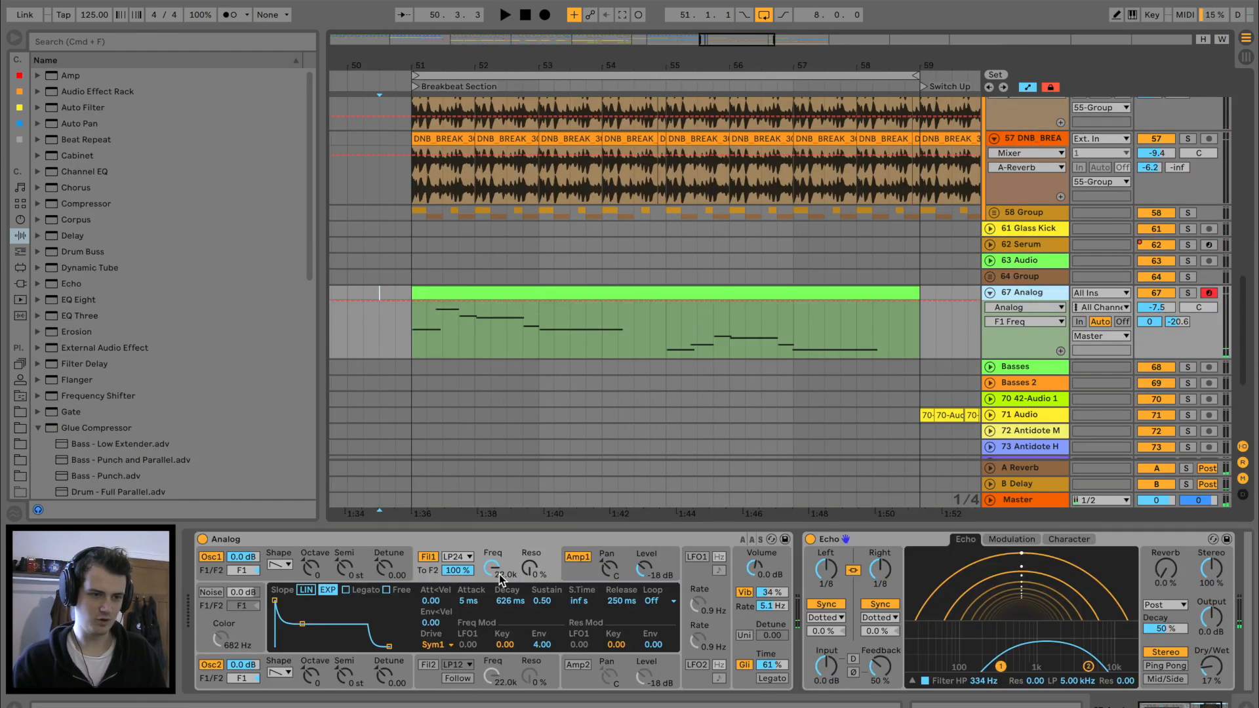
key("space")
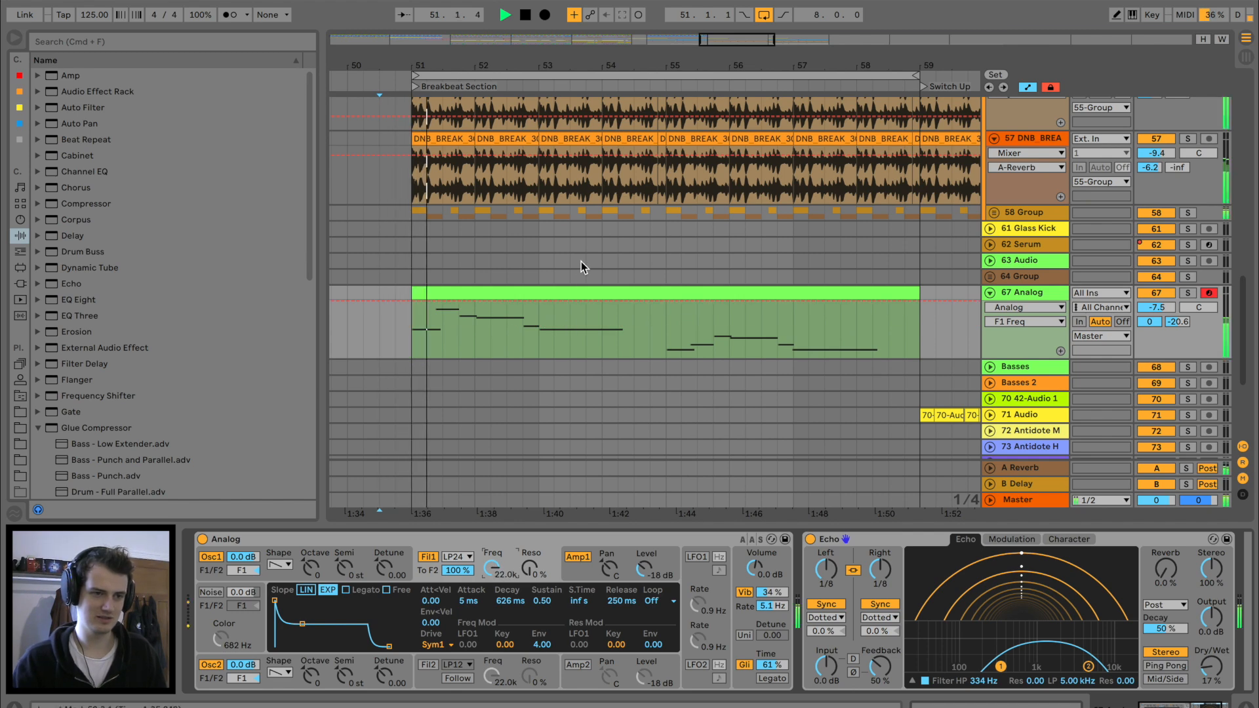
Automate F1 Freq on 67 Analog with a curved sweep down to about 99 Hz in bar 54 and another dip around bar 58
left_click(584, 301)
left_click_drag(622, 301, 635, 348)
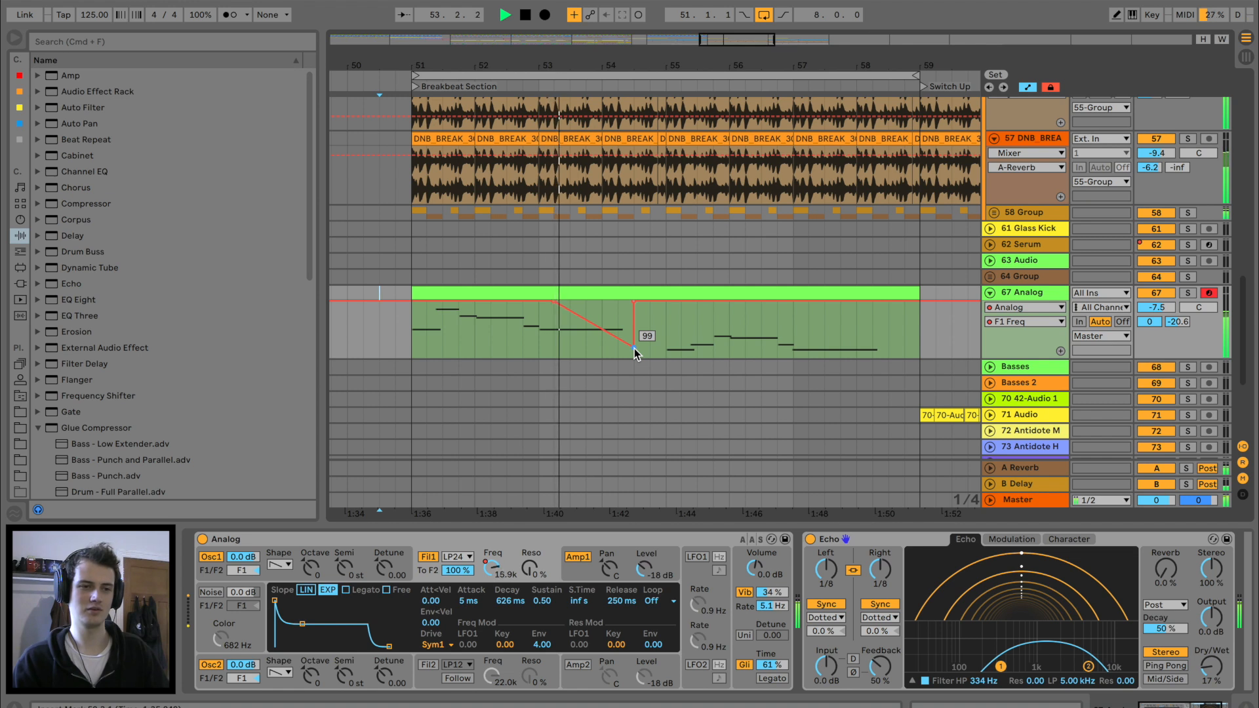
left_click(610, 330)
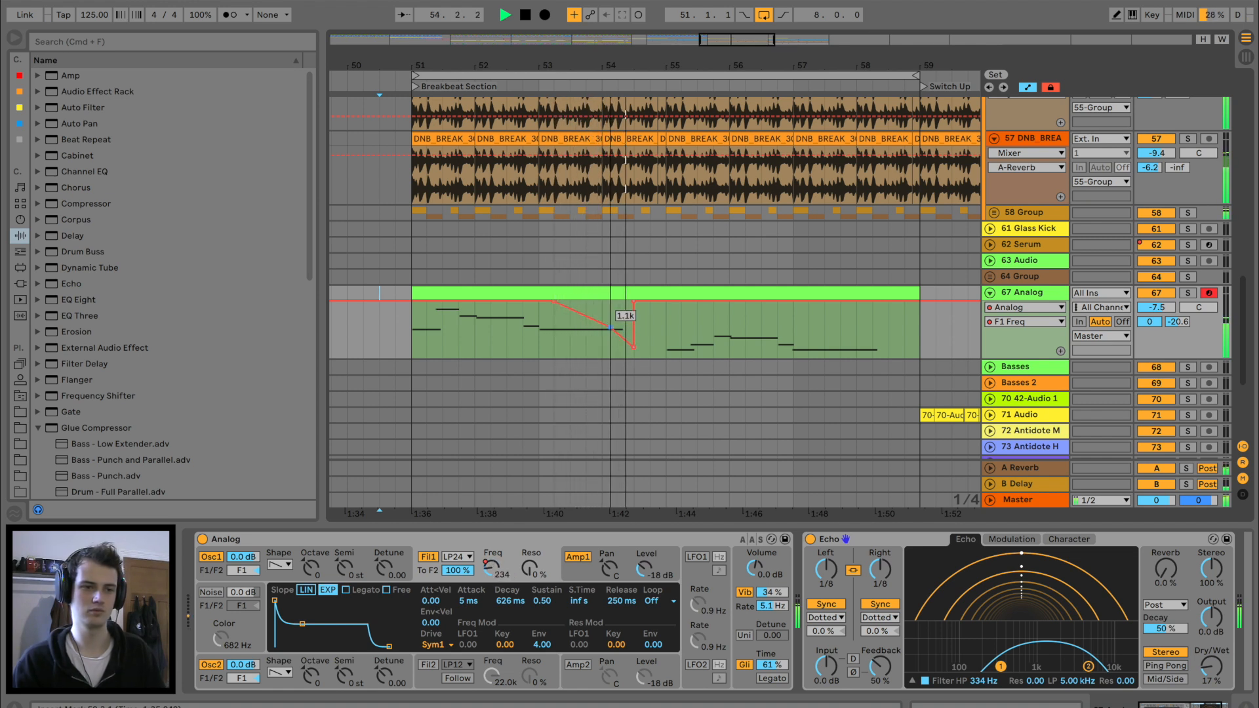
left_click(808, 302)
left_click(894, 303)
left_click_drag(872, 303, 872, 338)
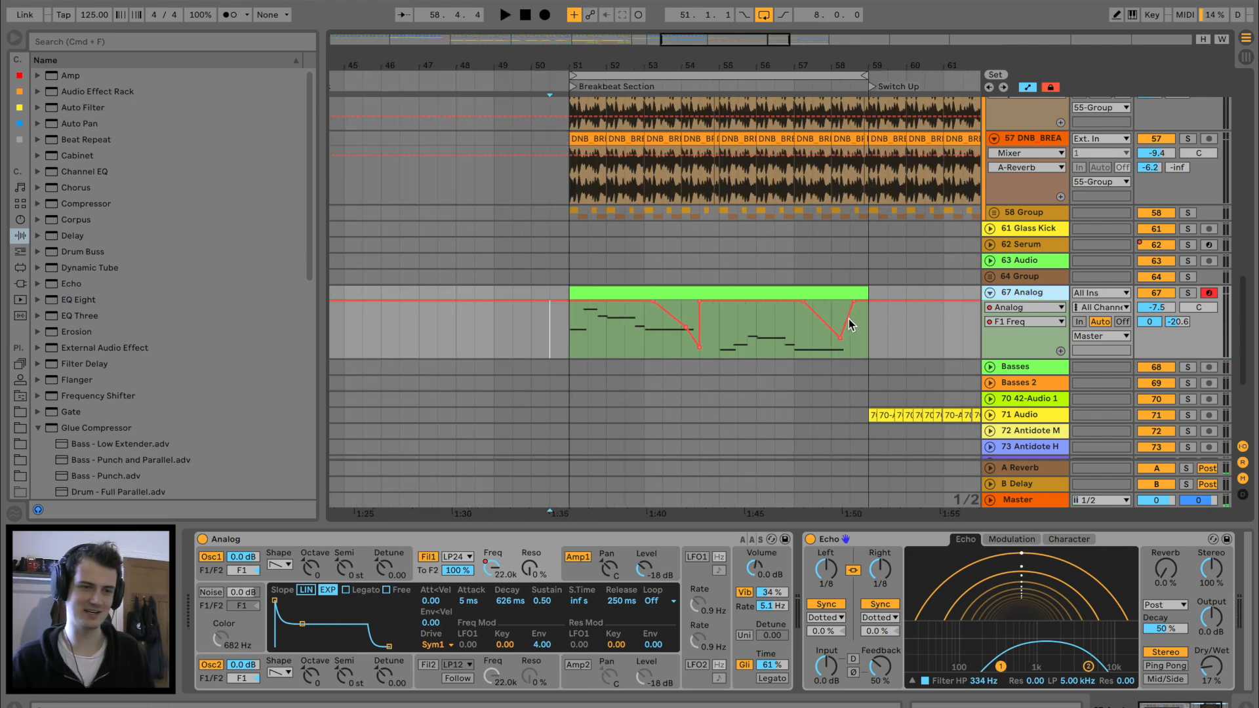
Create a MIDI track with Analog below 67 Analog, copy the lead clip onto it, and audition both tracks soloed
key("shift+super+t")
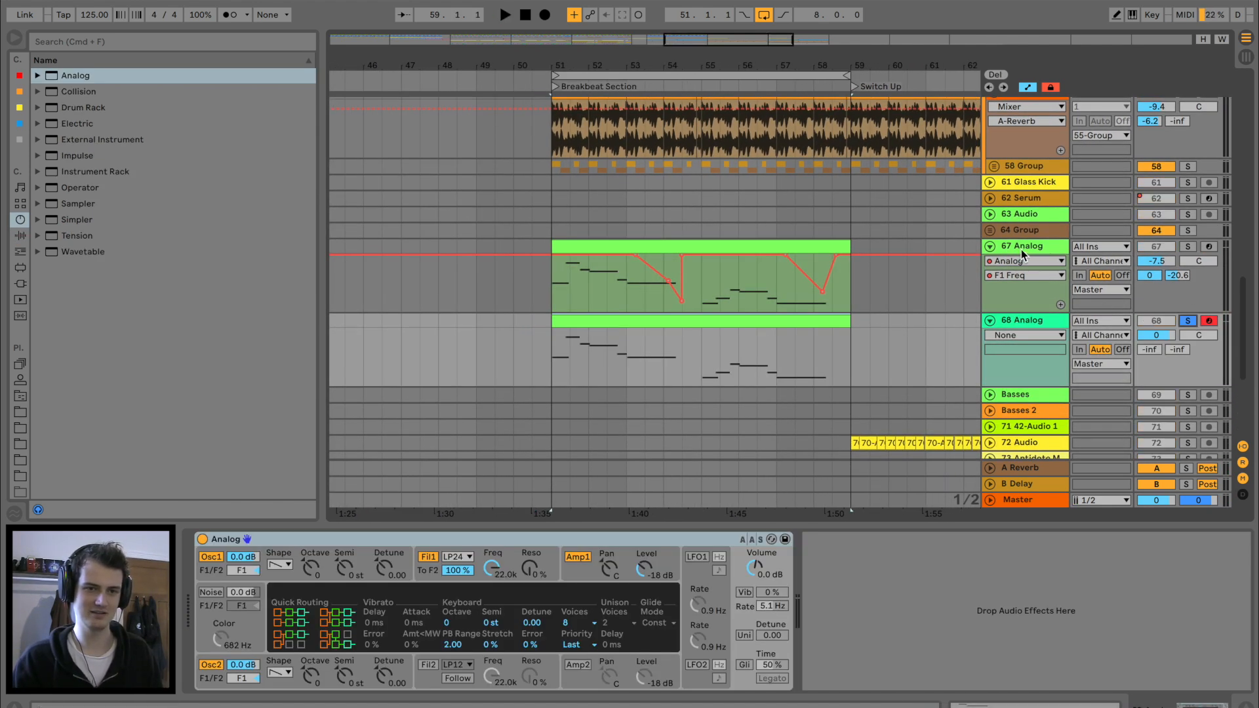
left_click(1021, 255)
key("space")
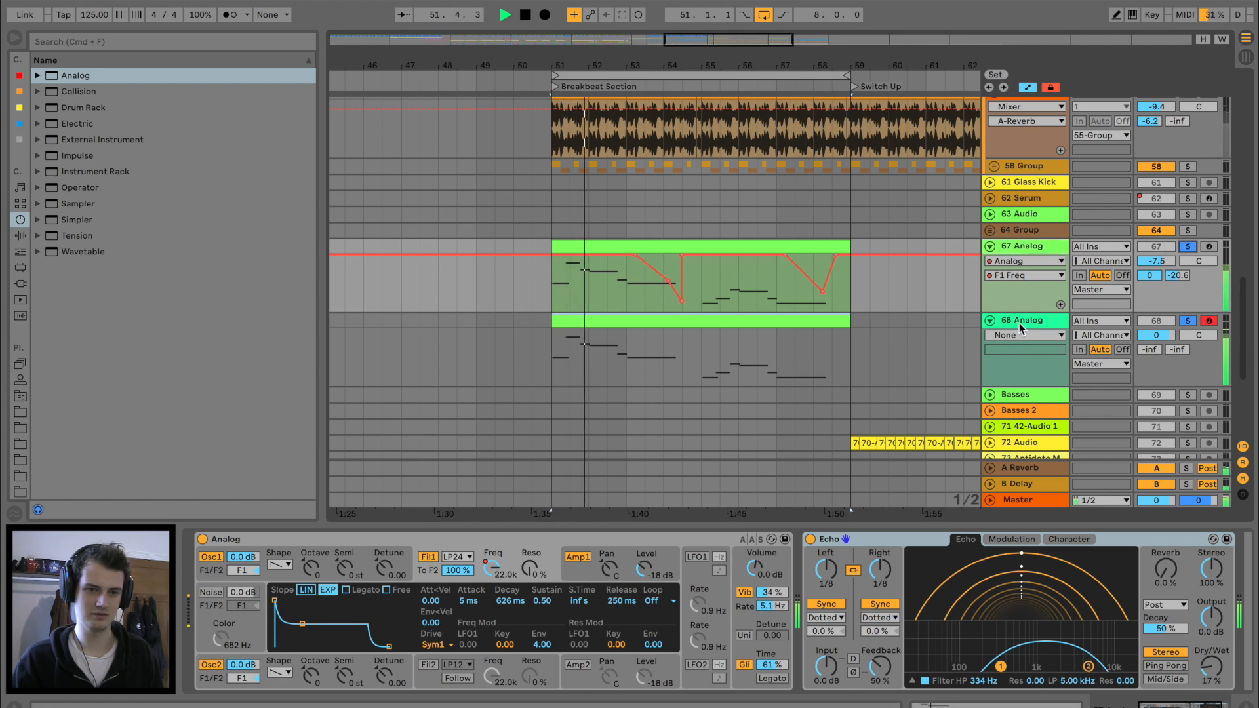
On 68 Analog, detune Osc1 to 0.04 and give it a square wave, set Osc2 to a sine wave, and audition the sound
left_click(1017, 331)
left_click_drag(384, 568, 363, 575)
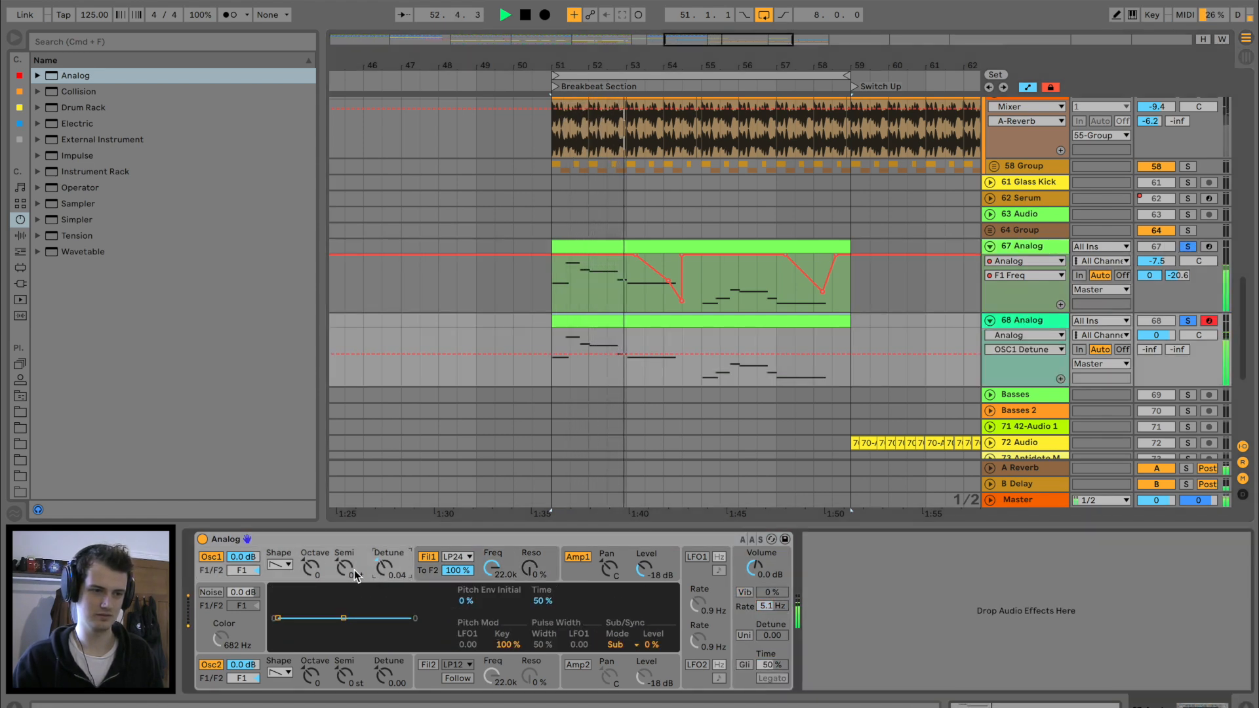
left_click(279, 565)
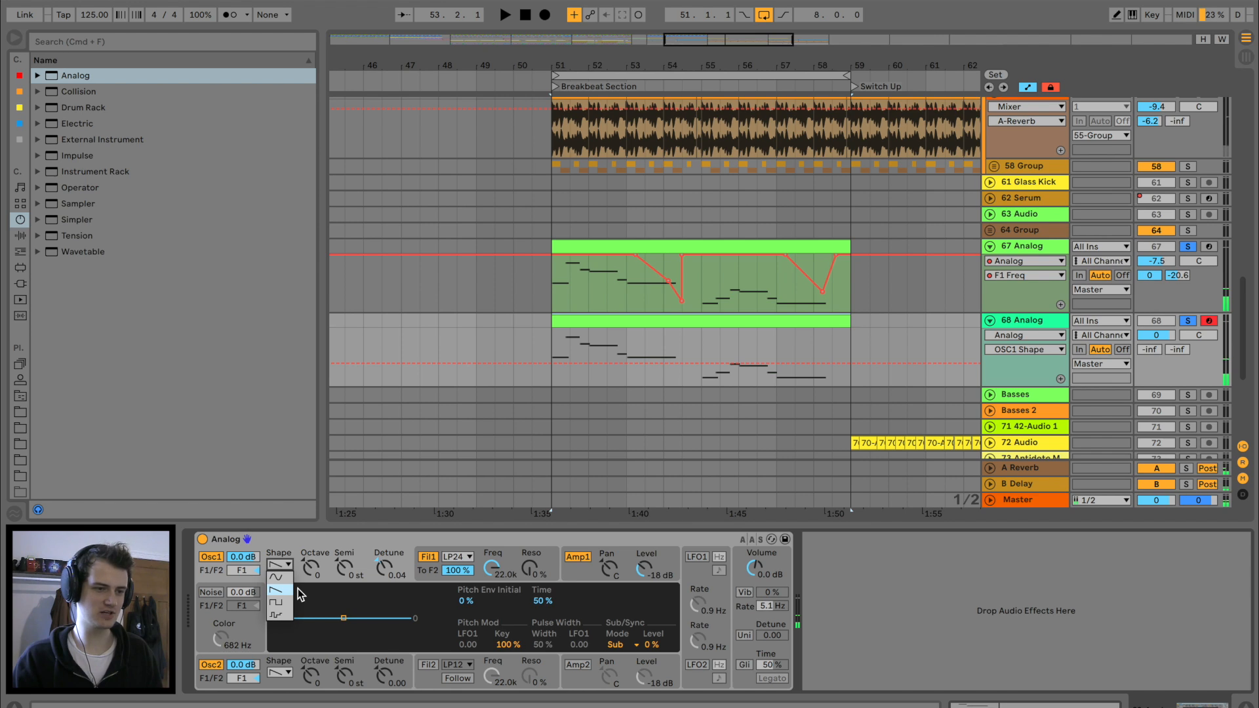
left_click(281, 674)
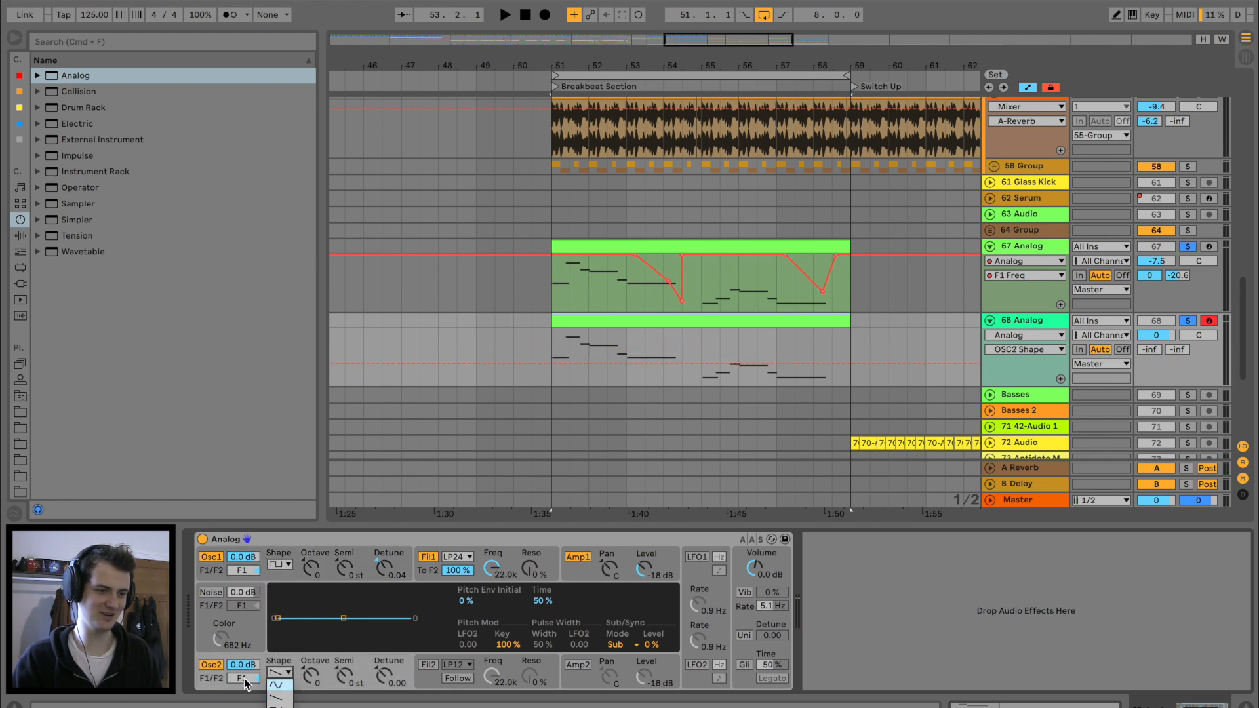
key("space")
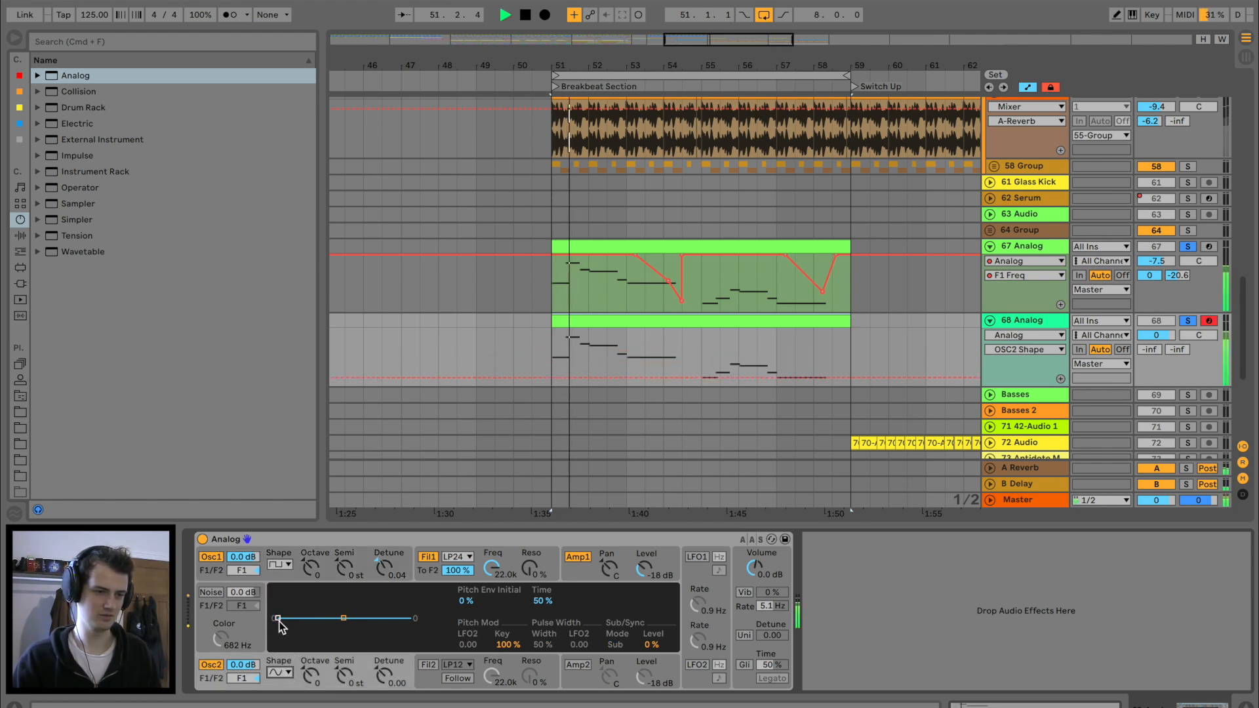
Set Osc2 to Octave 1 with a 56% pitch envelope at 11% time, and the filter envelope to Sustain 1.00 and Release 146 ms
left_click_drag(317, 680, 317, 668)
mouse_move(278, 619)
left_mouse_down()
mouse_move(278, 602)
mouse_move(297, 618)
left_mouse_up()
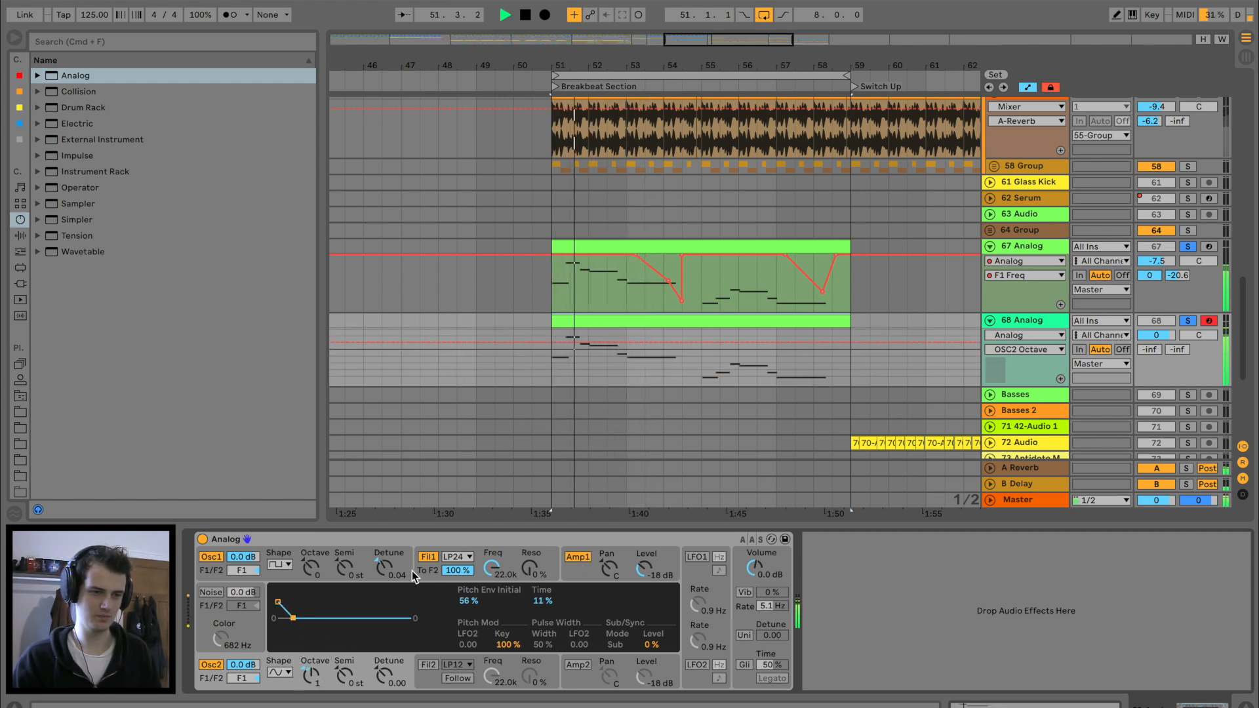
left_click(521, 576)
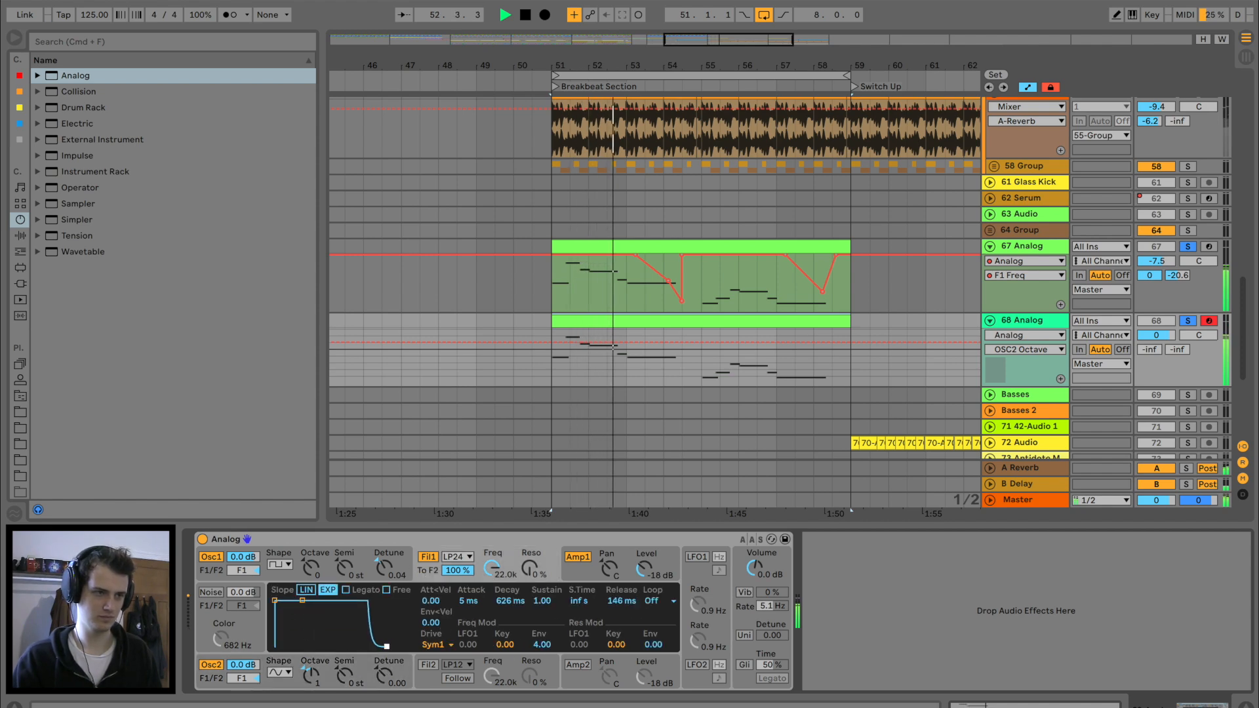
Add a Delay to 68 Analog and delete all clip notes except the pairs leading into bars 3 and 7
left_click(20, 236)
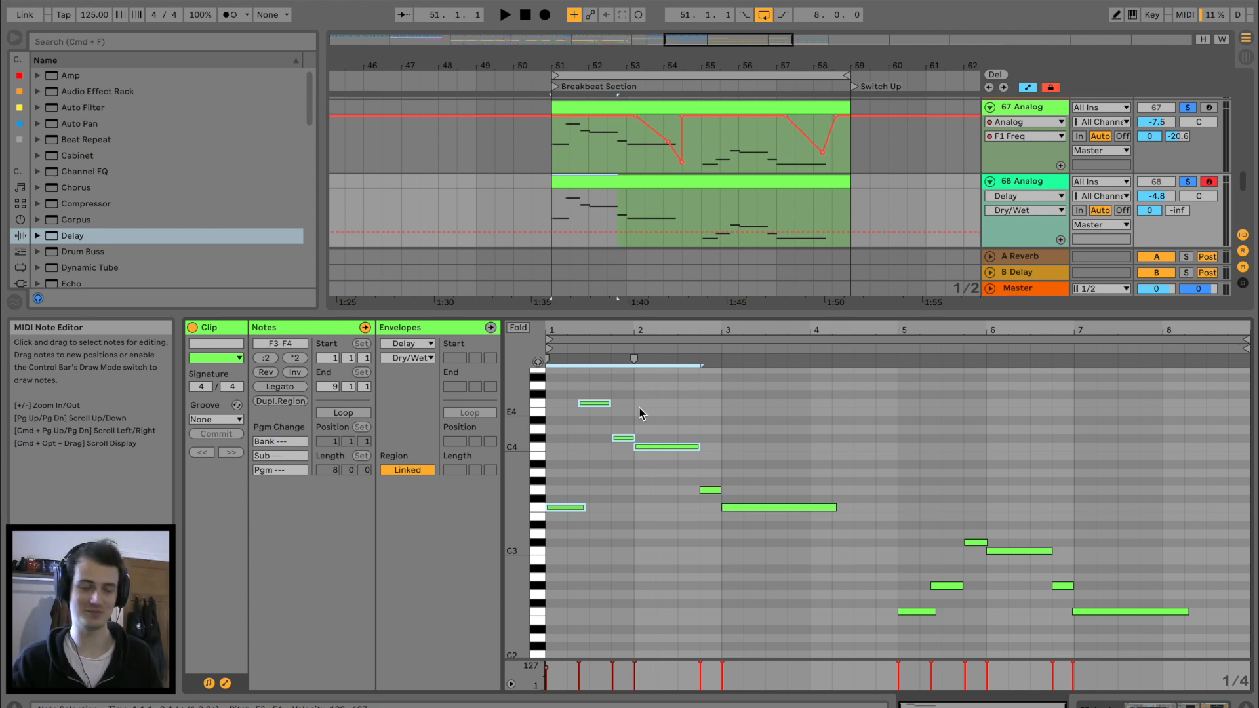
key("Delete")
left_click_drag(1037, 502, 903, 620)
key("Delete")
Freeze and flatten 68 Analog to audio and move the resulting clip one bar later, so it starts at bar 52
left_click(1031, 185)
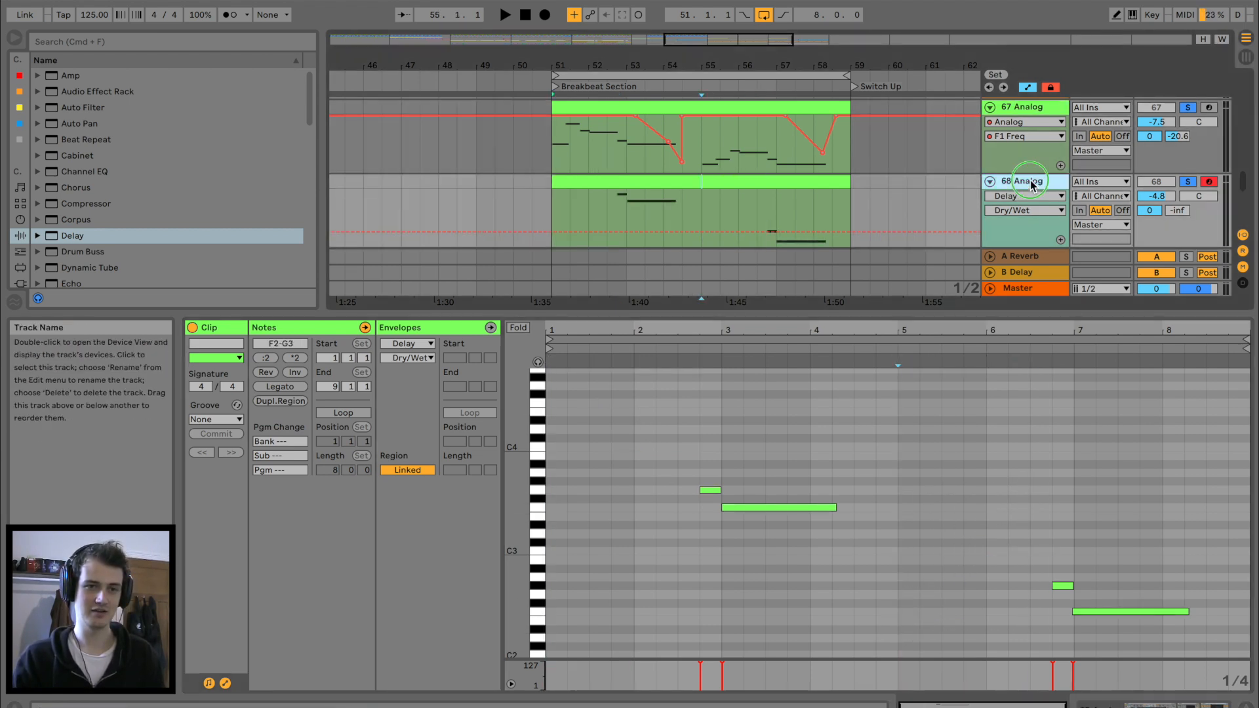
right_click(1031, 184)
left_click(1079, 280)
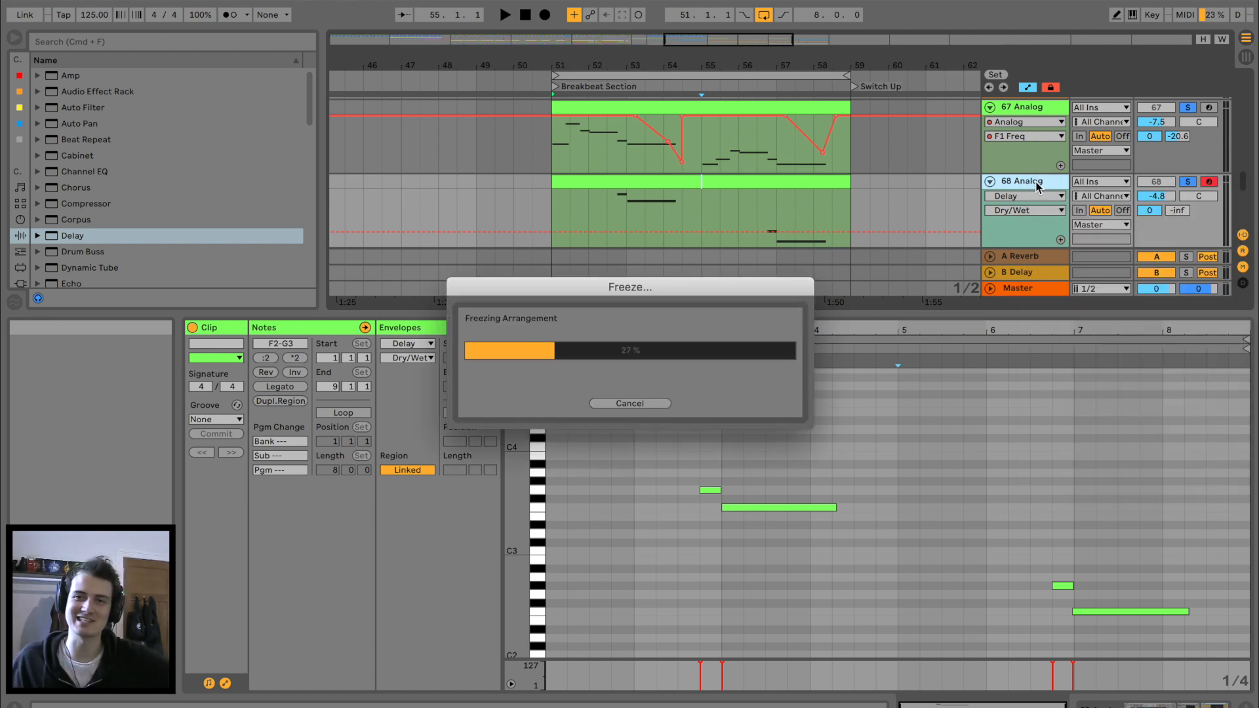
right_click(1036, 186)
key("Return")
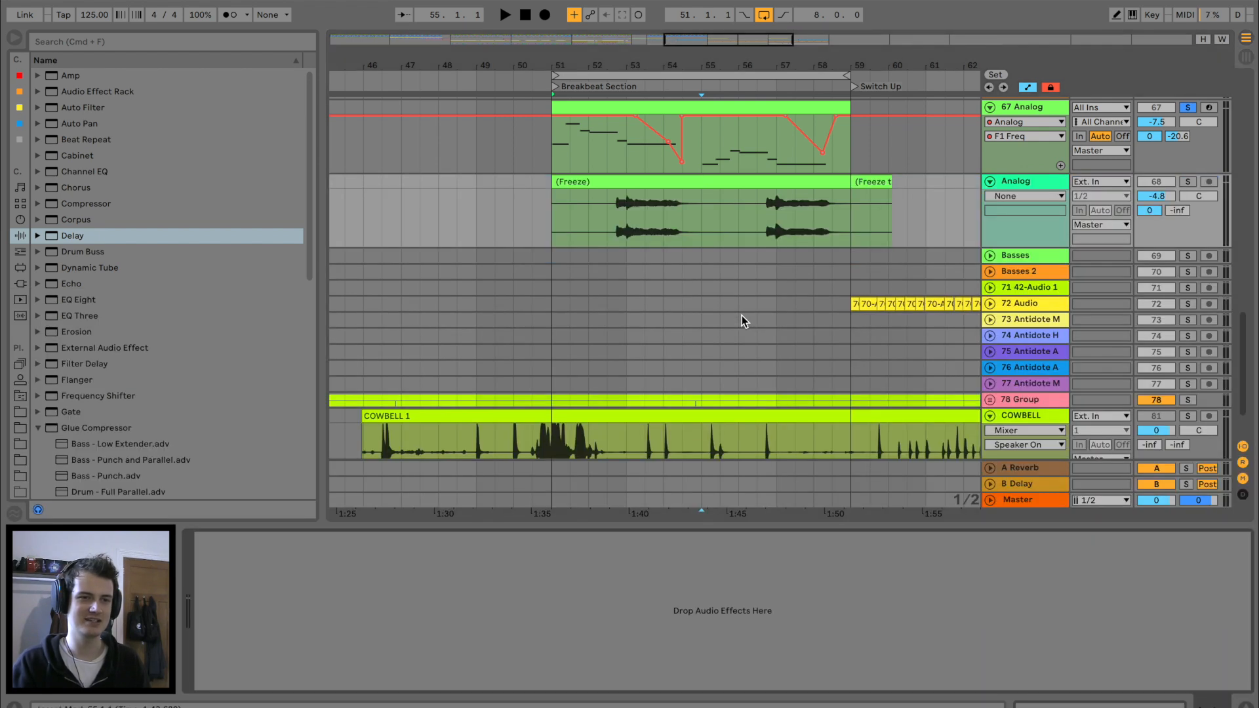
left_click_drag(616, 188, 682, 187)
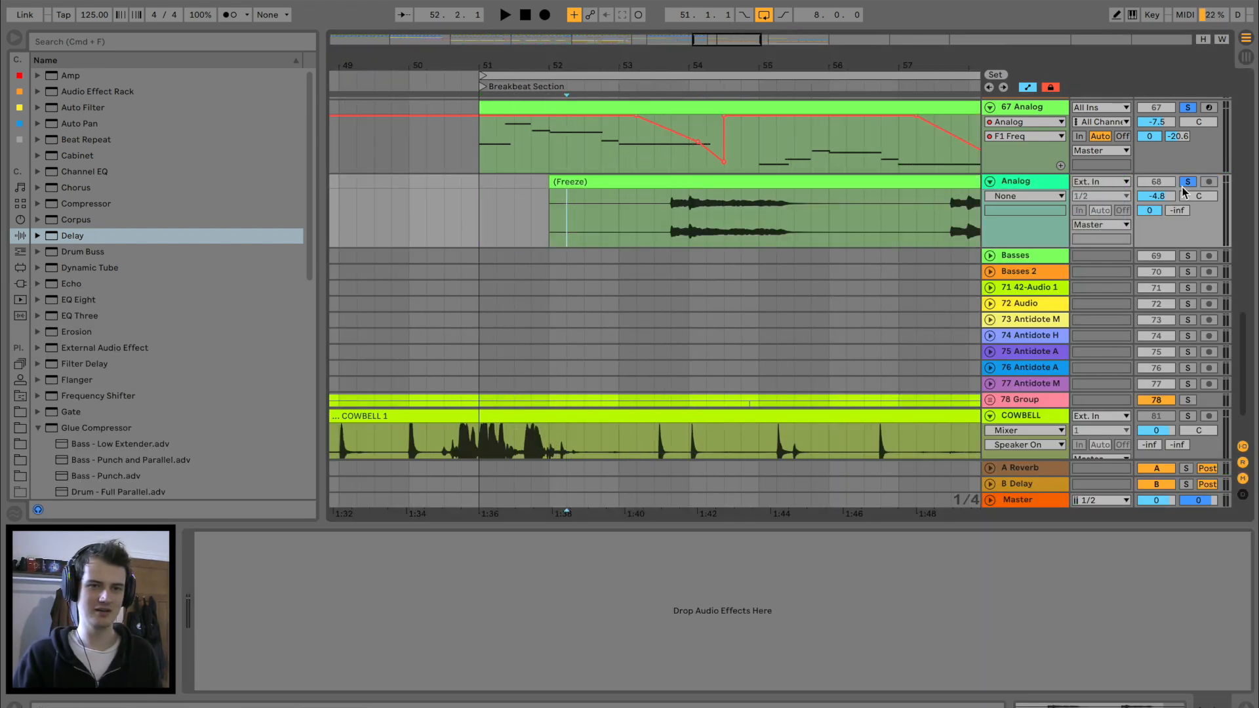
Add EQ Eight to the flattened Analog track with a low cut, a -8.55 dB dip at 825 Hz and a high cut, and set track volume to -3.4 dB
left_click(76, 301)
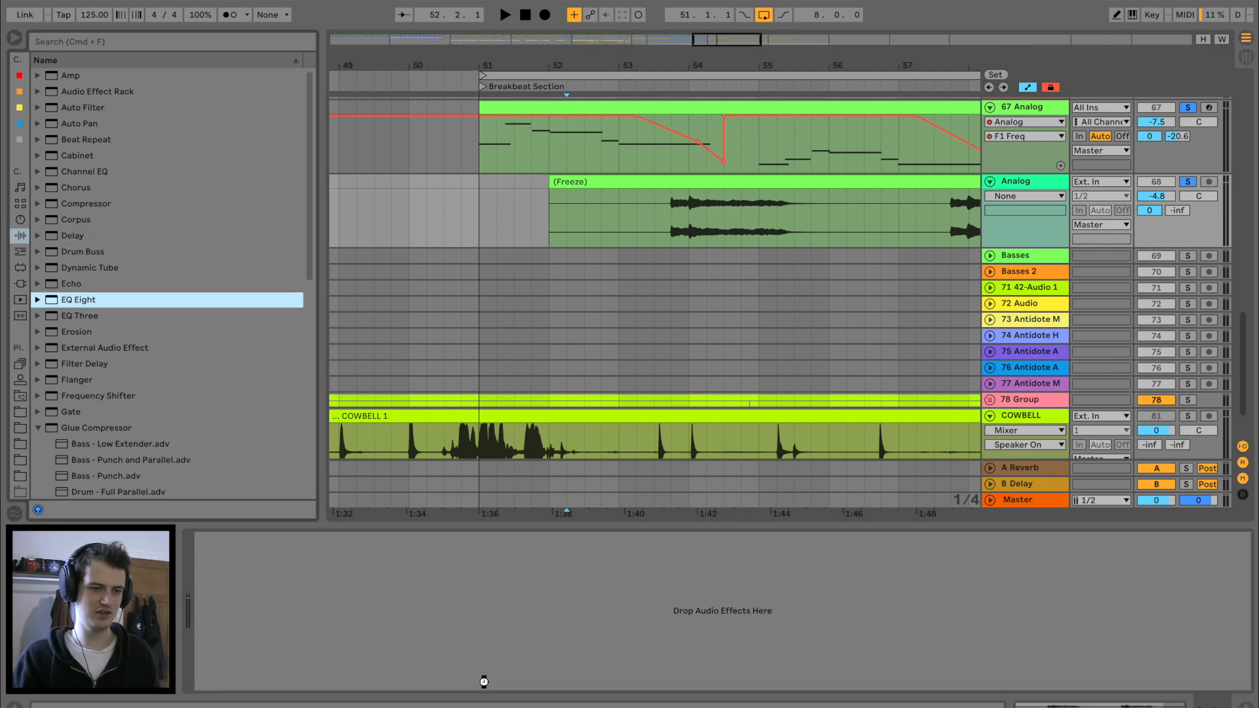
left_click(251, 670)
left_click(256, 683)
key("space")
left_click_drag(286, 615, 392, 612)
left_click(528, 682)
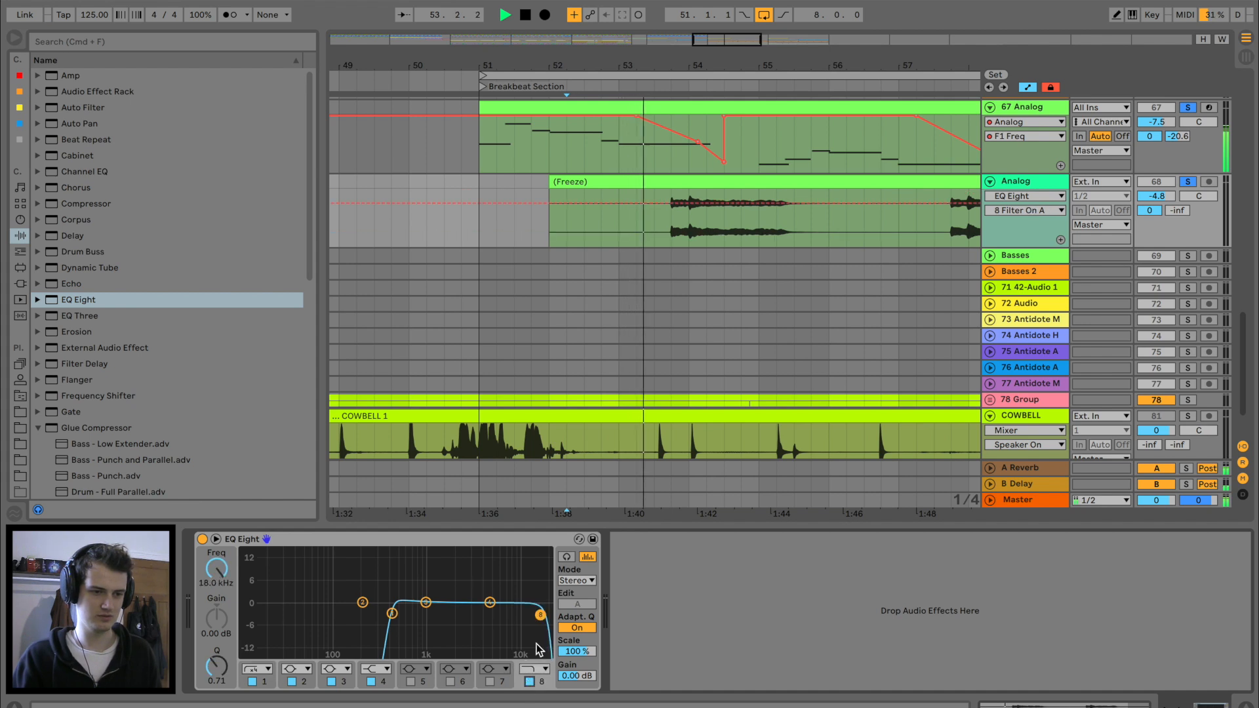
left_click_drag(544, 602, 418, 632)
key("space")
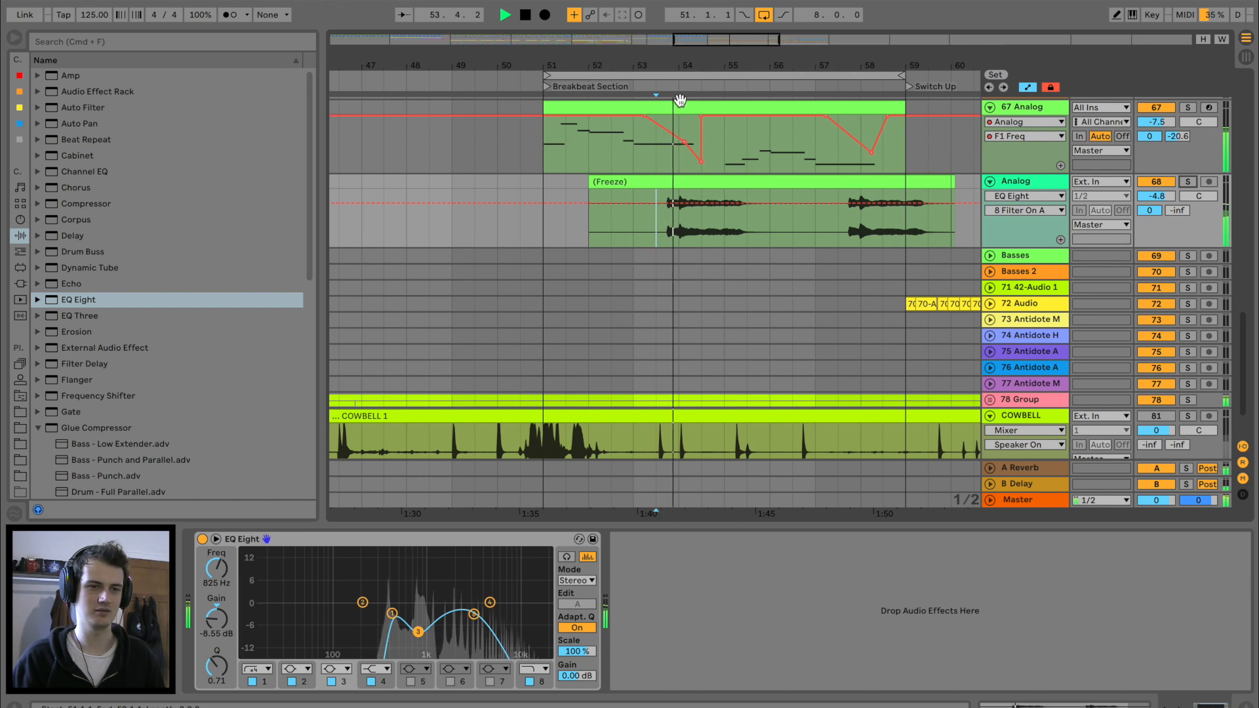
left_click_drag(1155, 197, 1155, 189)
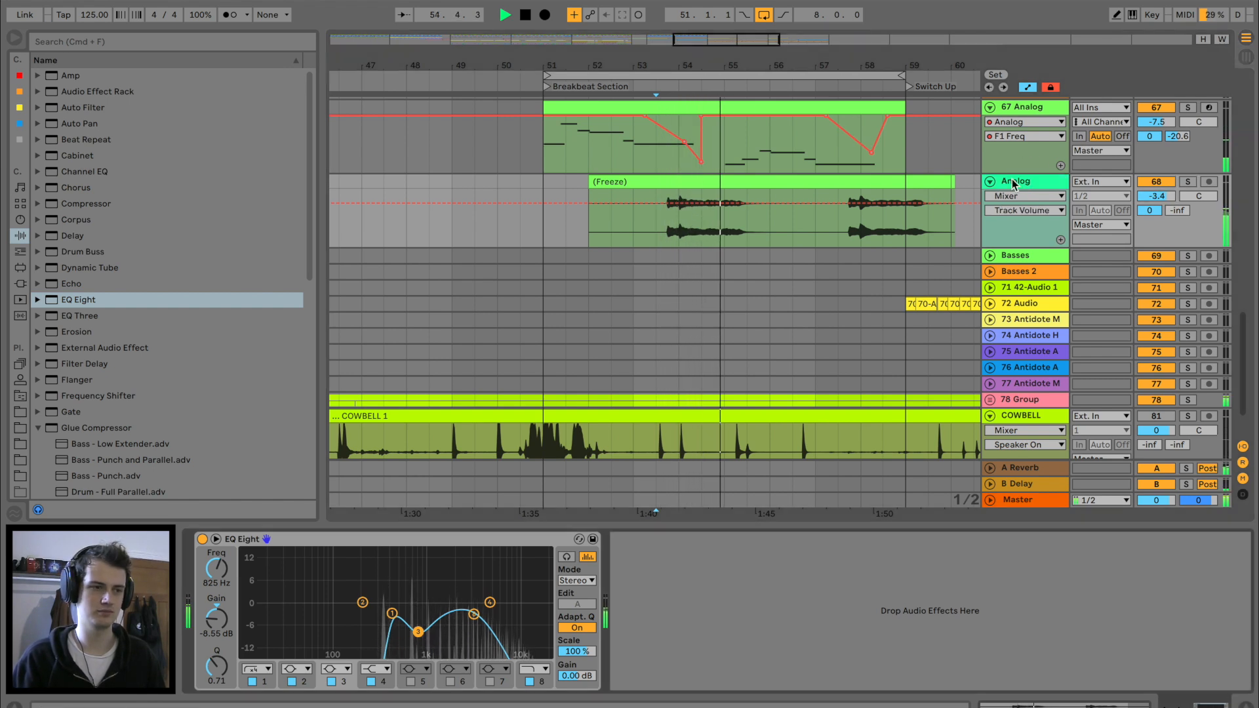
Add a Delay after EQ Eight with both times at 4 sixteenths, the filter at 1.87 kHz with width 1.62, and Dry/Wet at 33%
left_click(78, 236)
left_click_drag(714, 590, 715, 591)
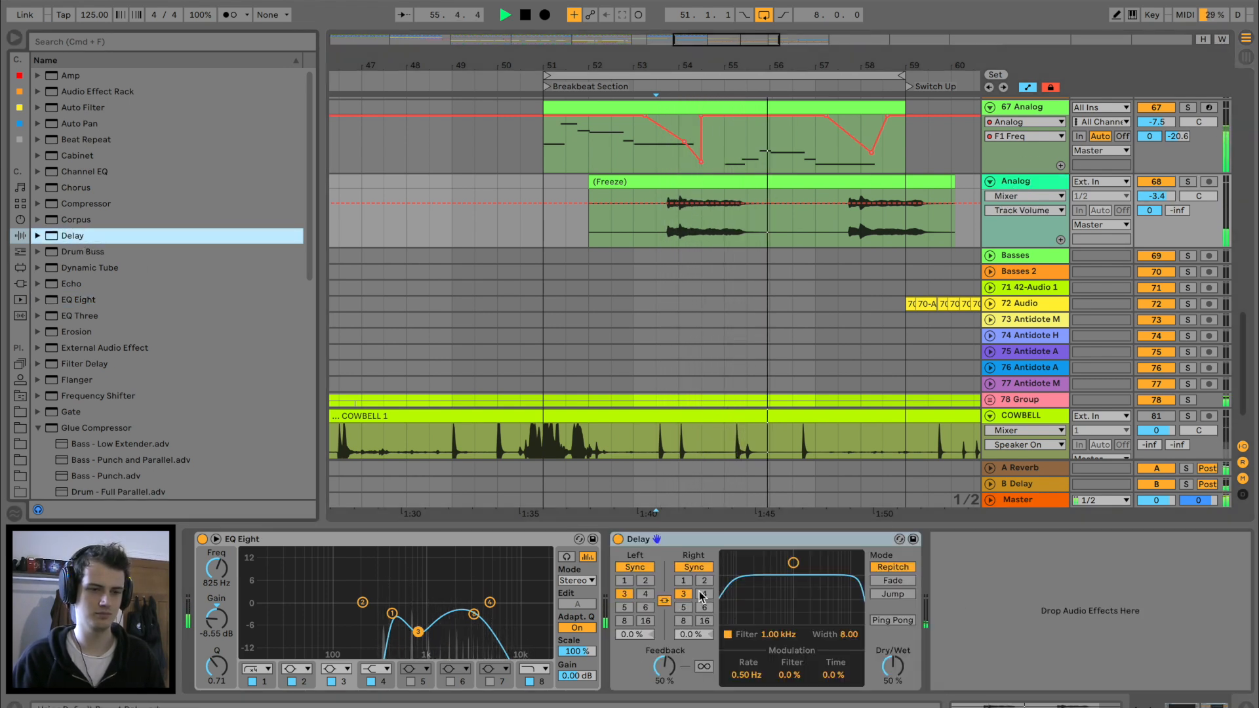
left_click(892, 666)
left_click_drag(794, 563, 812, 612)
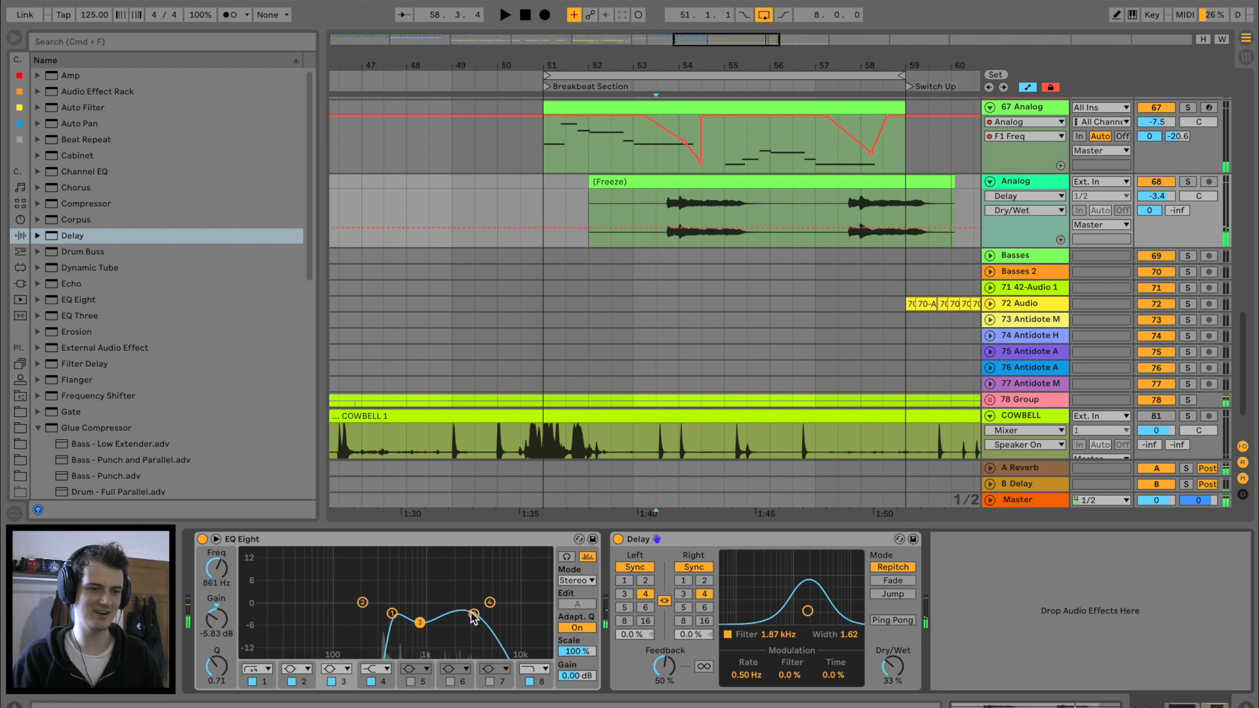
key("space")
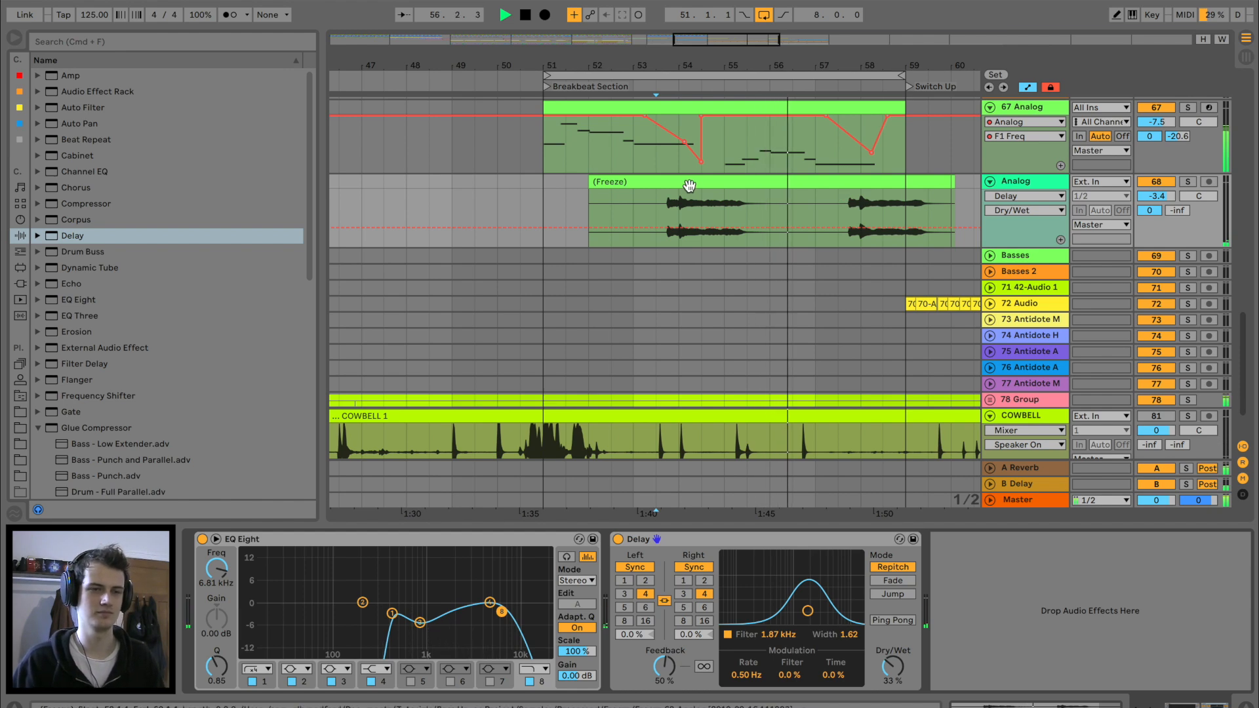
Add the Multiband Dynamics OTT preset after Echo on the 67 Analog track
scroll(1174, 131, "up", 1)
left_click(1174, 145)
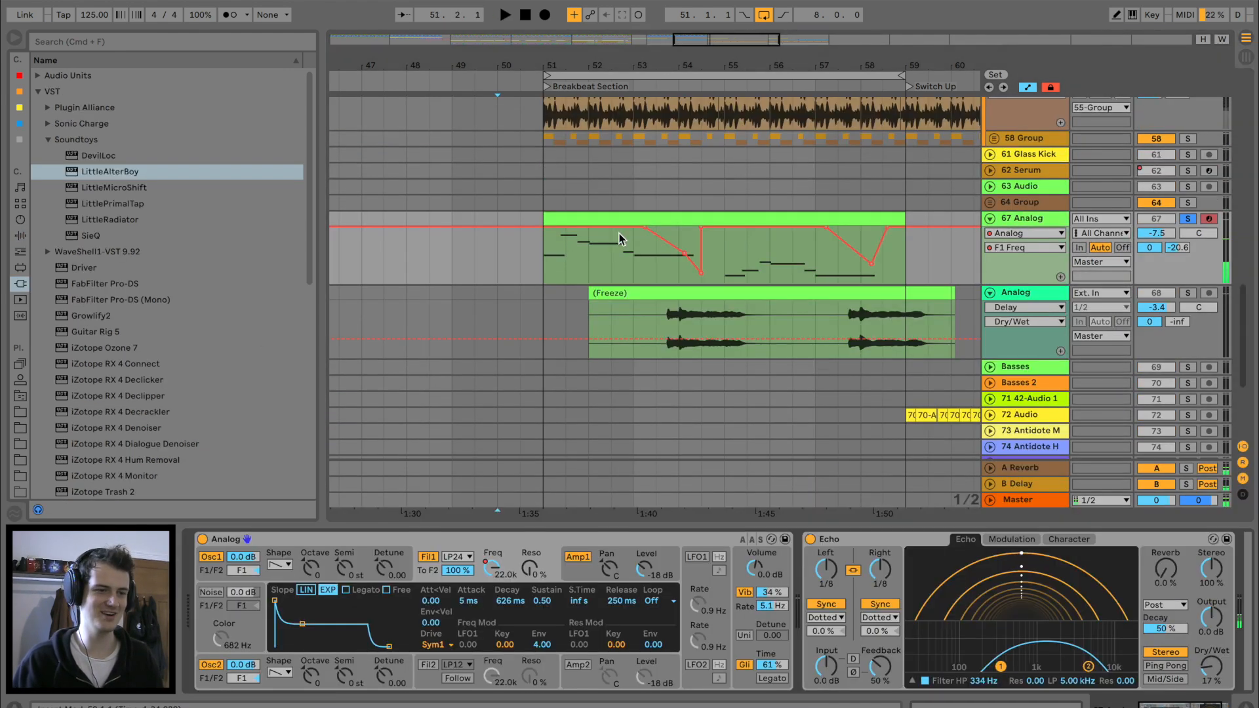
scroll(915, 571, "right", 3)
left_click(21, 236)
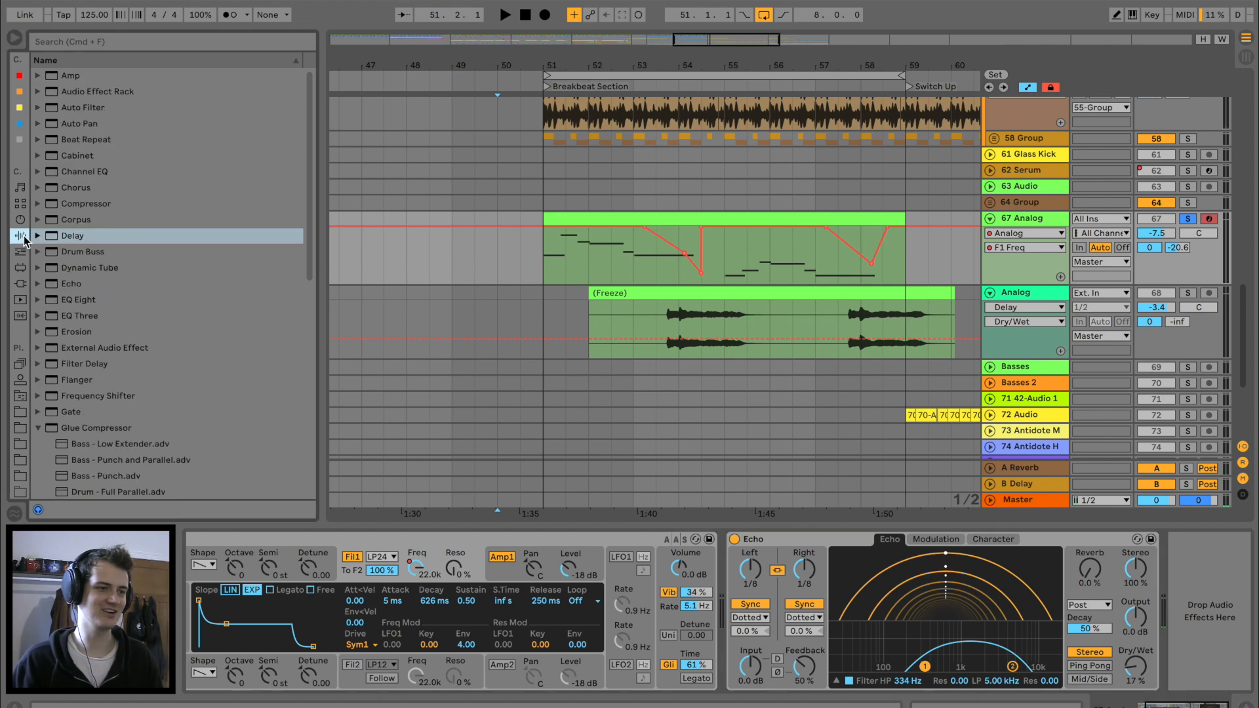
scroll(64, 360, "down", 10)
left_click(37, 299)
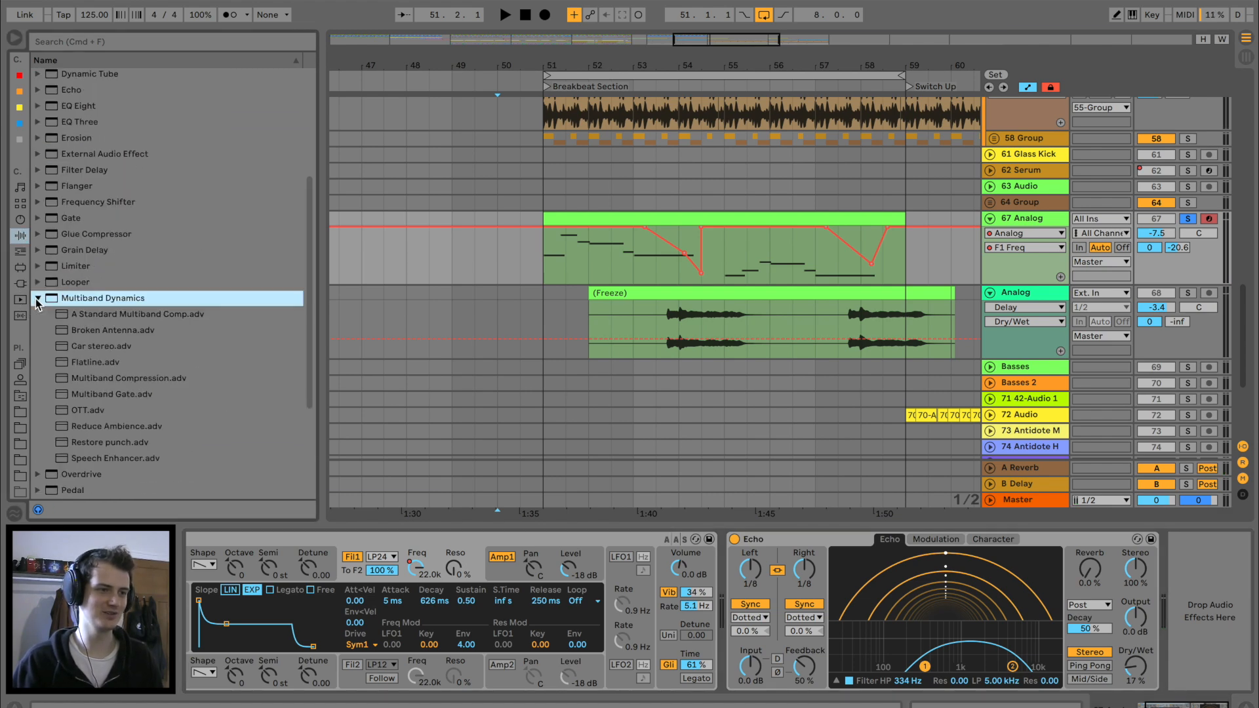
left_click_drag(86, 410, 1151, 544)
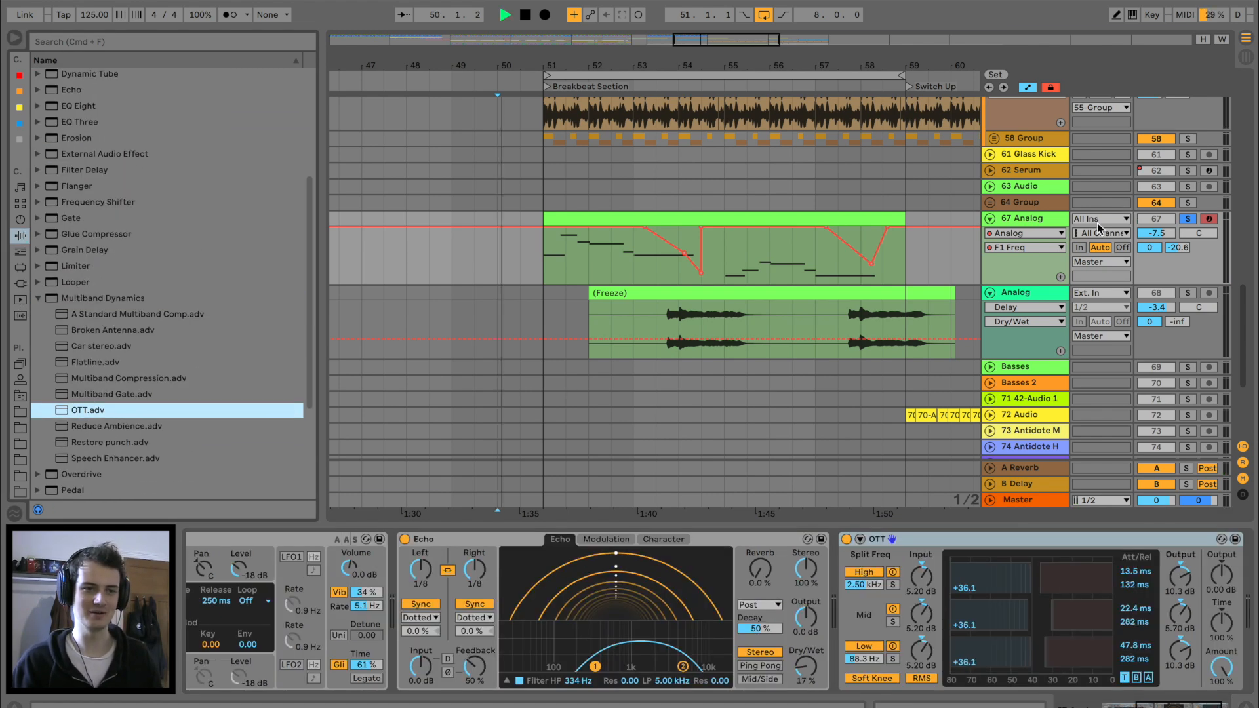
Unsolo 67 Analog, reduce the OTT Amount to 14%, and set the track volume to -5.4 dB
left_click(1188, 219)
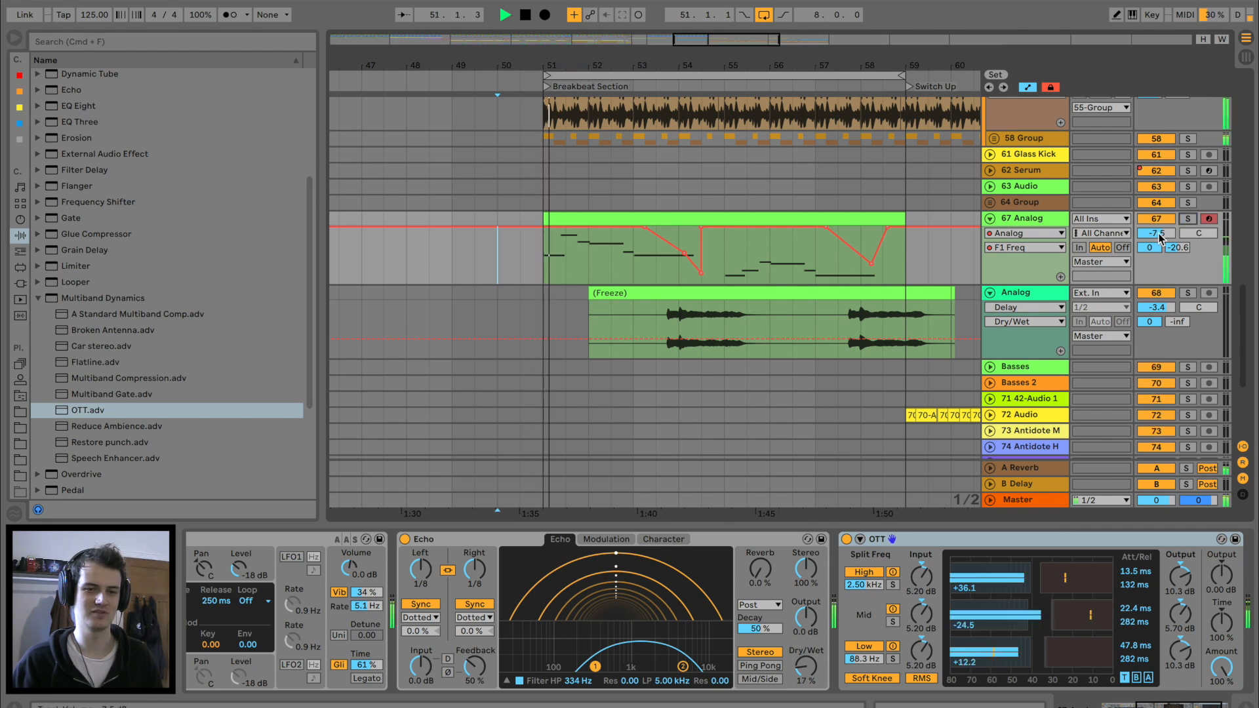
left_click_drag(1160, 240, 1160, 197)
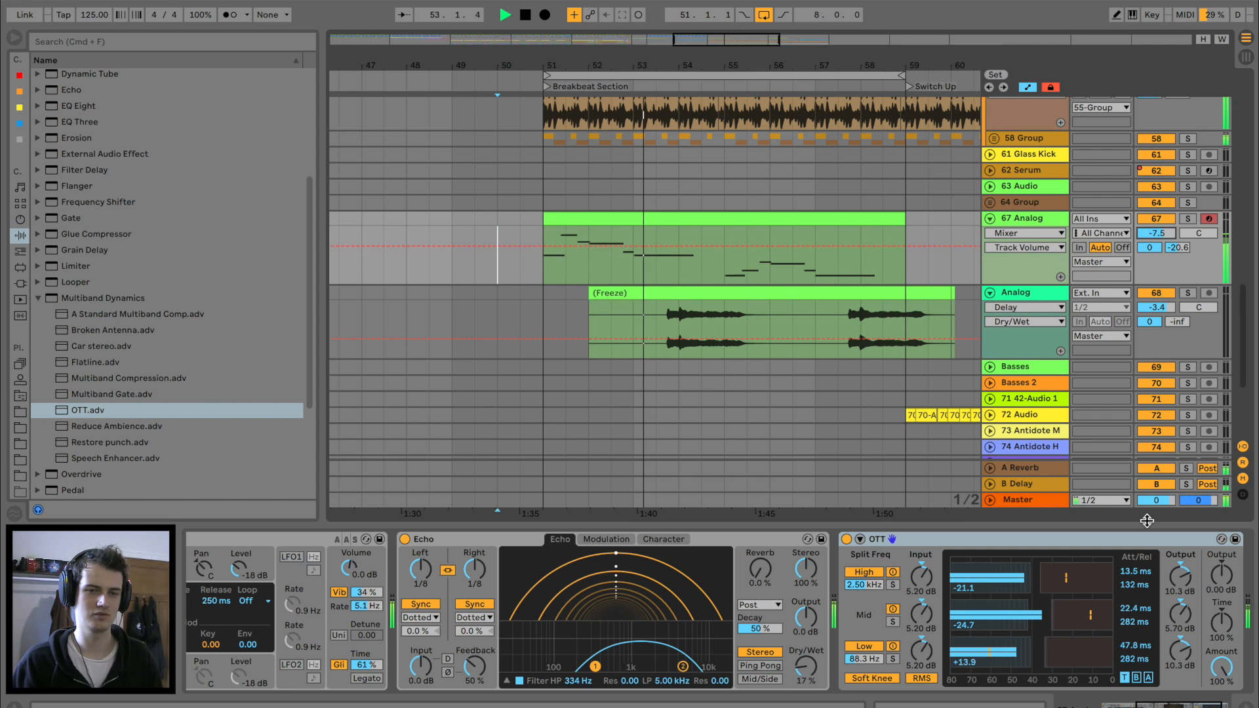
left_click_drag(1221, 668, 1222, 707)
left_click_drag(1158, 234, 1159, 225)
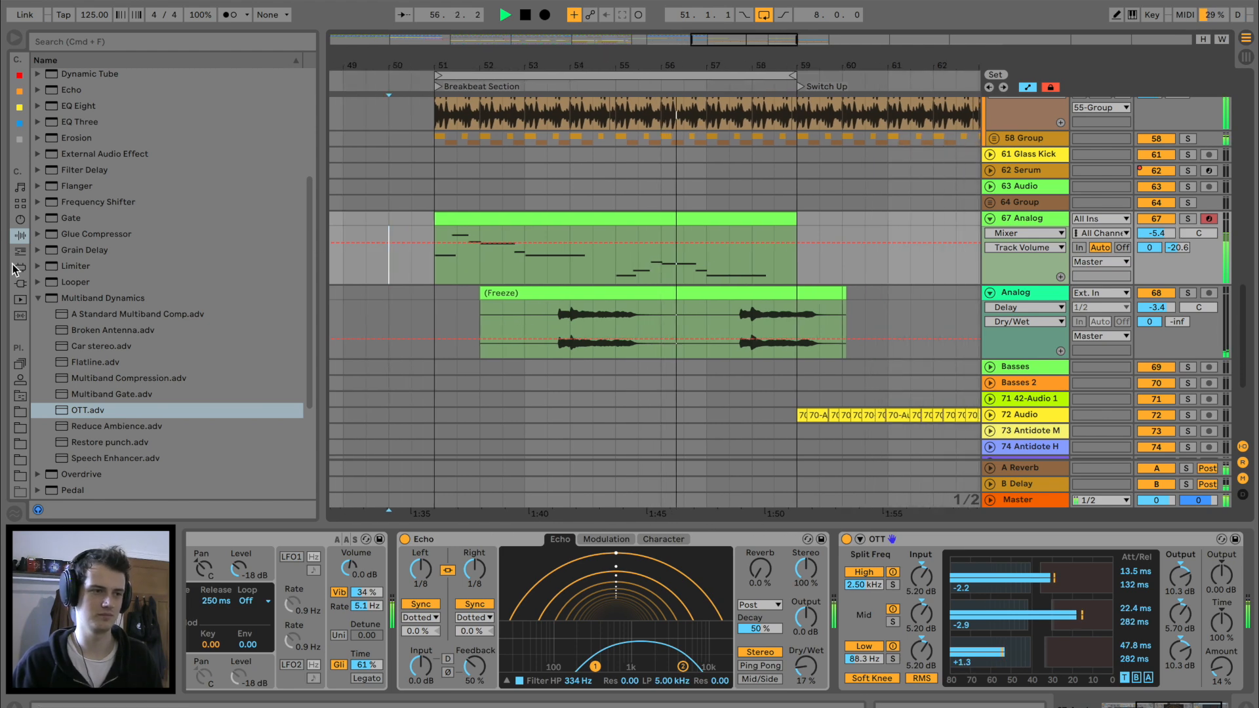
Add LittleAlterBoy after OTT on 67 Analog, raise its Pitch and Formant, and lower the Mix for a subtle blend
left_click(20, 283)
left_click(97, 171)
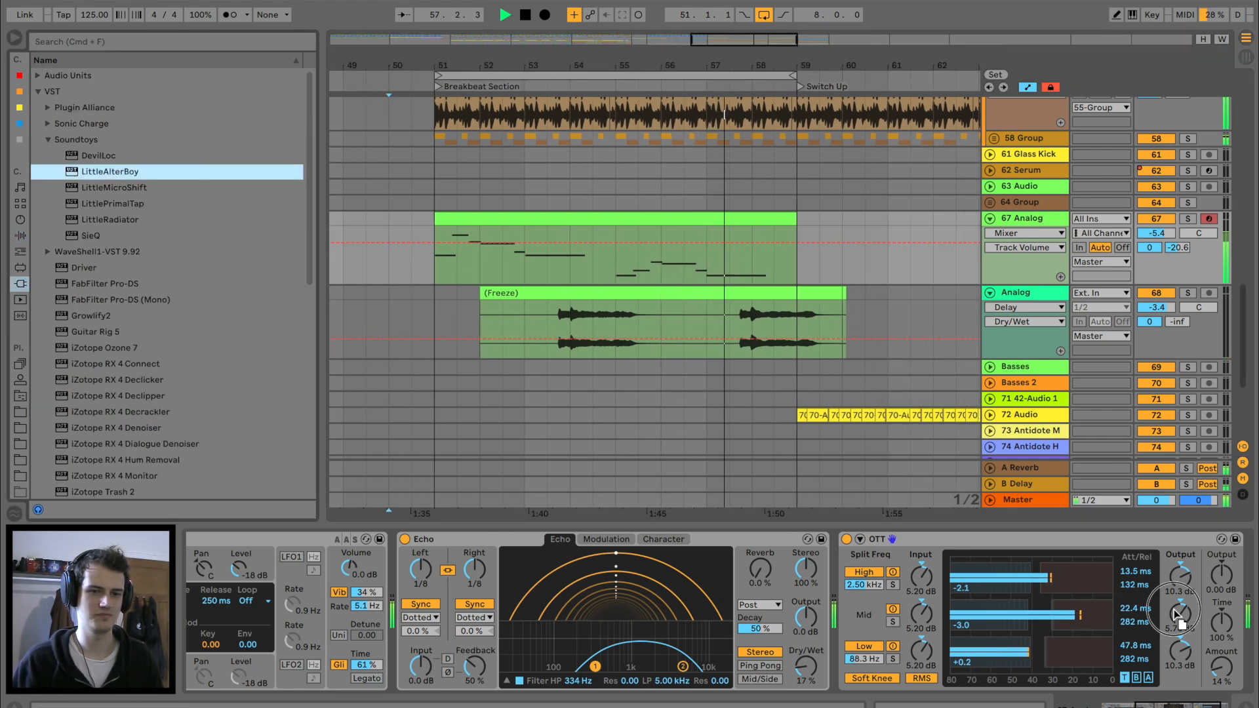
key("space")
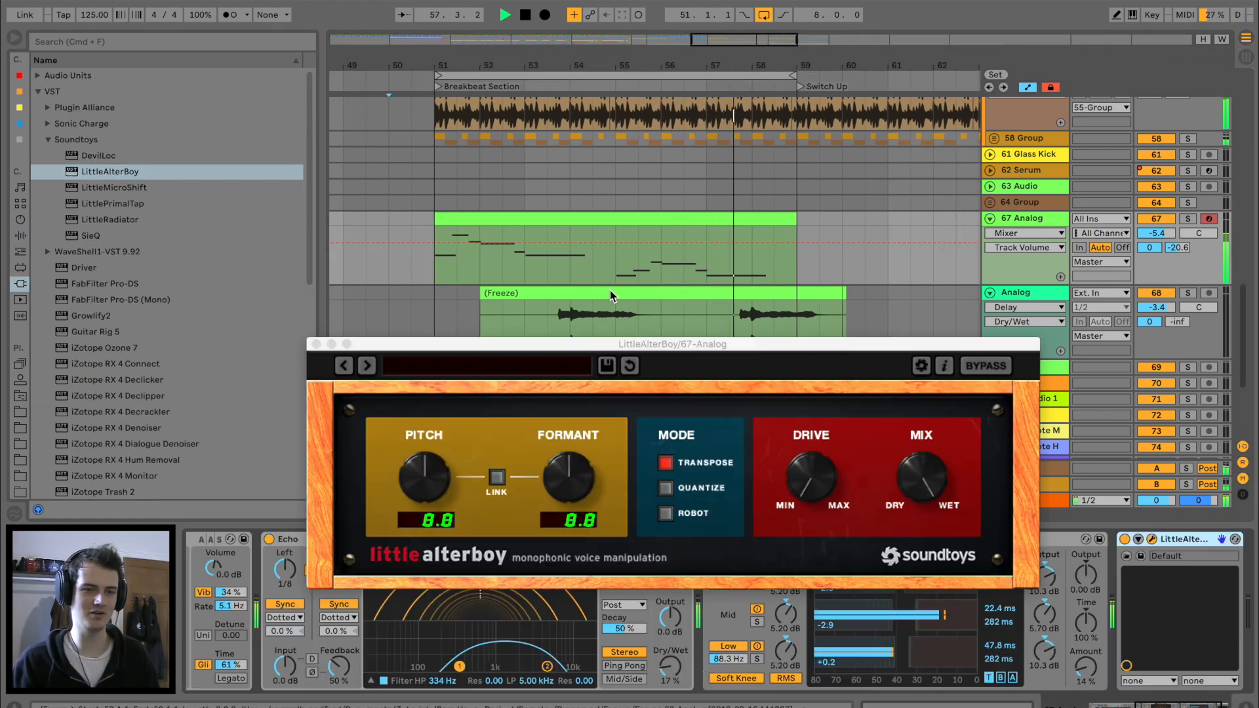
left_click_drag(458, 479, 433, 260)
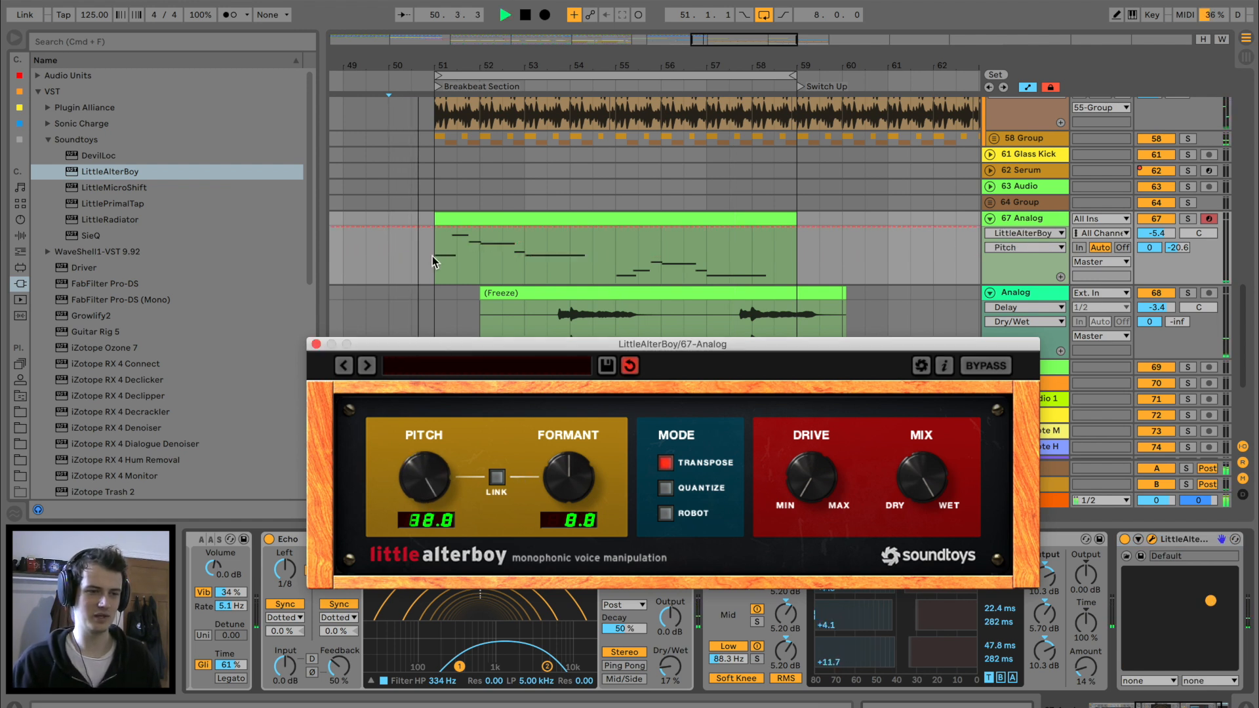
left_click_drag(564, 488, 572, 324)
mouse_move(923, 477)
left_mouse_down()
mouse_move(896, 551)
mouse_move(909, 496)
left_mouse_up()
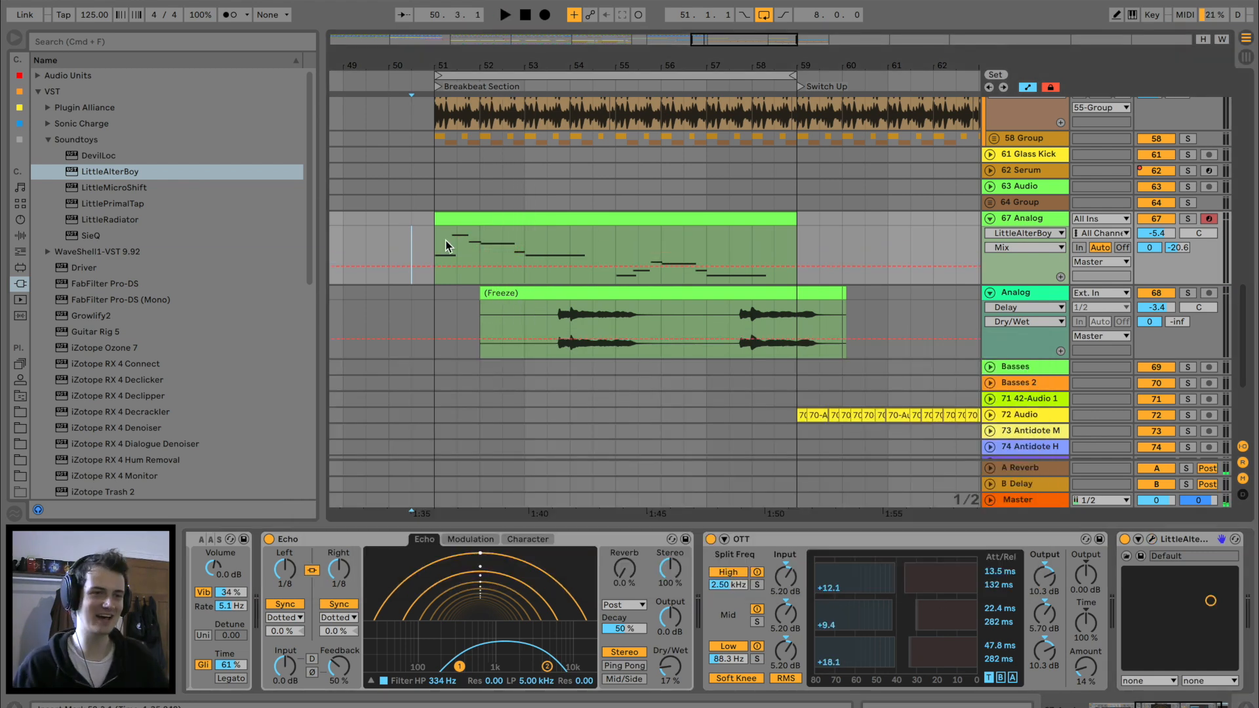
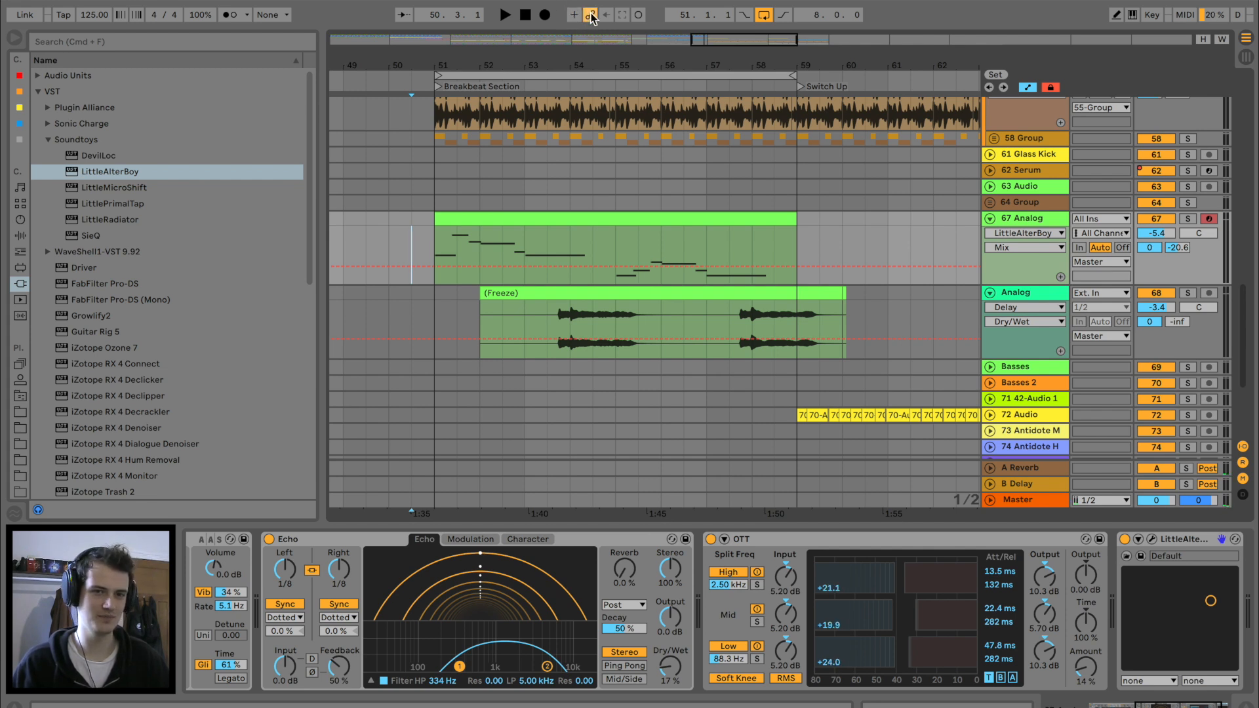
Record LittleAlterBoy Mix automation on 67 Analog from bar 50 through the Breakbeat Section, with MIDI overdub enabled
left_click(1152, 540)
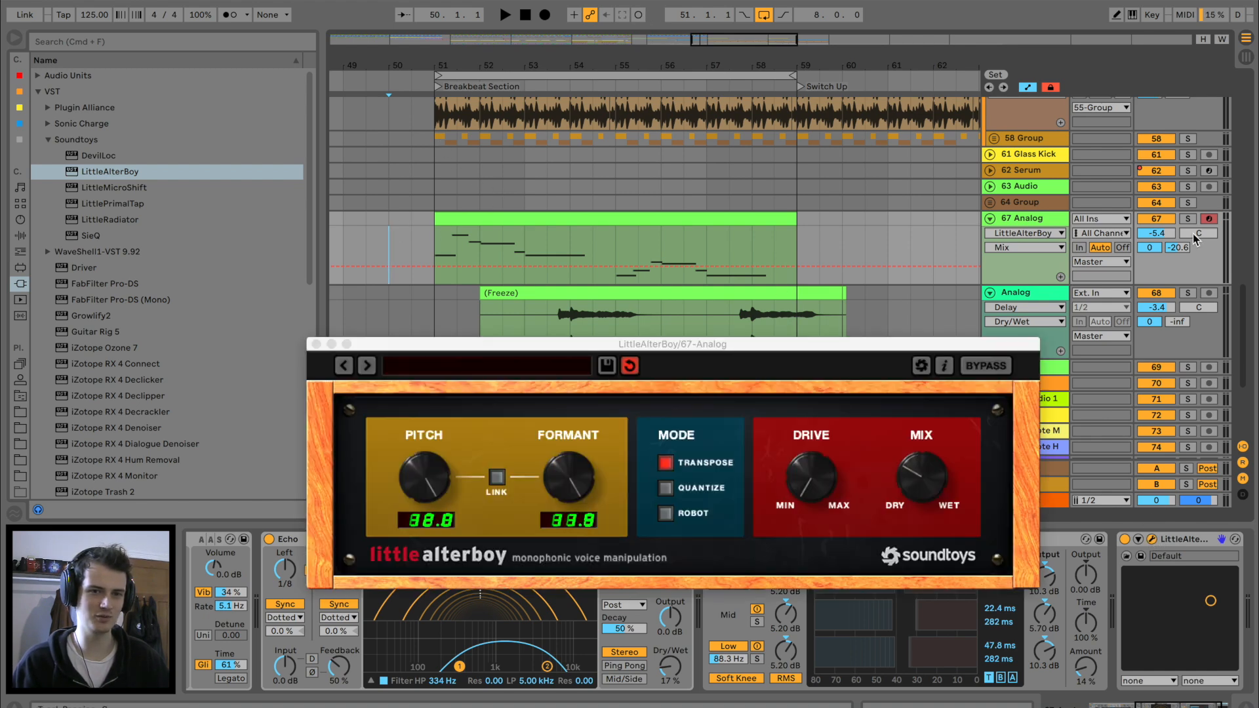
left_click(545, 15)
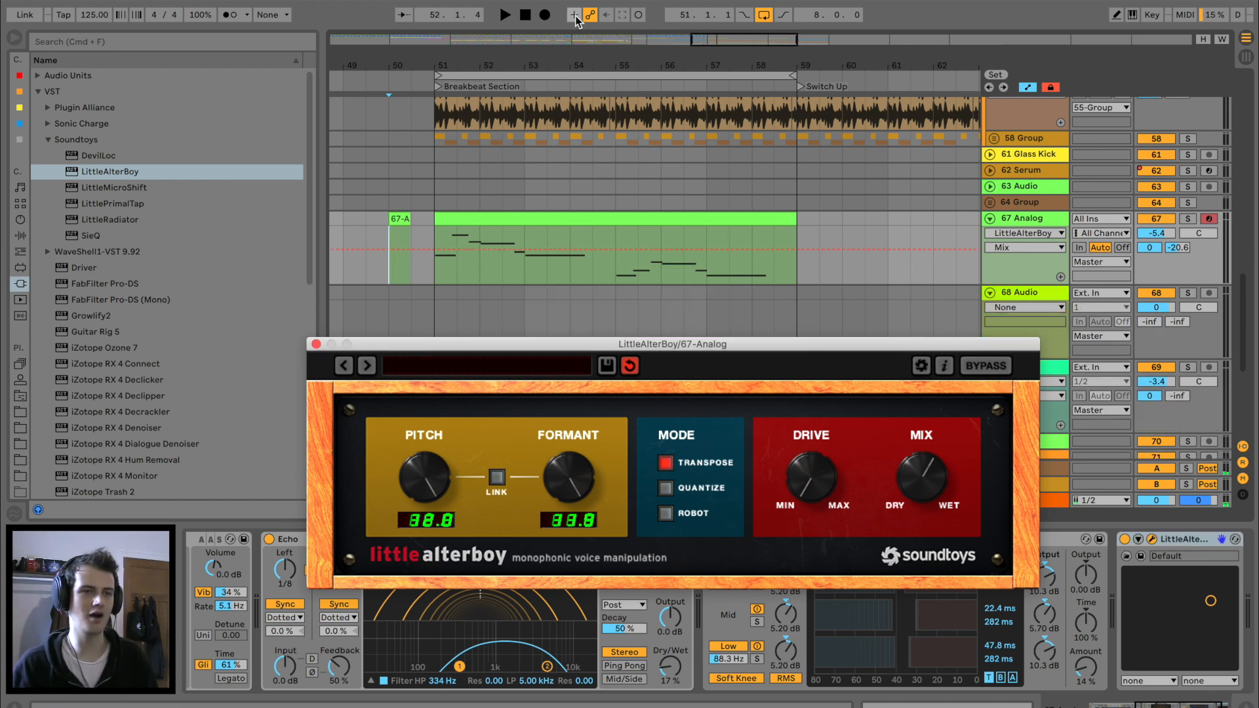
left_click(574, 16)
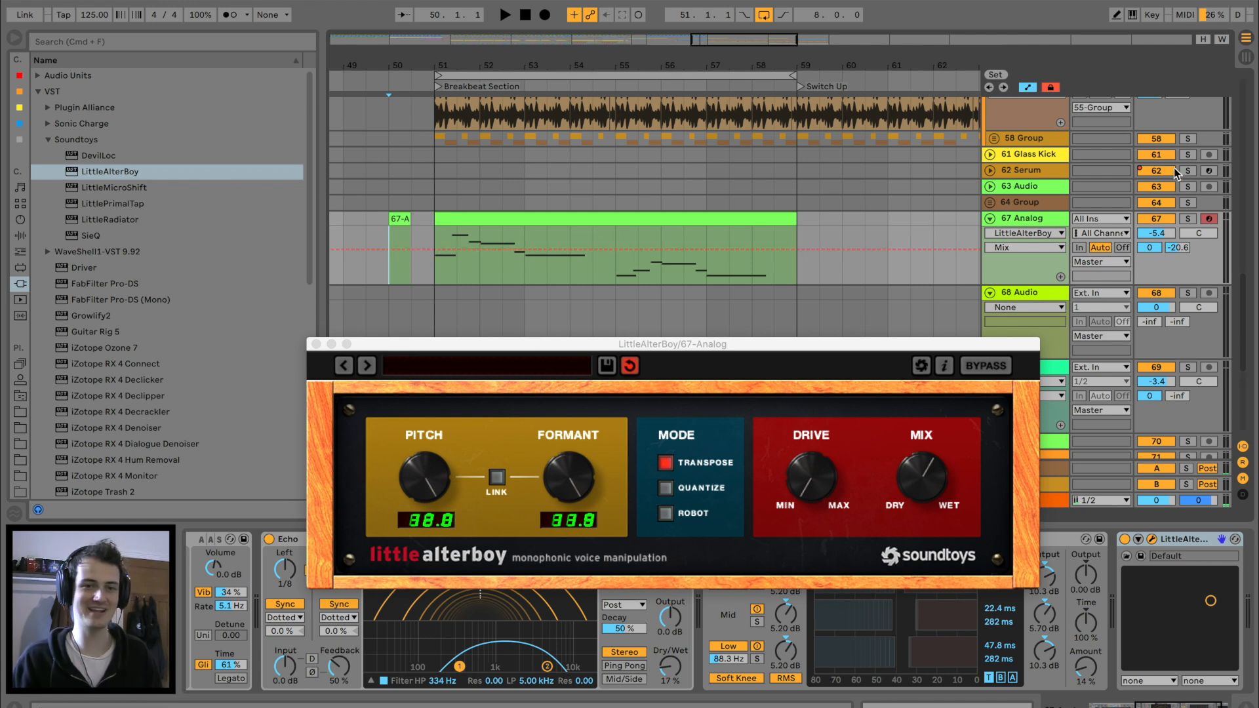
left_click(546, 16)
mouse_move(910, 470)
left_mouse_down()
mouse_move(904, 504)
mouse_move(926, 459)
mouse_move(915, 491)
left_mouse_up()
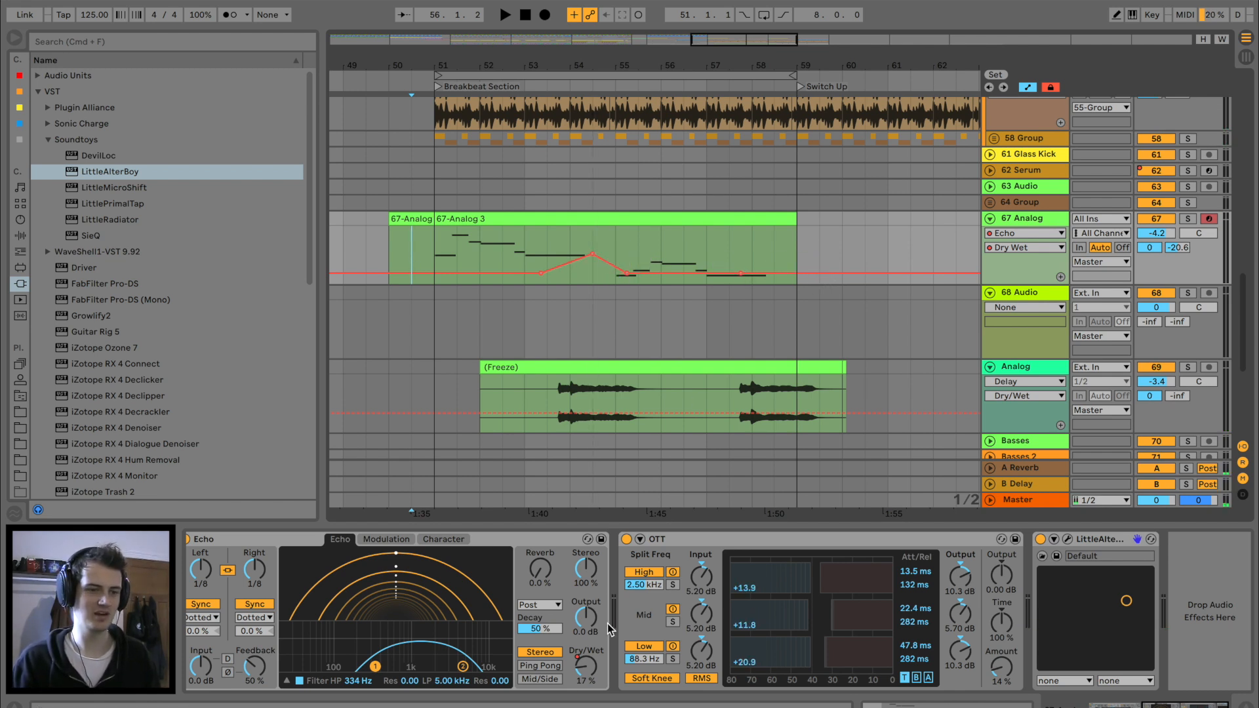
left_click(515, 254)
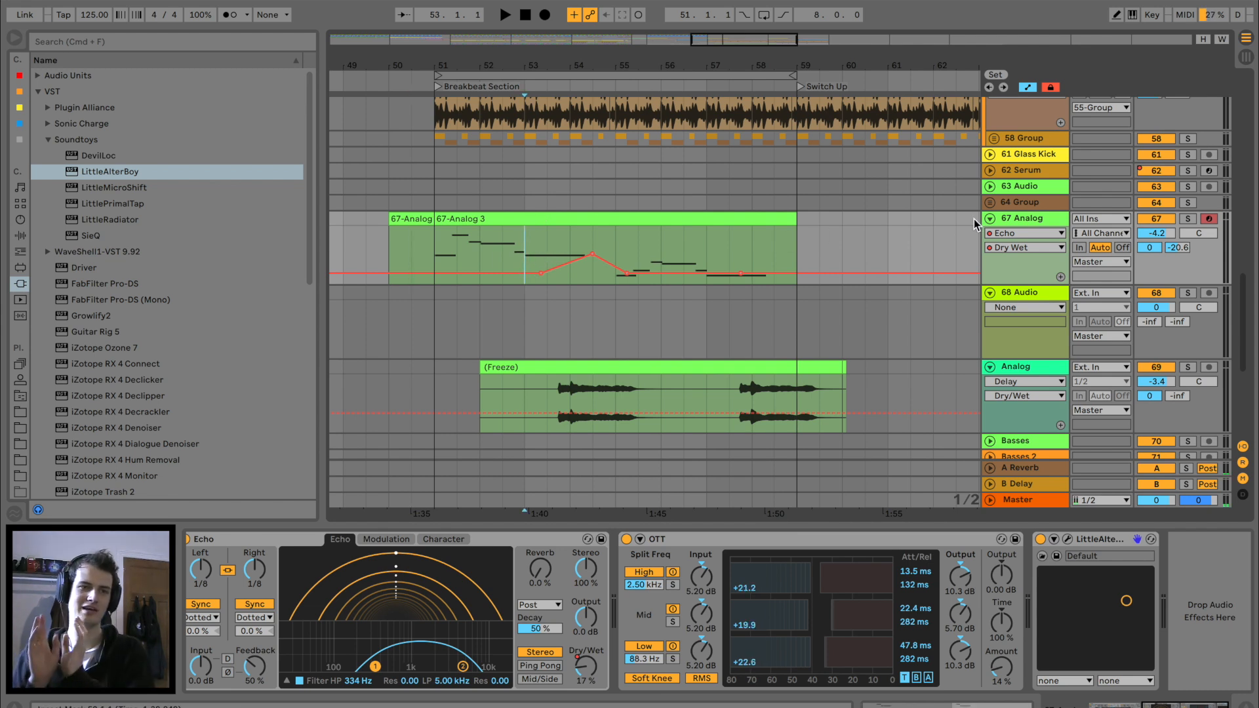
Shape the Echo Dry/Wet automation on 67 Analog, rounding the first peak's fall and adding a second rise held at about 36% before bar 59
key("space")
left_click(802, 273)
left_click_drag(774, 273, 774, 245)
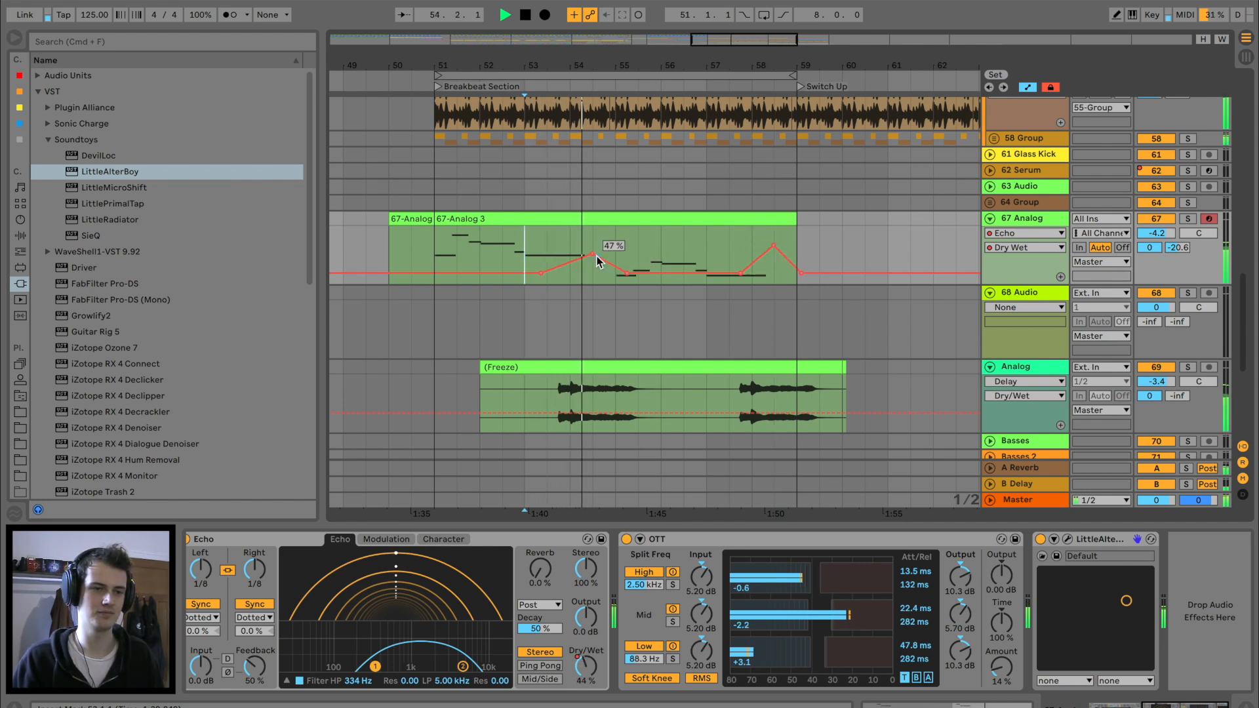
left_click(615, 262)
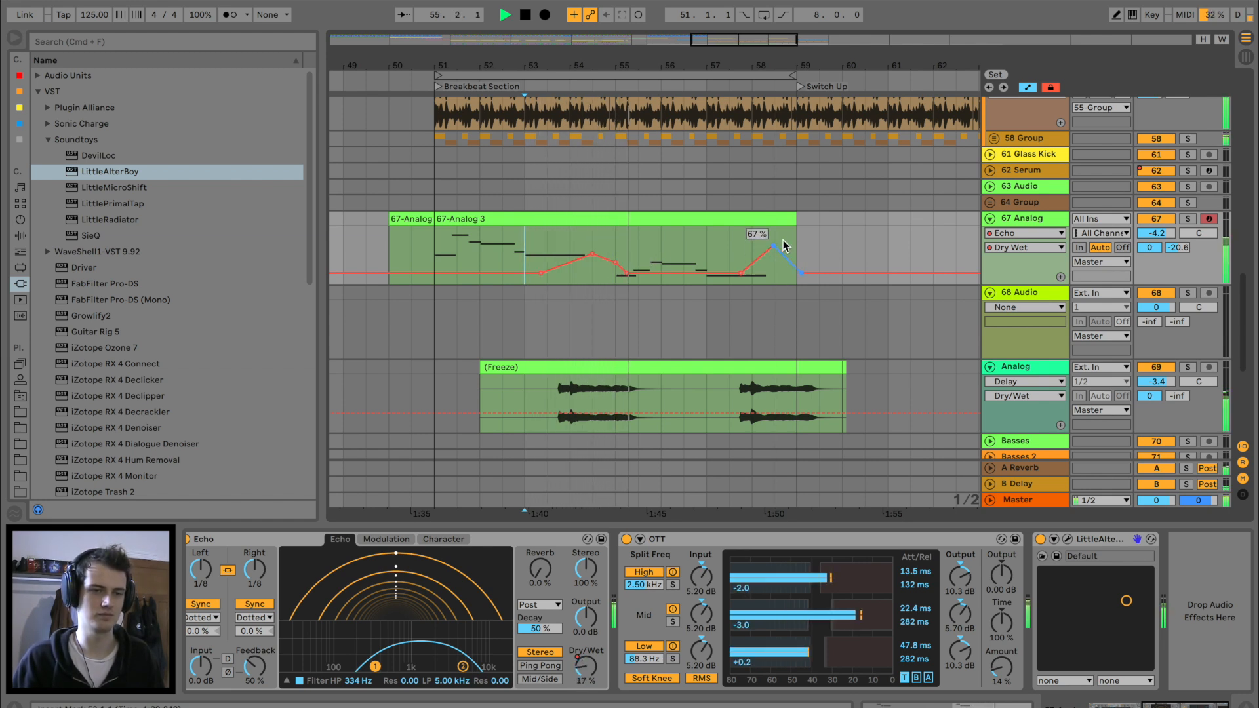
left_click_drag(773, 247, 797, 259)
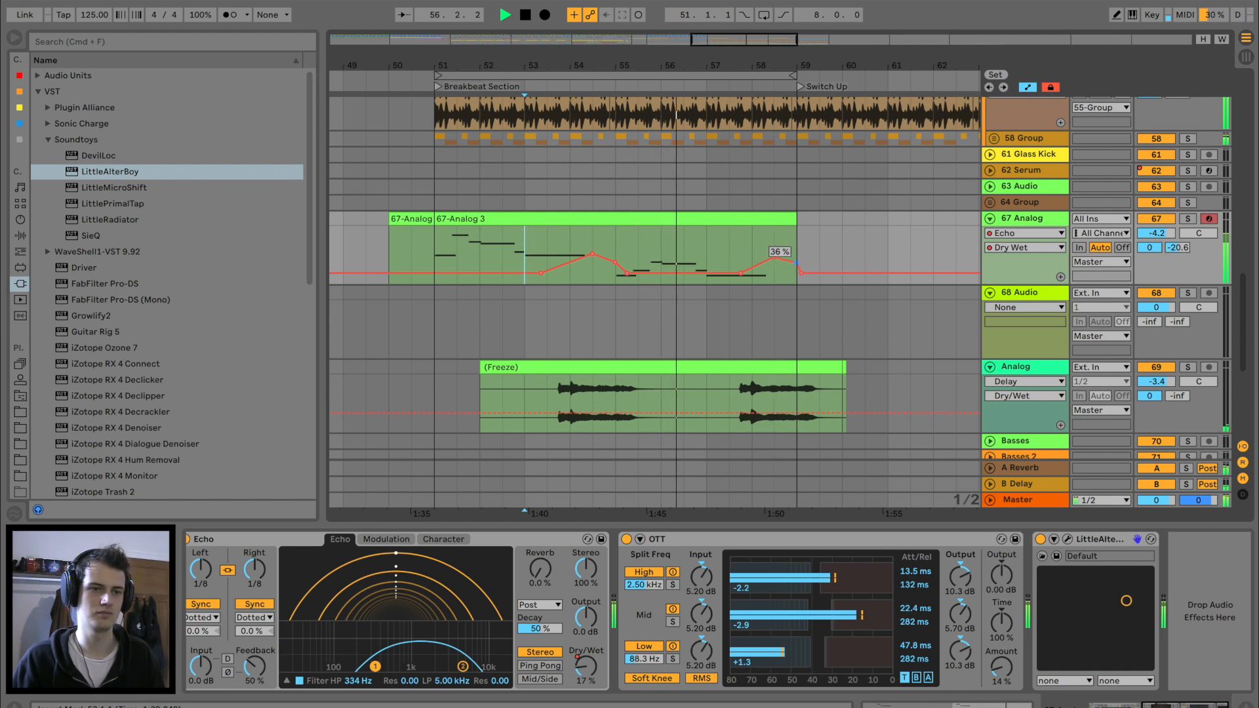
left_click_drag(713, 67, 713, 62)
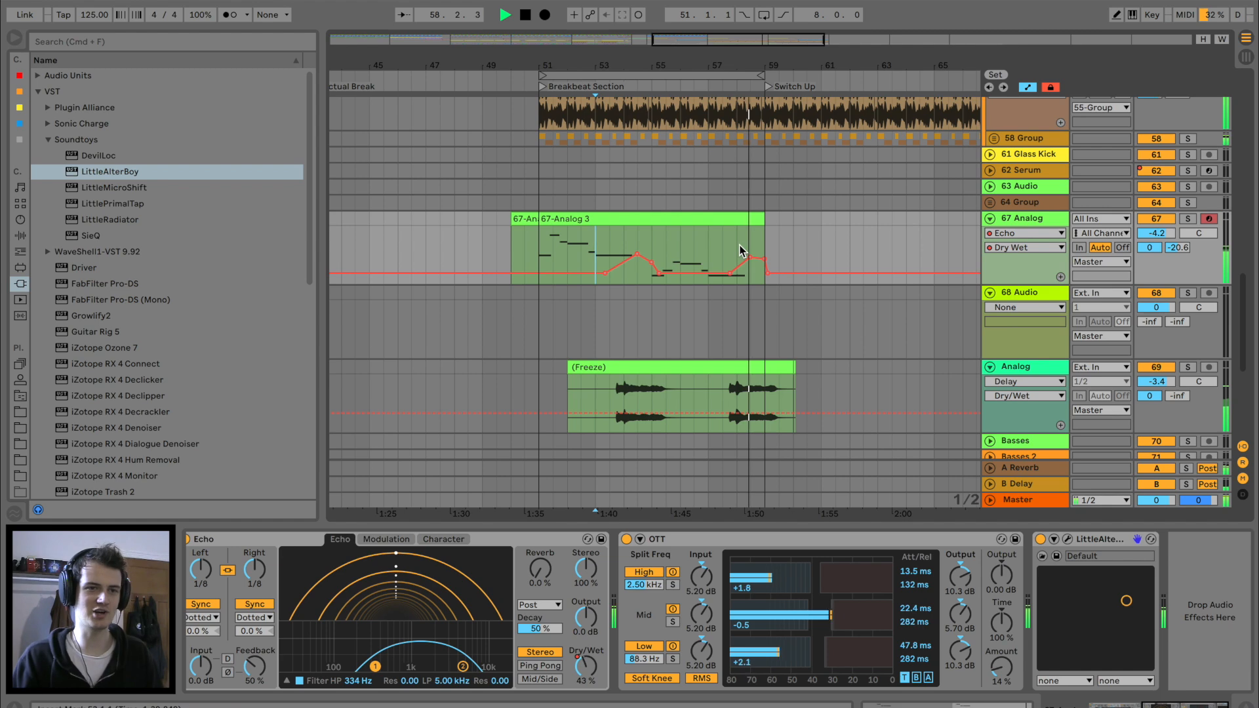
scroll(739, 251, "right", 4)
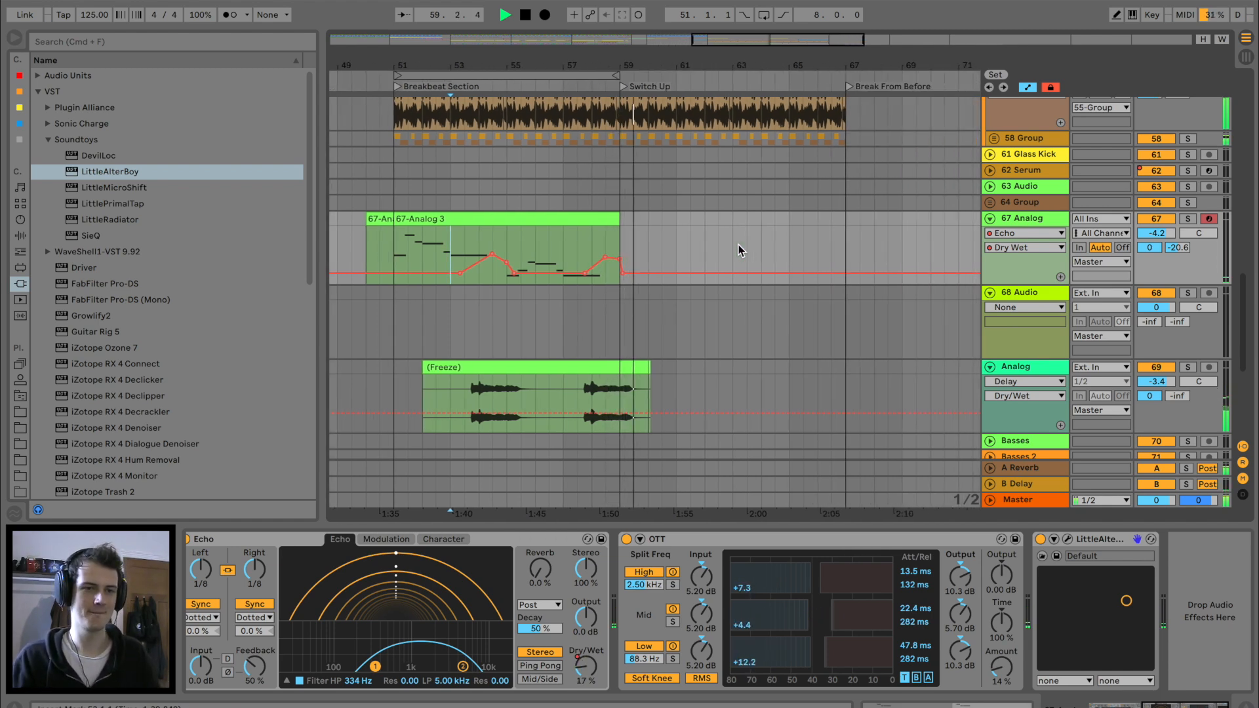
left_click(991, 219)
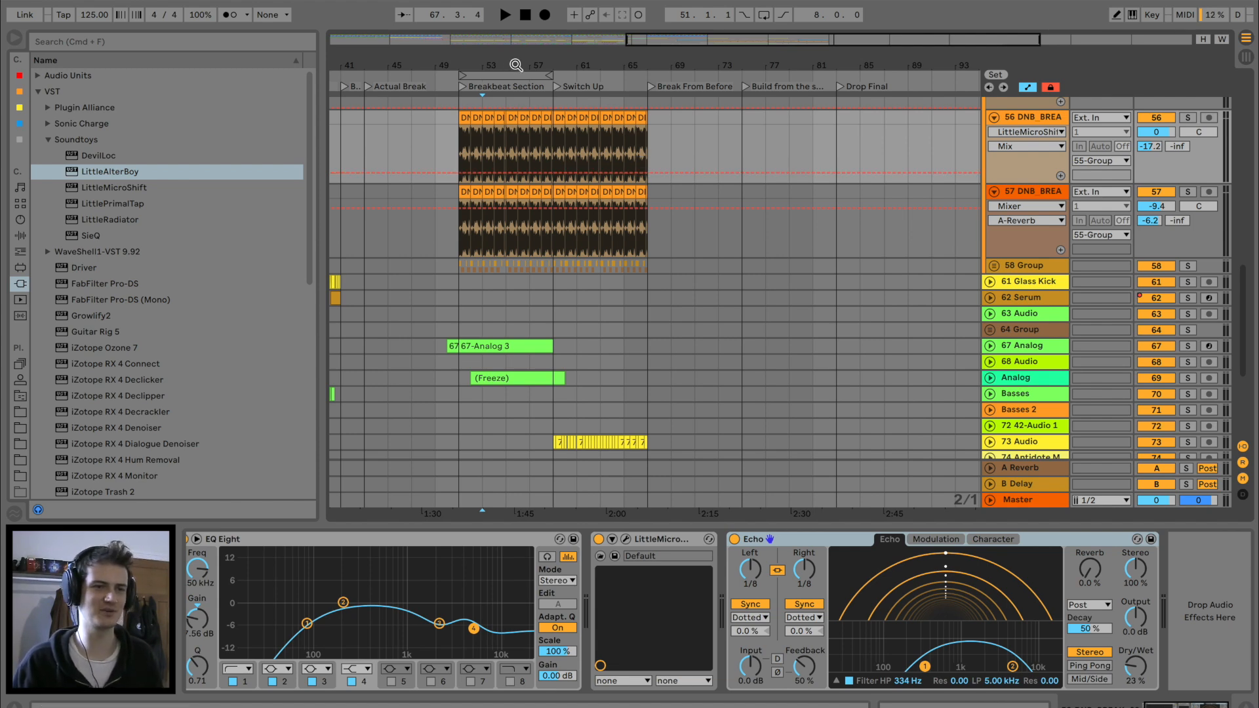
Fold 55 Group and look over the unfilled sections from Break From Before to Drop Final
left_click_drag(516, 66, 516, 56)
scroll(939, 198, "up", 4)
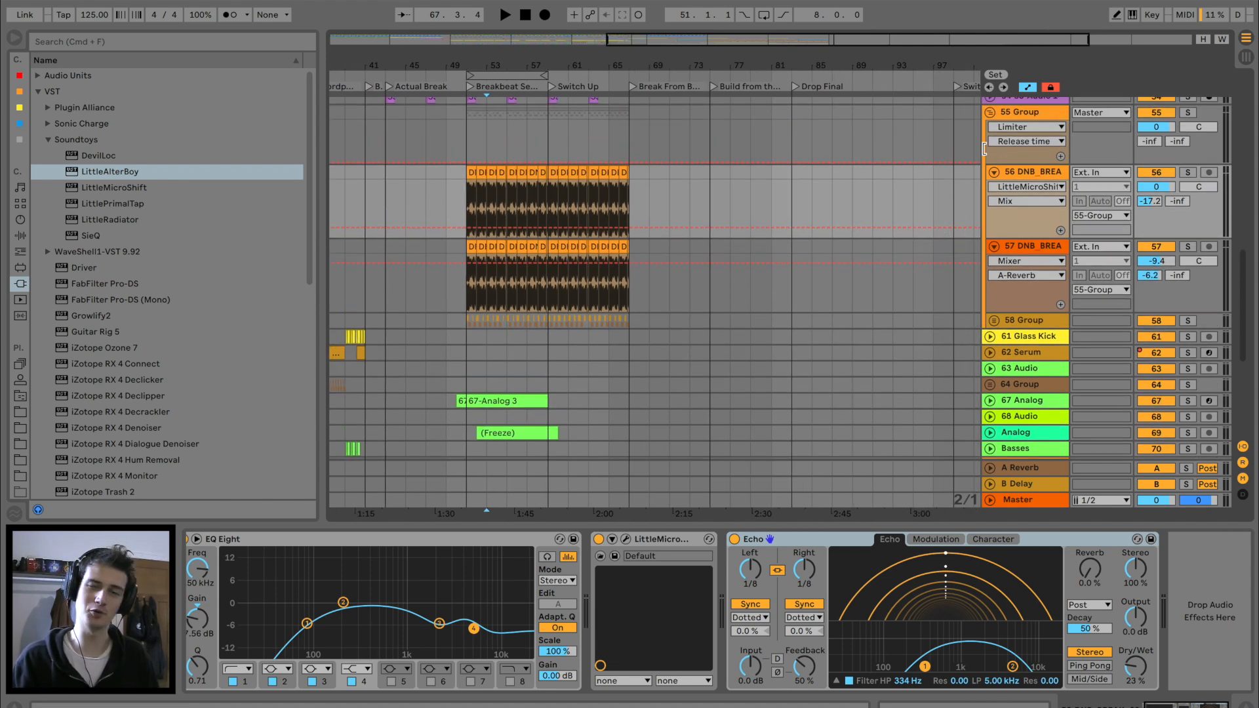
left_click(991, 172)
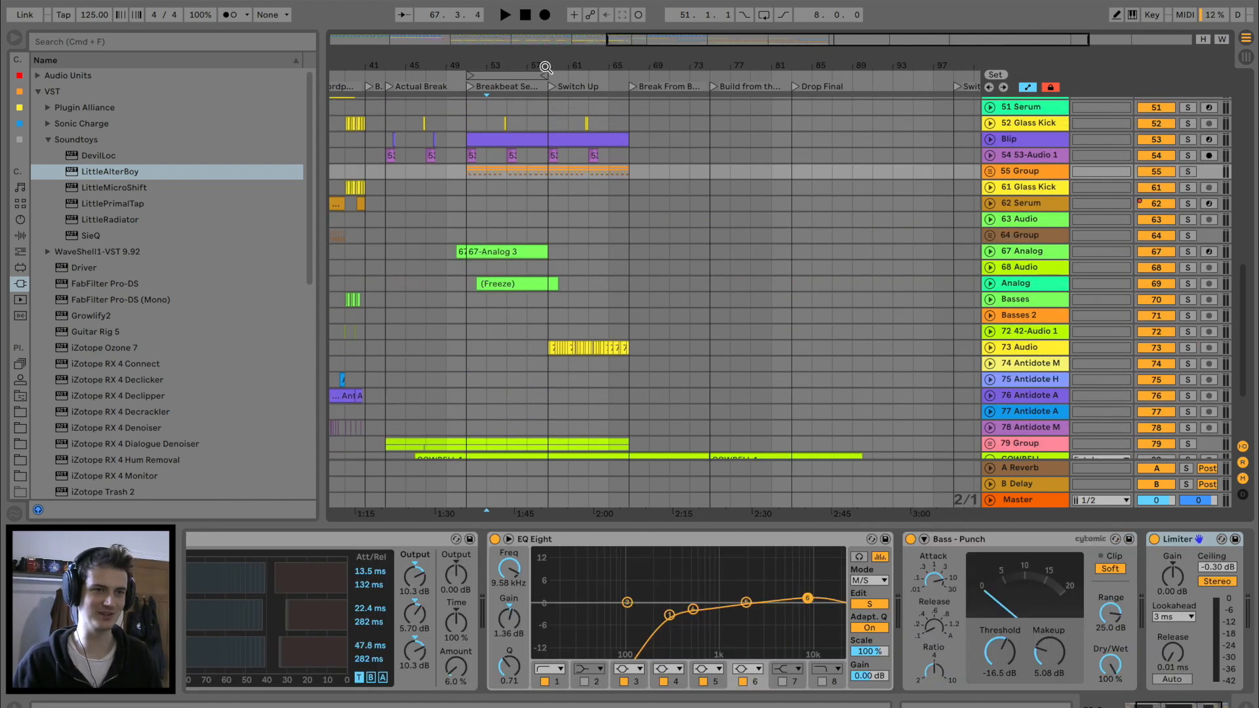
left_click_drag(546, 70, 546, 67)
left_click_drag(654, 69, 654, 98)
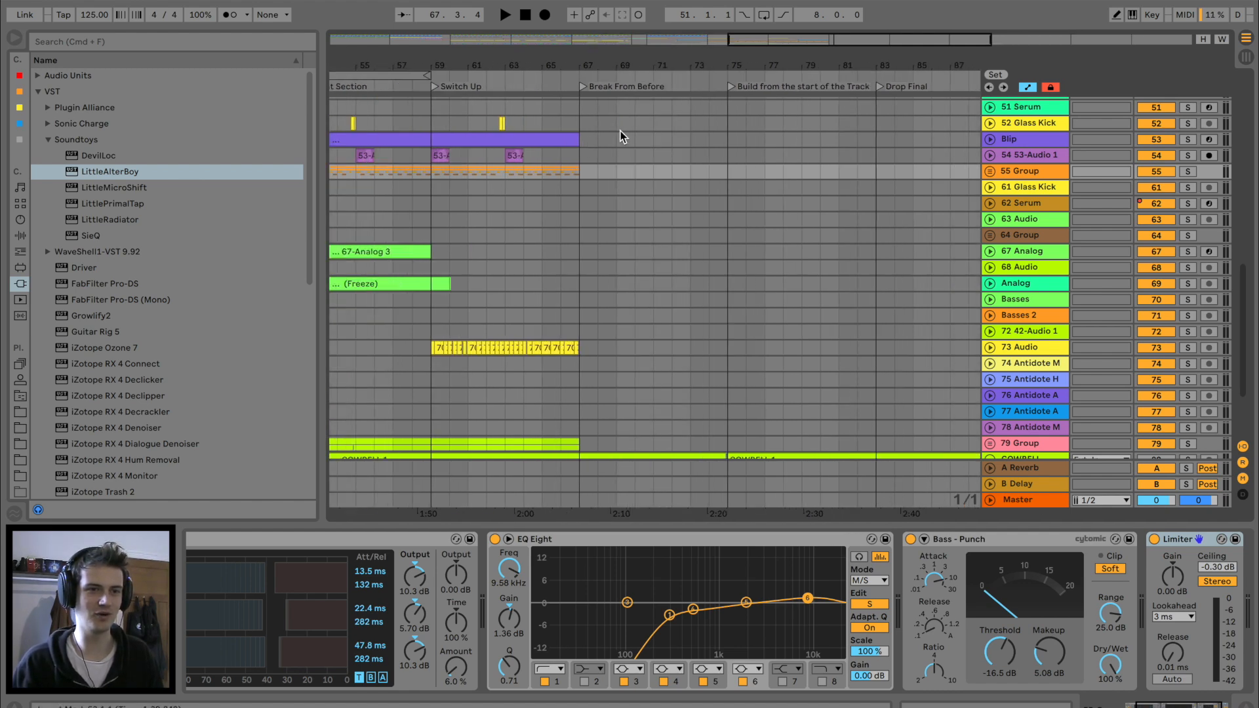
left_click_drag(754, 62, 755, 46)
scroll(593, 156, "left", 5)
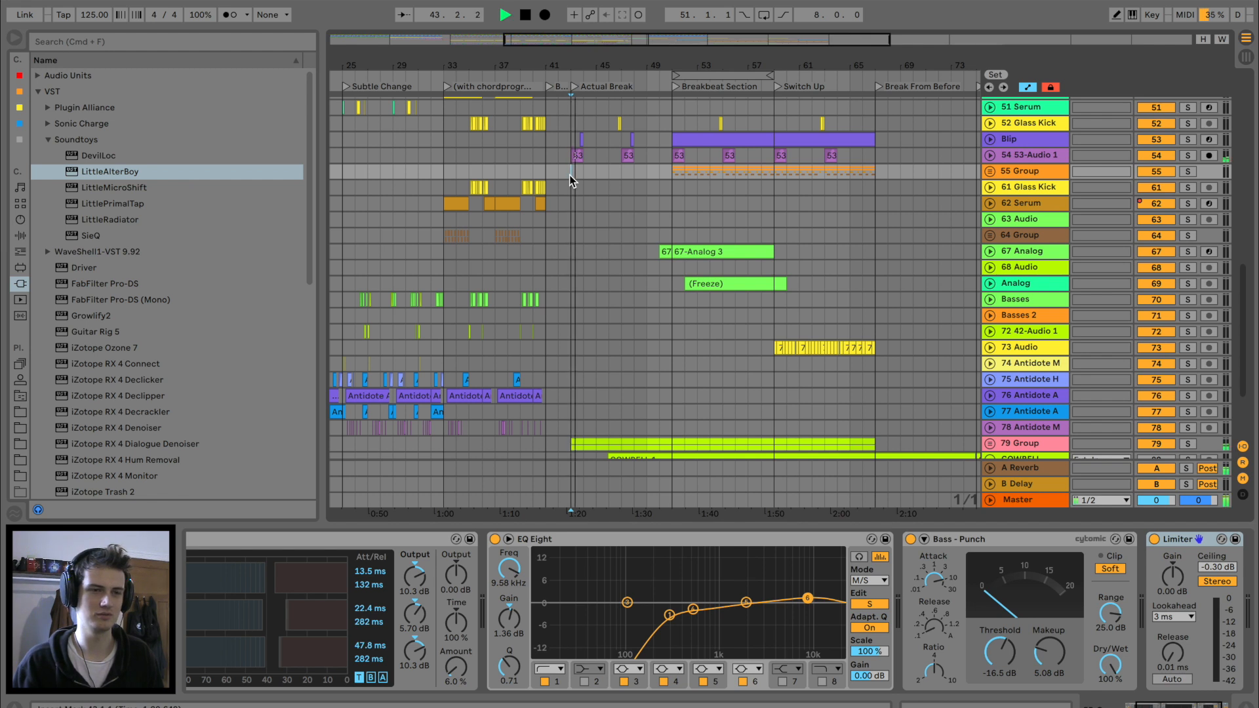
Play parts of the Actual Break and the Breakdown and look through their tracks for material to reuse
scroll(570, 180, "left", 4)
key("space")
scroll(698, 167, "left", 2)
scroll(415, 167, "left", 2)
left_click(428, 171)
key("space")
scroll(427, 172, "up", 5)
key("space")
scroll(428, 172, "down", 5)
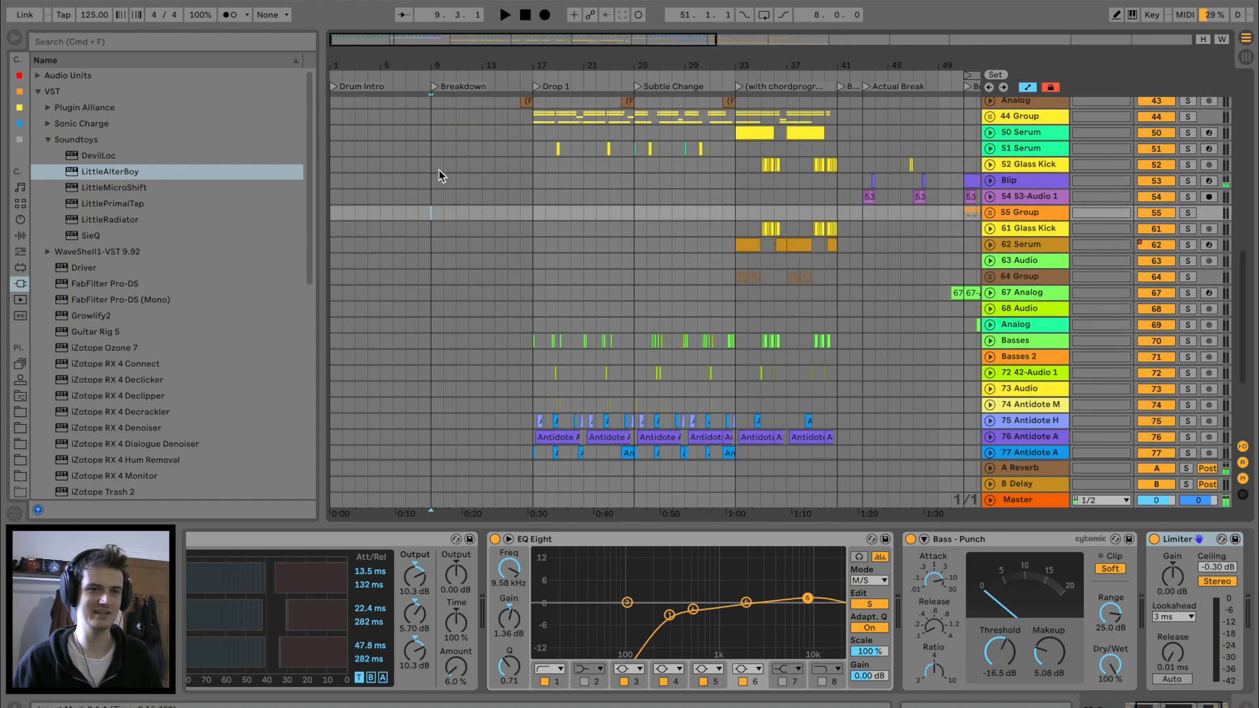
left_click_drag(786, 66, 781, 72)
scroll(423, 416, "down", 5)
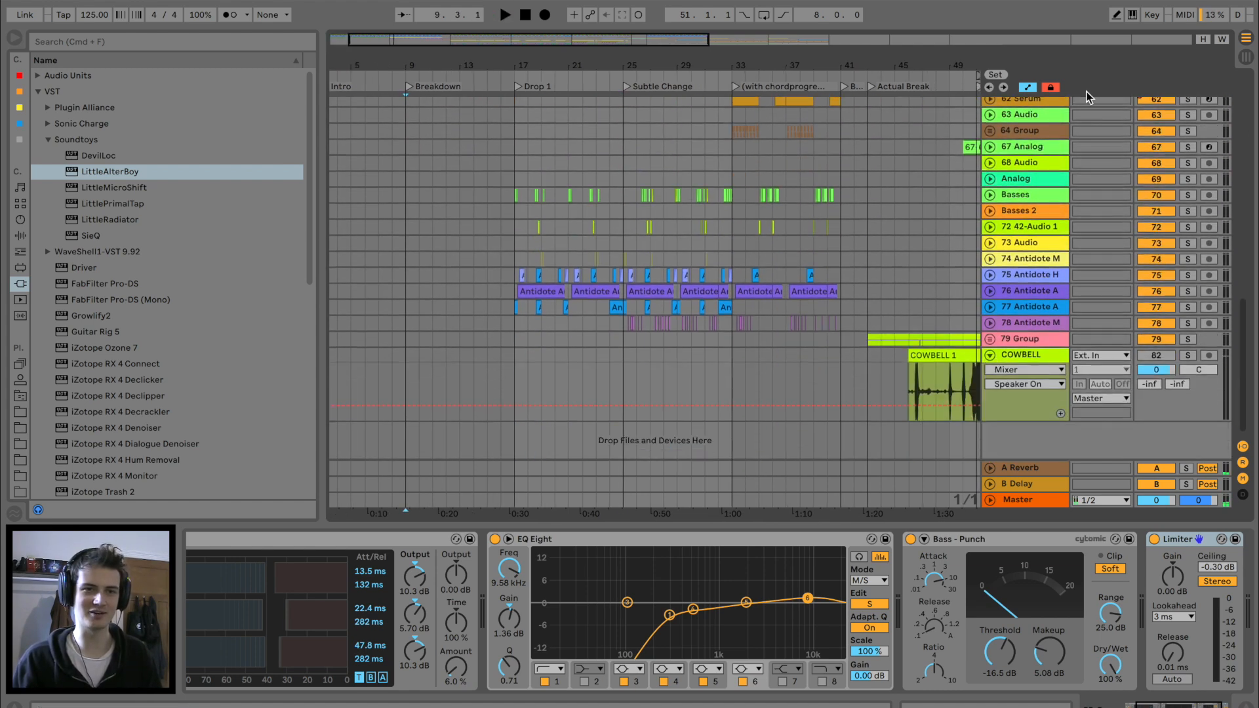
Copy Breakdown bars 9 to 17 across all tracks and paste them at bar 75, the Build from the start of the Track marker
left_click(404, 410)
scroll(459, 262, "up", 15)
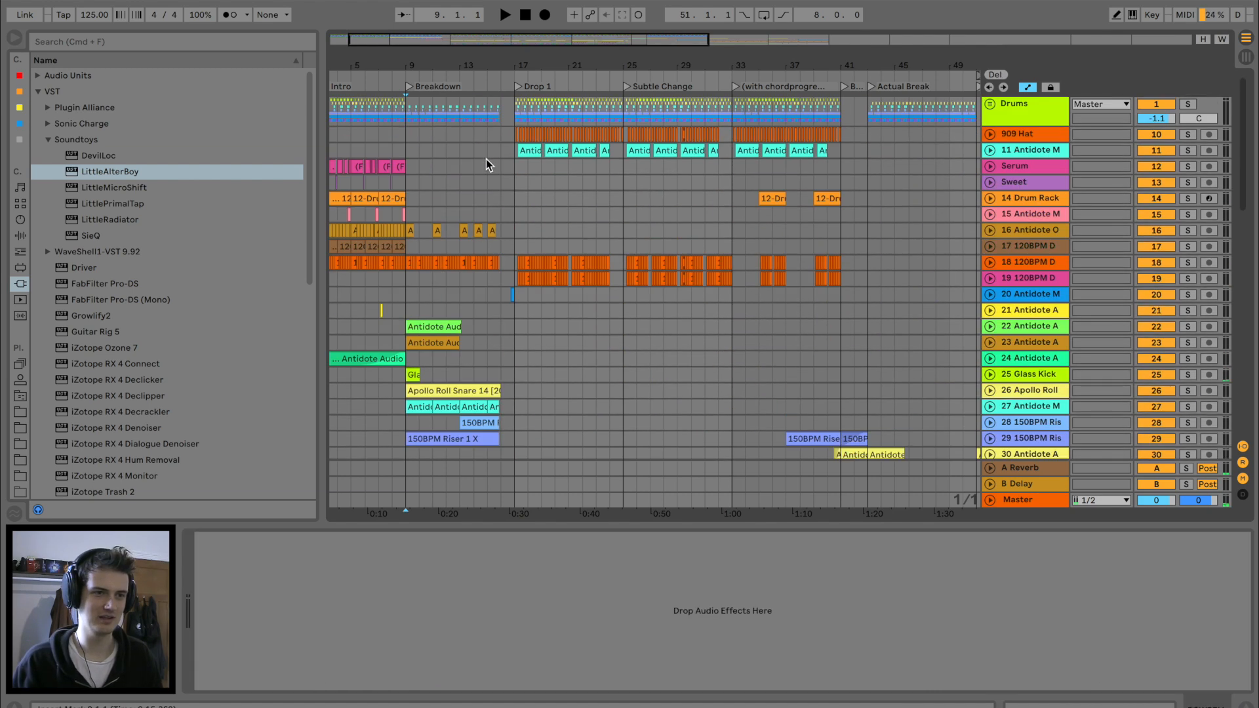
left_click(513, 121)
left_click(512, 114, "shift")
scroll(530, 180, "right", 10)
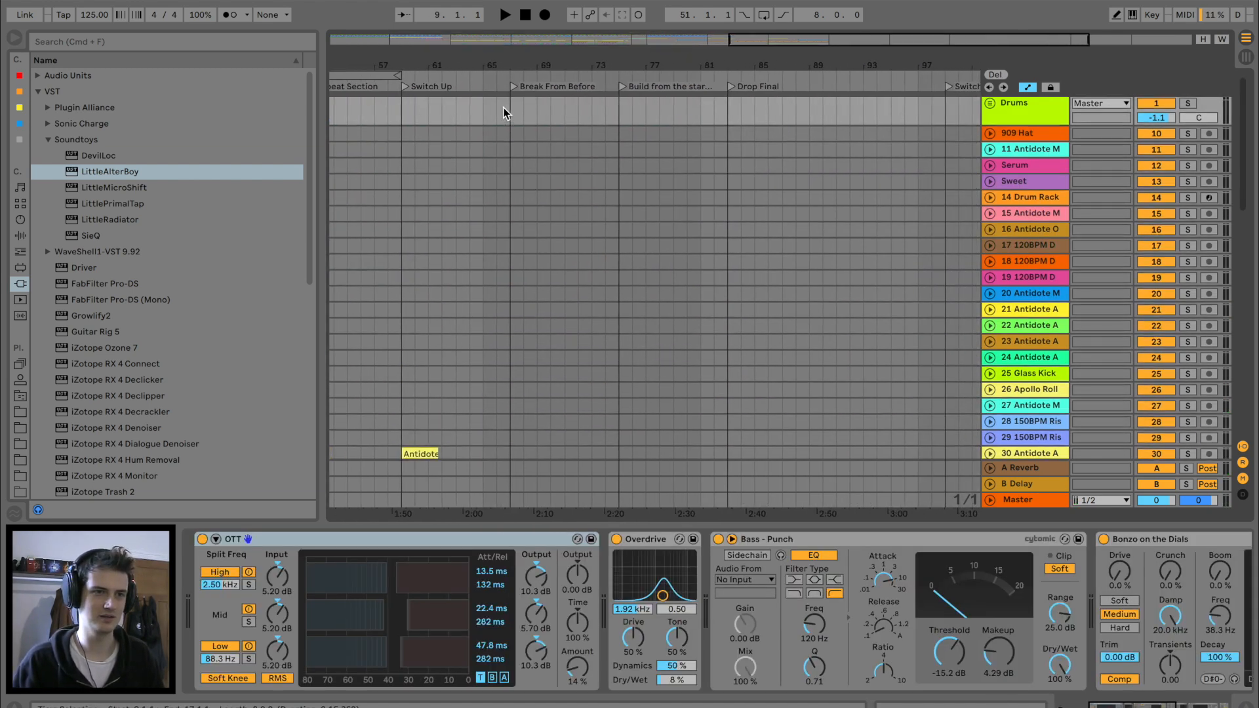
key("super+v")
Copy Actual Break bars 43 to 51 from Drums through 79 Group and paste them at bar 67, the Break From Before marker
scroll(589, 122, "left", 8)
left_click(439, 113)
key("space")
scroll(510, 228, "down", 15)
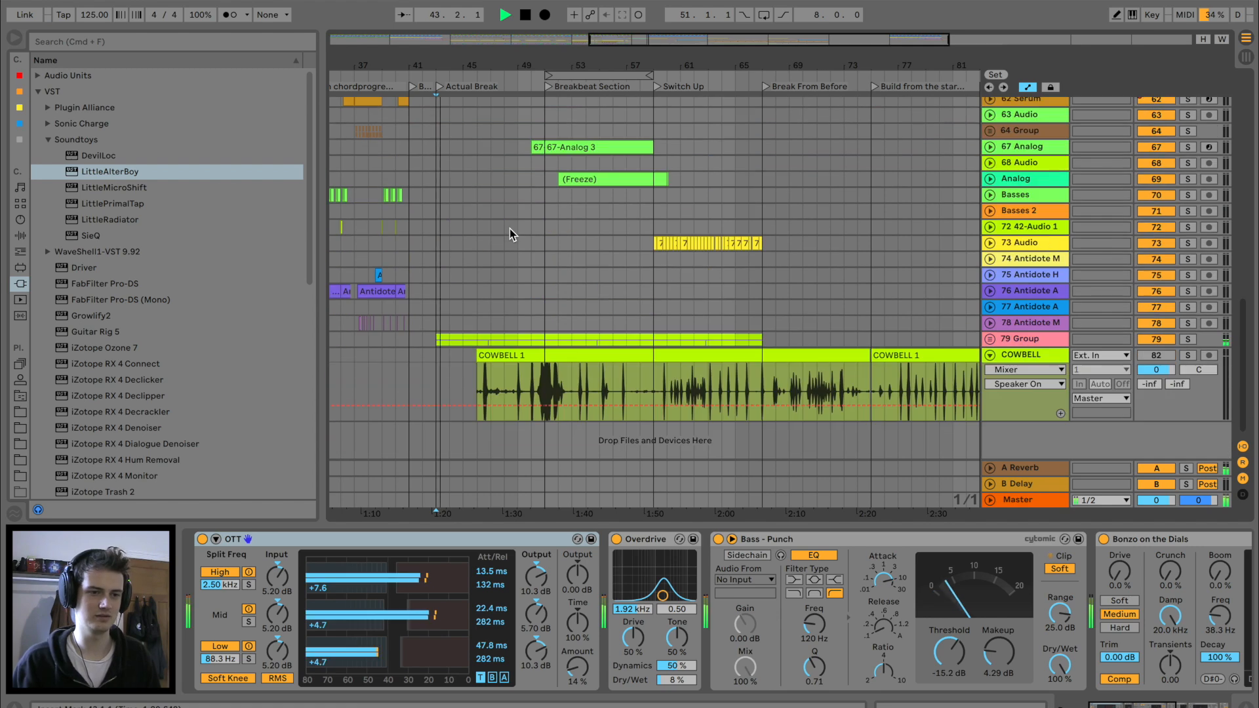
left_click(542, 338, "shift")
scroll(538, 337, "up", 15)
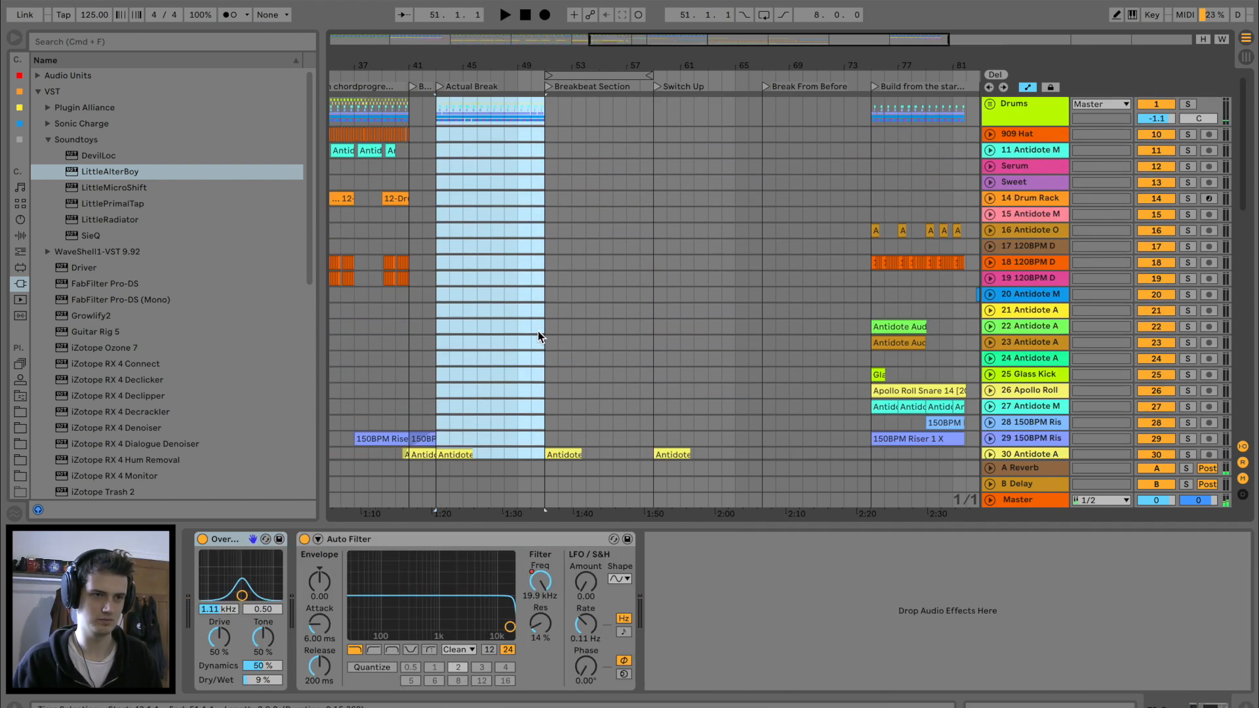
left_click(760, 111)
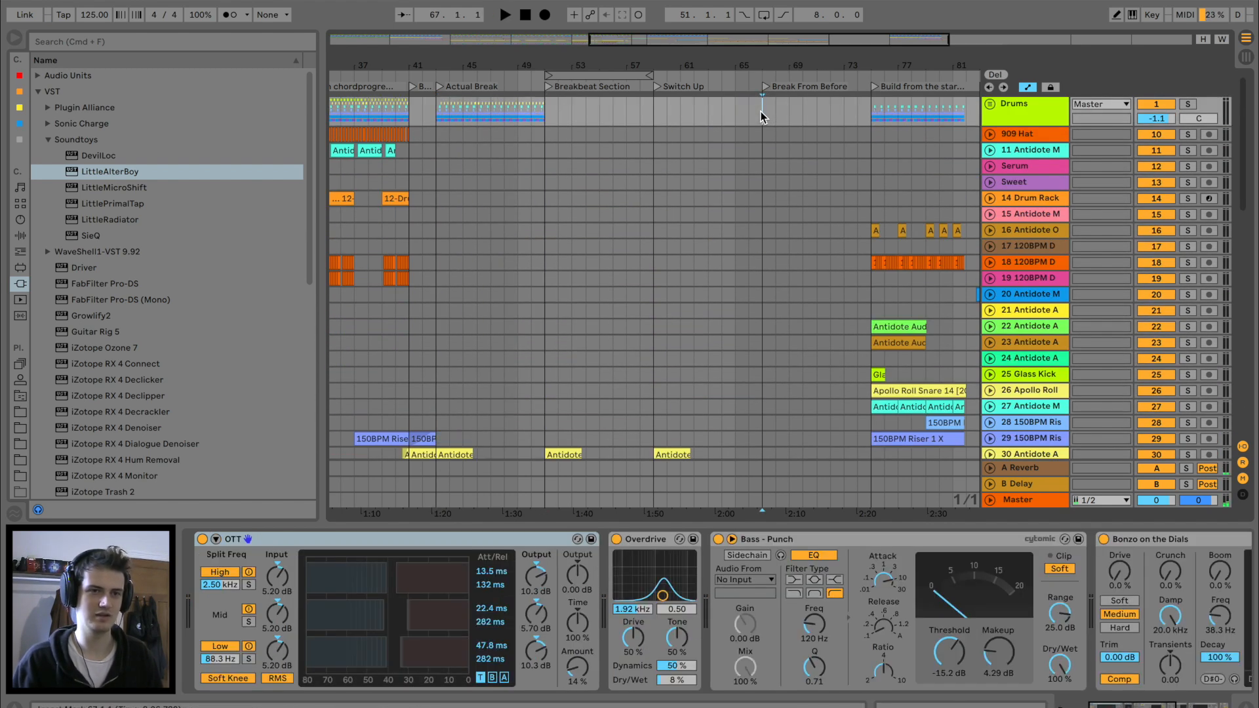
key("super+v")
Delete the pasted audio clips on tracks 41 and 42 between bars 67 and 75
scroll(717, 222, "right", 4)
scroll(716, 220, "down", 5)
scroll(715, 219, "up", 5)
left_click(722, 117)
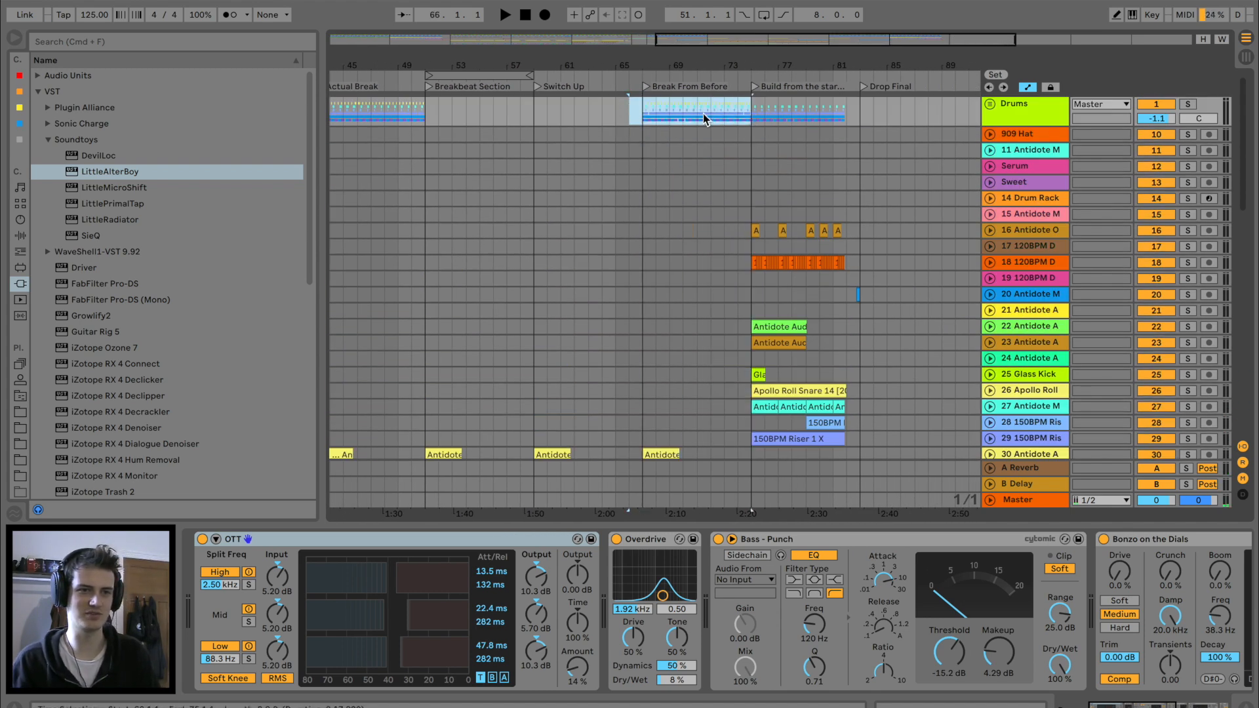
scroll(623, 320, "down", 10)
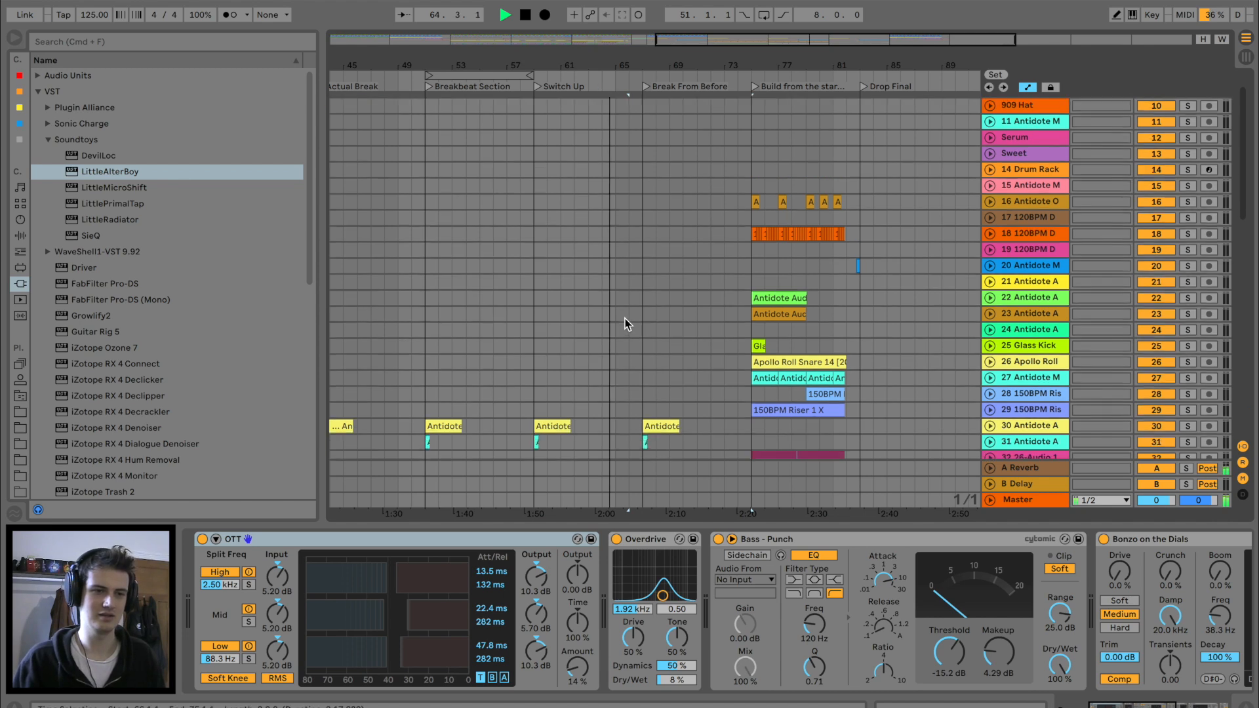
left_click(742, 258)
key("shift+Up")
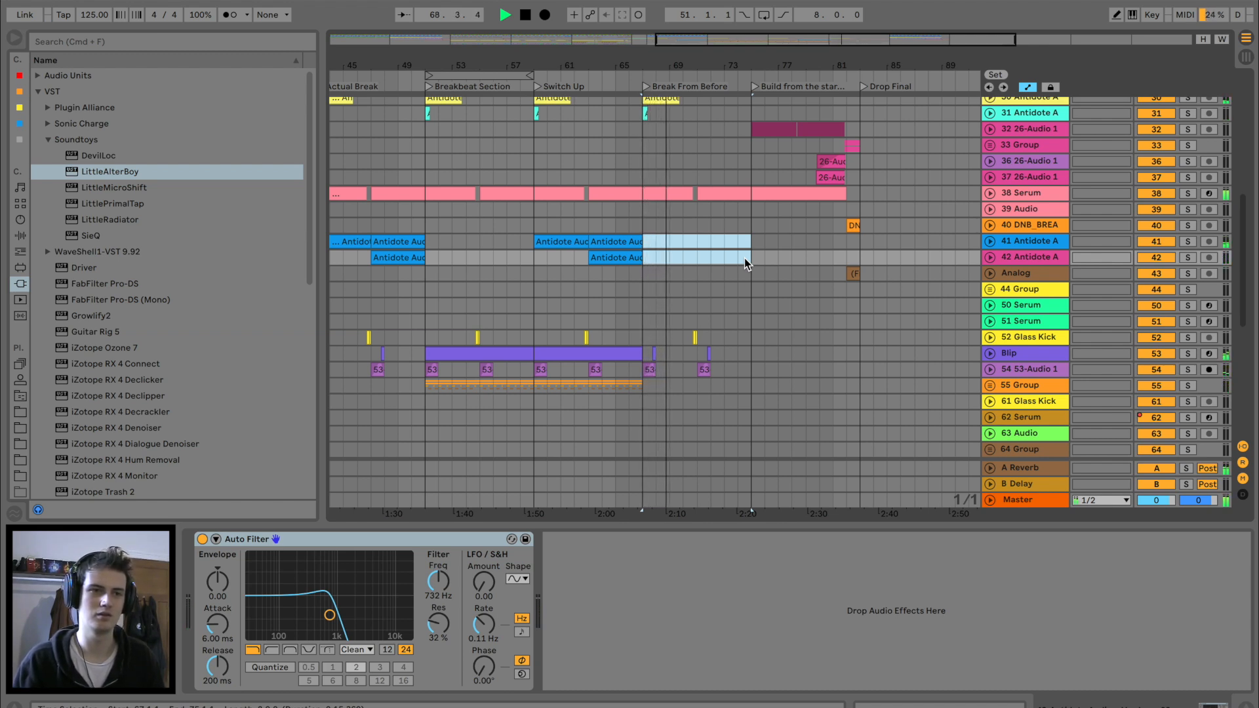
Unfold 79 Group, check the filter and Formant automation over the cowbell tracks in Break From Before, and fold the group again
scroll(743, 261, "down", 8)
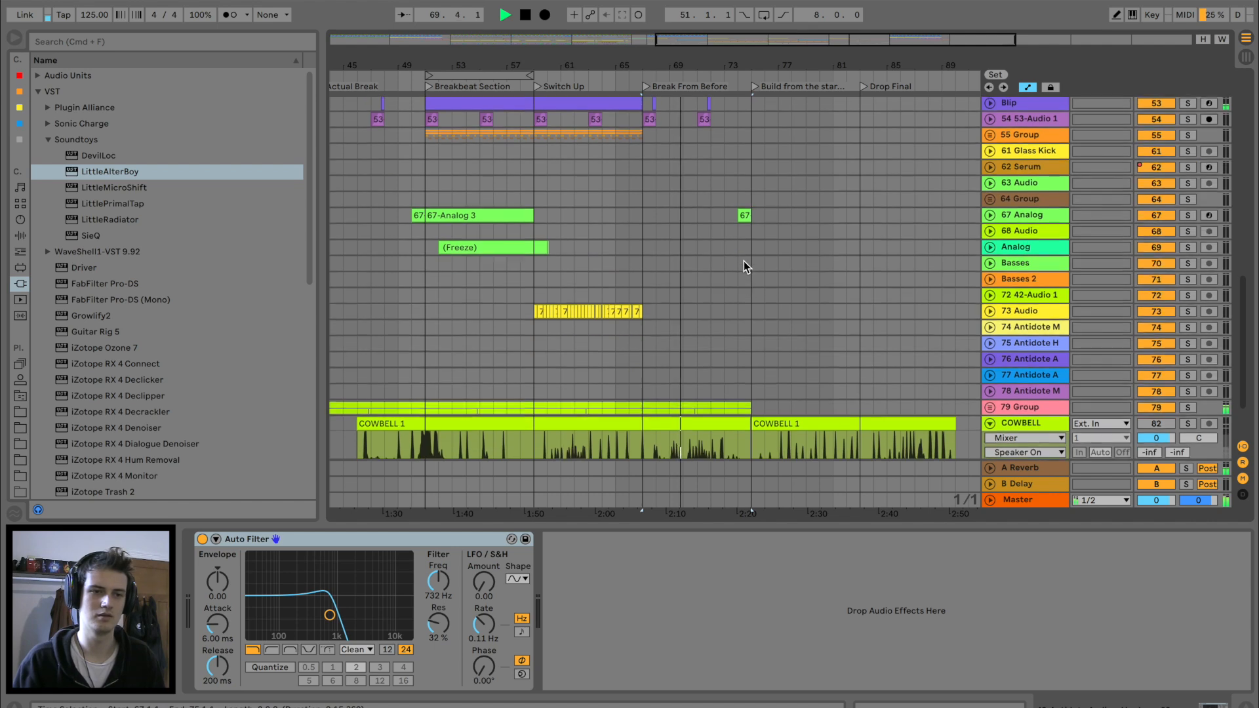
left_click(991, 339)
scroll(801, 328, "down", 3)
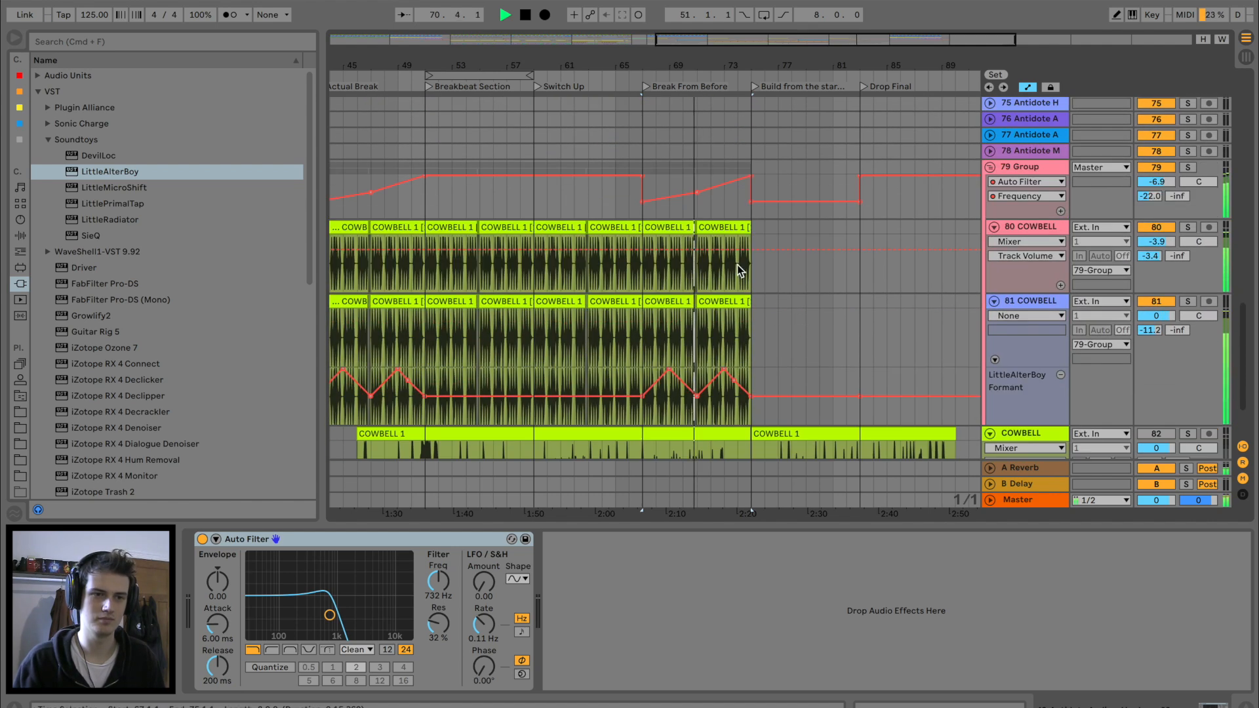
left_click_drag(698, 402, 752, 369)
left_click(991, 168)
Check the end of the 79 Group part at bar 75 and listen to the transition into the build section
left_click_drag(749, 66, 755, 169)
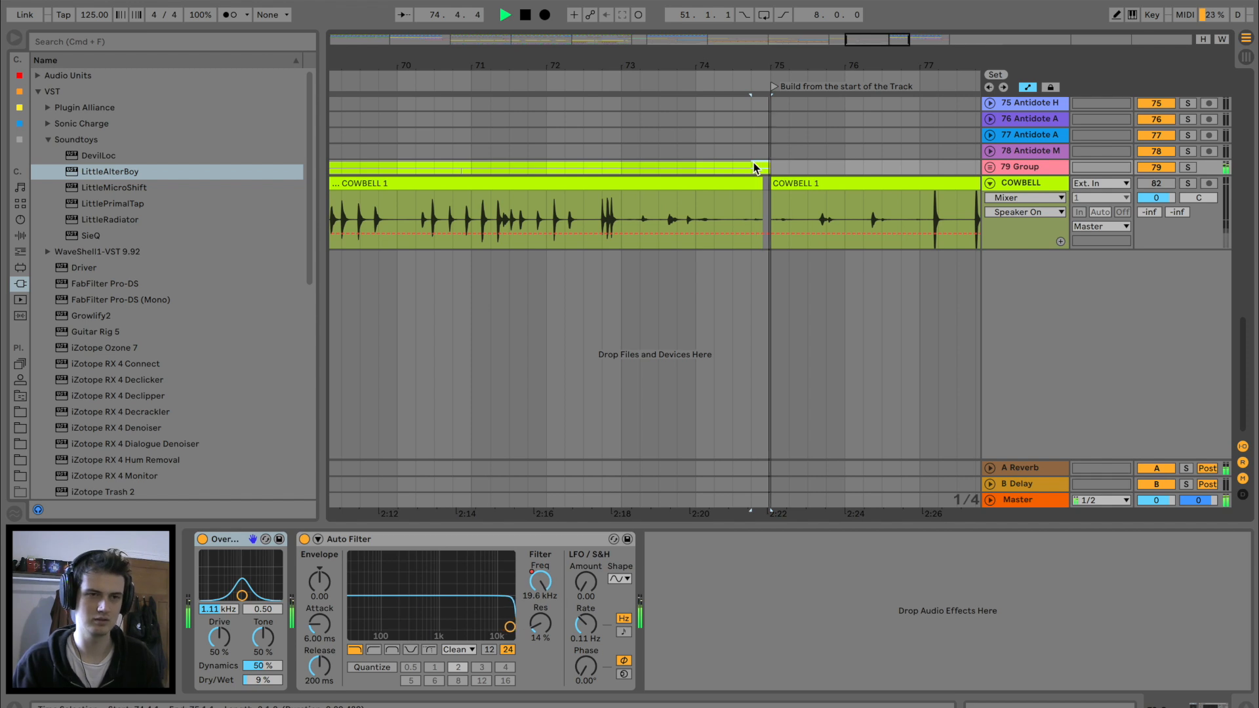
left_click_drag(772, 64, 772, 32)
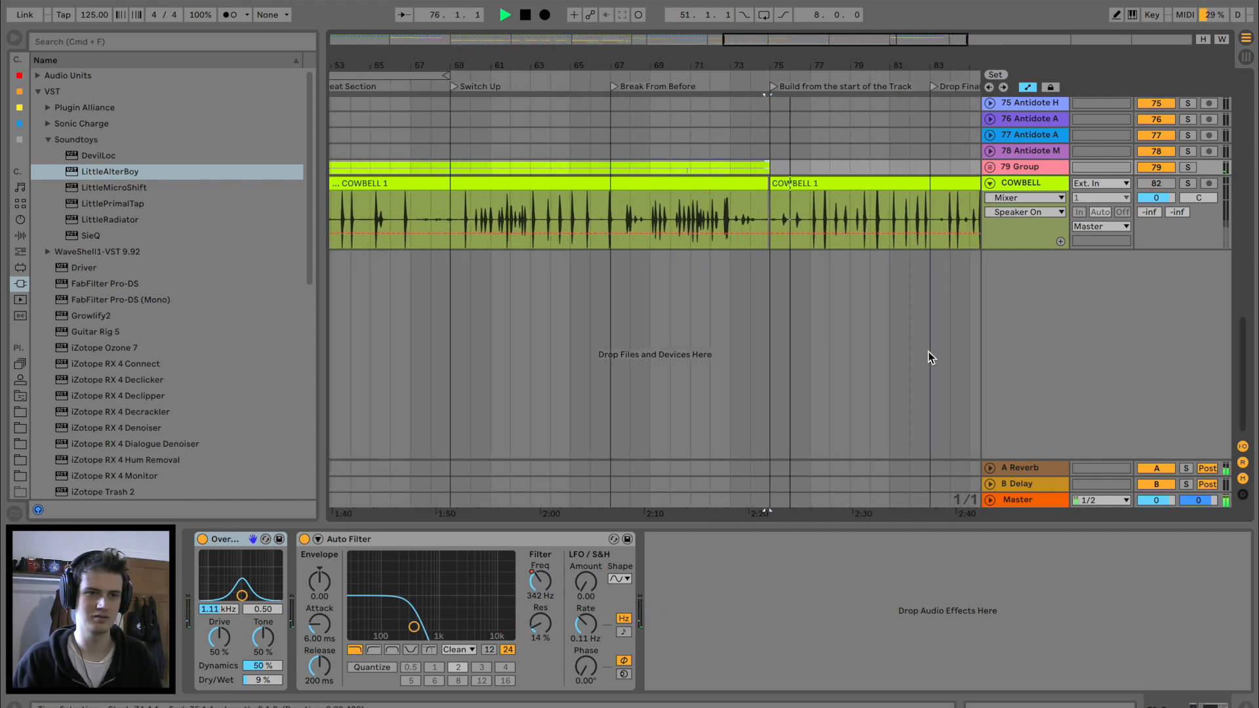
scroll(927, 354, "up", 3)
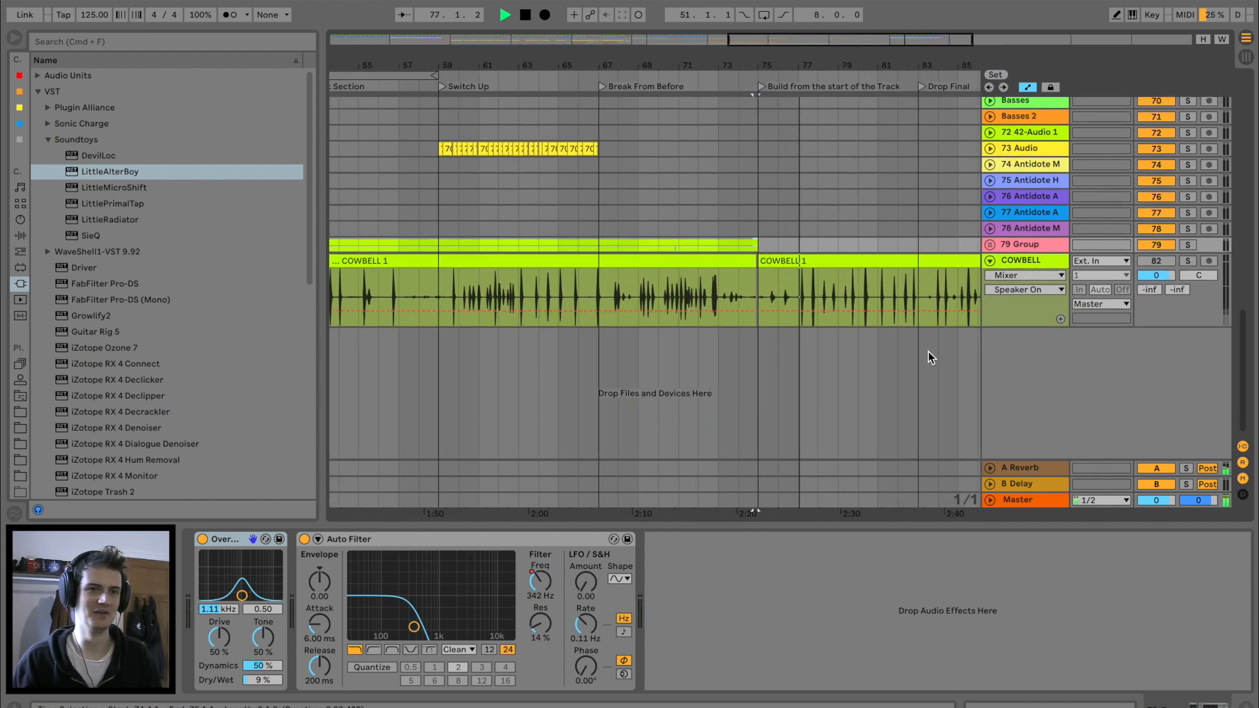
scroll(931, 356, "up", 3)
left_click(693, 313)
scroll(692, 315, "up", 3)
left_click(740, 337)
key("space")
left_click_drag(779, 76, 779, 88)
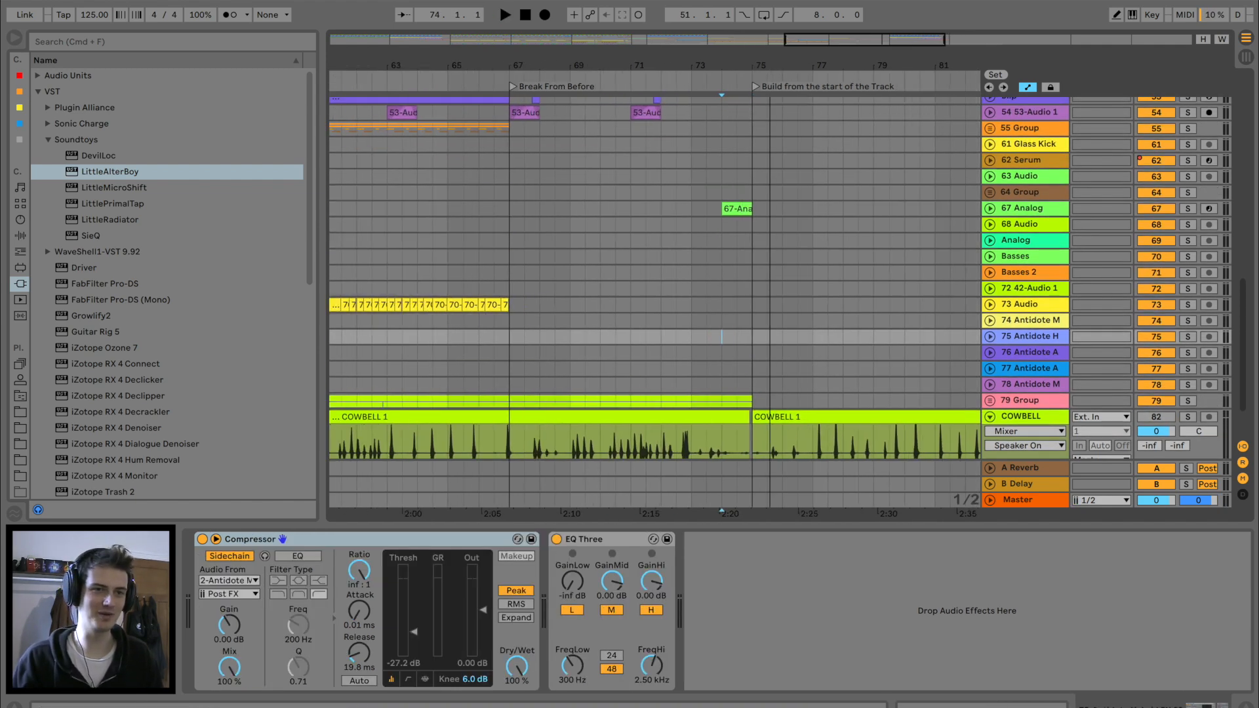
left_click(622, 293)
Add an Auto Filter to the Master track
left_click(1033, 503)
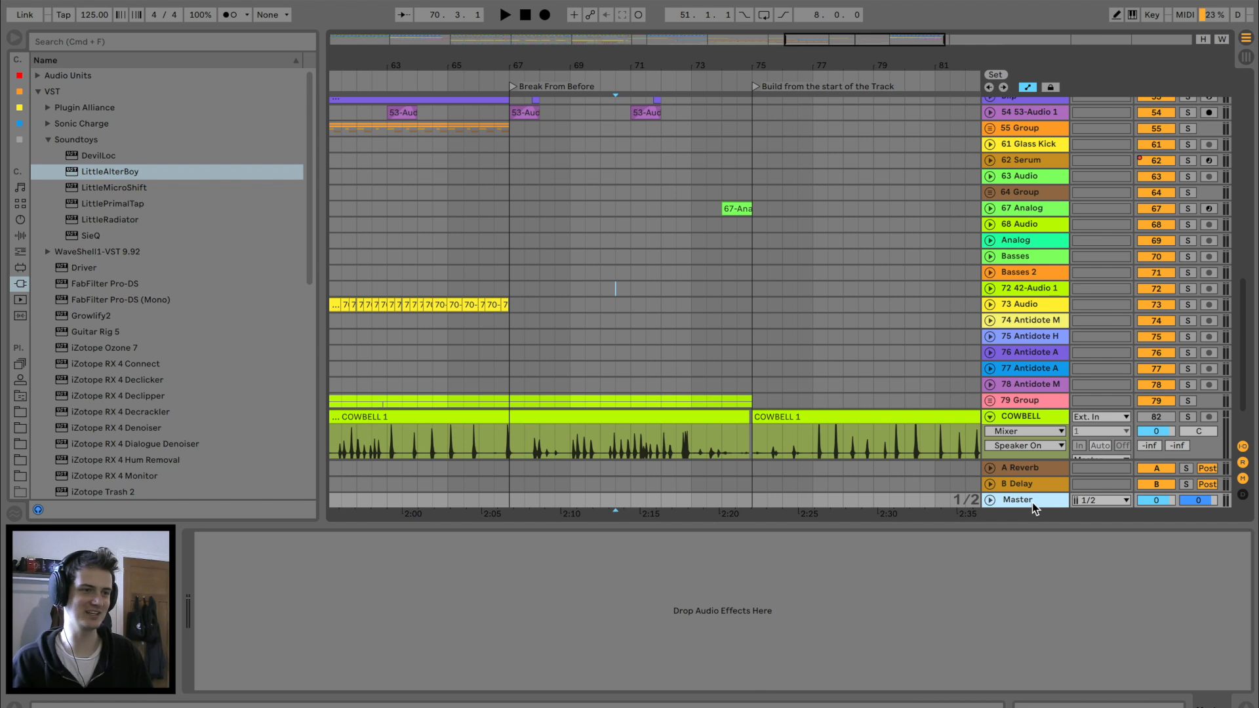
left_click(20, 236)
left_click(92, 109)
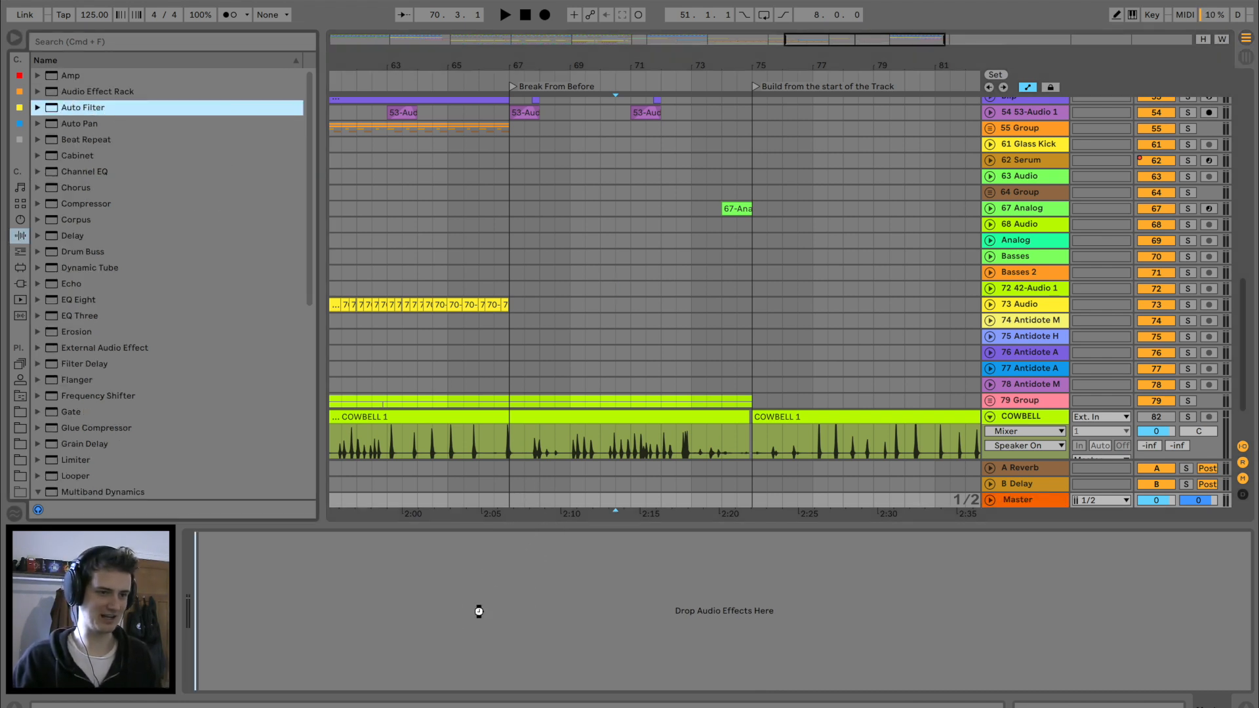
left_click_drag(479, 611, 455, 597)
Draw Auto Filter Frequency automation on Master, falling from 19.9 kHz near bar 73 to a low at bar 75 and returning to 19.9 kHz at bar 83
scroll(822, 354, "down", 3)
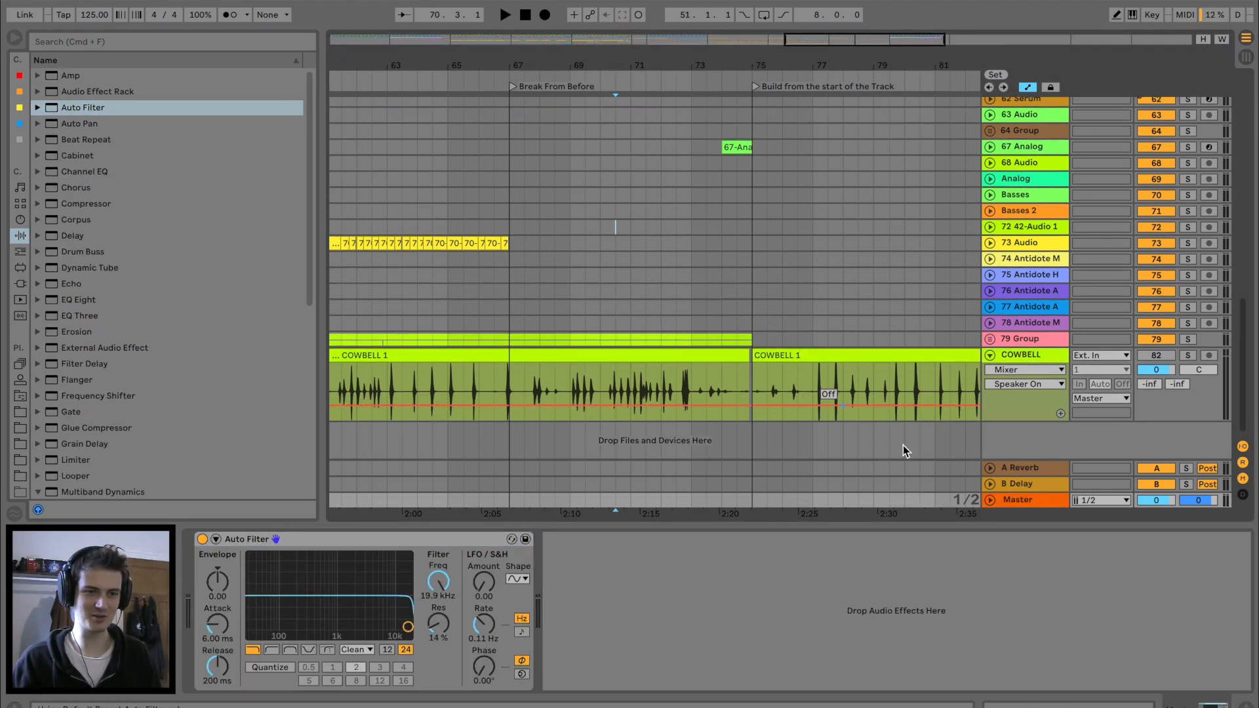
left_click(991, 499)
scroll(750, 448, "down", 1)
left_click(690, 436)
left_click_drag(750, 436, 806, 435)
scroll(856, 484, "right", 5)
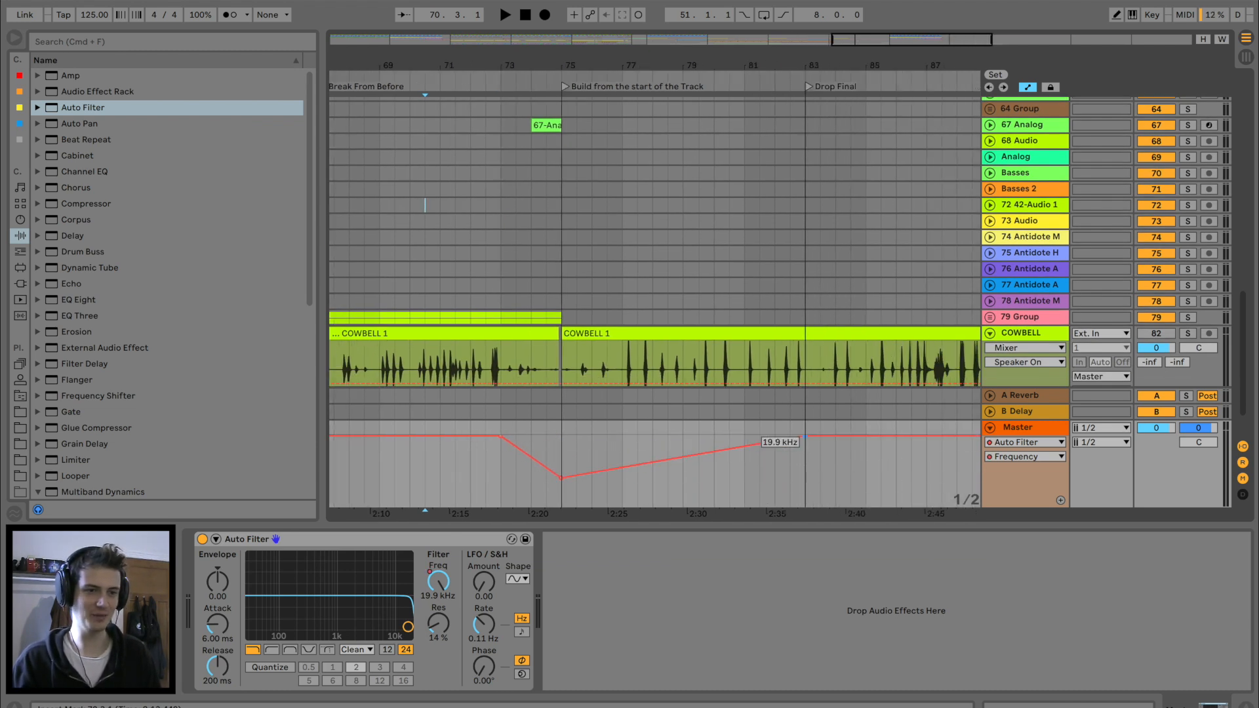
Play the Master filter sweep, start its fall slightly earlier, set the Auto Filter Resonance to 25%, and fold the Master track
key("space")
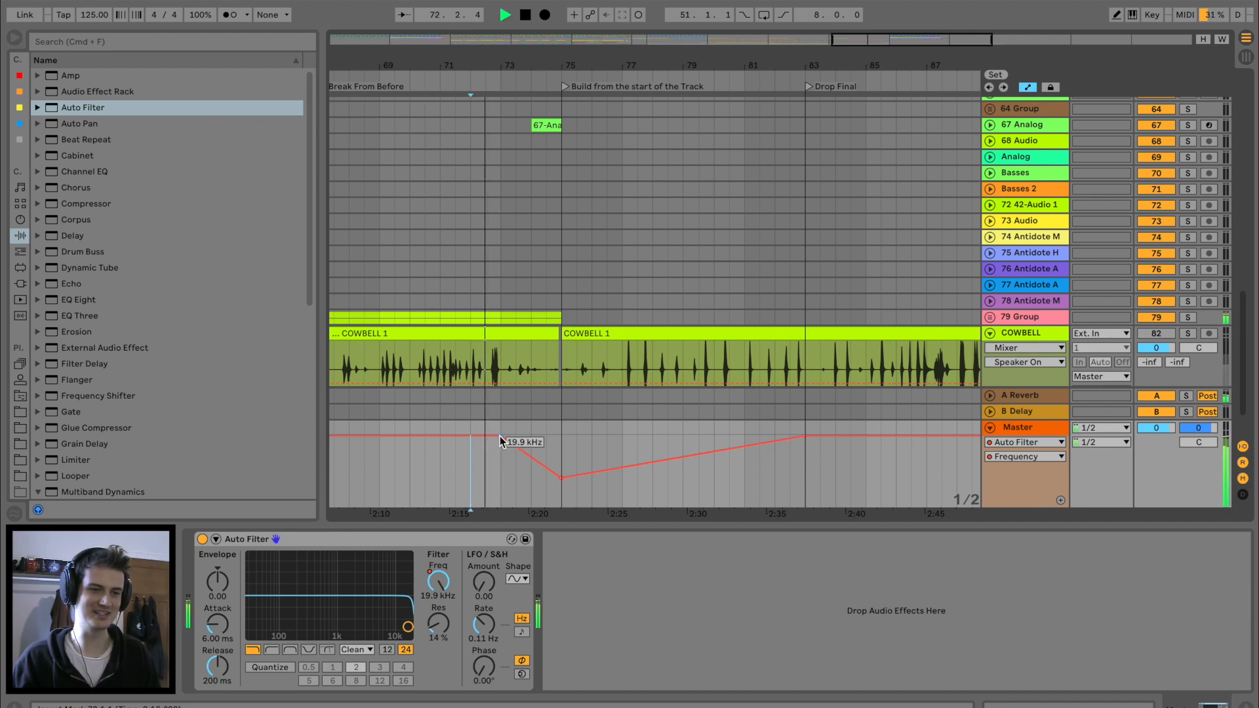
left_click(501, 437)
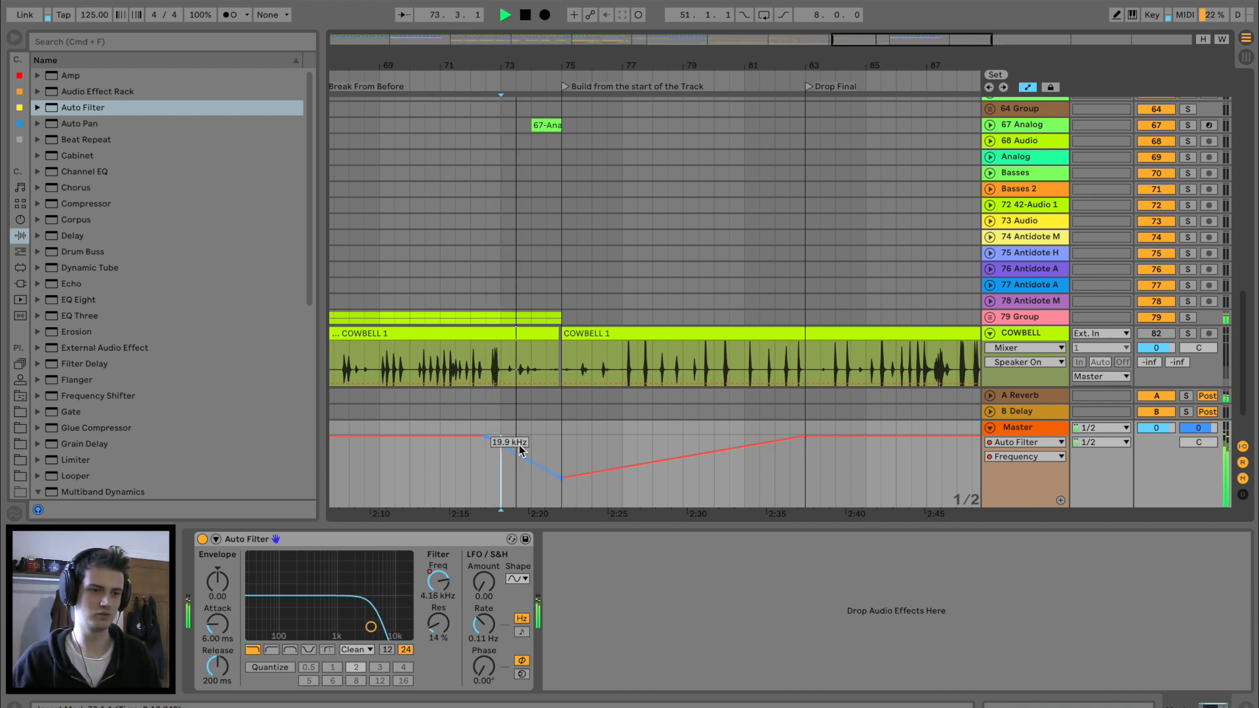
left_click_drag(440, 630, 441, 619)
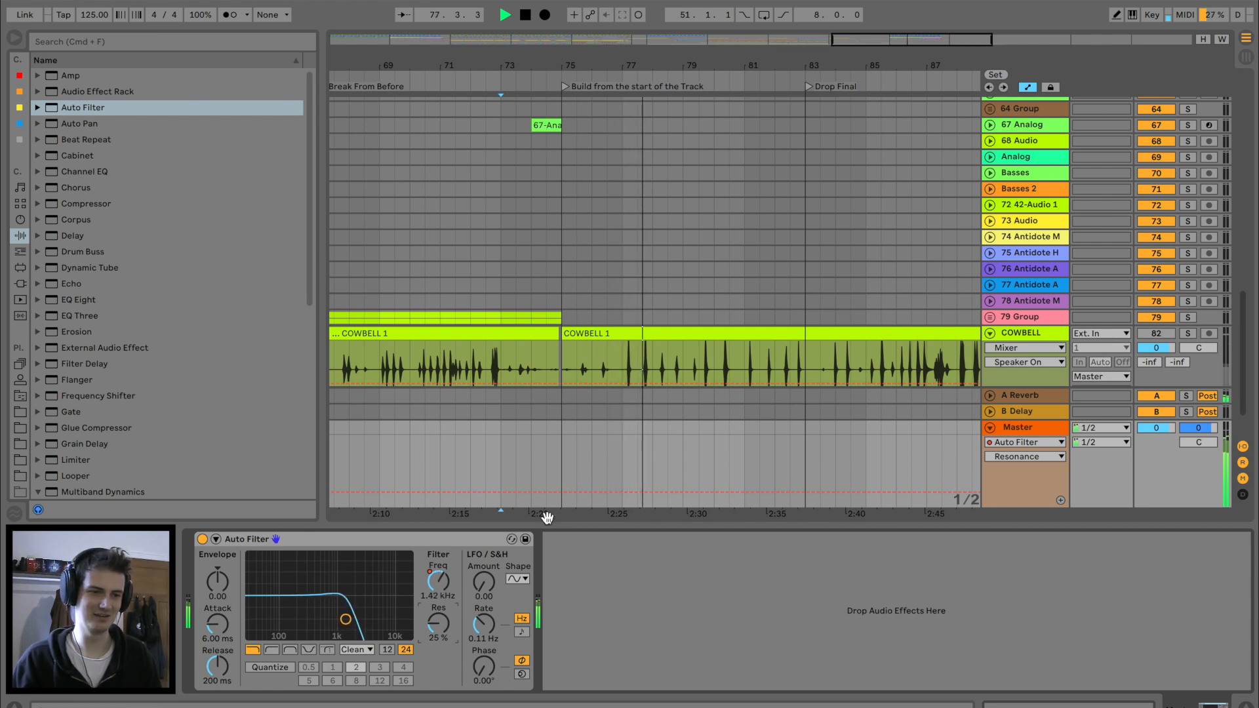
left_click(991, 425)
Delete the DNB_BREAK_24, frozen Analog and track 20 Antidote clips in the last bar before Drop Final
scroll(630, 364, "up", 10)
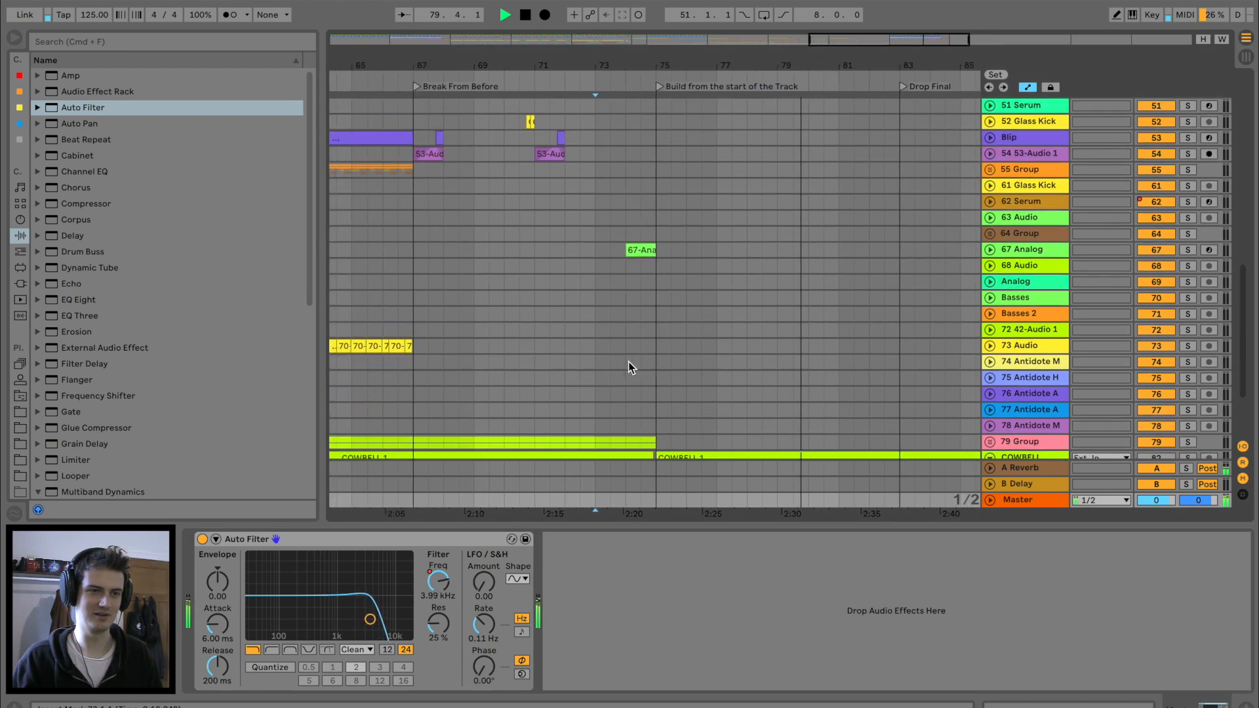
scroll(629, 367, "right", 2)
scroll(630, 367, "up", 5)
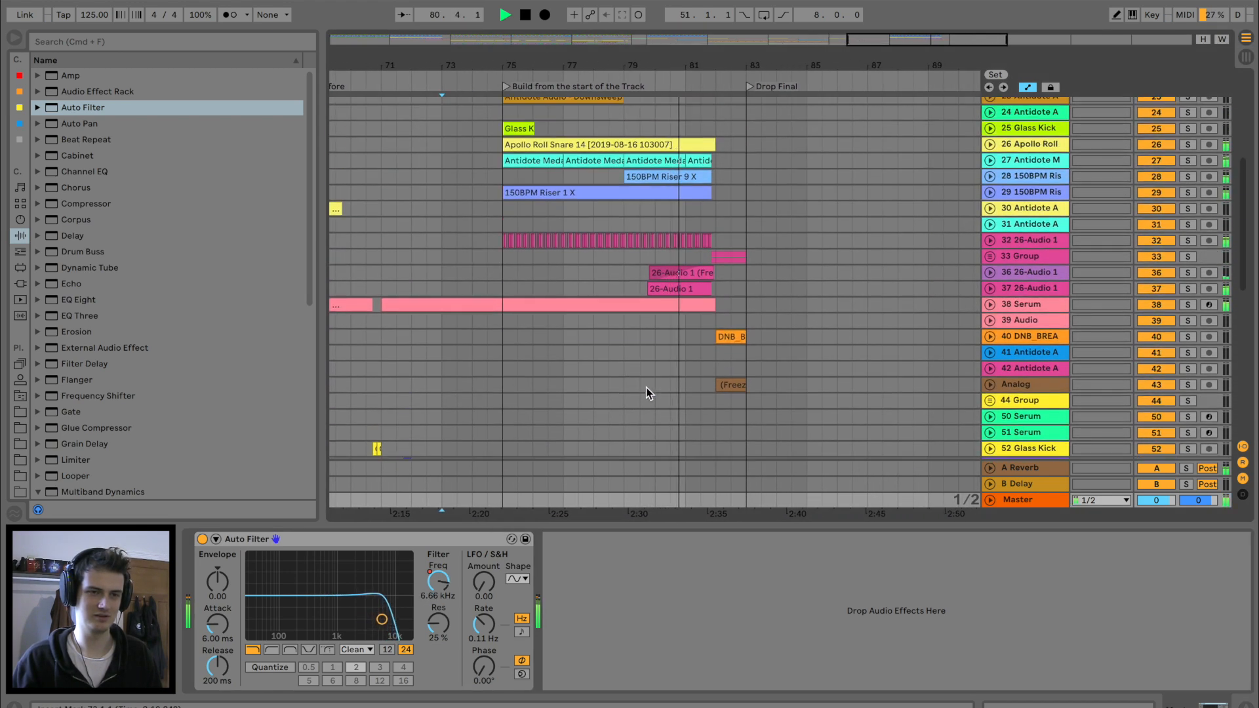
left_click_drag(722, 65, 723, 66)
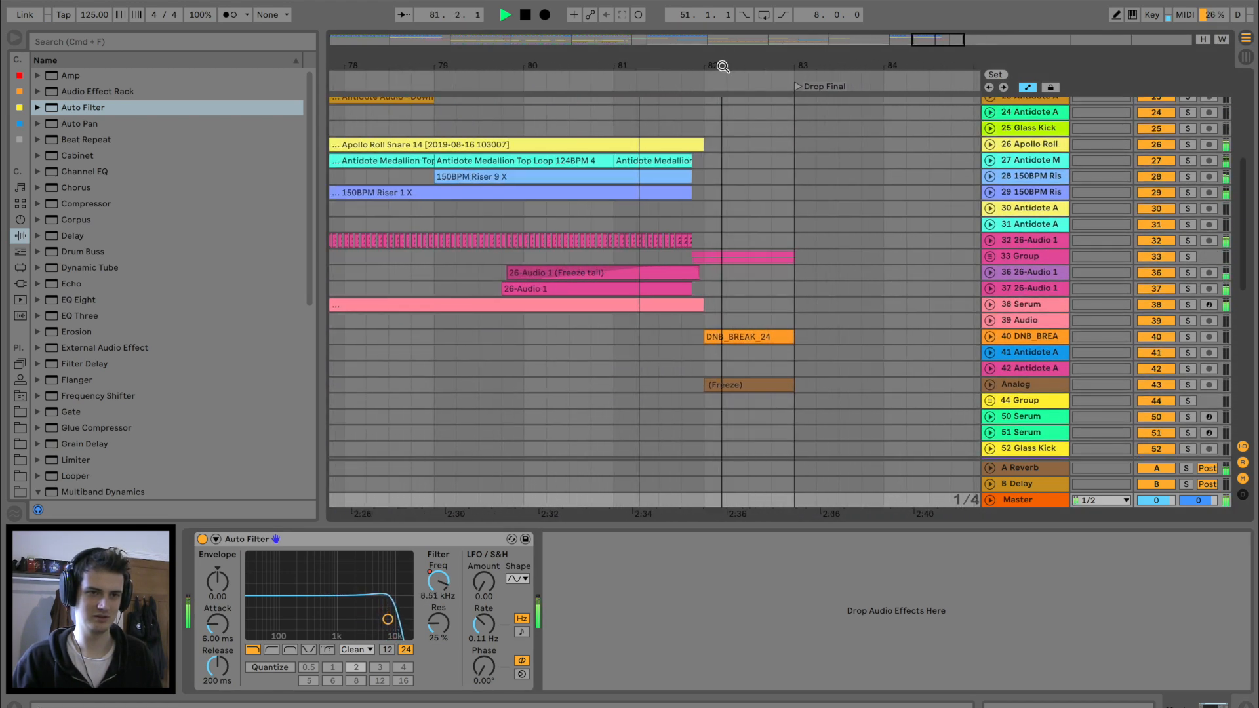
left_click(754, 338)
key("Delete")
left_click(766, 387)
key("Delete")
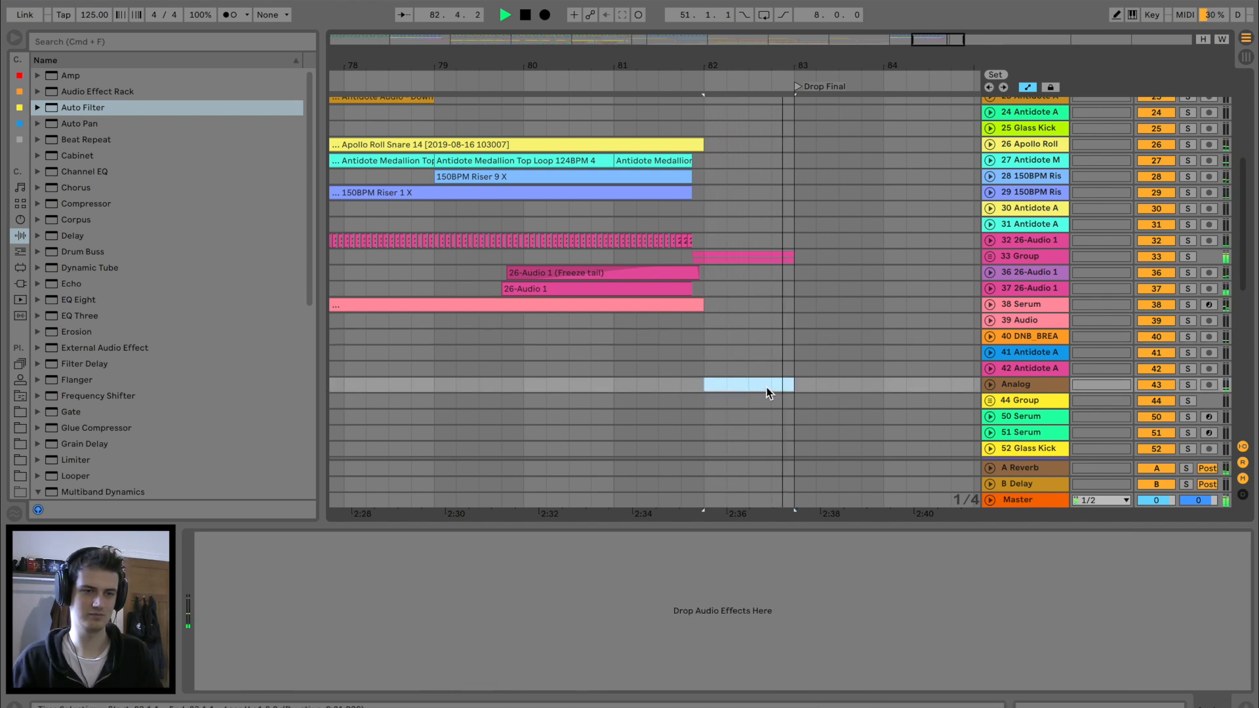
scroll(859, 277, "up", 7)
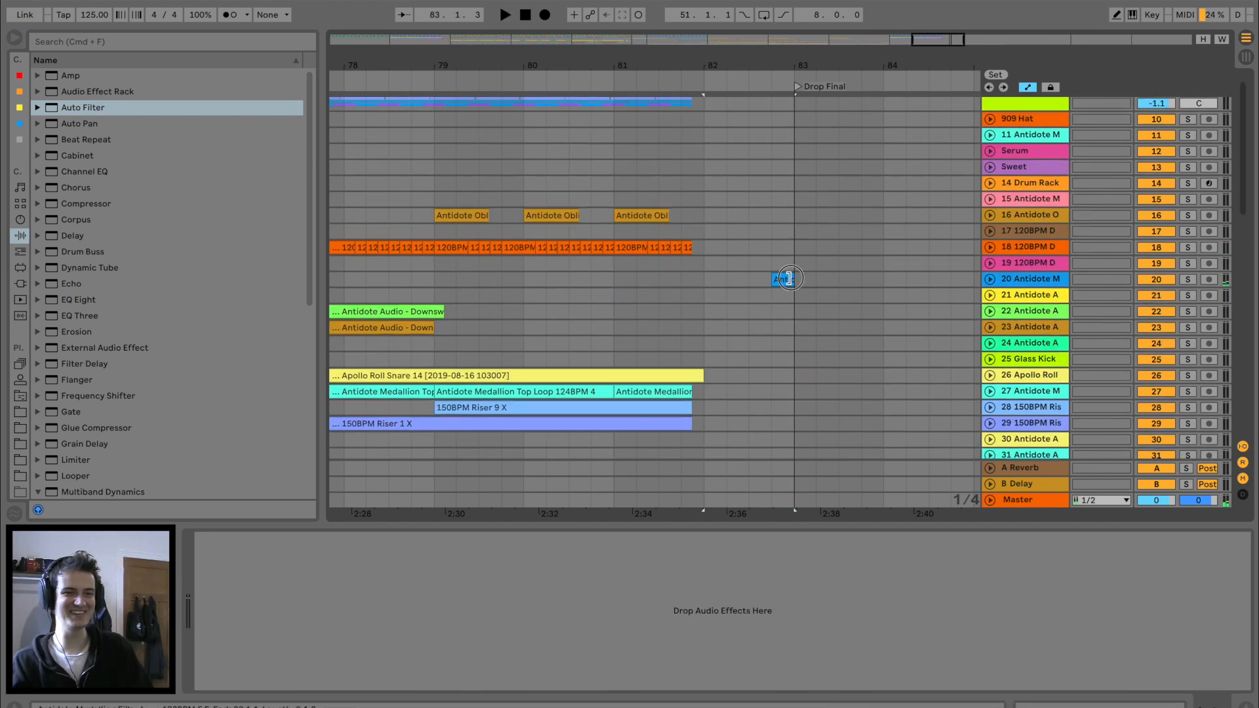
left_click(785, 277)
key("Delete")
Copy the track 18 120BPM percussion clips from Drop 1 to Break From Before at bar 67
left_click_drag(779, 70, 780, 56)
left_click(605, 149)
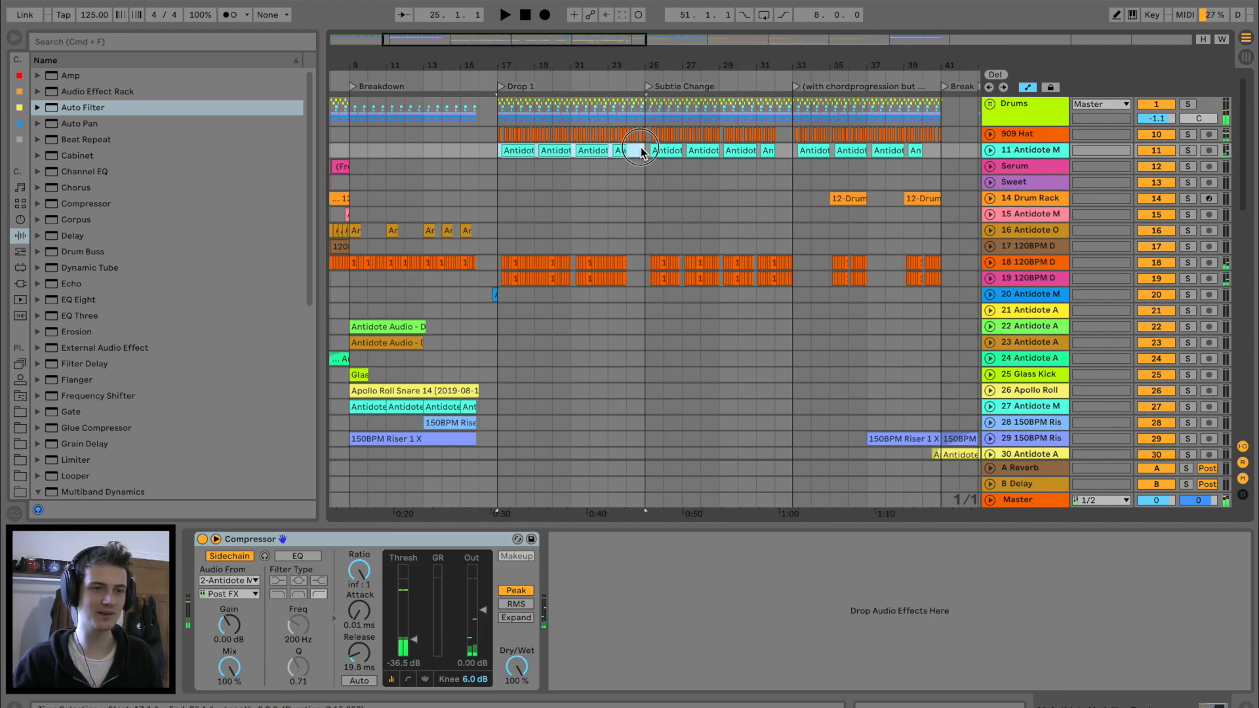
scroll(642, 153, "right", 10)
left_click(624, 265)
scroll(625, 265, "right", 3)
right_click(802, 263)
left_click(804, 265)
key("super+v")
key("space")
scroll(803, 261, "right", 5)
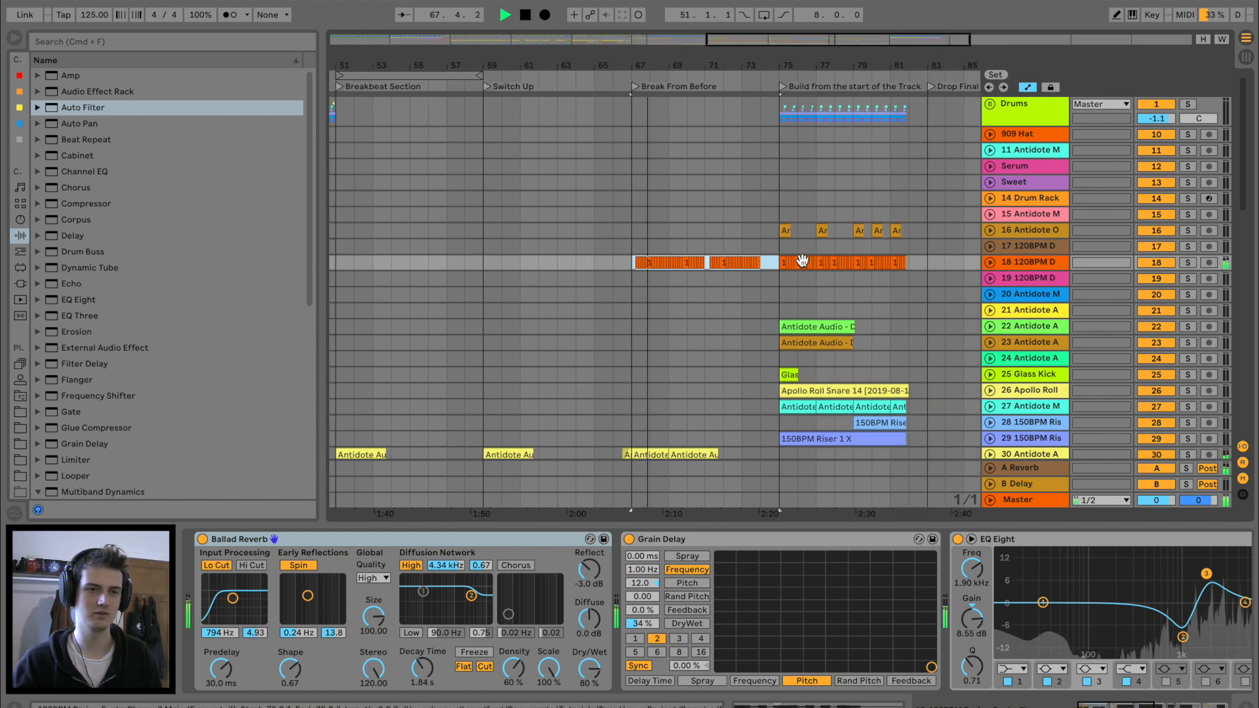
Play from bar 67, remove the second Downsweep 09 clip at bar 69 and let the first run on past bar 69
left_click_drag(687, 67, 686, 148)
key("space")
left_click(407, 268)
key("space")
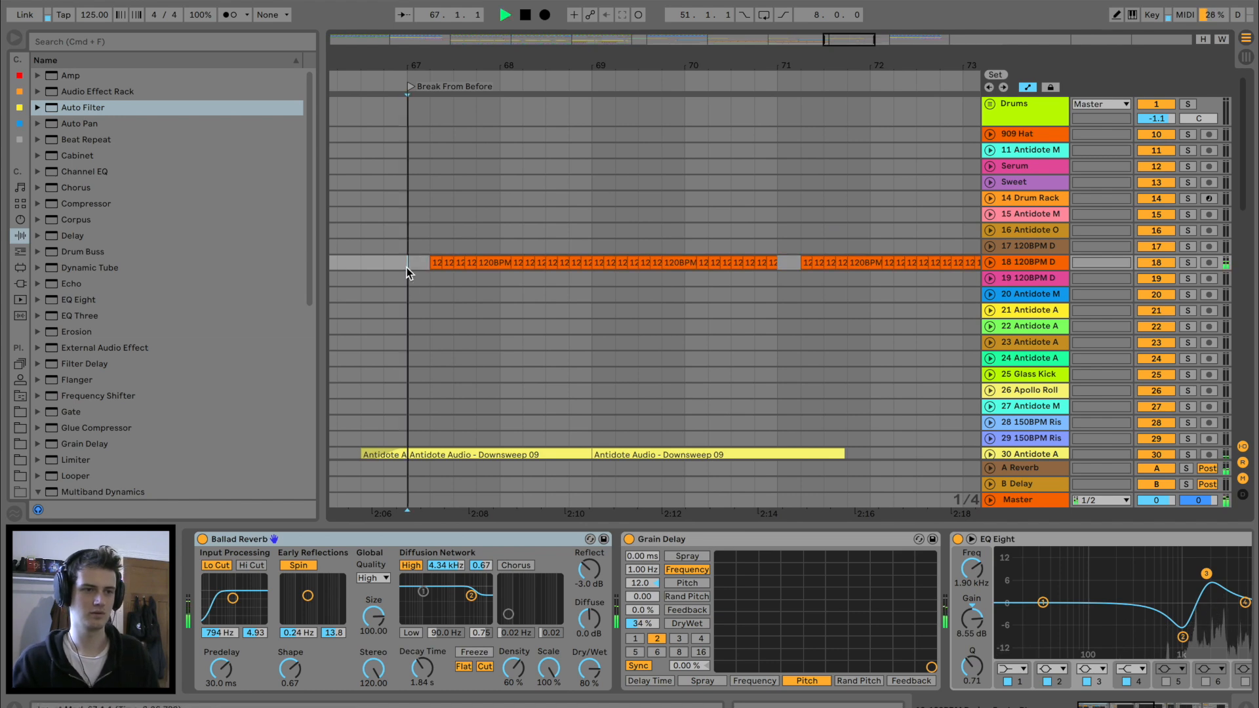
scroll(549, 282, "down", 4)
left_click(600, 340)
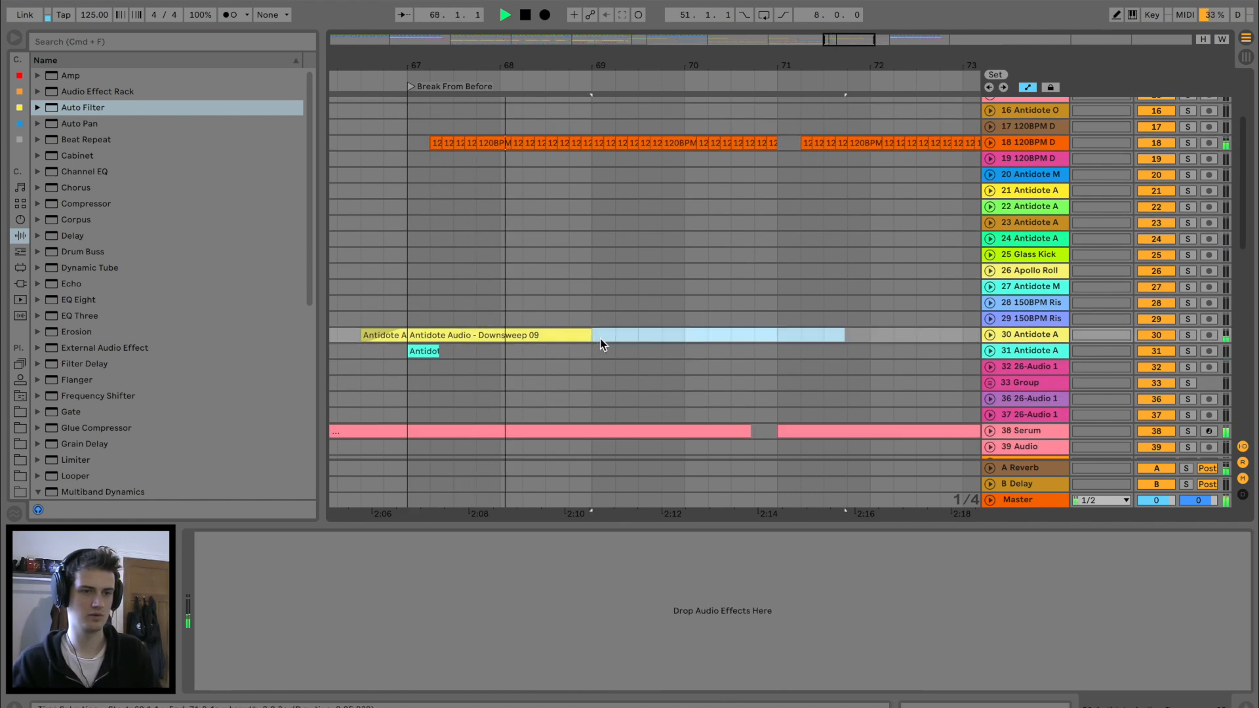
key("super+z")
key("super+z")
Cut the first beat of bar 69 from the track 18 percussion and duplicate bars 67–71 over bars 71–75
left_click(990, 143)
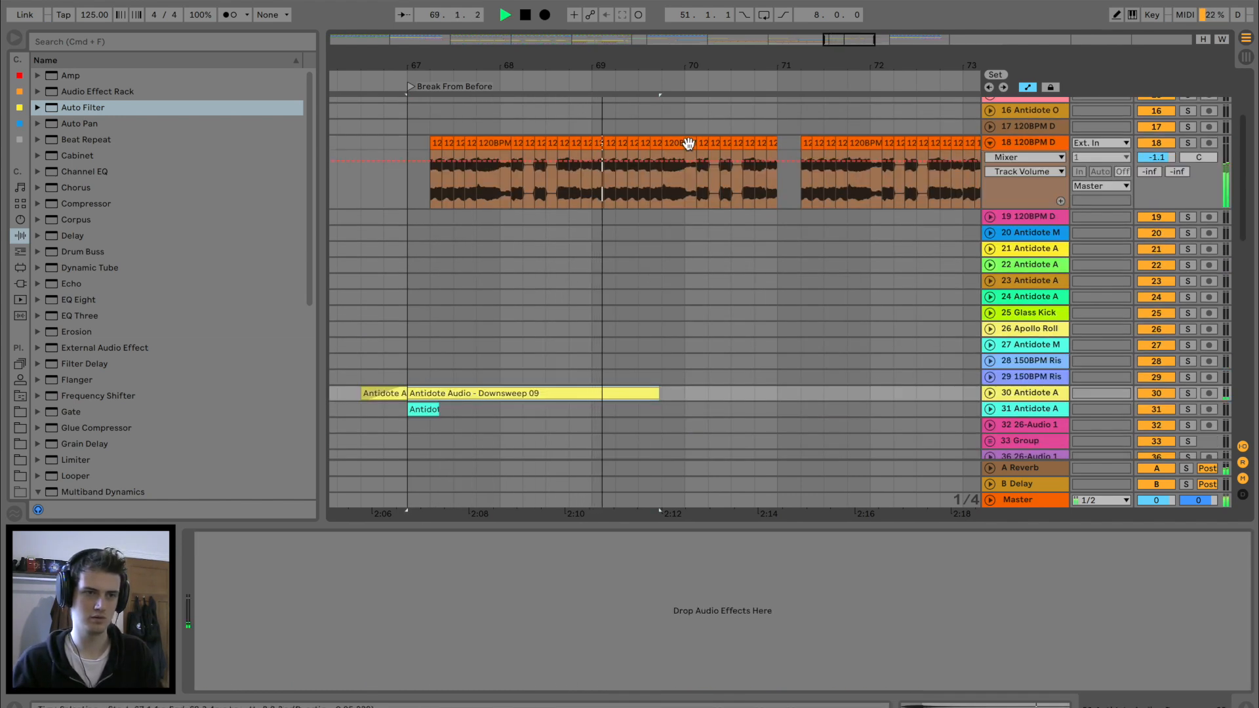
left_click(608, 141)
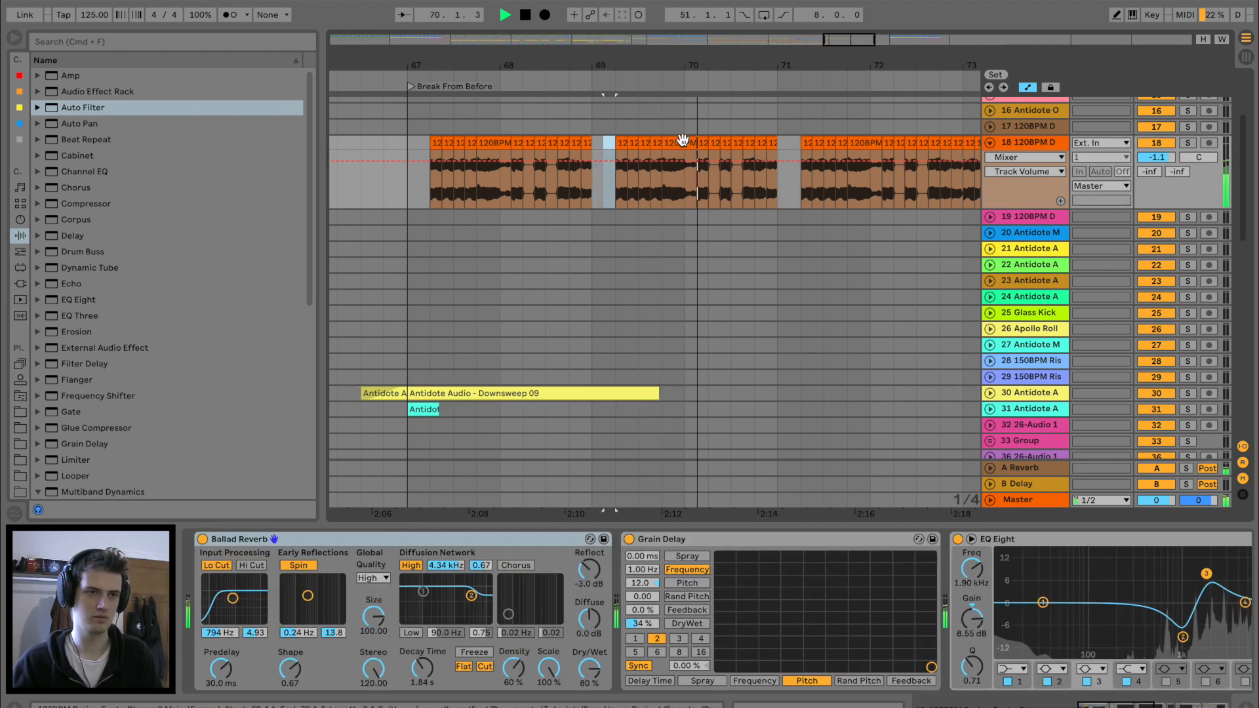
scroll(697, 141, "right", 5)
left_click_drag(714, 68, 720, 54)
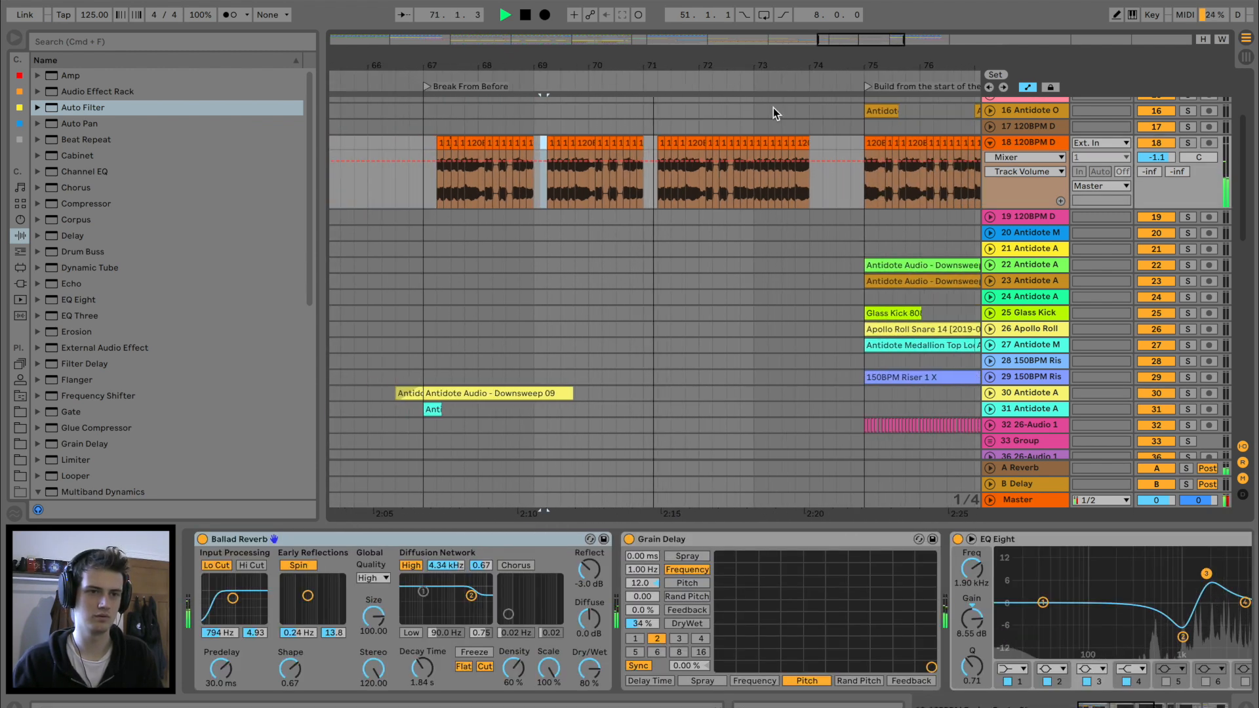
left_click_drag(822, 143, 646, 159)
key("Delete")
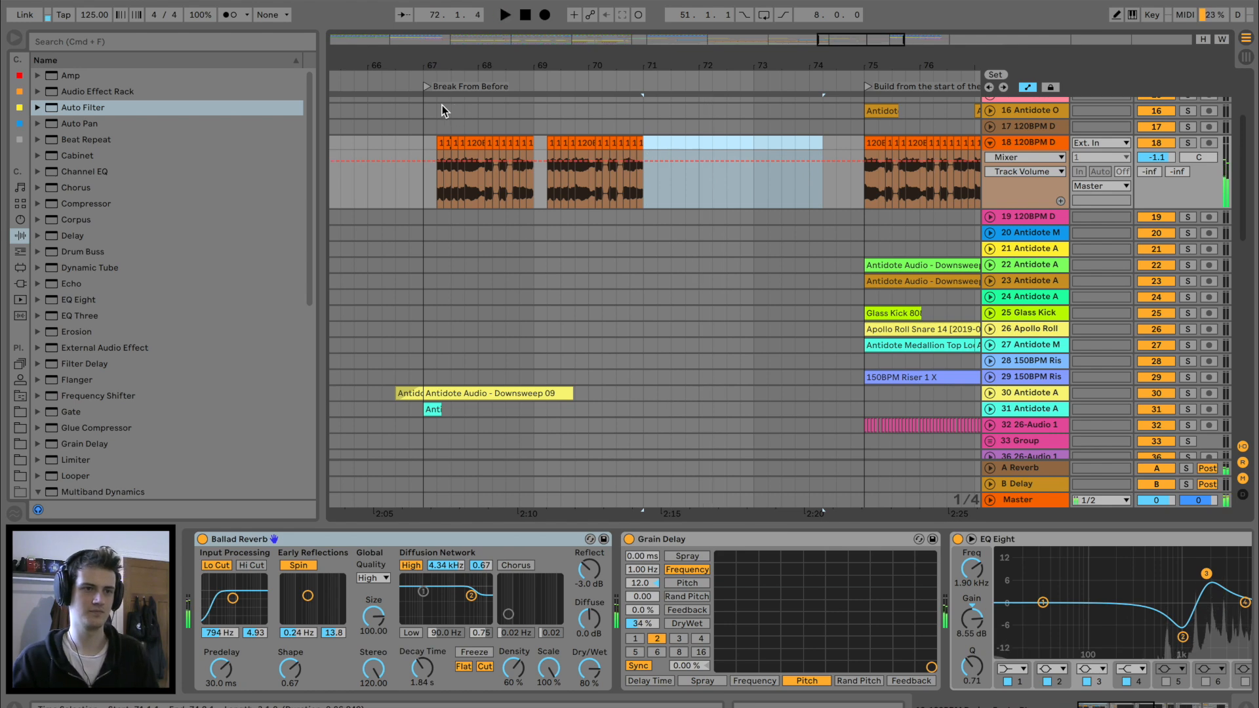
key("space")
left_click(432, 144)
left_click_drag(431, 144, 645, 140)
Show track 18's Auto Filter Frequency automation in its own lane and lower it to about 892 Hz at the break's first percussion clip
key("space")
scroll(896, 597, "right", 10)
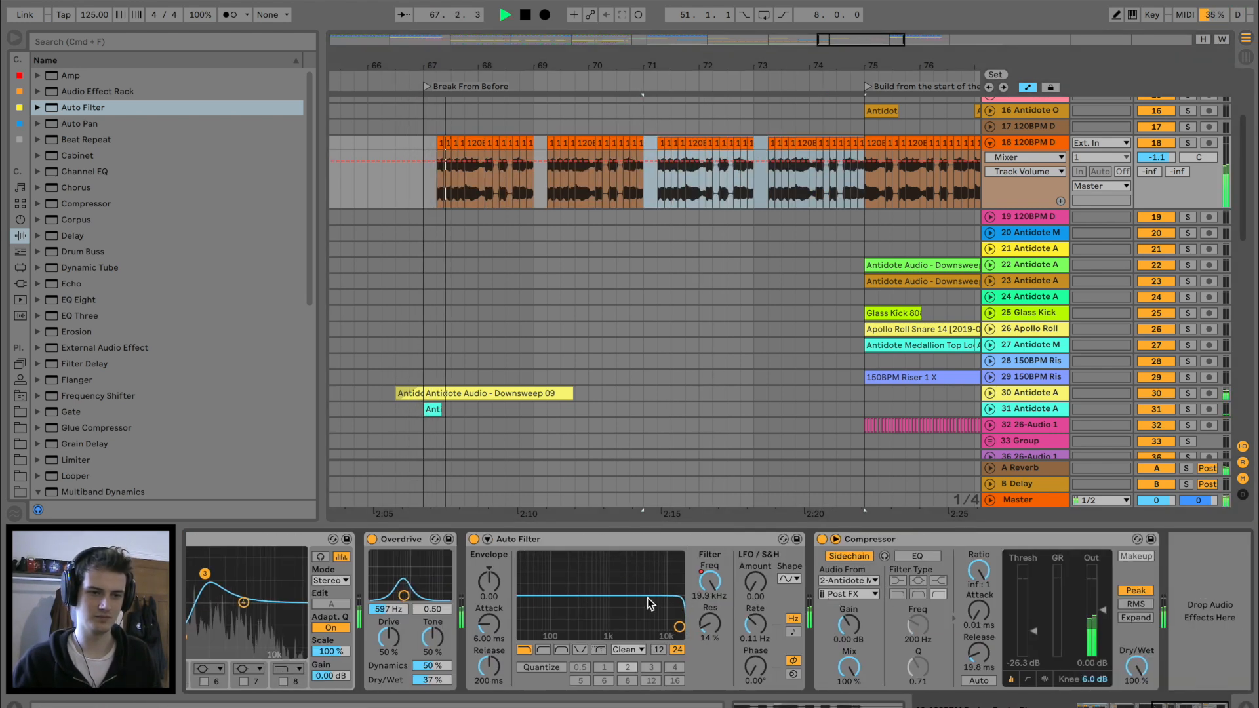
key("space")
left_click(713, 589)
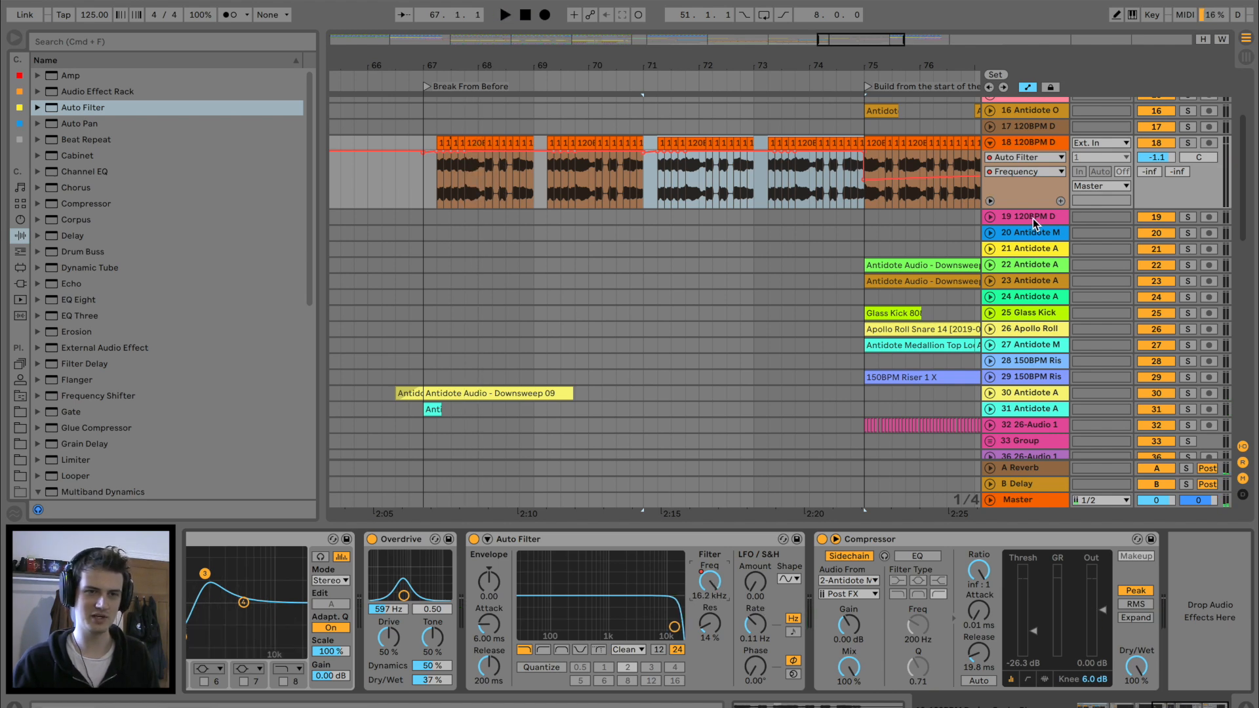
left_click(1061, 202)
left_click_drag(415, 296, 598, 281)
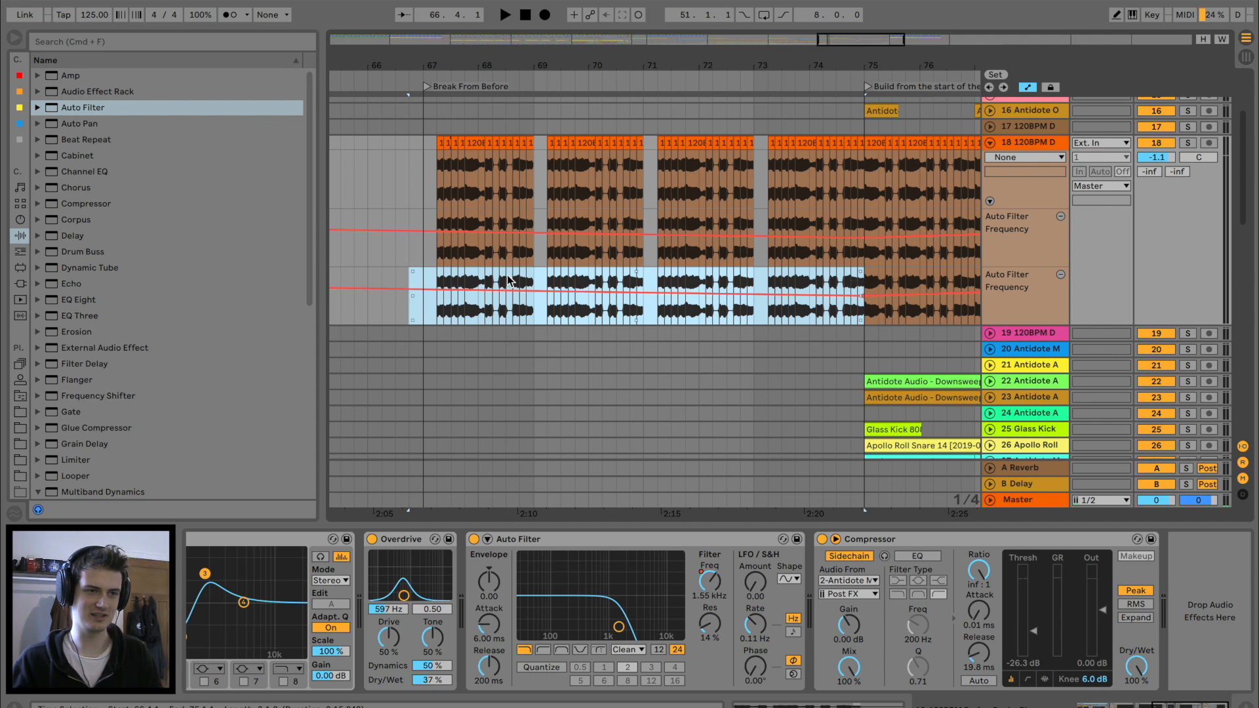
left_click_drag(432, 293, 437, 294)
left_click(436, 290)
key("space")
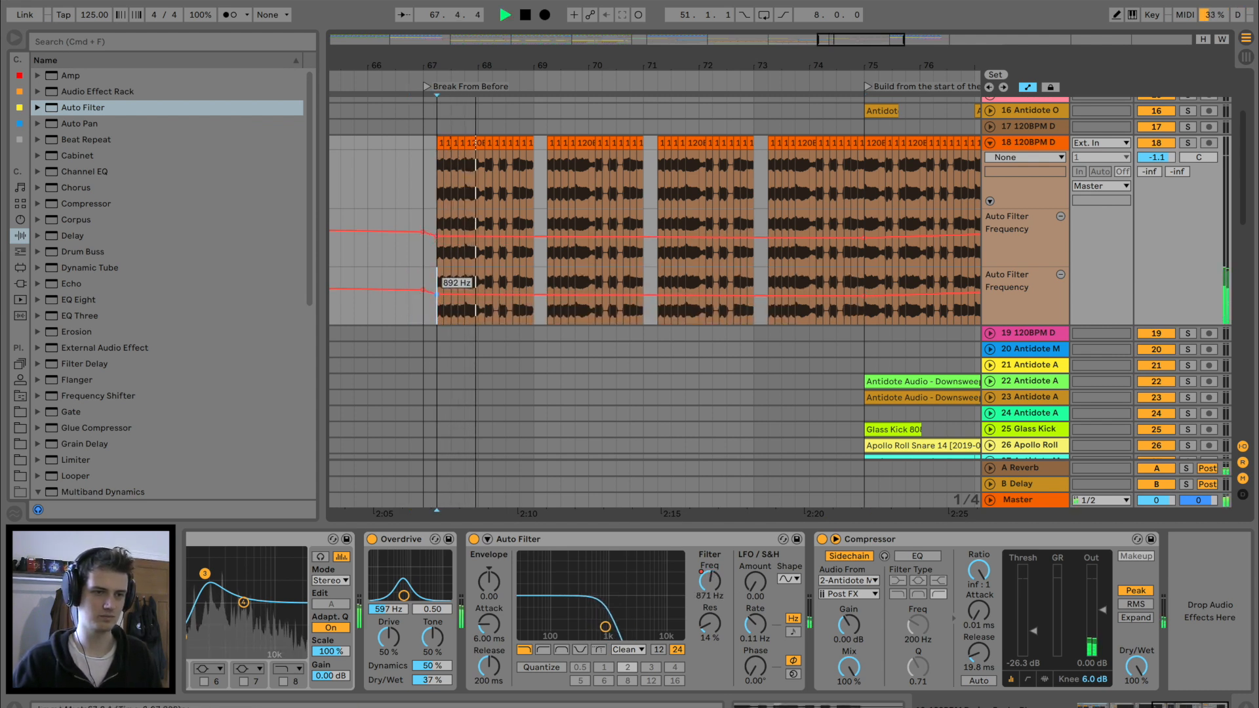
Shape track 18's filter frequency to rise from 2.47 kHz near bar 71 to a peak just before 3.79 kHz at bar 75, and fold the track
left_click_drag(864, 295, 865, 282)
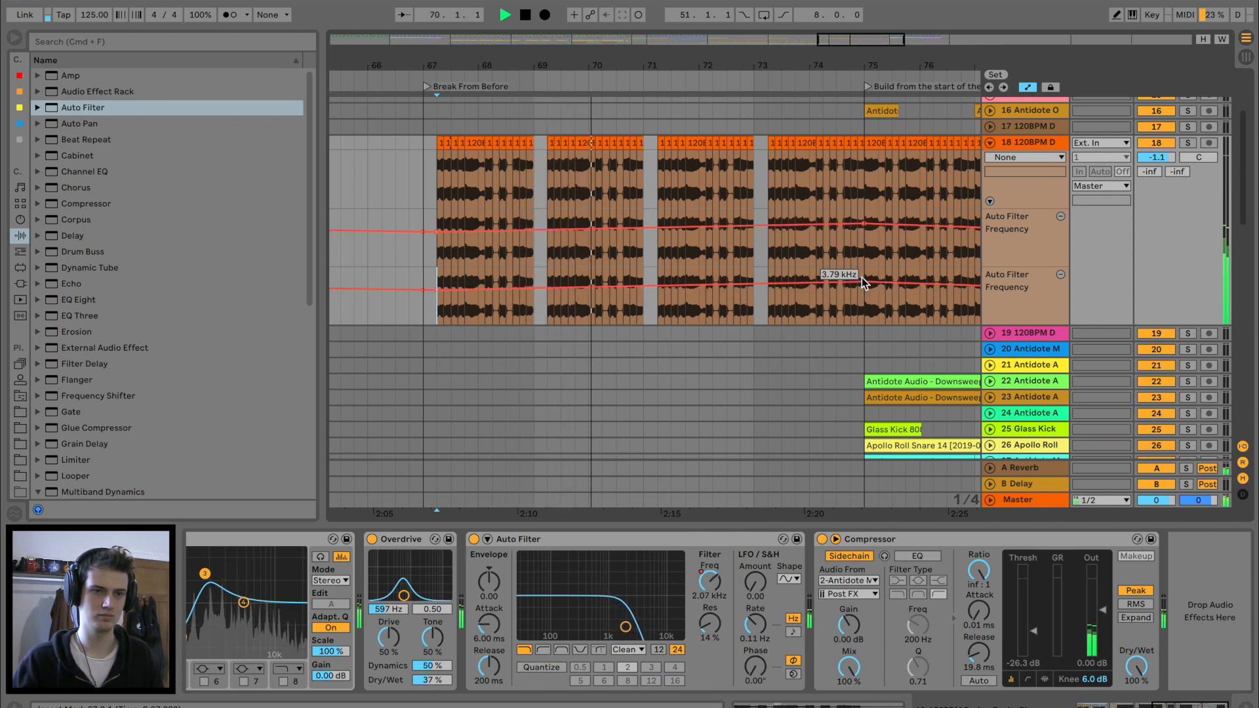
left_click(658, 286)
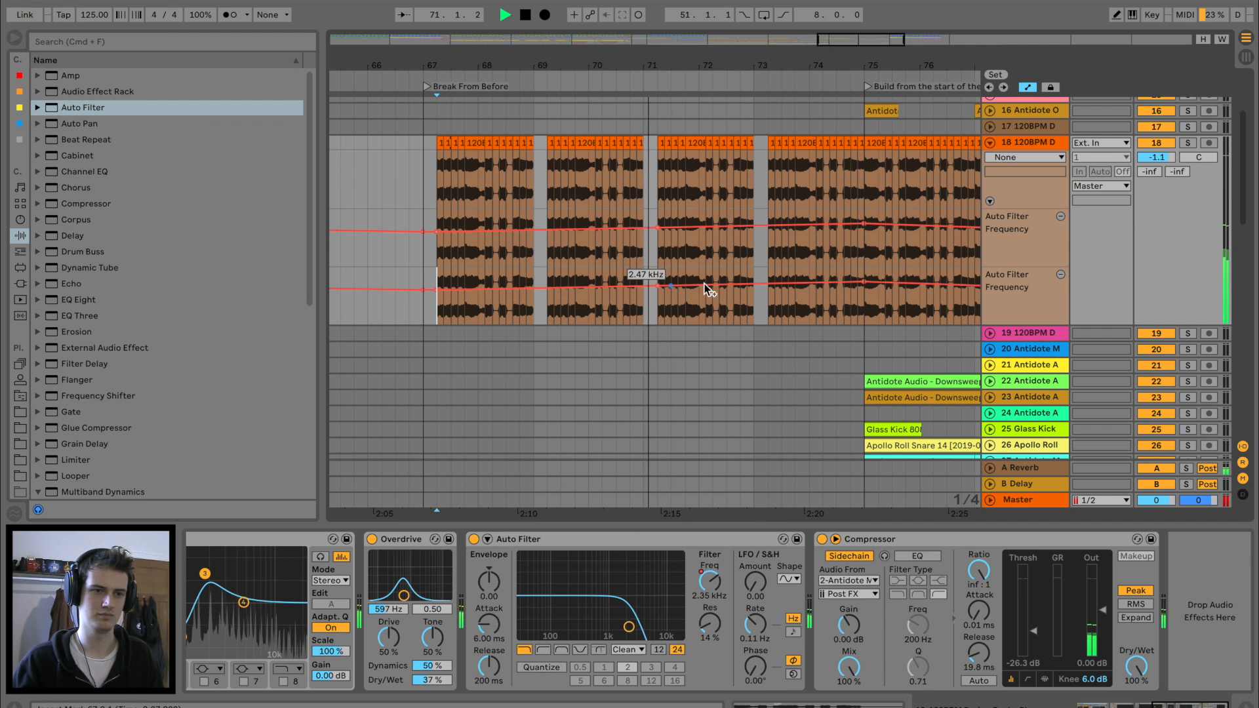
left_click_drag(782, 283, 851, 269)
left_click(850, 282)
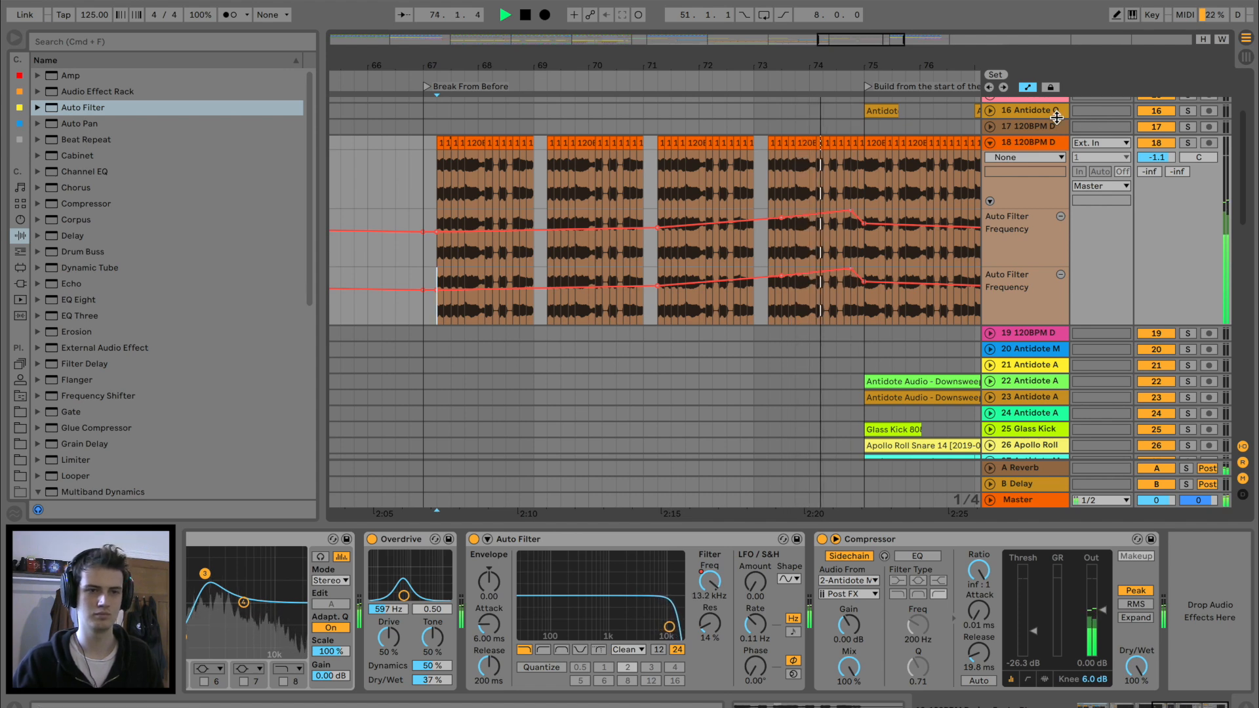
left_click(991, 143)
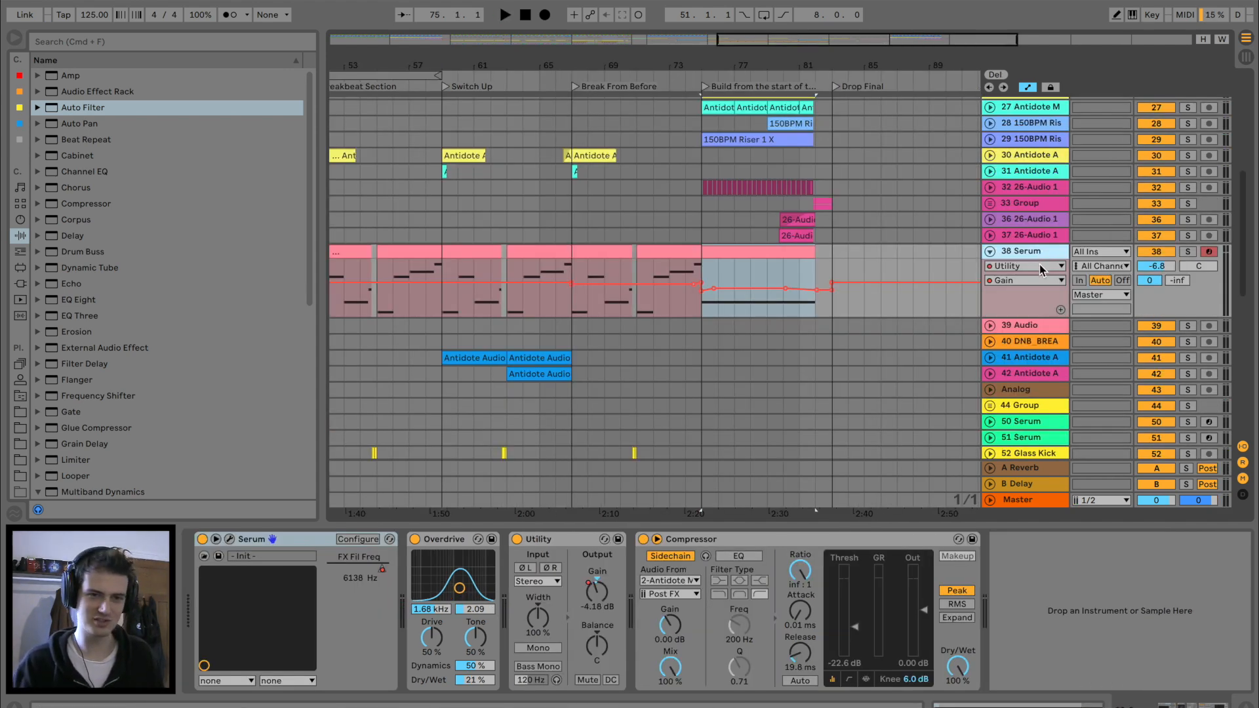
Insert an audio track below 38 Serum with Resampling as its input, and solo 38 Serum
key("super+t")
left_click(745, 253)
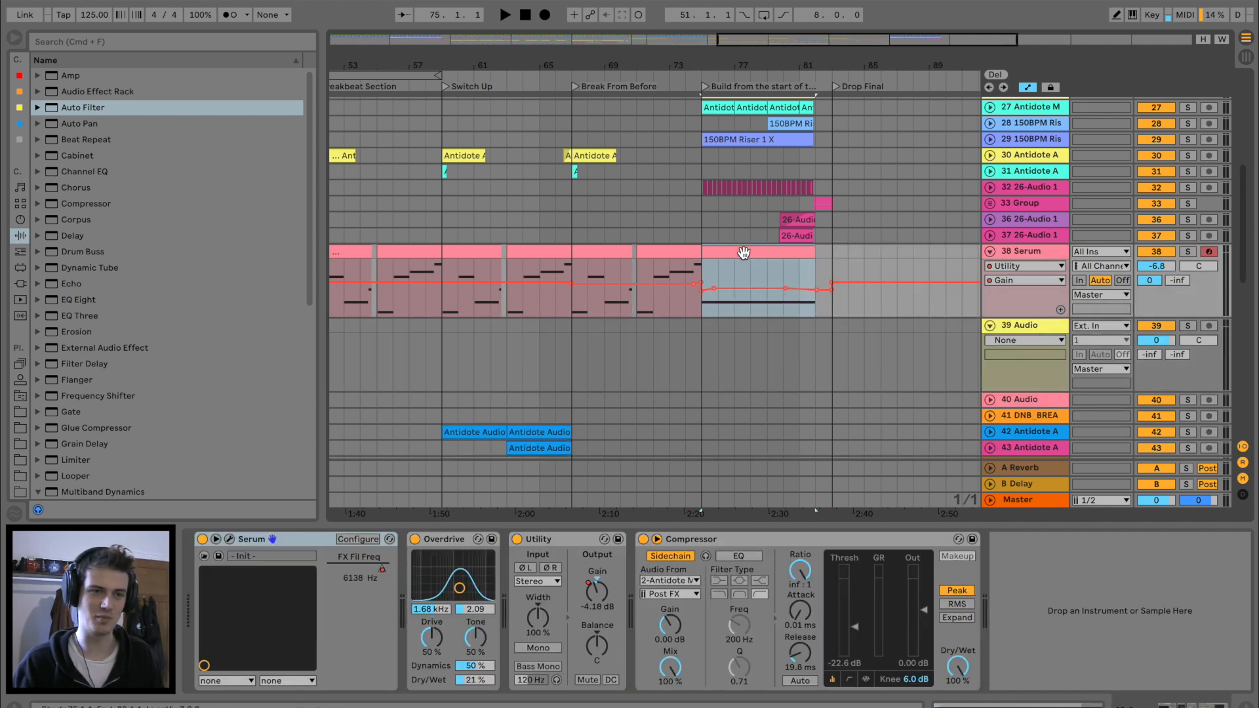
left_click(1188, 251)
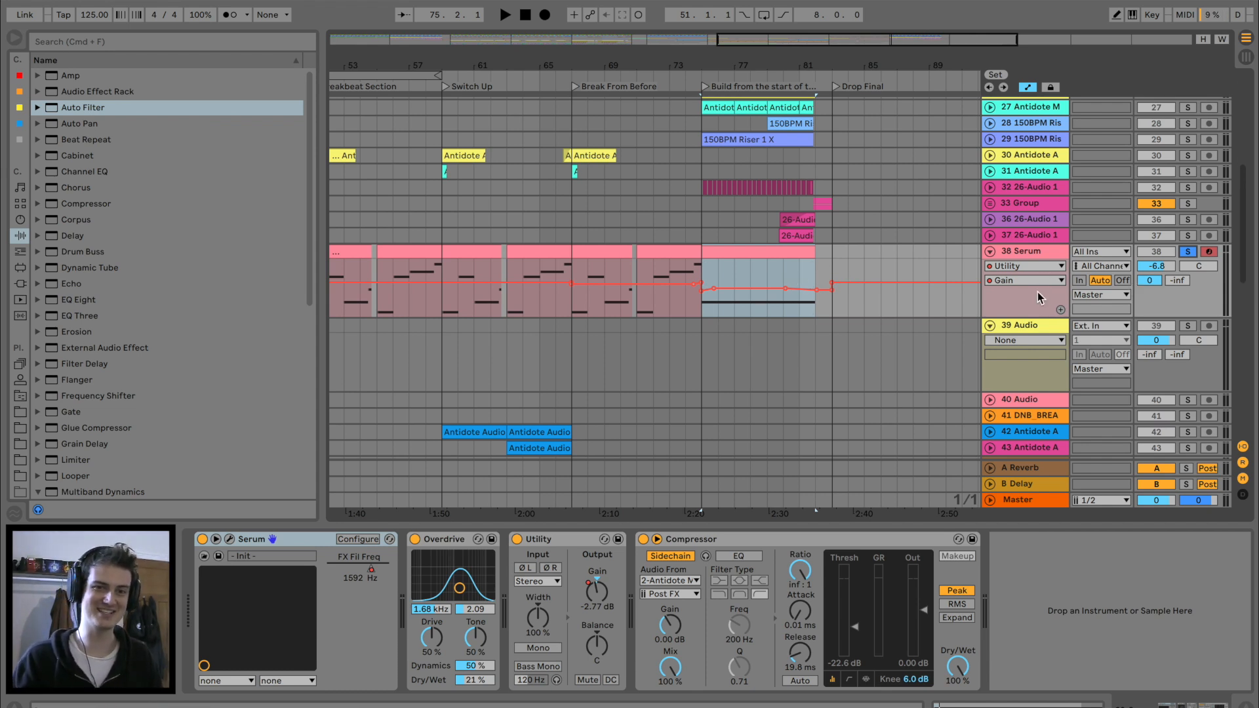
left_click(1100, 326)
left_click(1086, 357)
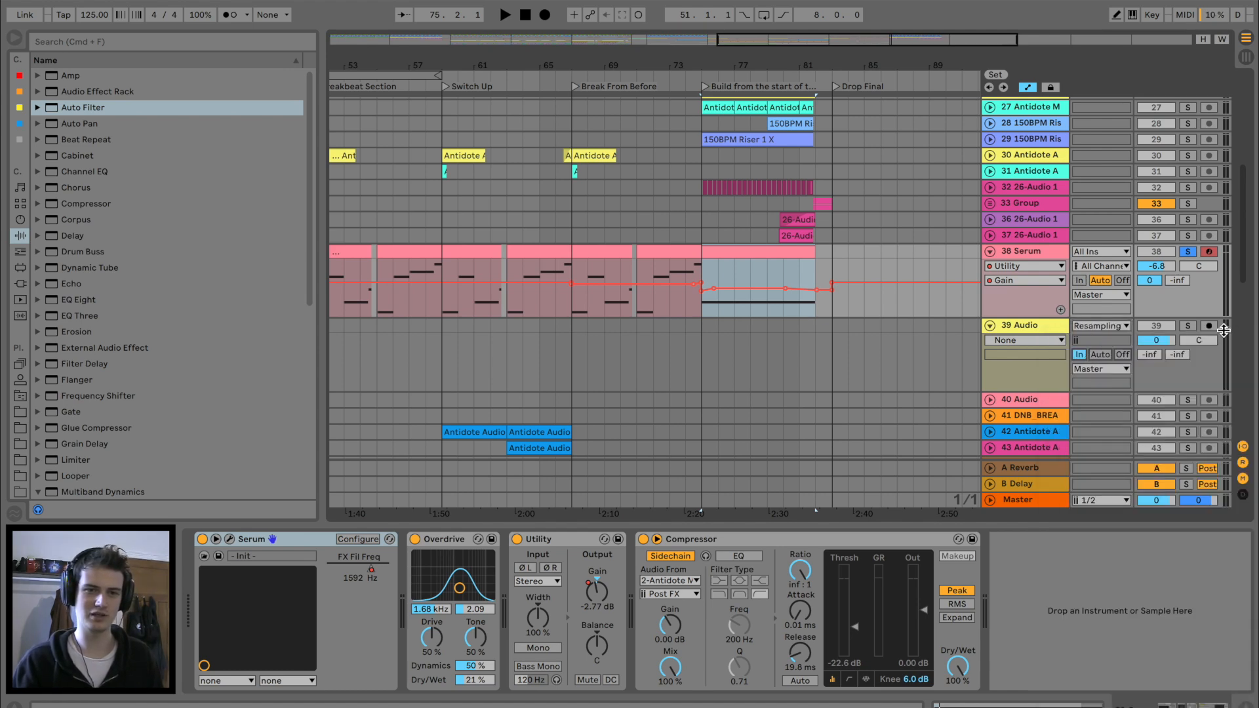
Arm 39 Audio and record the soloed Serum part from bar 75 to Drop Final
left_click(1209, 326)
left_click(704, 334)
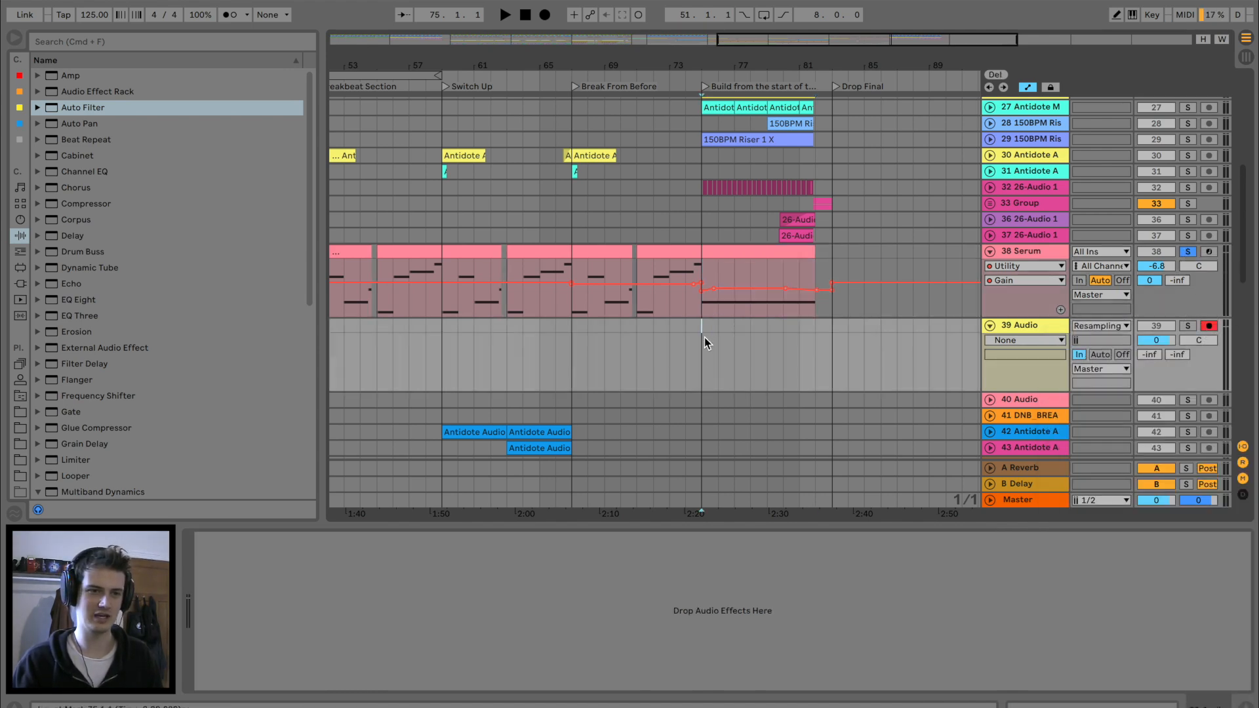
left_click(545, 15)
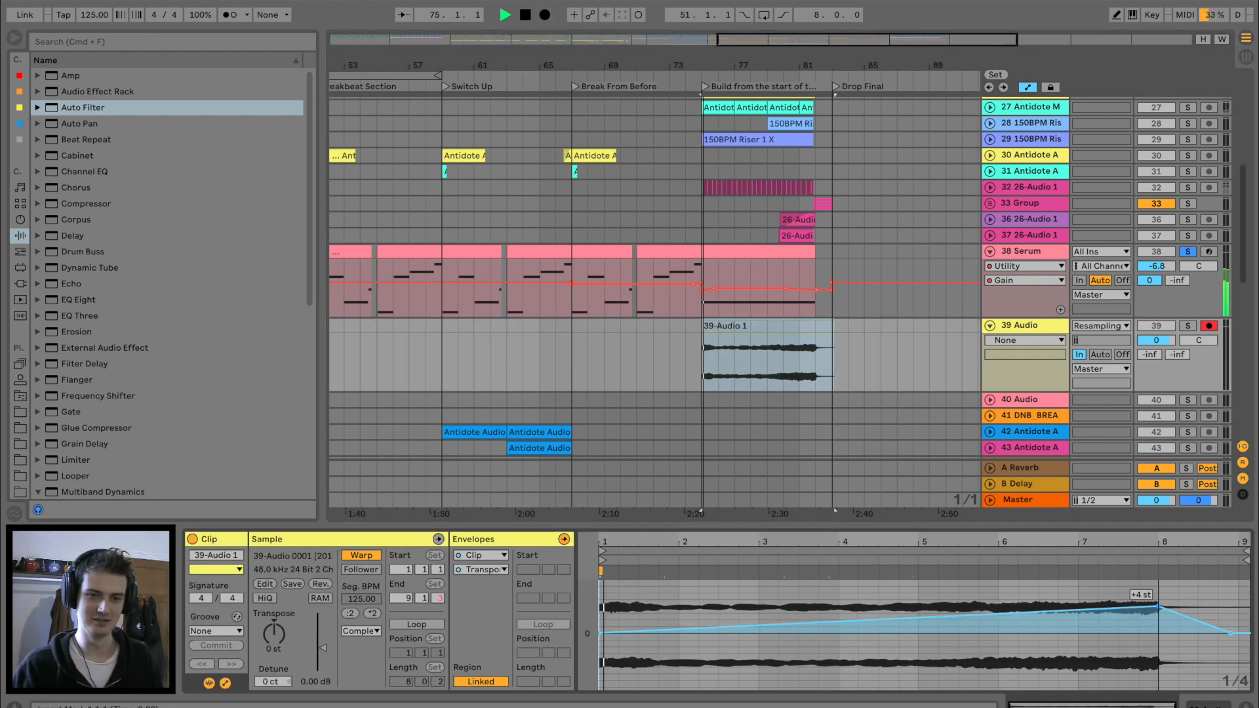
Raise the Transpose envelope peak of 39-Audio 1 near clip bar 8 to +24 st and play the clip soloed
left_click_drag(1158, 607, 1159, 636)
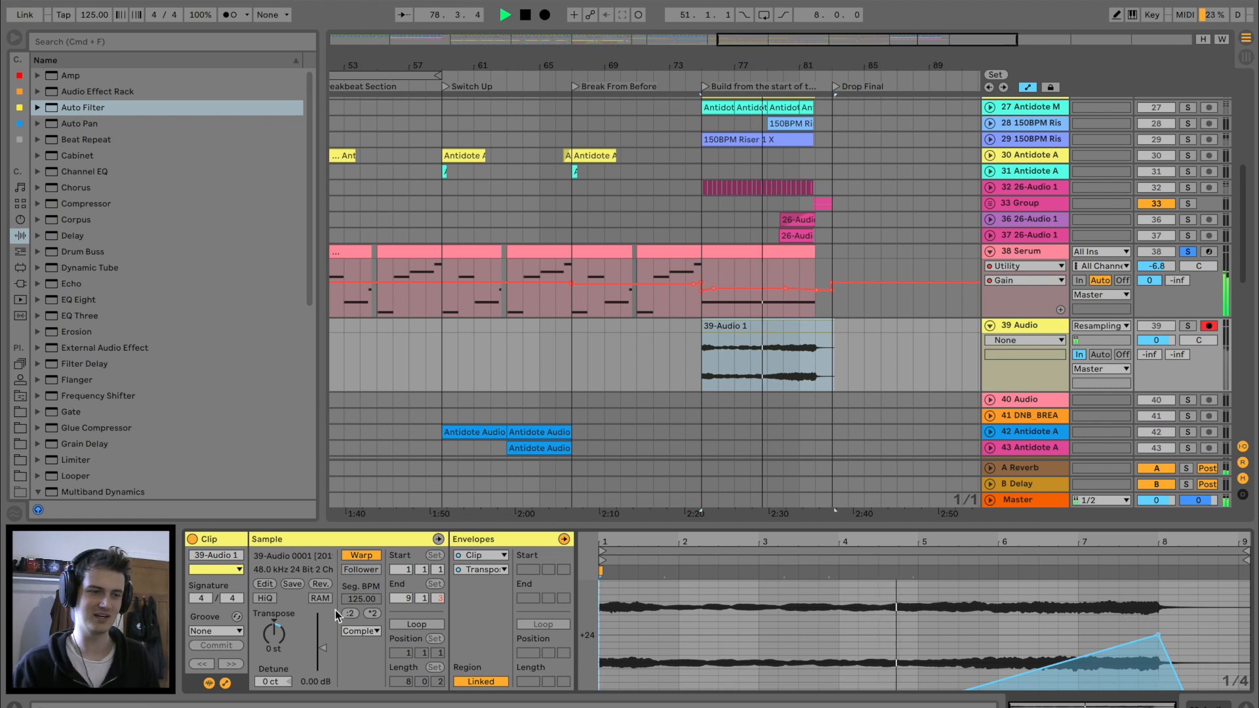
key("space")
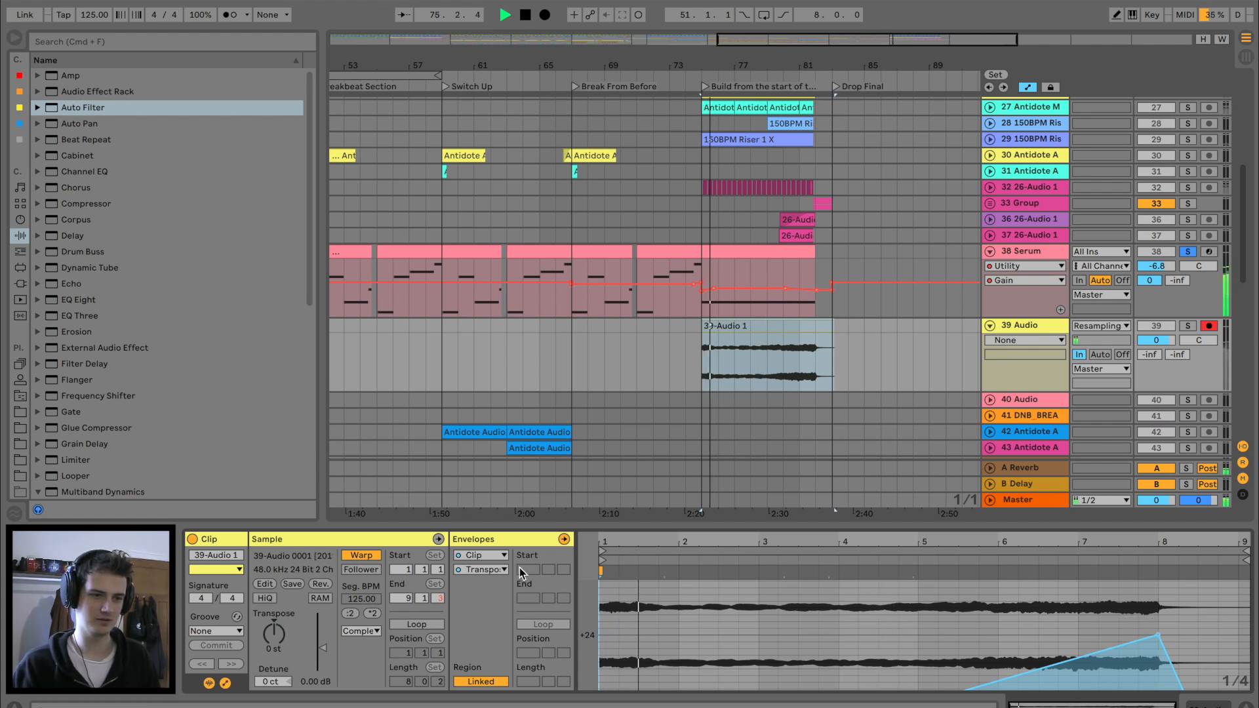
key("space")
left_click(1188, 326)
key("space")
key("space")
Delete the 38 Serum clip in the build section and set 39 Audio's monitoring to Auto
left_click(776, 263)
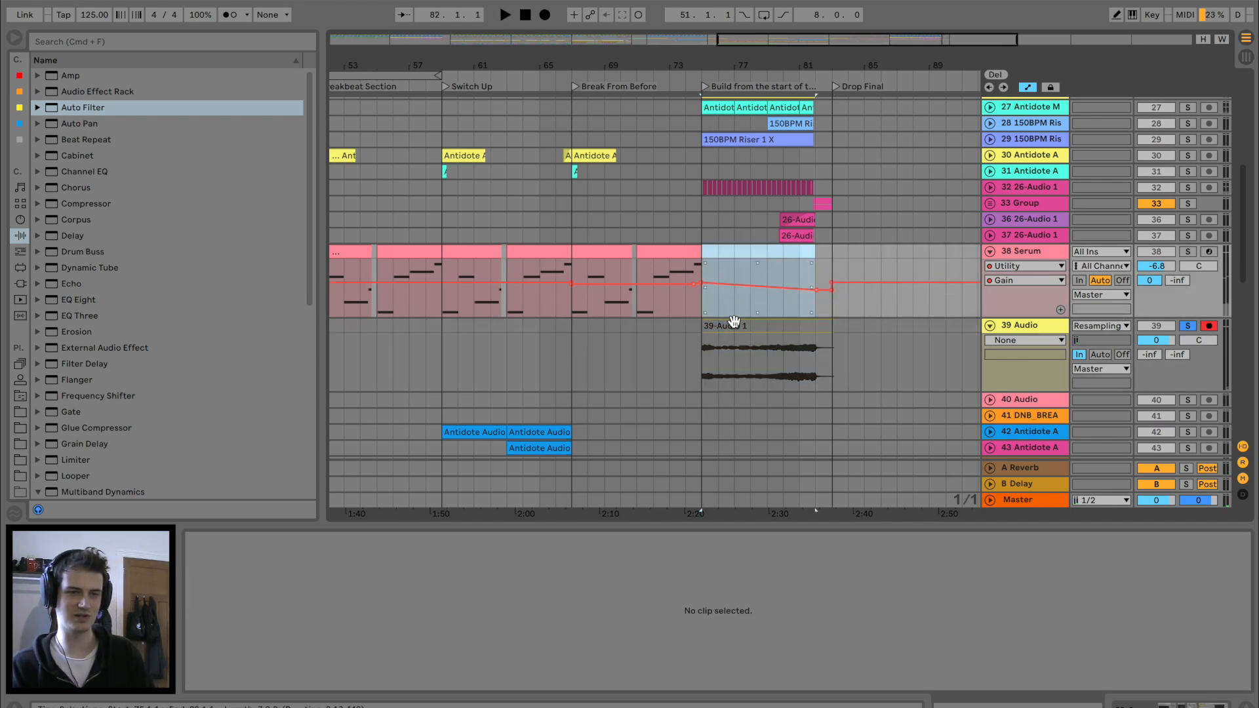
left_click(708, 327)
left_click(1081, 355)
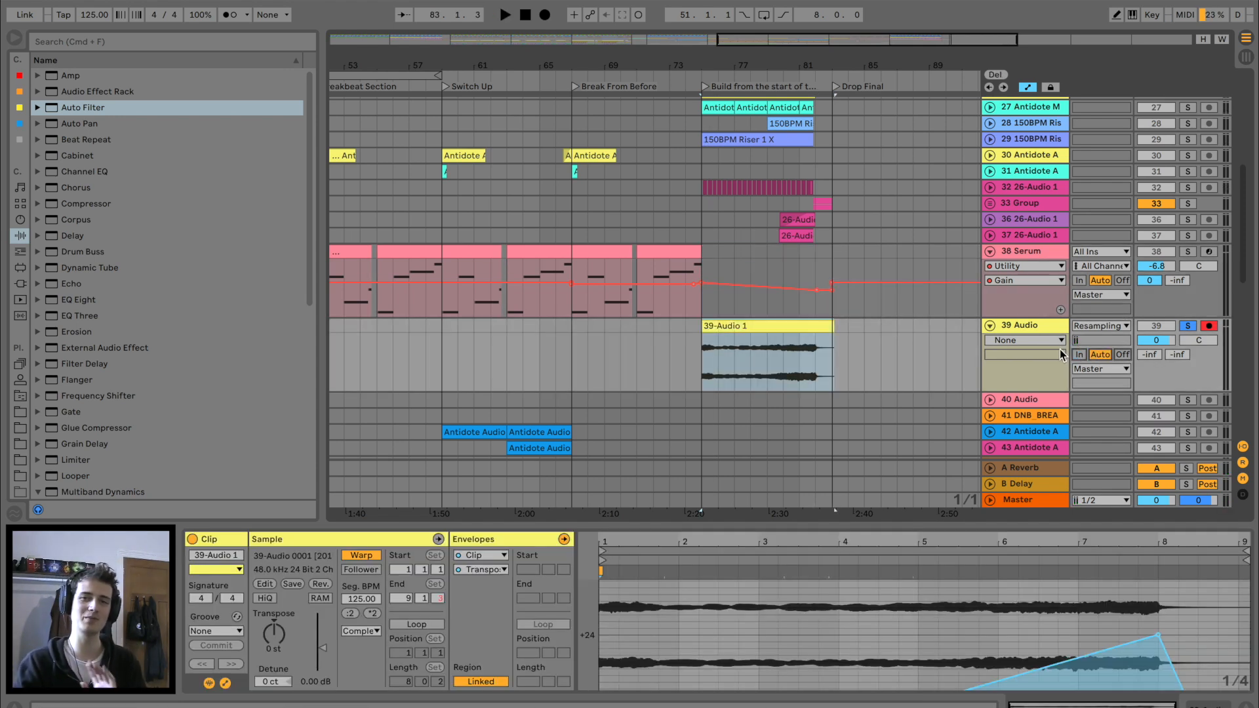
Play the transition into the build from bar 74 and take 39 Audio out of solo
left_click(682, 350)
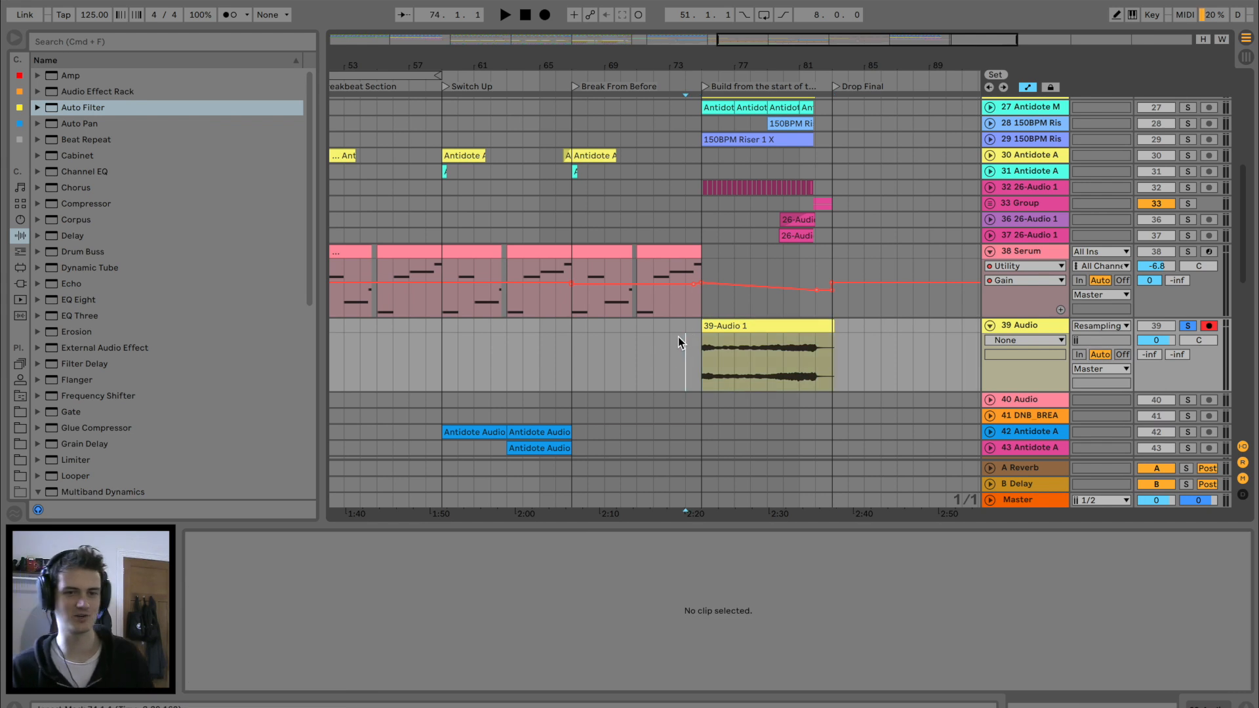
key("space")
left_click(1188, 326)
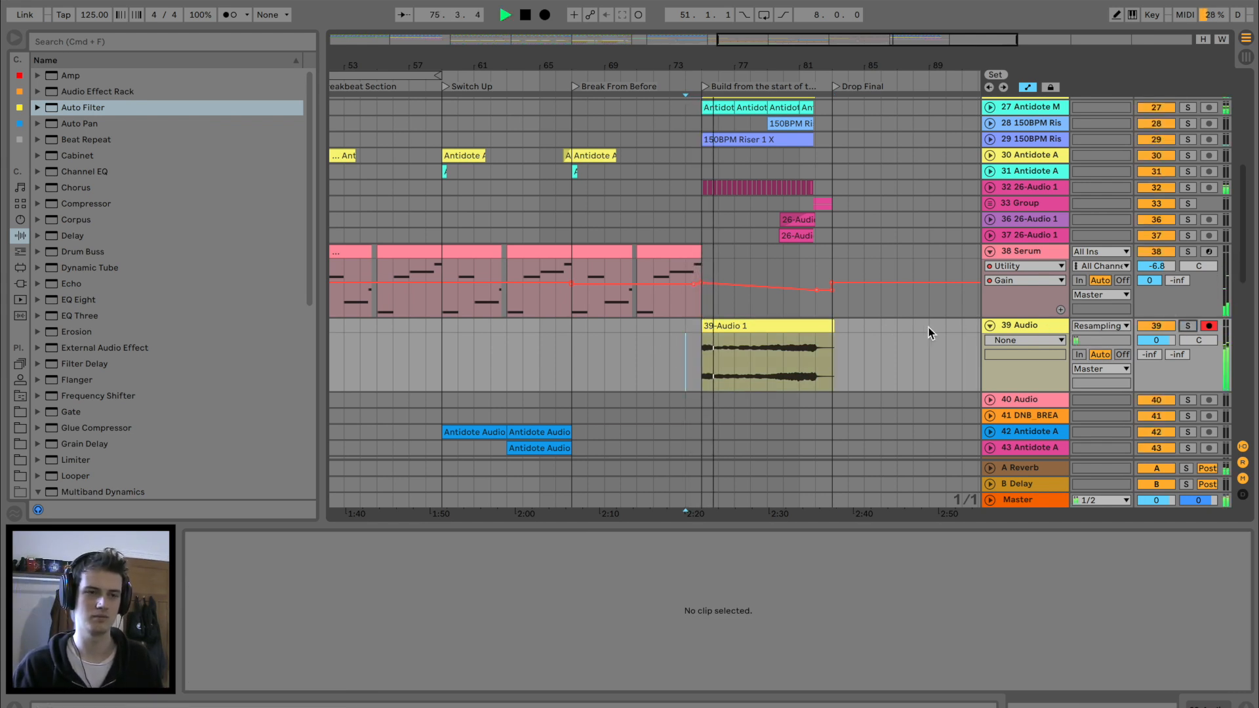
Enlarge the clip view of 39-Audio 1 and change its warp mode to Tones
left_click(824, 326)
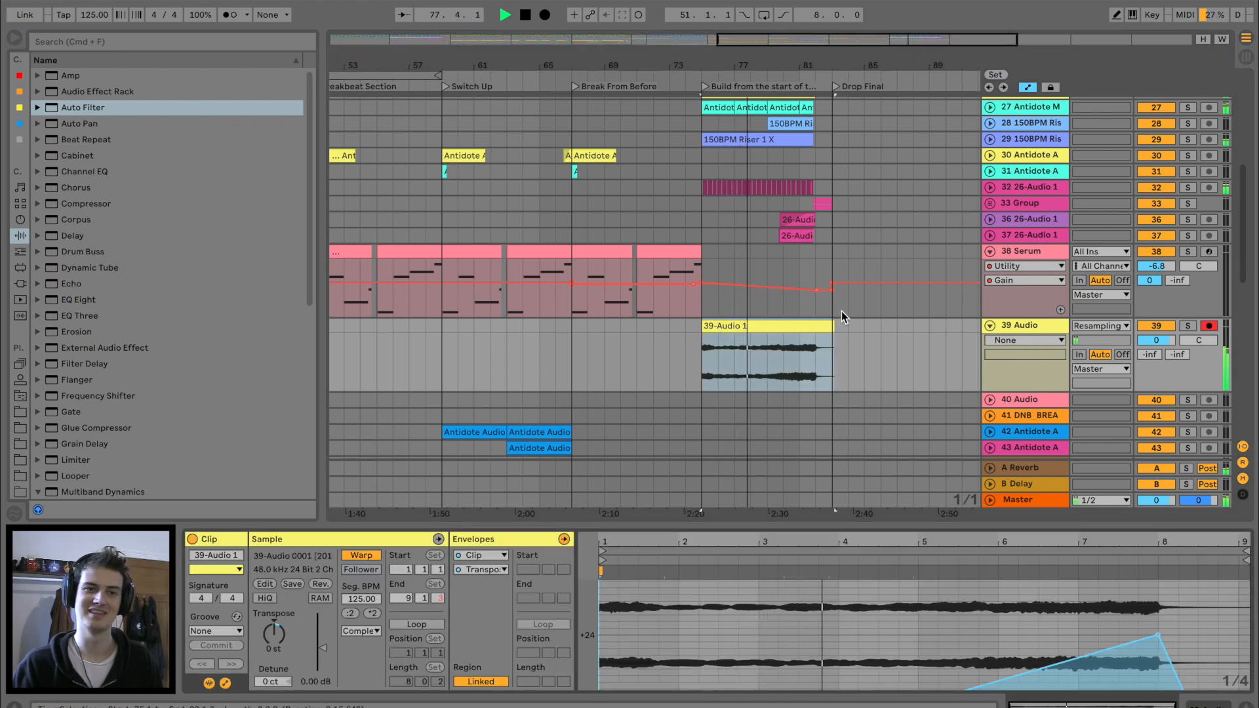
left_click_drag(954, 529, 945, 314)
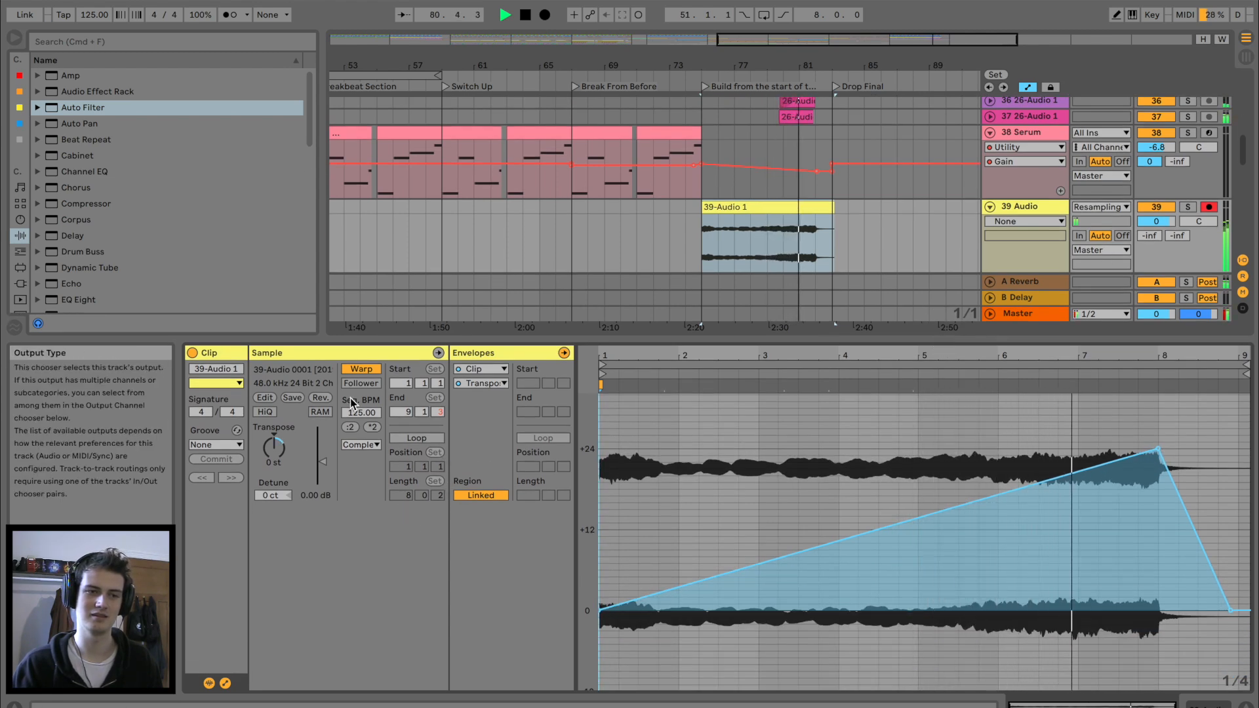
left_click(361, 445)
left_click(360, 460)
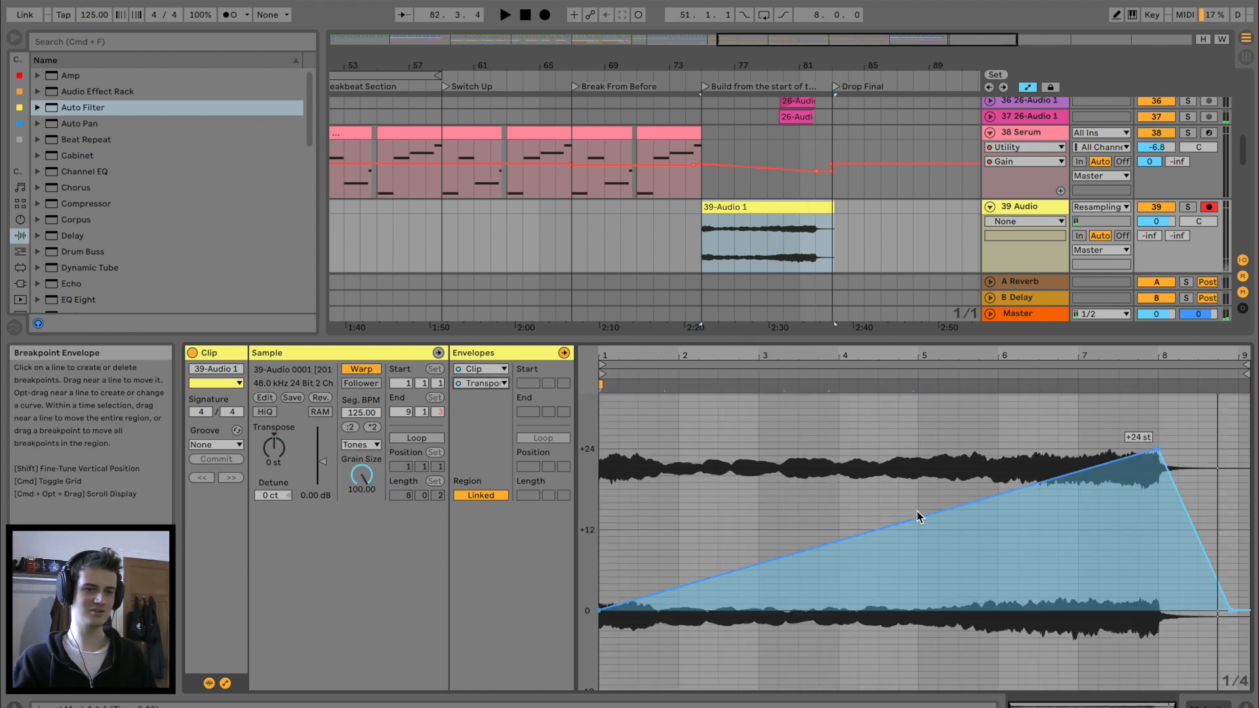
Bend the Transpose envelope of 39-Audio 1 at clip bar 5 to about +12 st, raise its bar 8 peak to about +48 st and audition it
left_click_drag(919, 517, 919, 530)
left_click_drag(1160, 452, 1159, 395)
key("space")
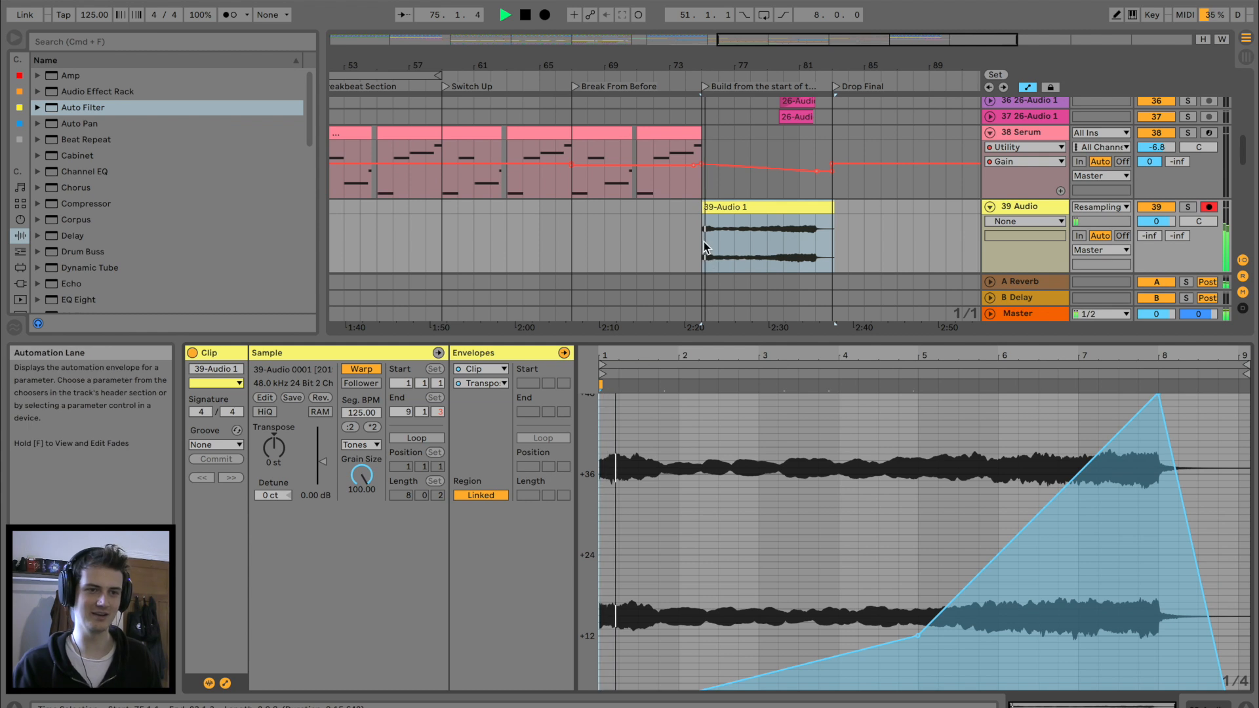
left_click(761, 250)
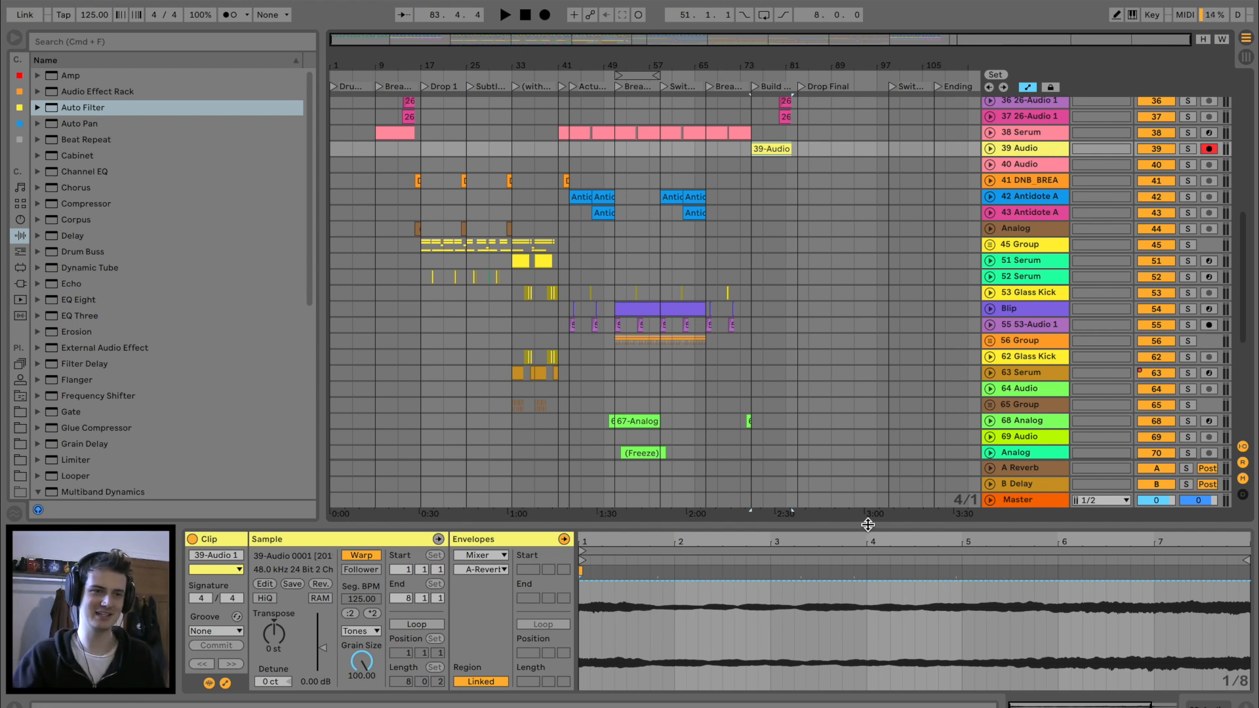
Play the opening of Drop Final from the last beat of bar 82
scroll(428, 411, "down", 5)
left_click(434, 422)
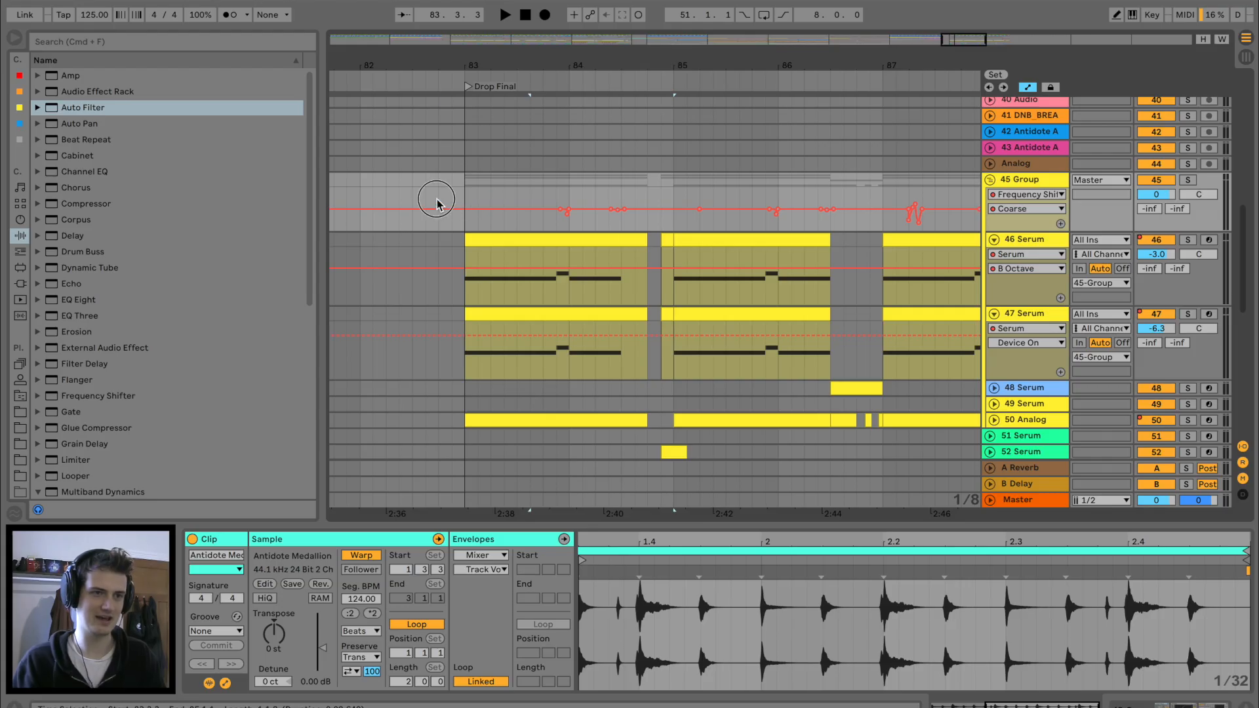
left_click(436, 200)
key("space")
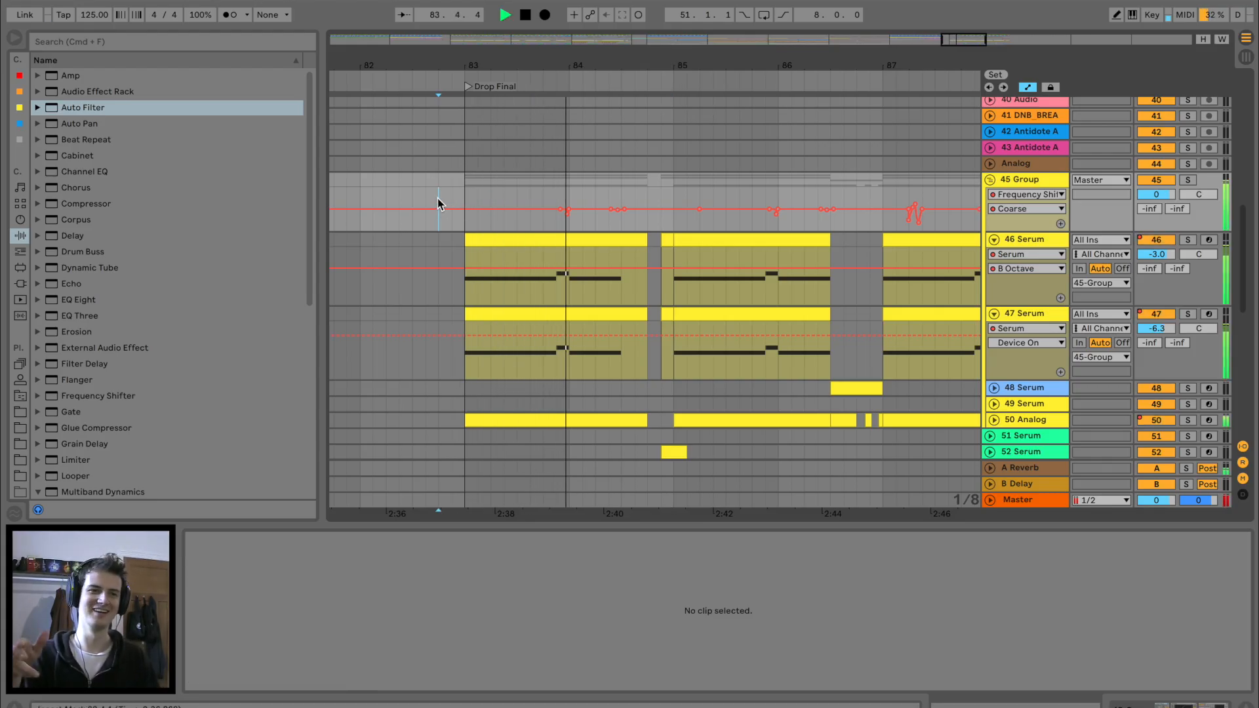
key("space")
Play from bar 79 through the end of the build into the drop while viewing the drum tracks
scroll(672, 215, "up", 15)
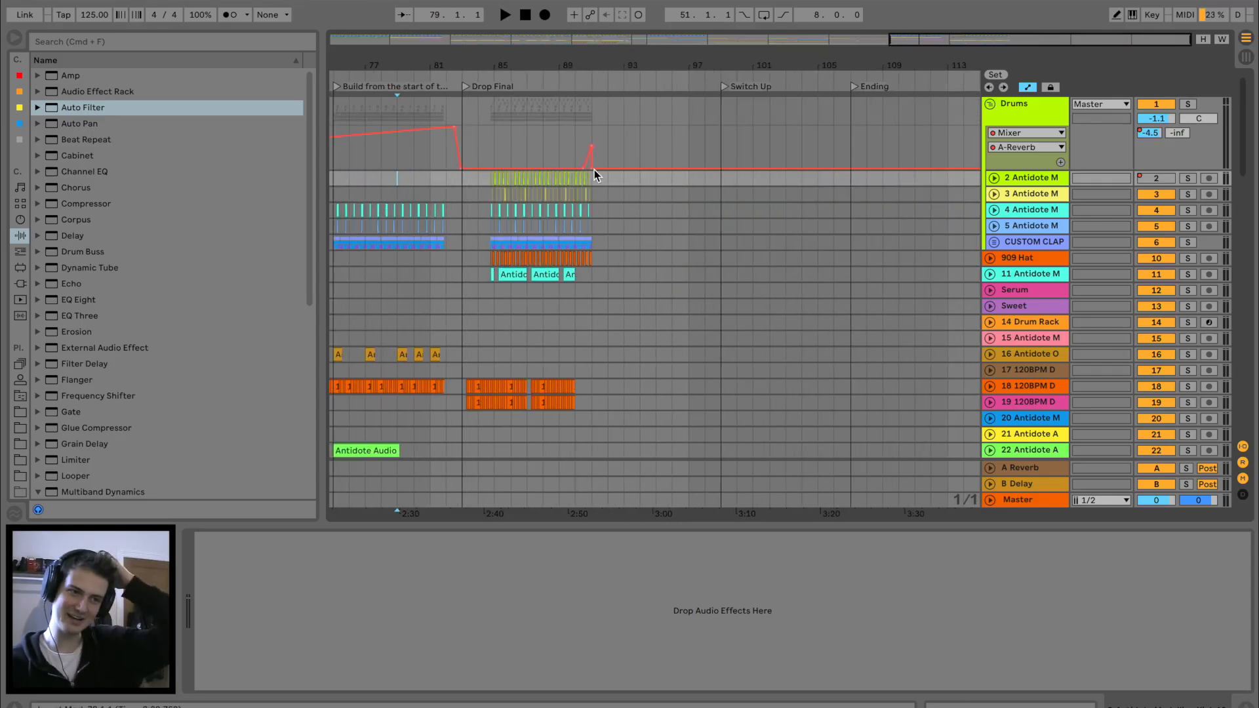
left_click_drag(401, 69, 396, 122)
key("space")
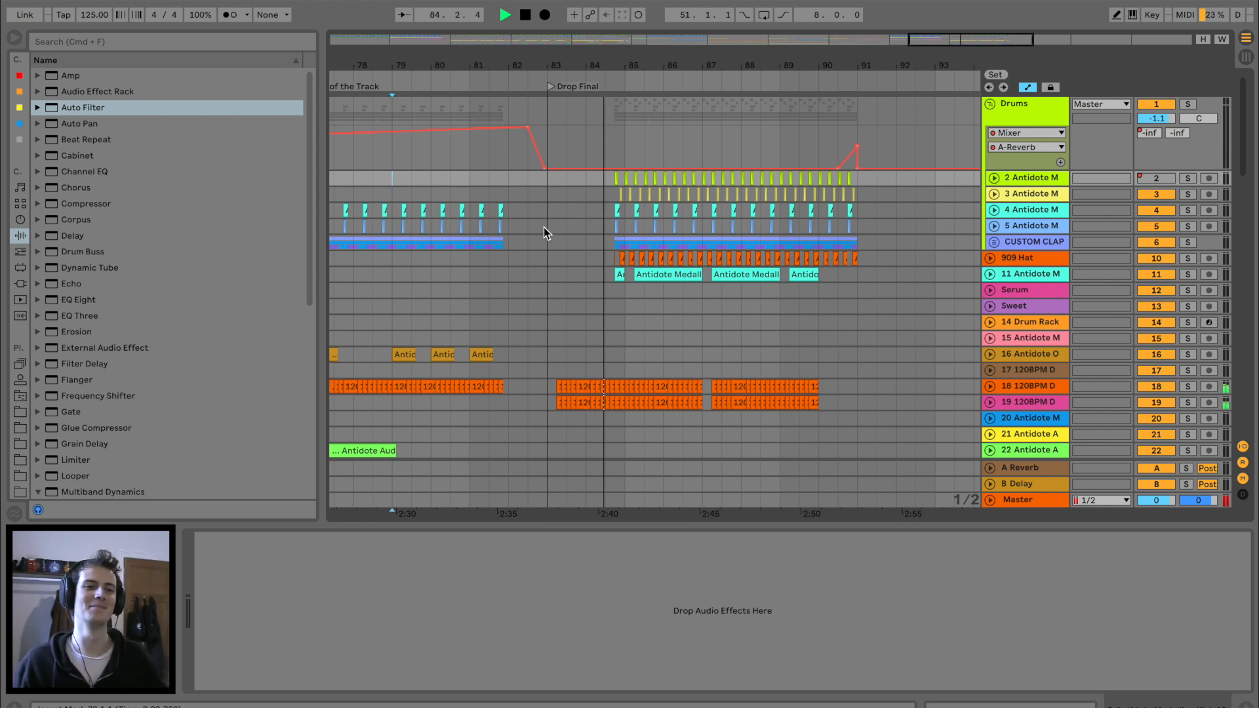
key("space")
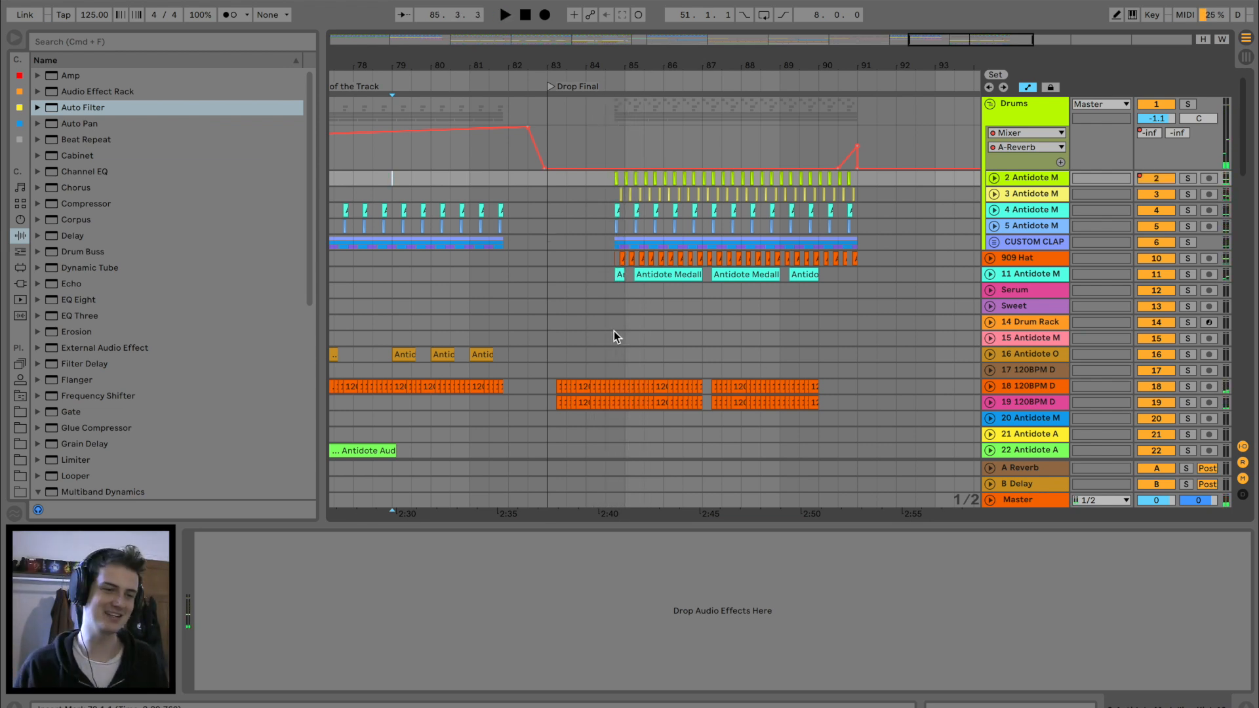
Play the build with the 39-Audio 1 clip from just before bar 75
left_click(559, 292)
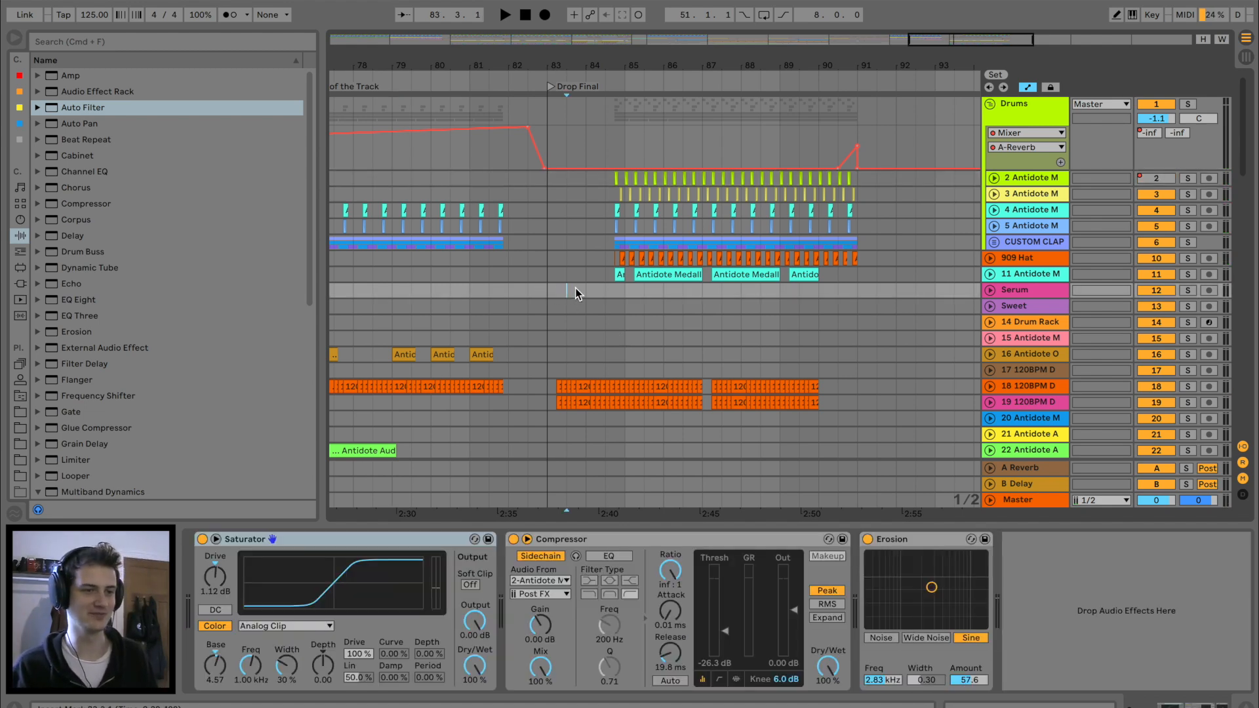
scroll(483, 372, "down", 10)
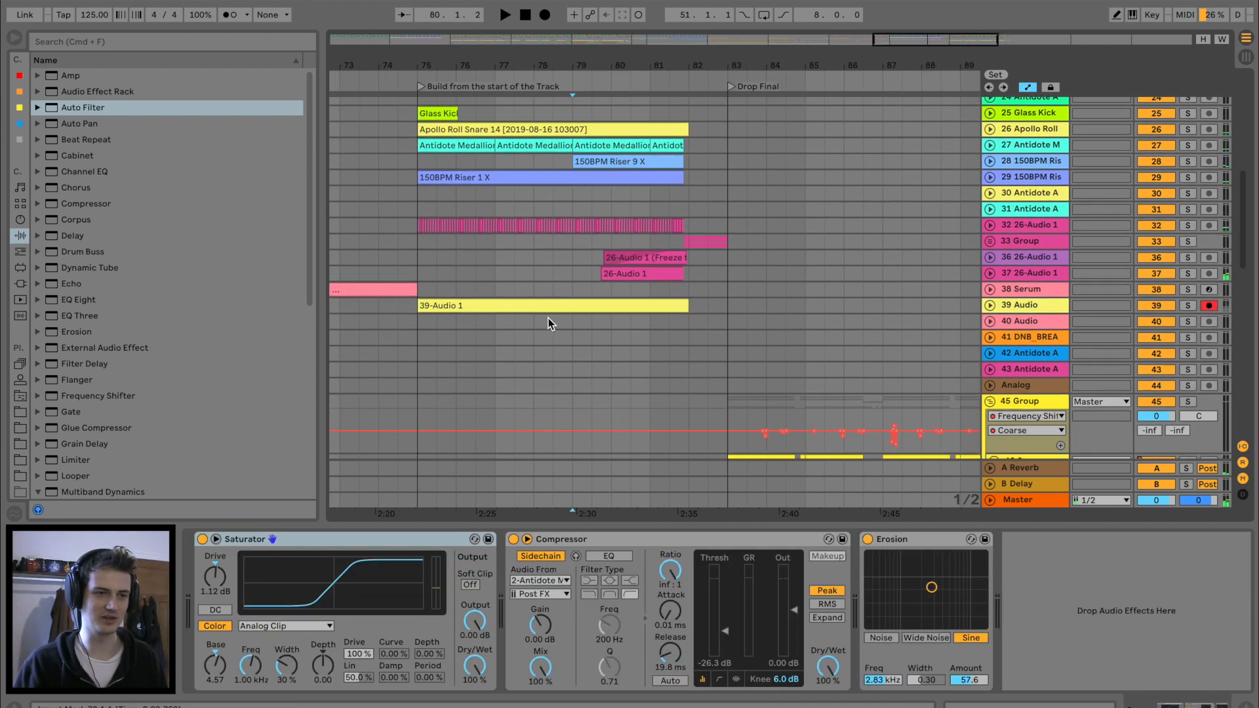
left_click(549, 305)
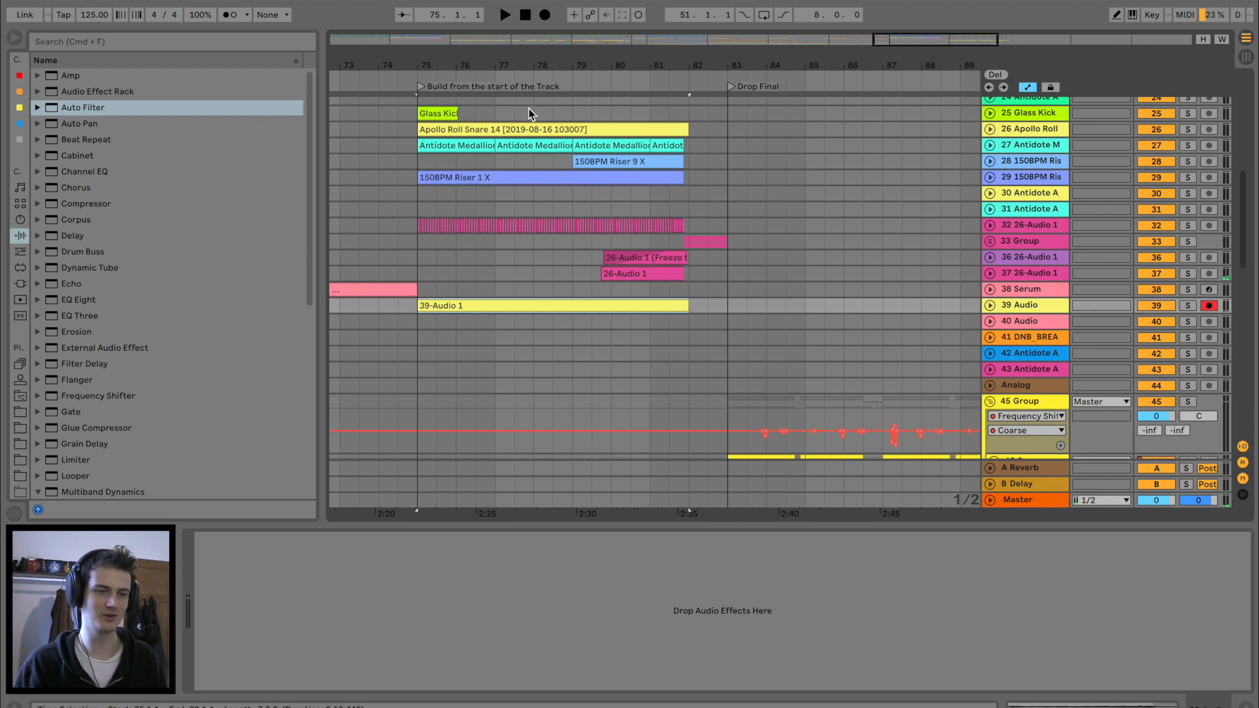
left_click(395, 339)
key("space")
left_click_drag(658, 64, 658, 33)
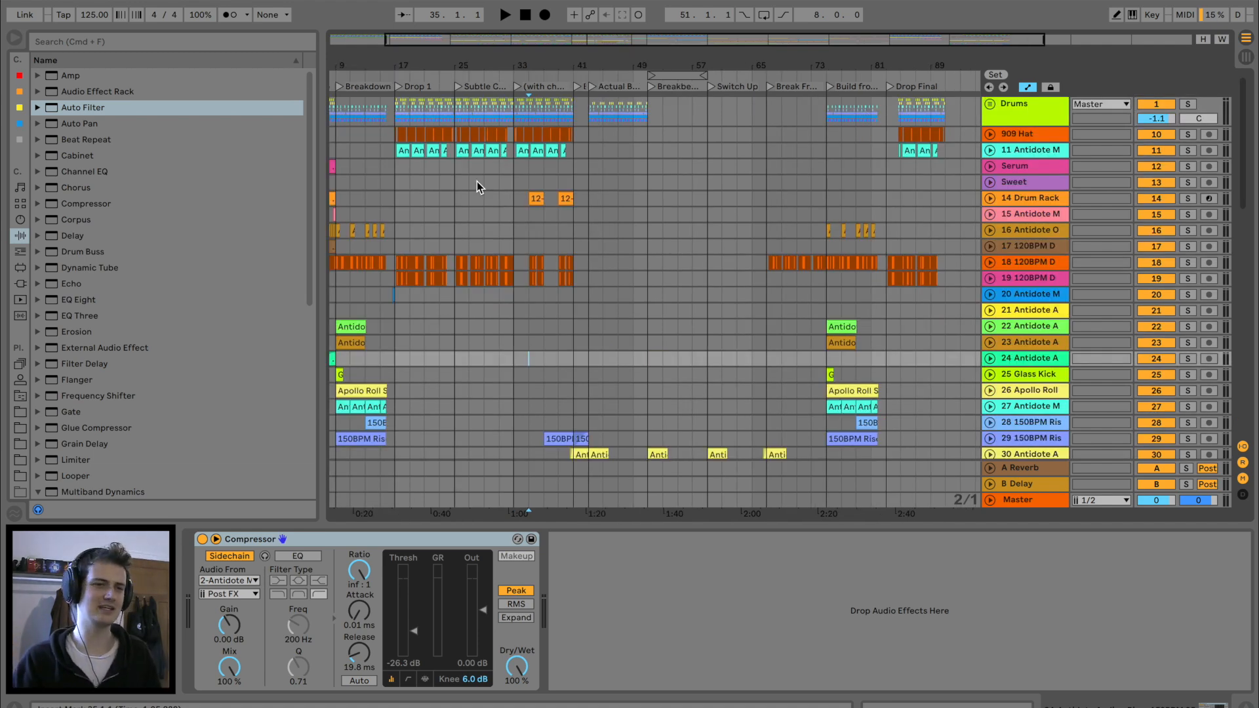
Play the arrangement from the Break at bar 41, narrow the browser and hide the device view to show more tracks
left_click_drag(543, 55, 540, 71)
scroll(608, 249, "down", 10)
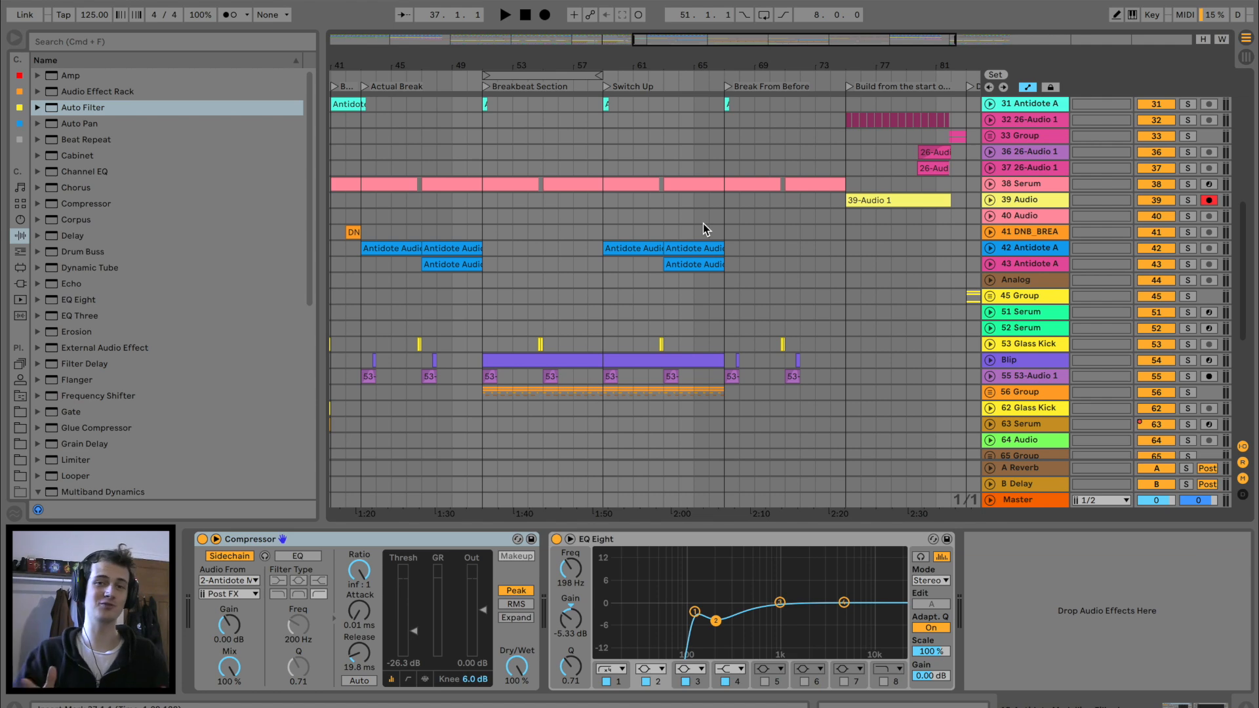
scroll(712, 223, "down", 3)
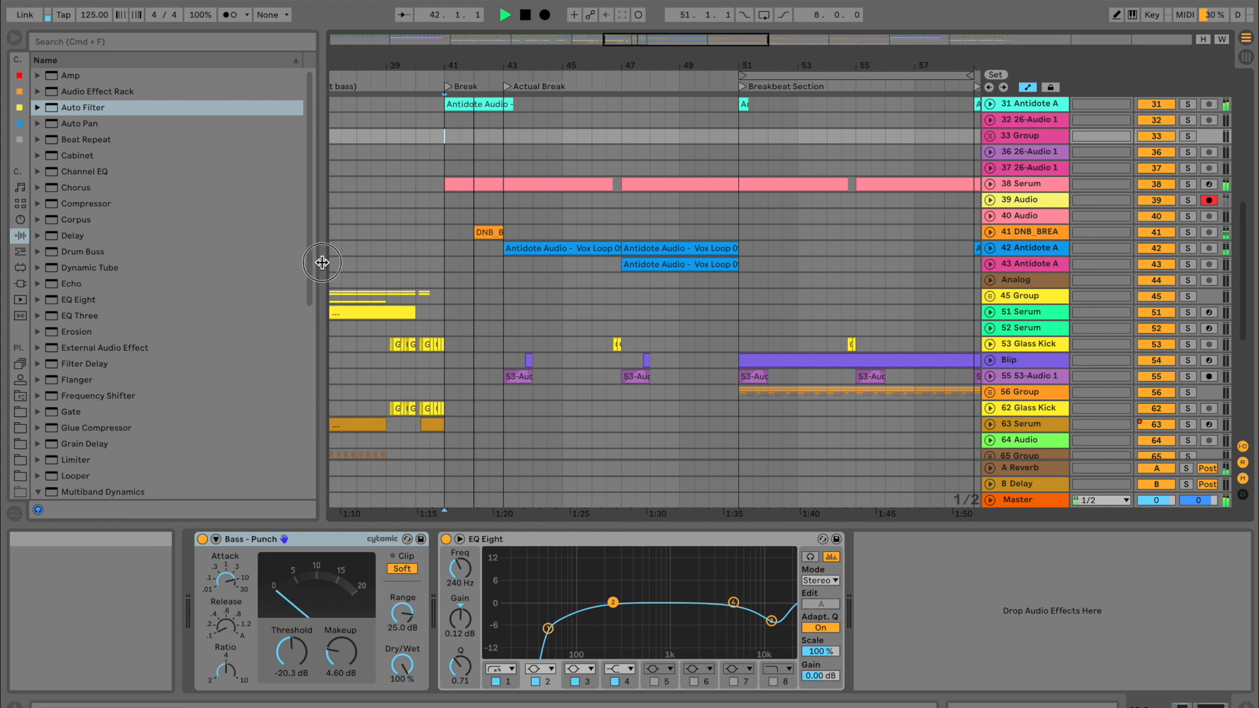
left_click_drag(322, 262, 201, 262)
left_click_drag(615, 523, 615, 682)
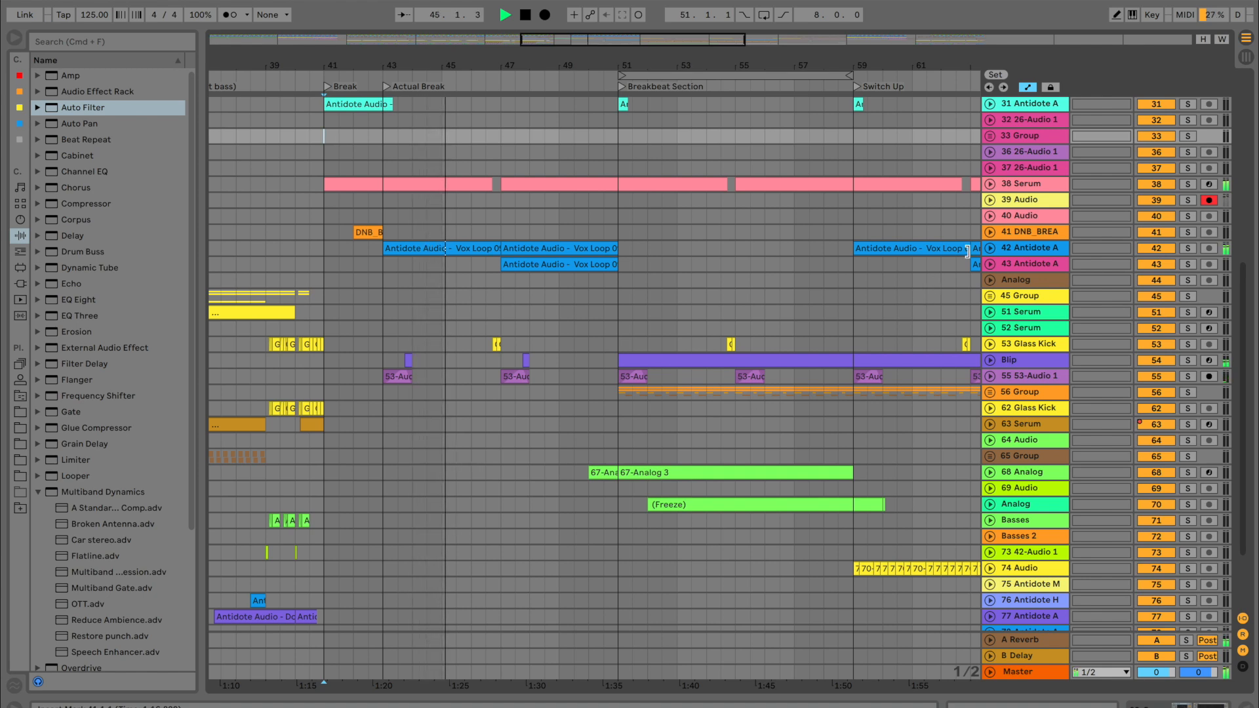
Set the A-Reverb send of the 42 Antidote A vocal loop track to -2.5 dB and fold the track again
left_click(990, 248)
left_click_drag(1153, 279, 1152, 286)
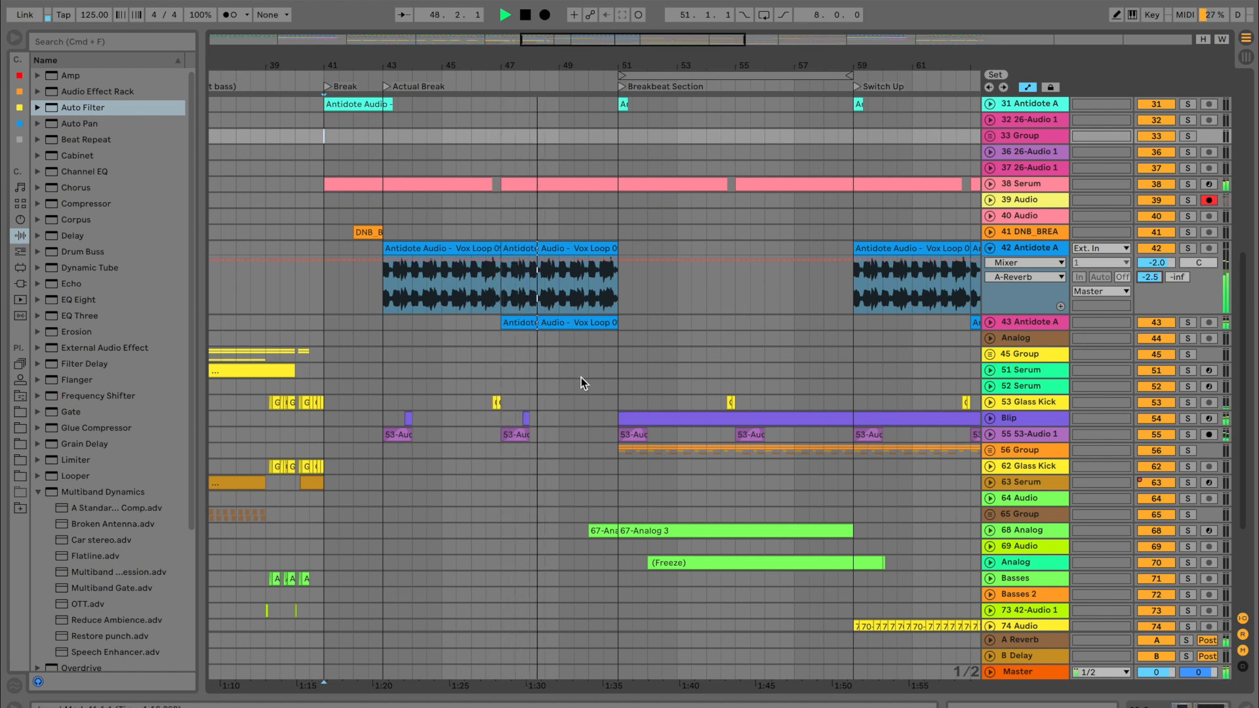
left_click(990, 248)
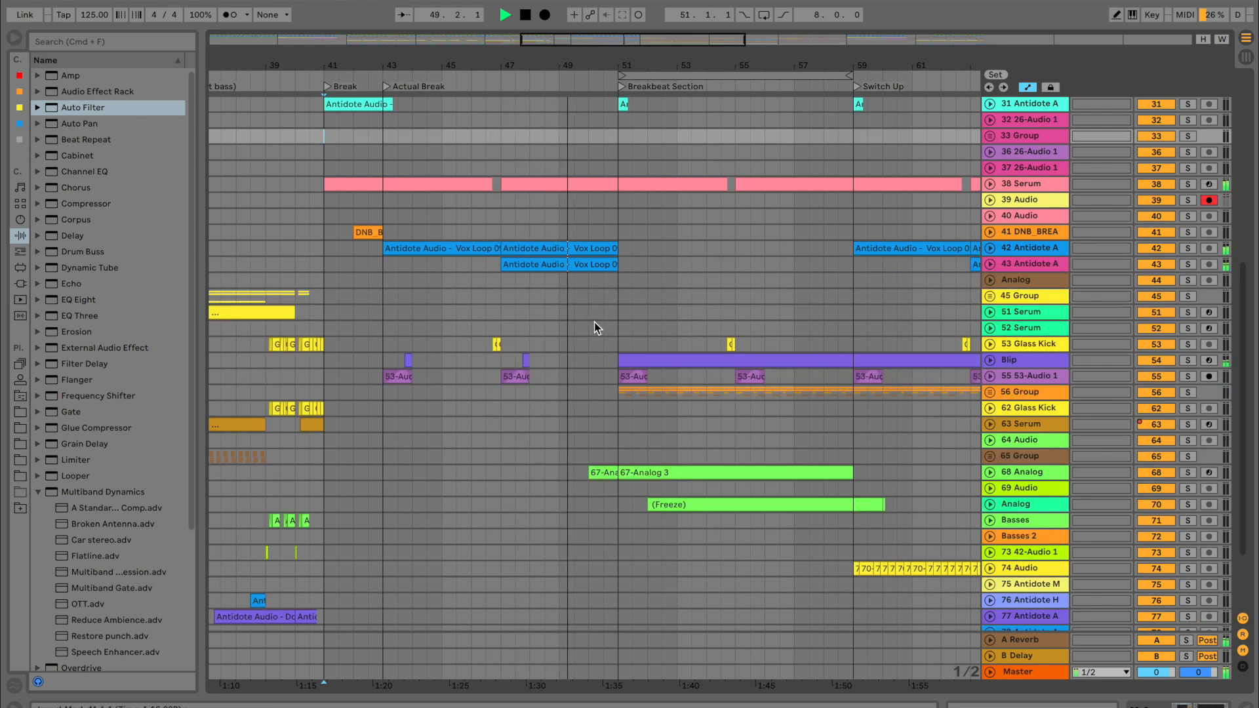
Group the 68 Analog track with the frozen Analog track used in the Breakbeat Section
scroll(595, 325, "down", 5)
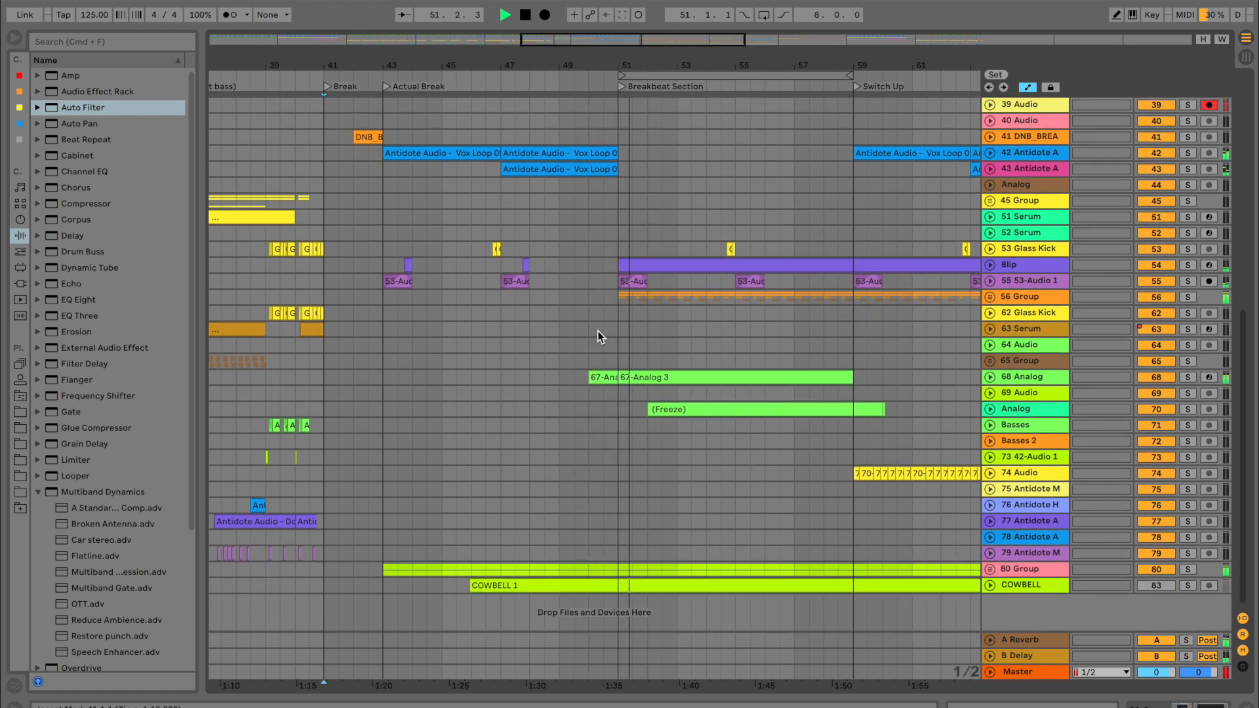
scroll(580, 319, "right", 3)
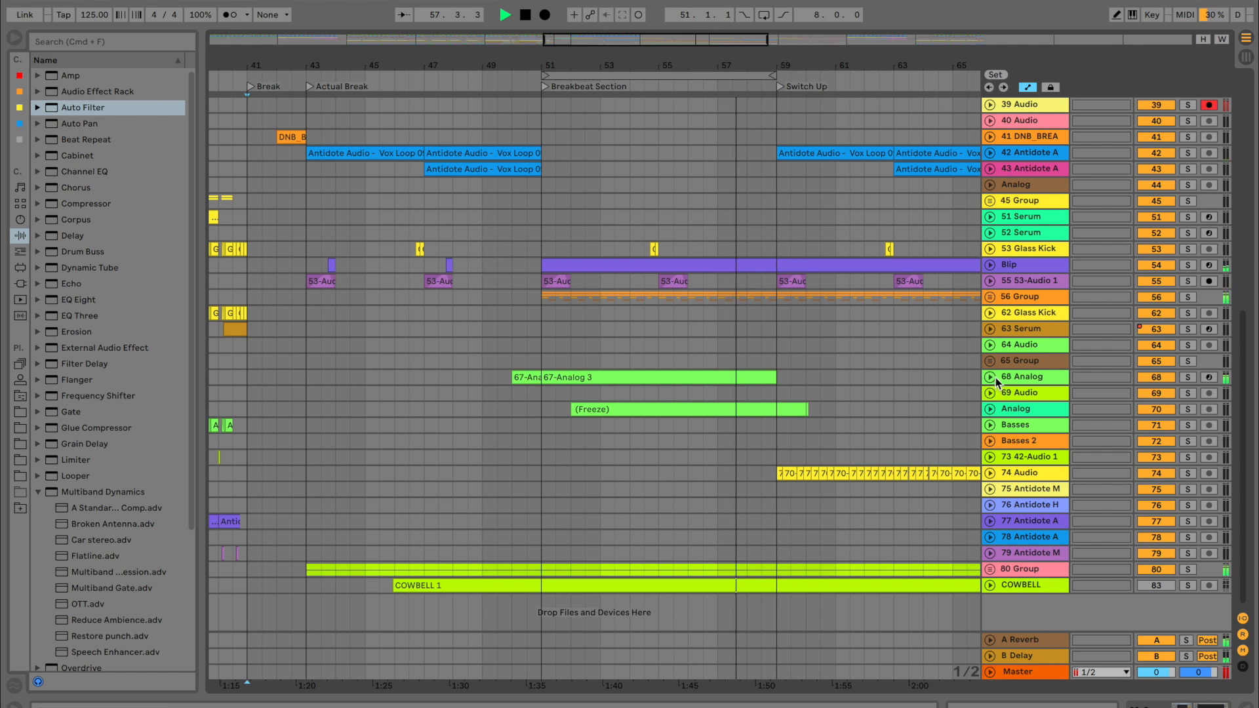
left_click(1020, 407)
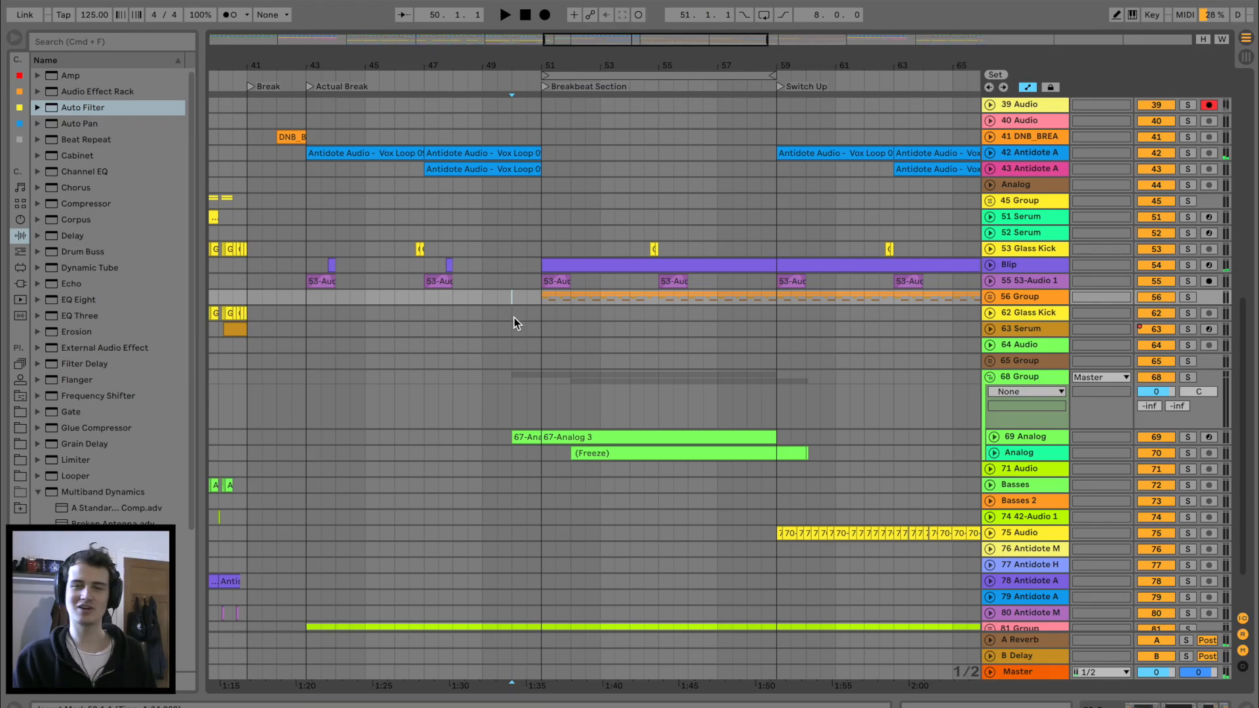
Set the Bass - Punch makeup on 56 Group to 6.83 dB while playing from bar 50, and fold the group
left_click(989, 297)
key("space")
scroll(689, 312, "down", 4)
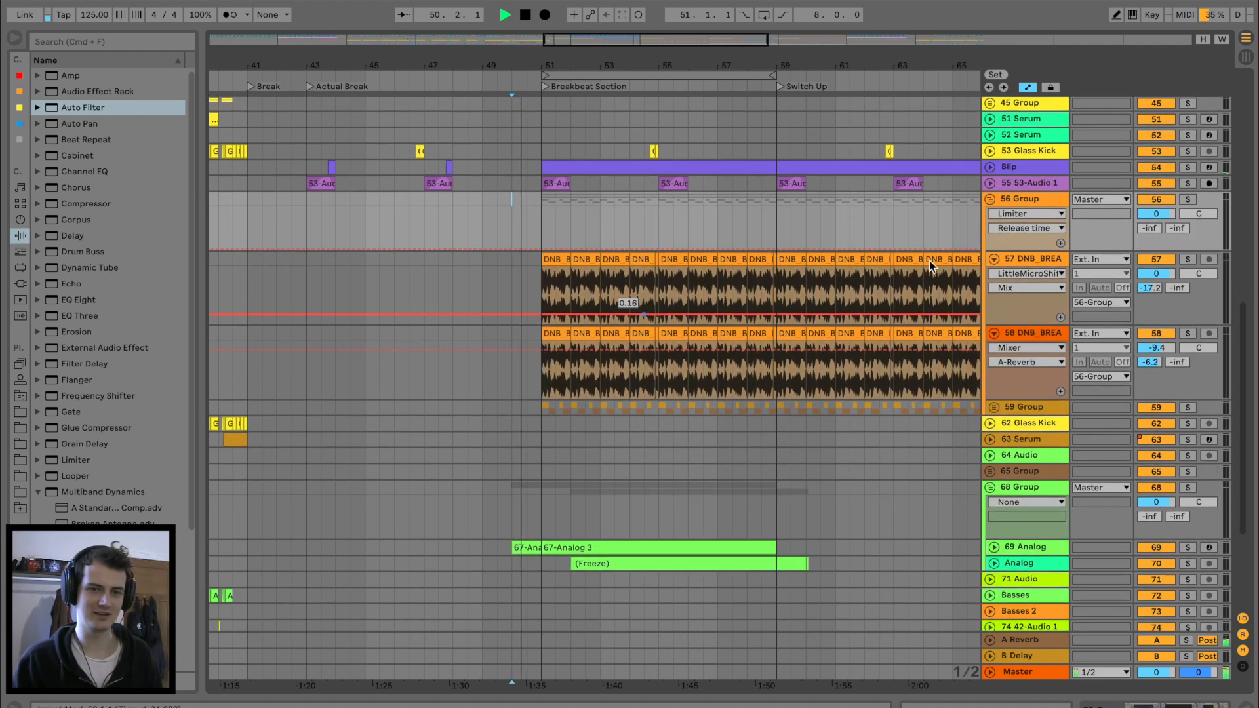
left_click(1040, 198)
double_click(1040, 200)
left_click_drag(1050, 652, 1050, 646)
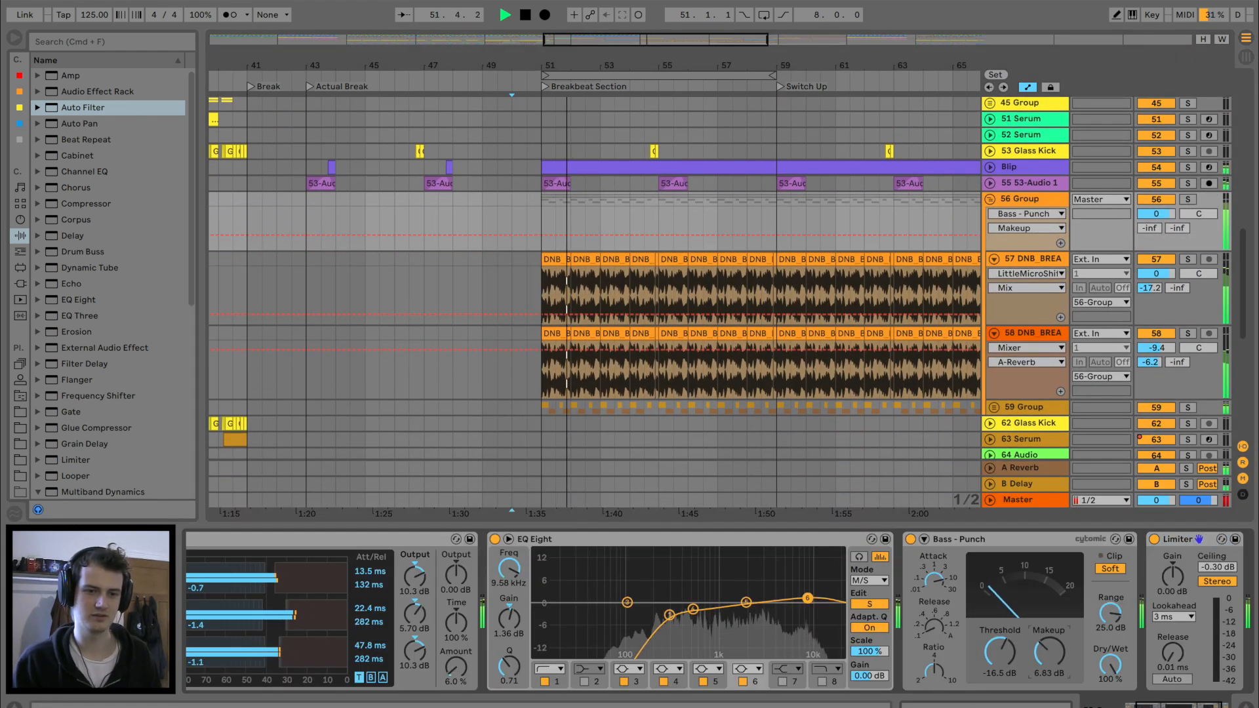
left_click(989, 199)
Add a Saturator with 4.50 dB drive to 68 Group and play the Breakbeat Section
scroll(582, 300, "down", 2)
scroll(582, 300, "down", 1)
left_click(1019, 227)
key("space")
left_click_drag(82, 410, 215, 566)
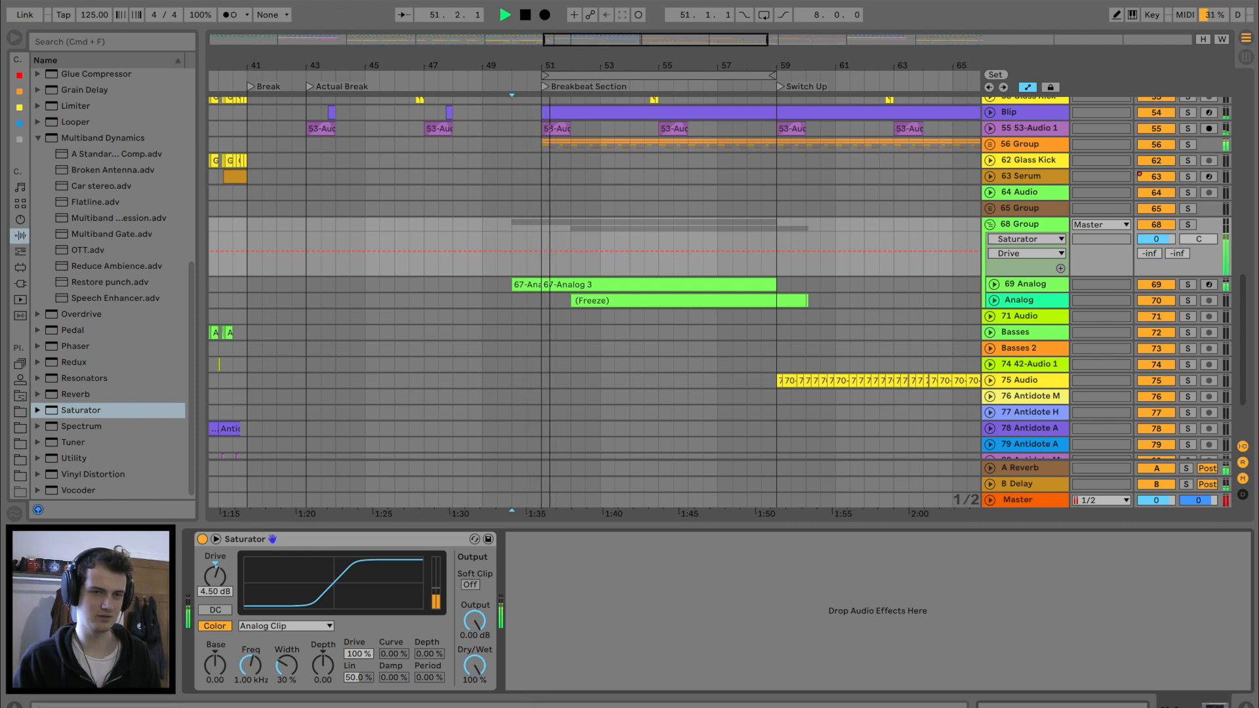
Rename 68 Group as Lead, lower its track volume to -4.6 dB and fold the group
left_click_drag(1156, 239, 1156, 250)
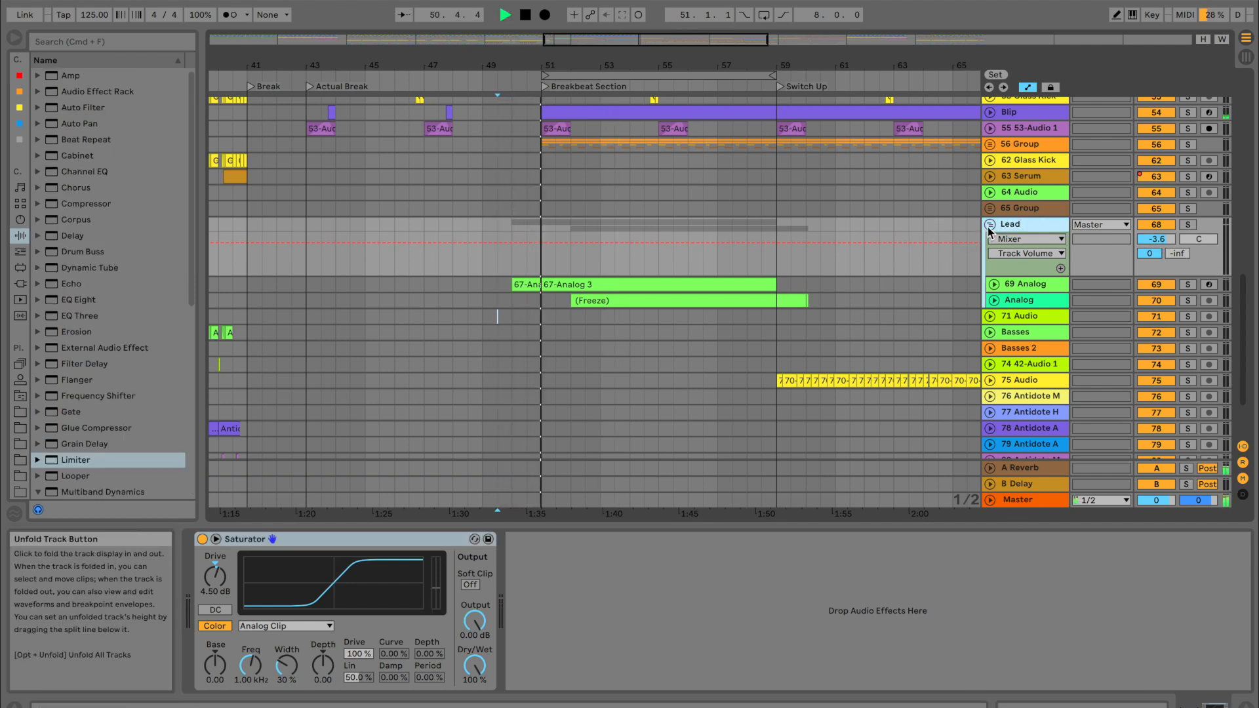
left_click_drag(1157, 238, 1156, 243)
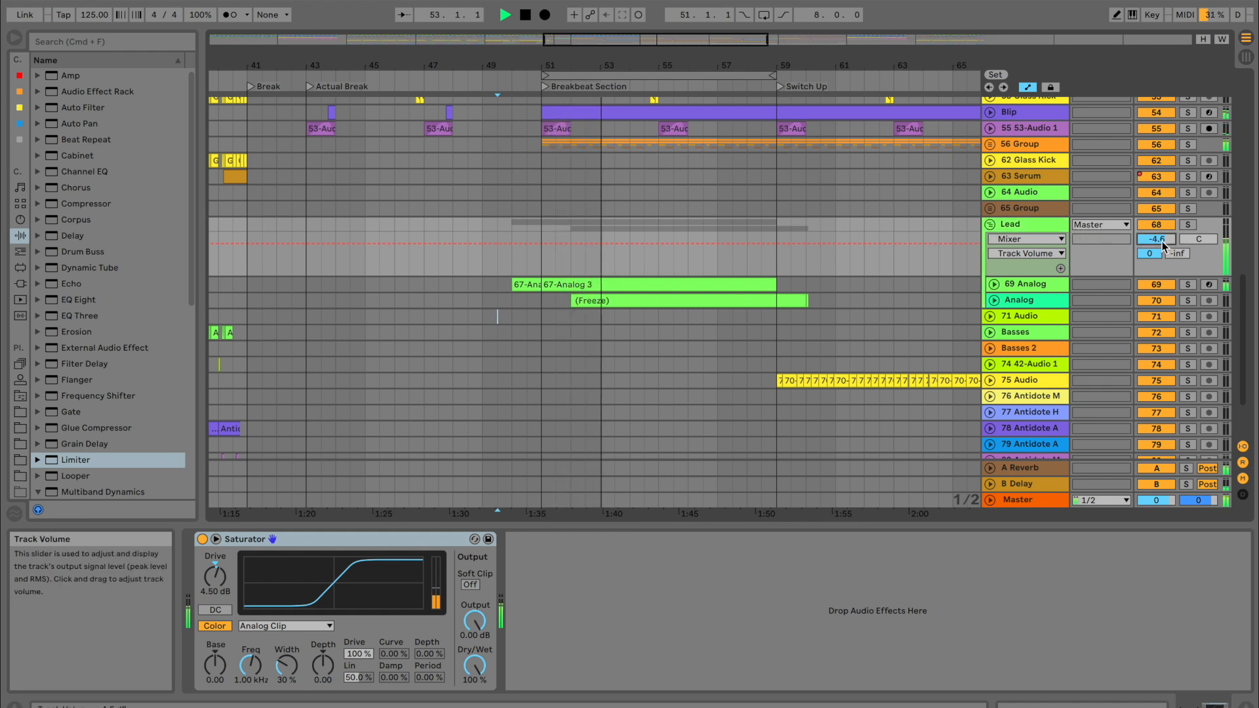
left_click(996, 300)
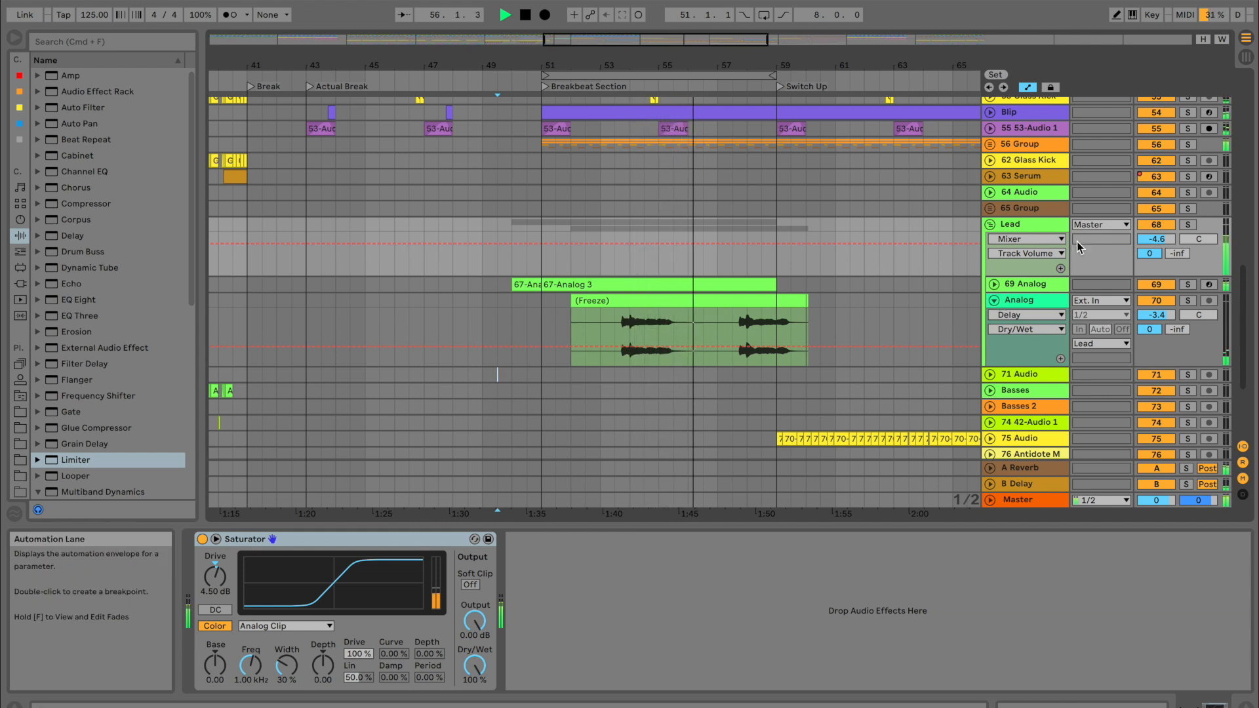
left_click(991, 225)
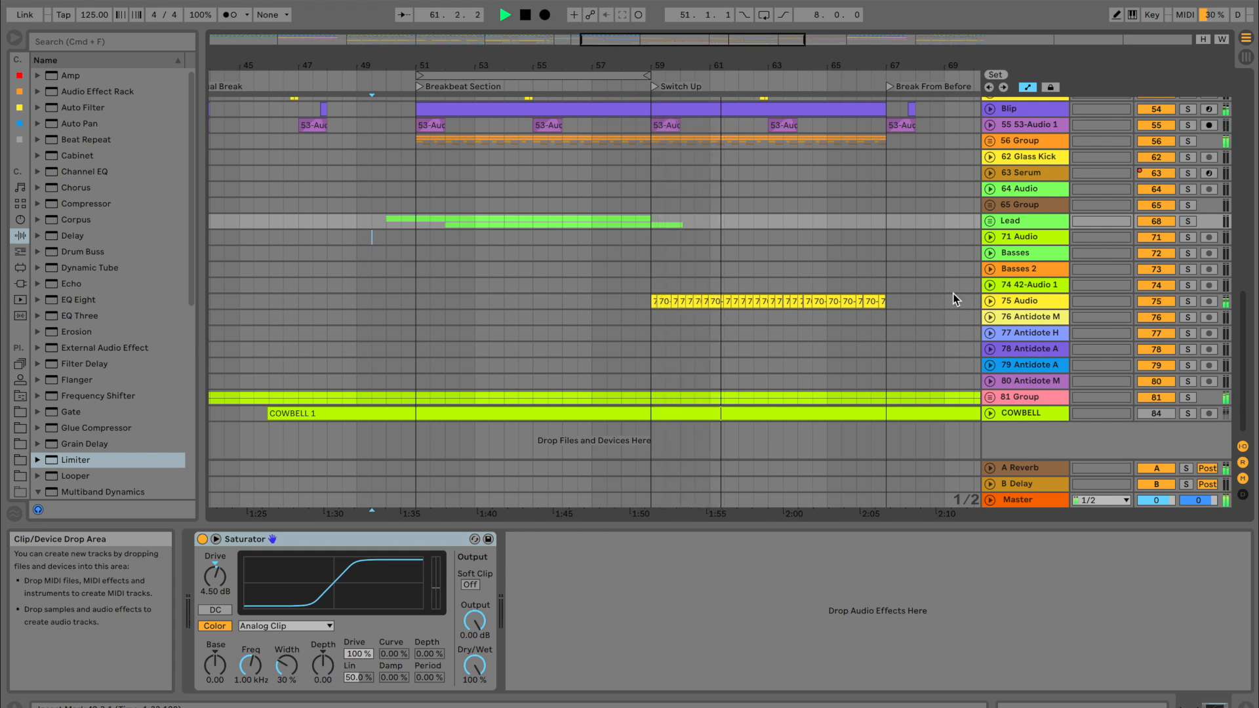
Add an EQ Eight to 81 Group, cut band 1 by 6.32 dB at 104 Hz and lower band 2 slightly
left_click(1023, 397)
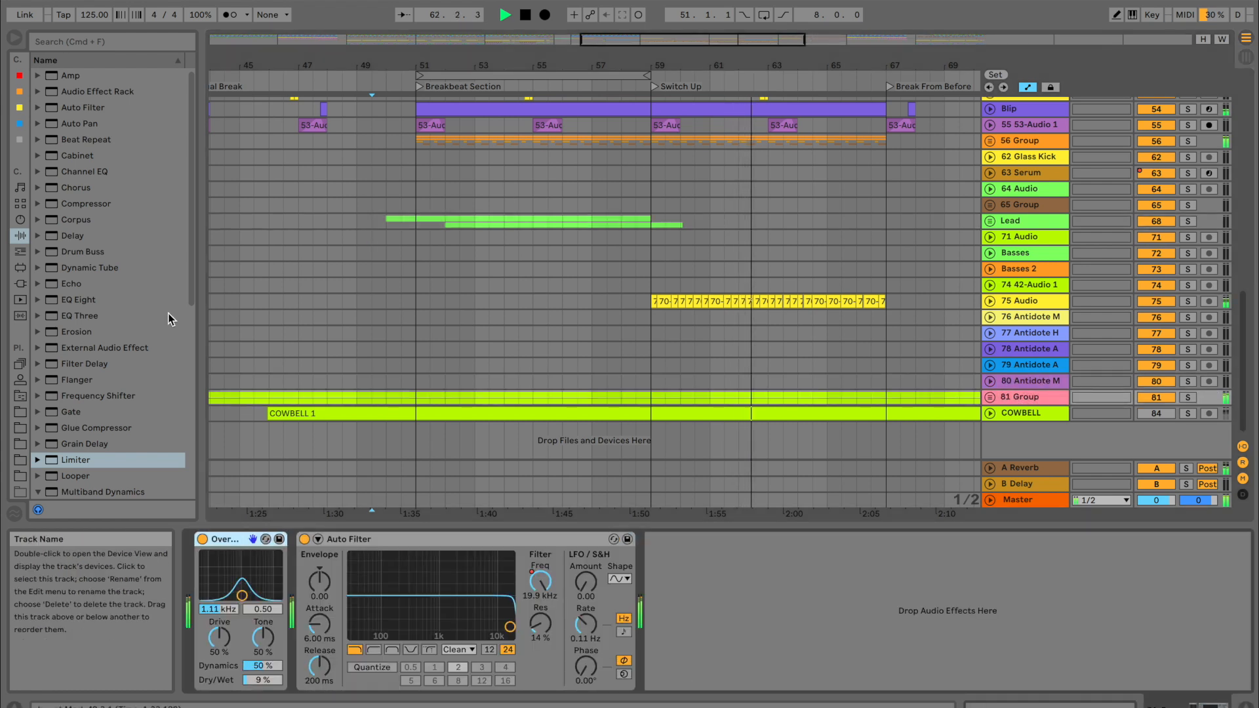
left_click(92, 302)
left_click_drag(813, 606, 813, 606)
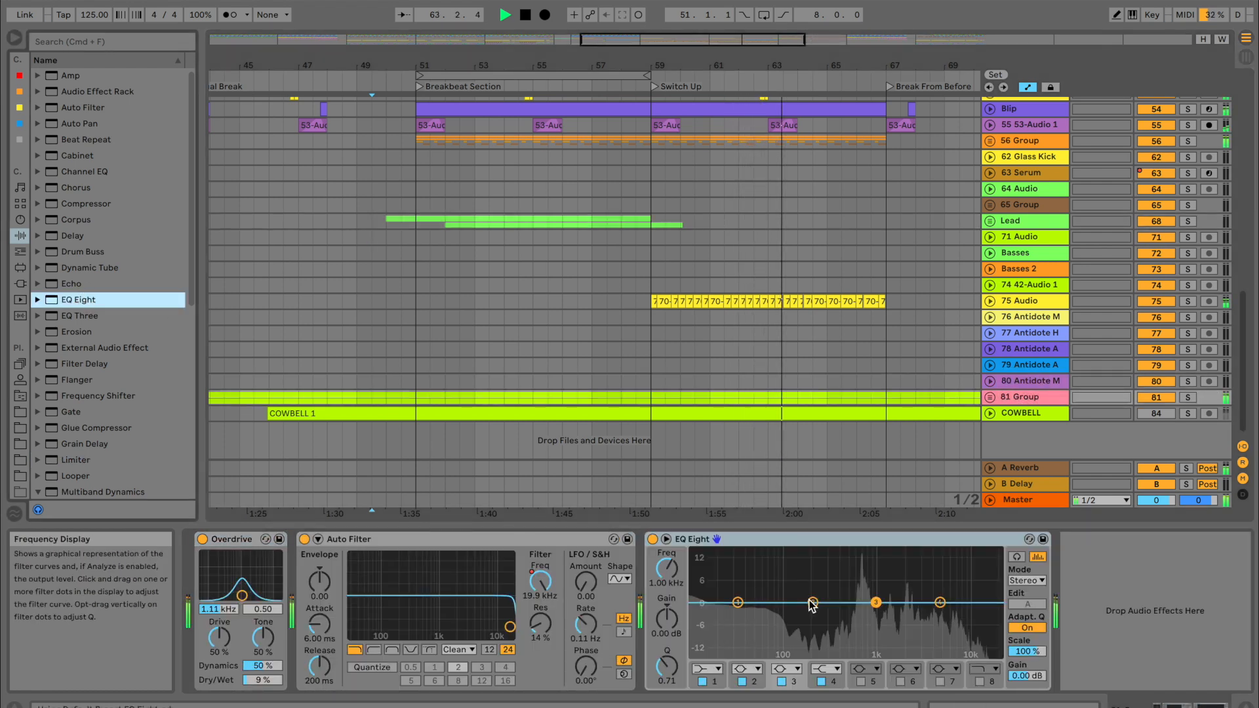
left_click_drag(738, 602, 786, 624)
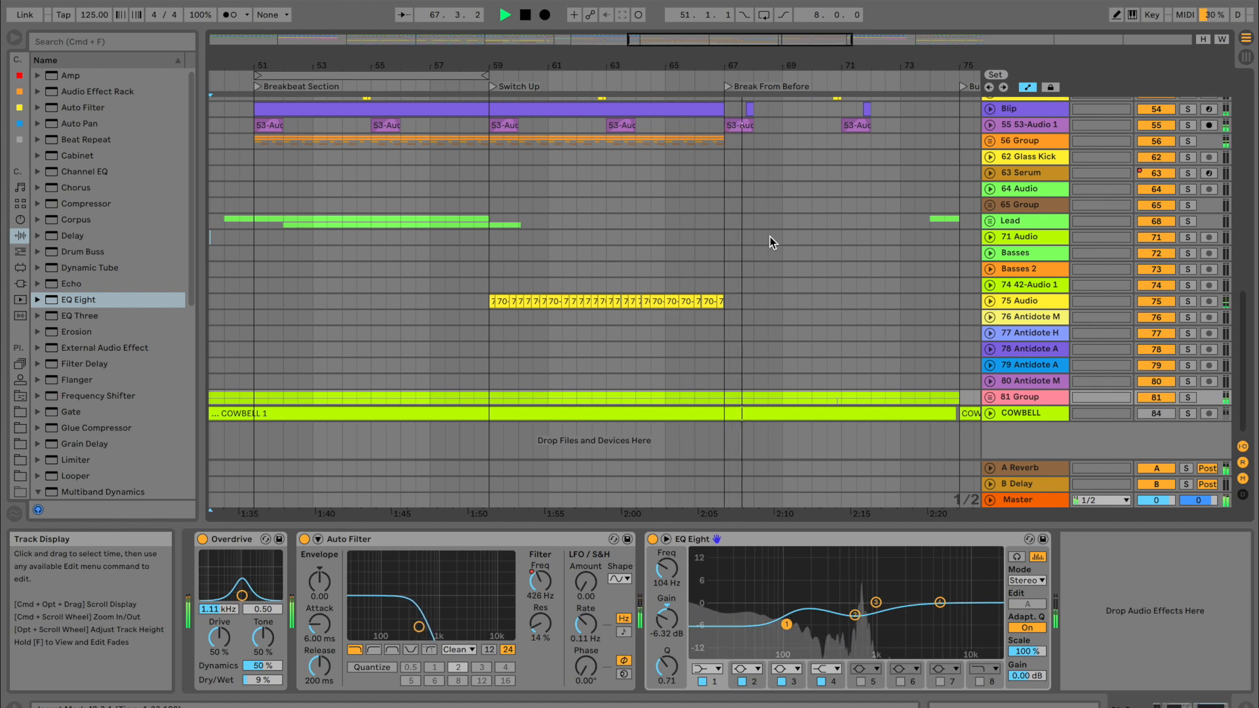
Listen through Break From Before and the build while examining the clips on all tracks
scroll(770, 237, "up", 6)
scroll(770, 238, "up", 10)
scroll(770, 237, "up", 2)
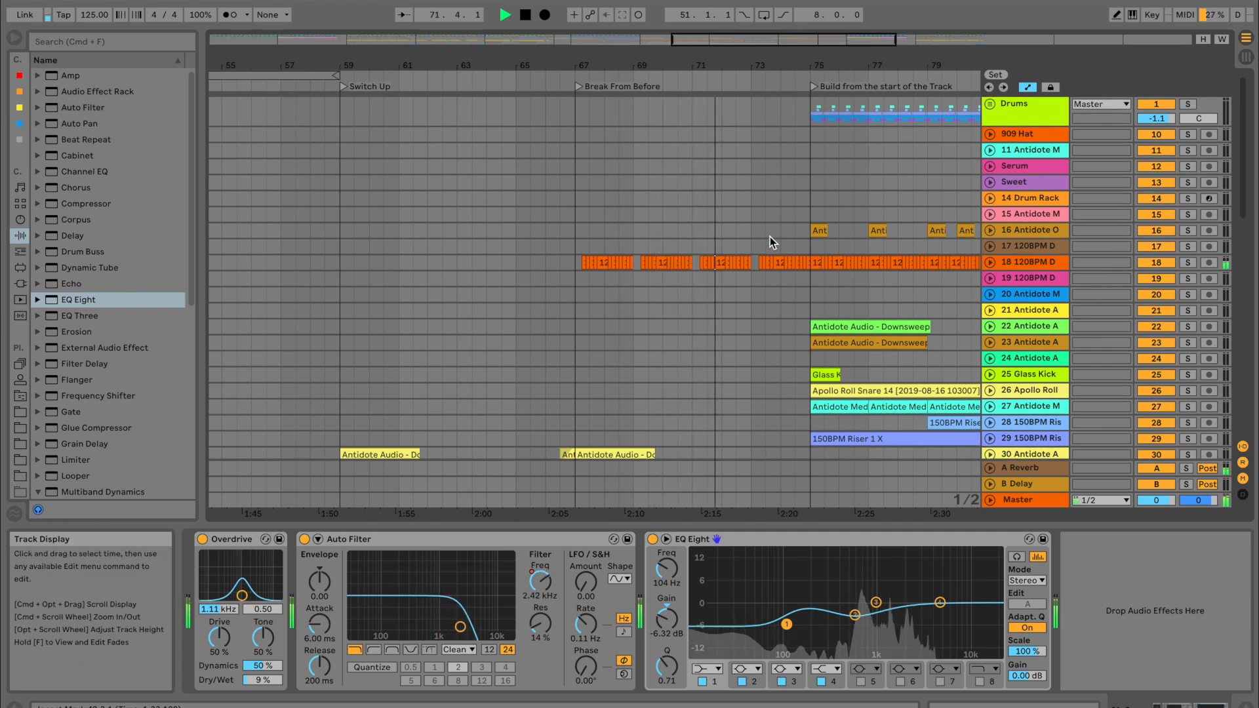
scroll(770, 237, "down", 8)
scroll(770, 237, "right", 6)
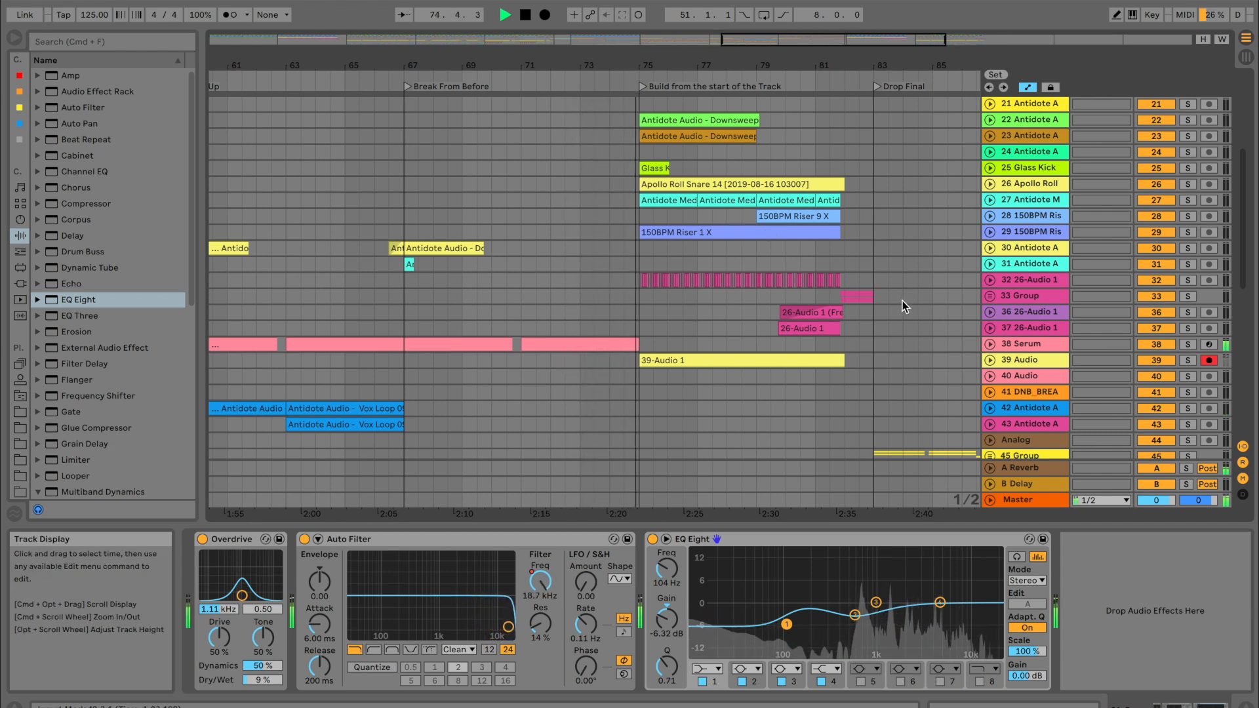
scroll(903, 305, "down", 15)
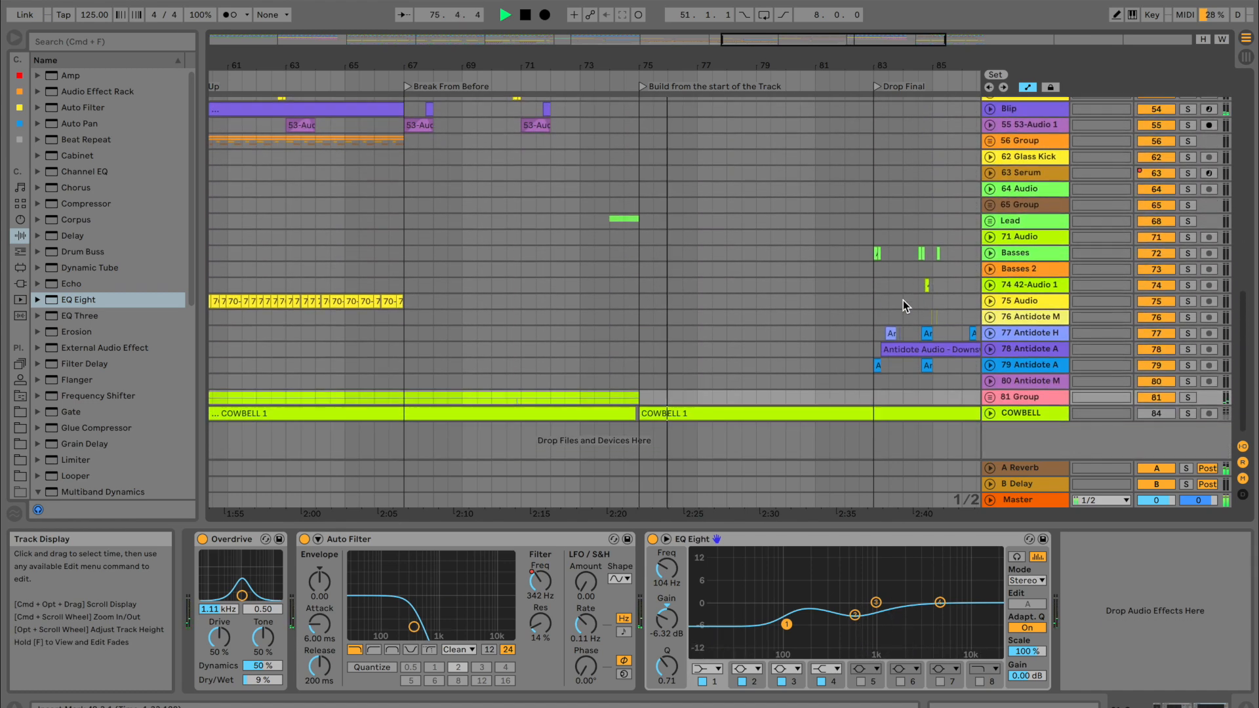
scroll(903, 301, "up", 12)
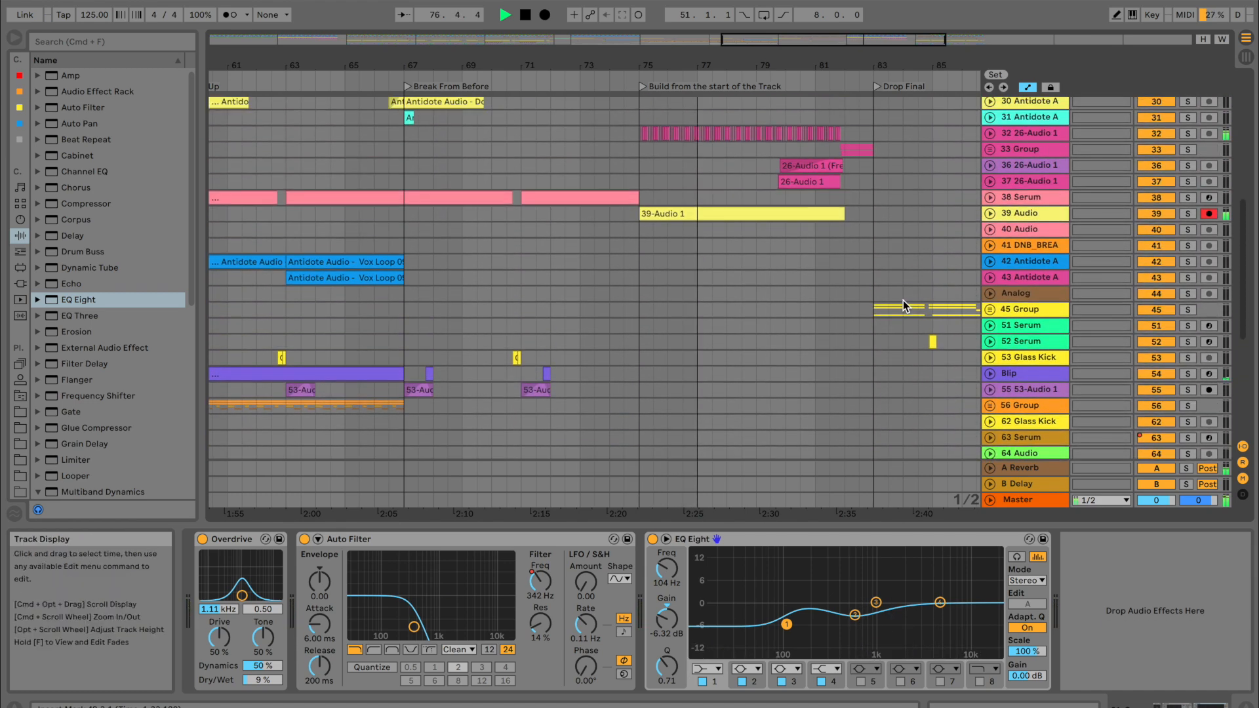
scroll(903, 305, "up", 4)
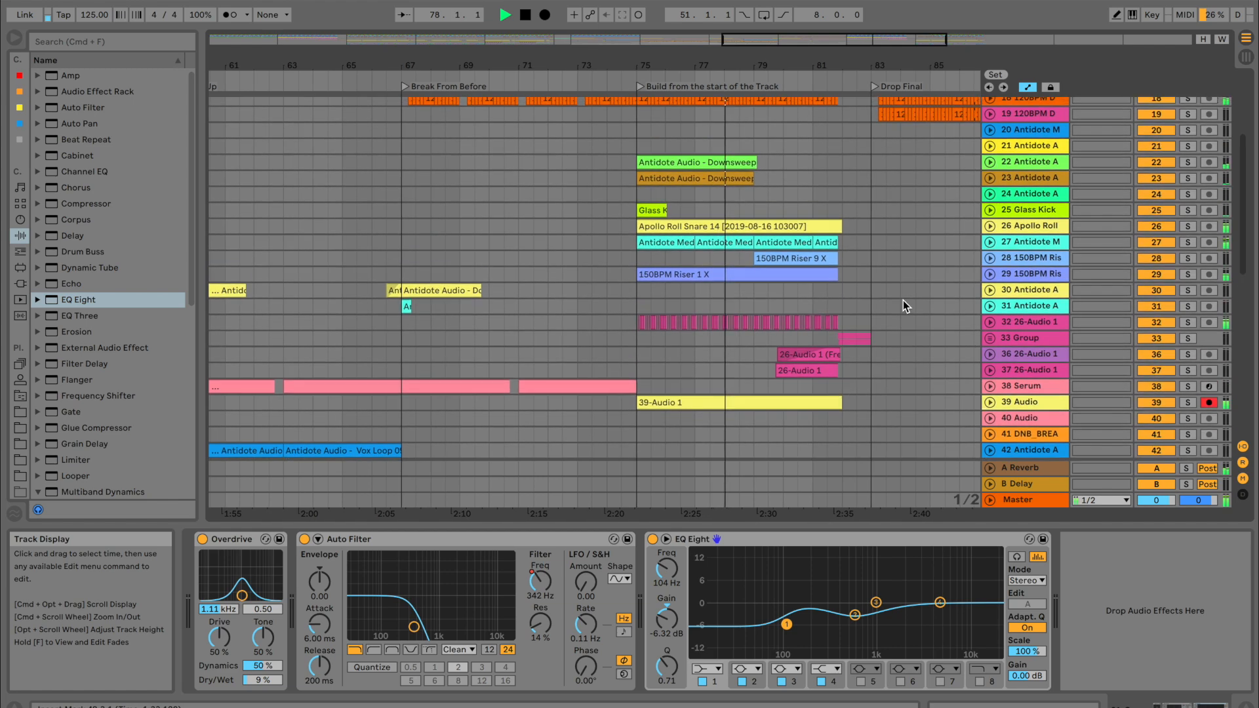
scroll(903, 307, "down", 1)
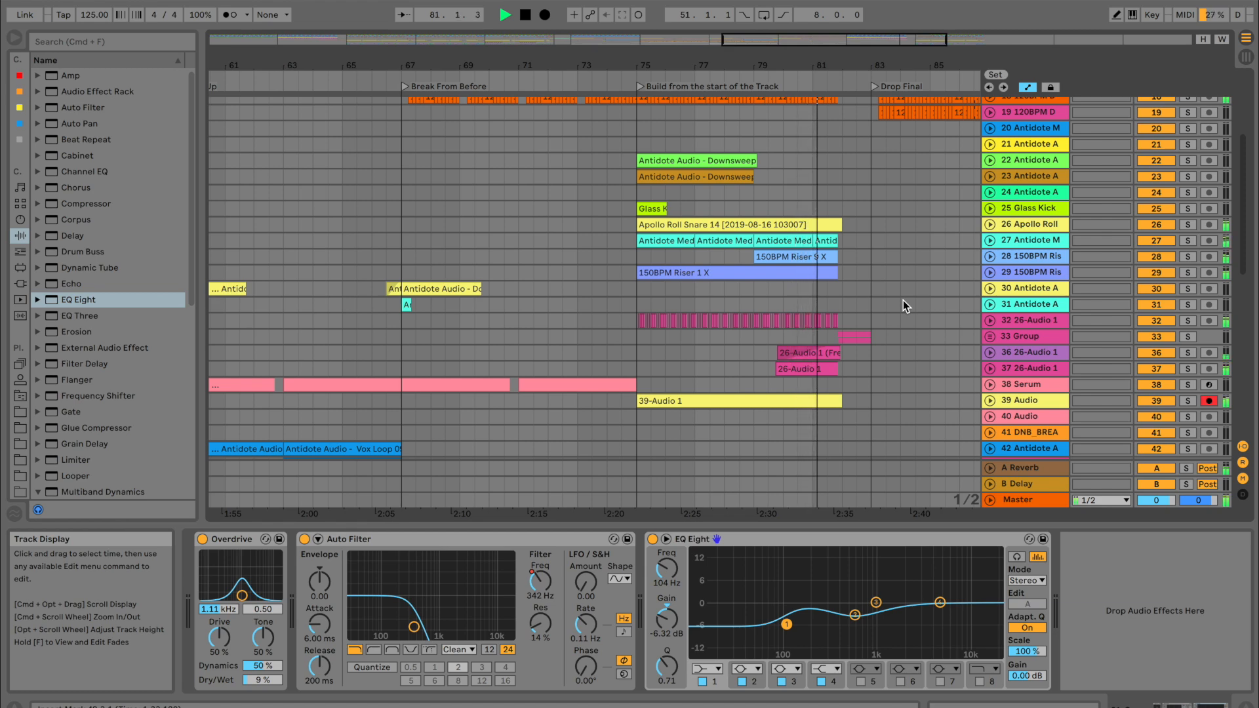
Play the end of the build from bar 81 into Drop Final and stop playback
scroll(903, 306, "right", 3)
scroll(903, 305, "up", 1)
scroll(904, 300, "up", 5)
scroll(904, 301, "right", 5)
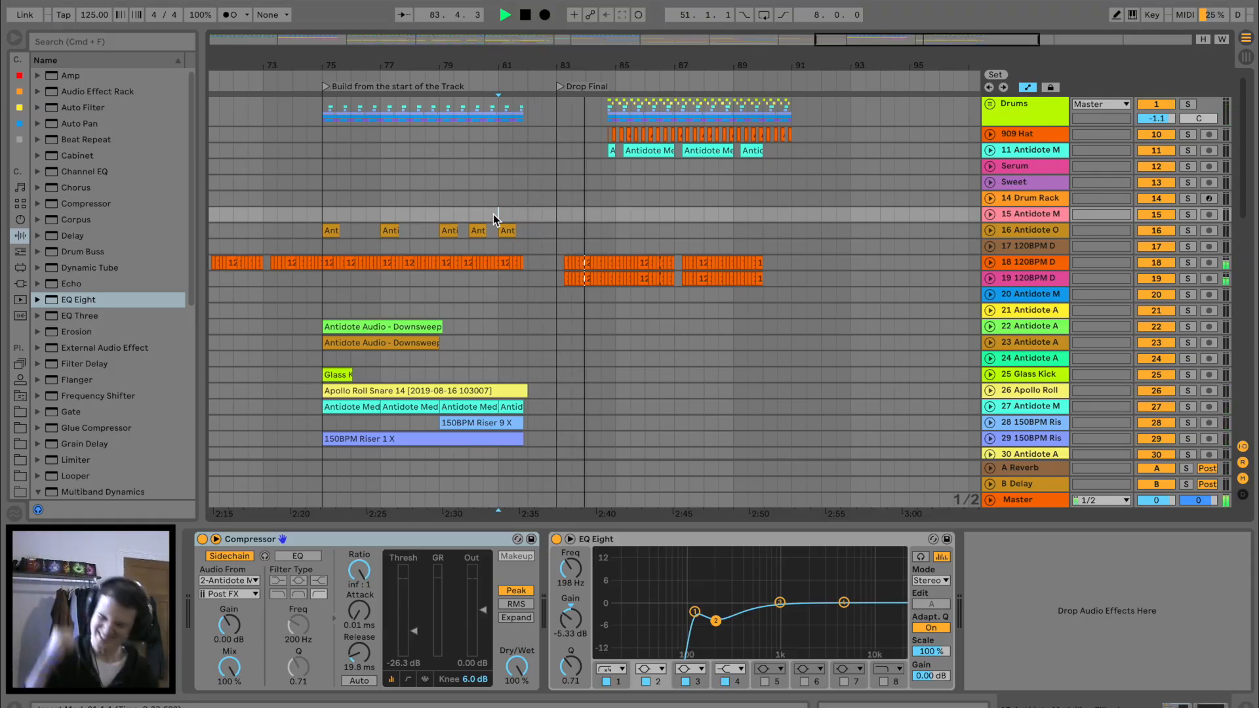
key("space")
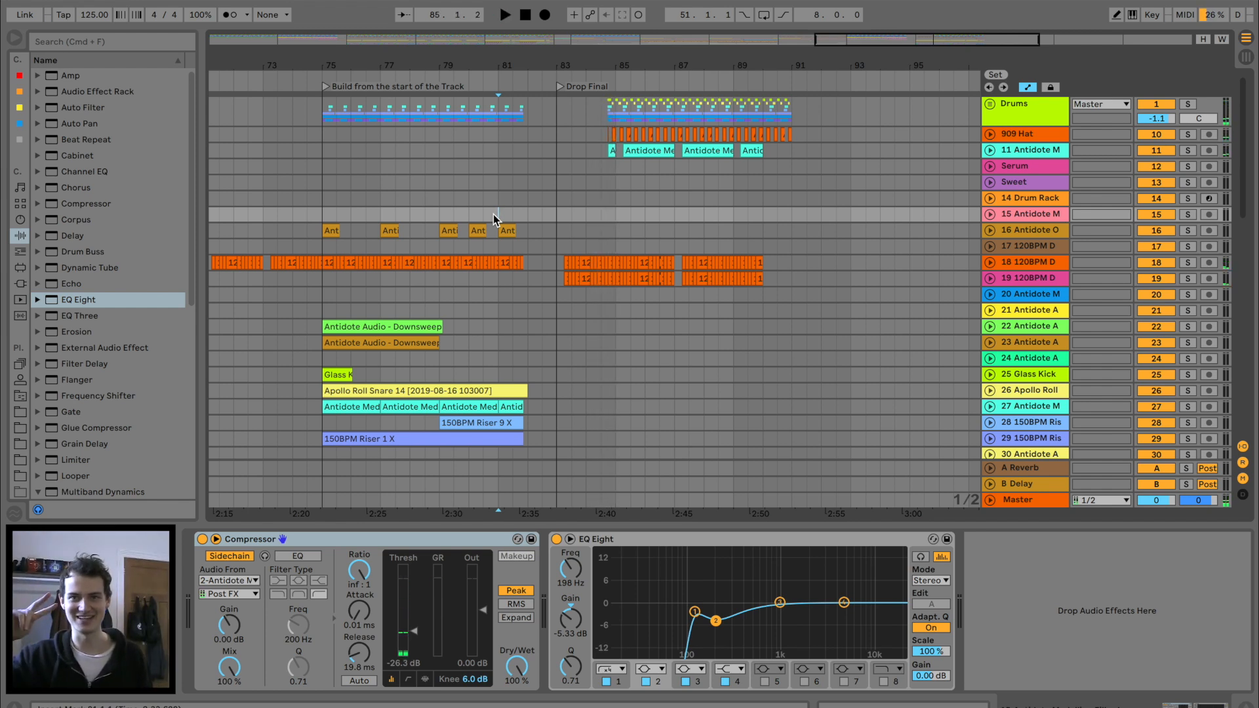